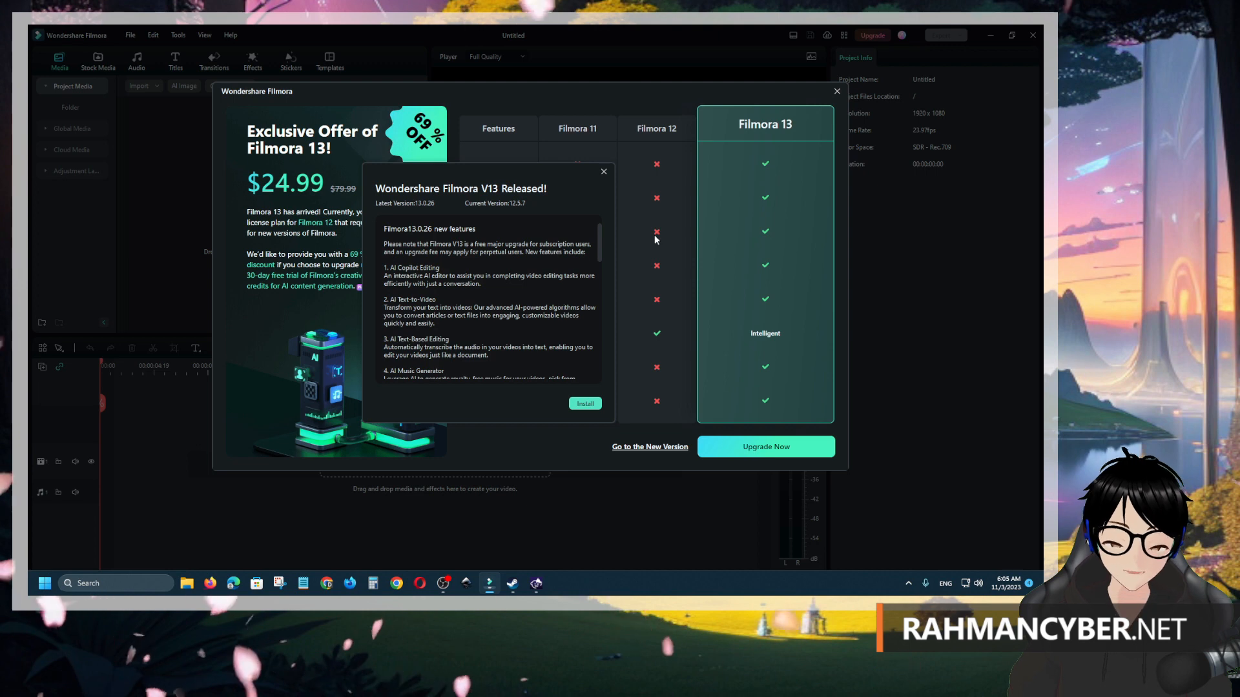
Step: Review the Filmora V13 release notes and the version feature comparison, and close both upgrade windows
scroll(460, 313, "down", 3)
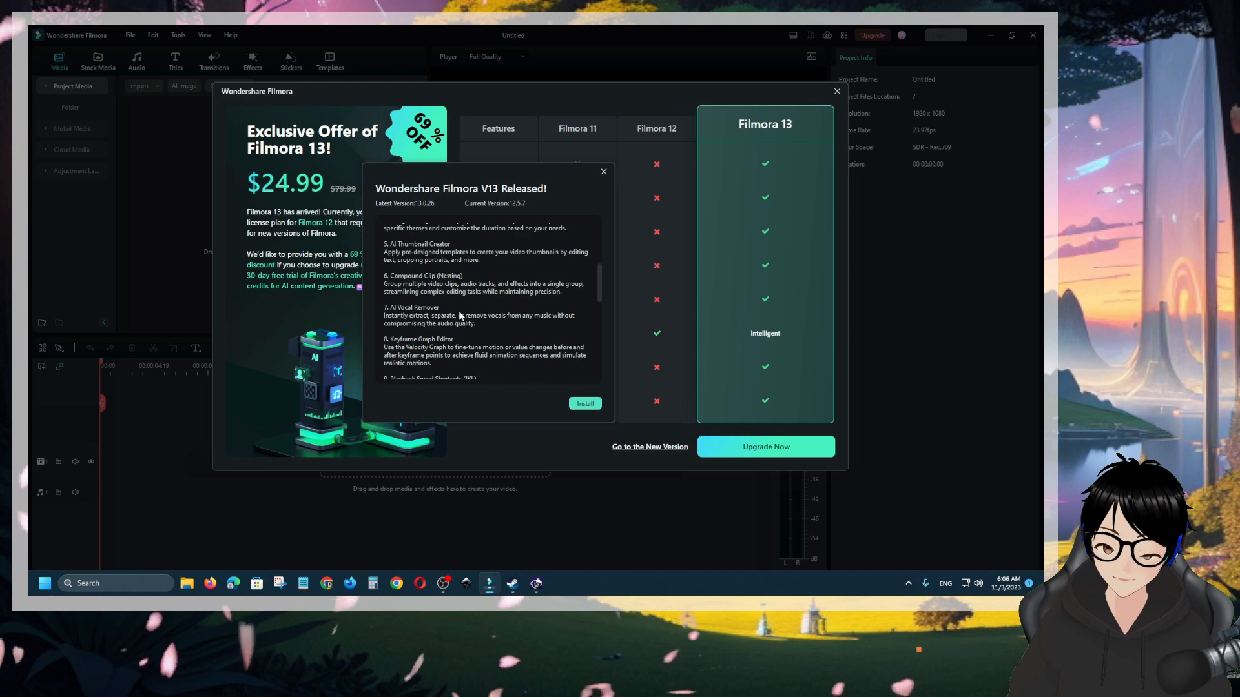
left_click(603, 171)
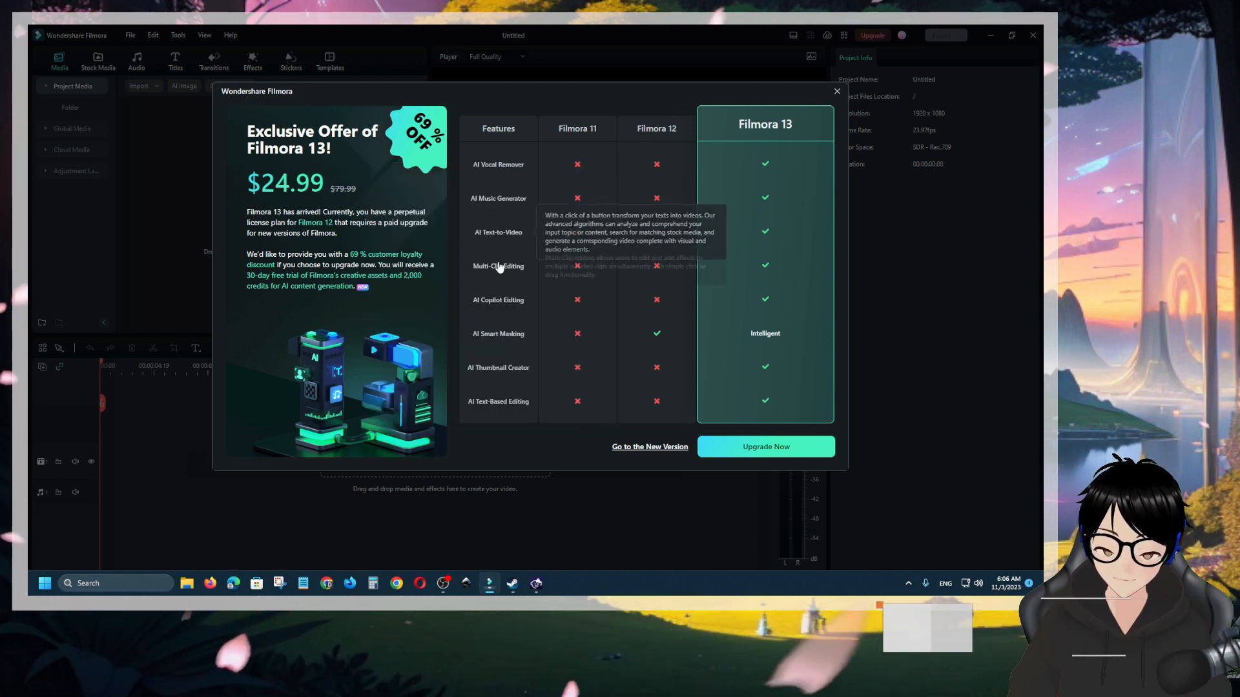
mouse_move(503, 331)
mouse_move(505, 399)
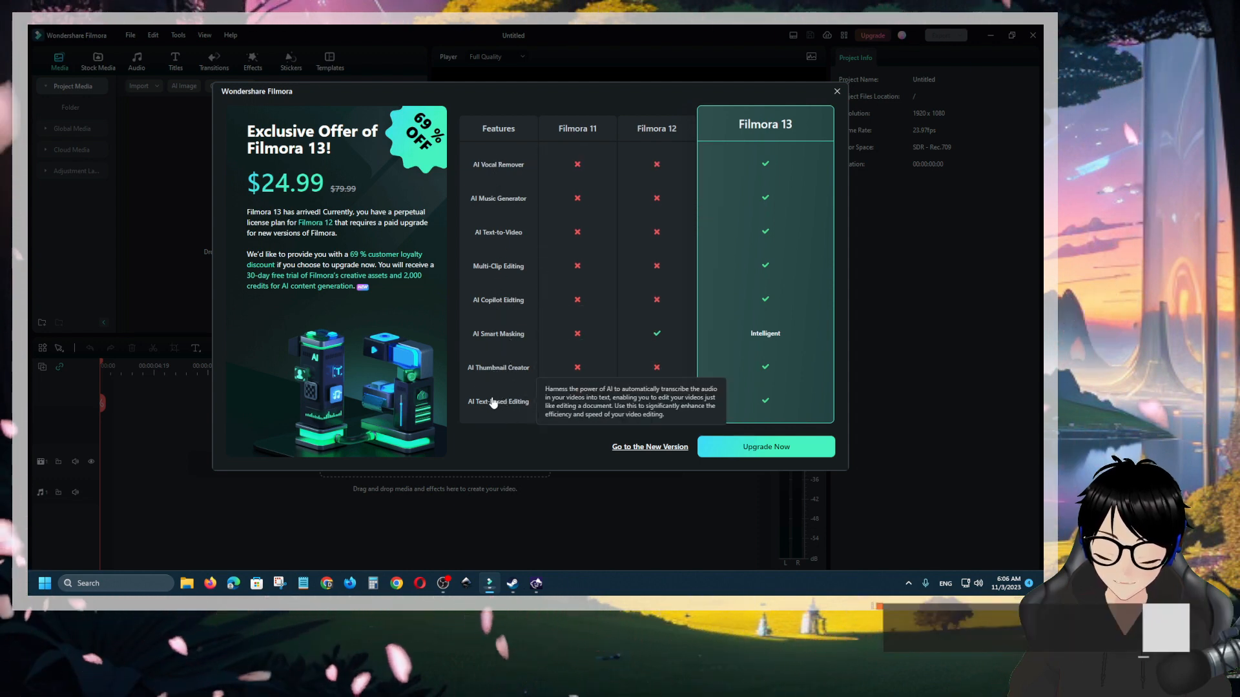
left_click(836, 91)
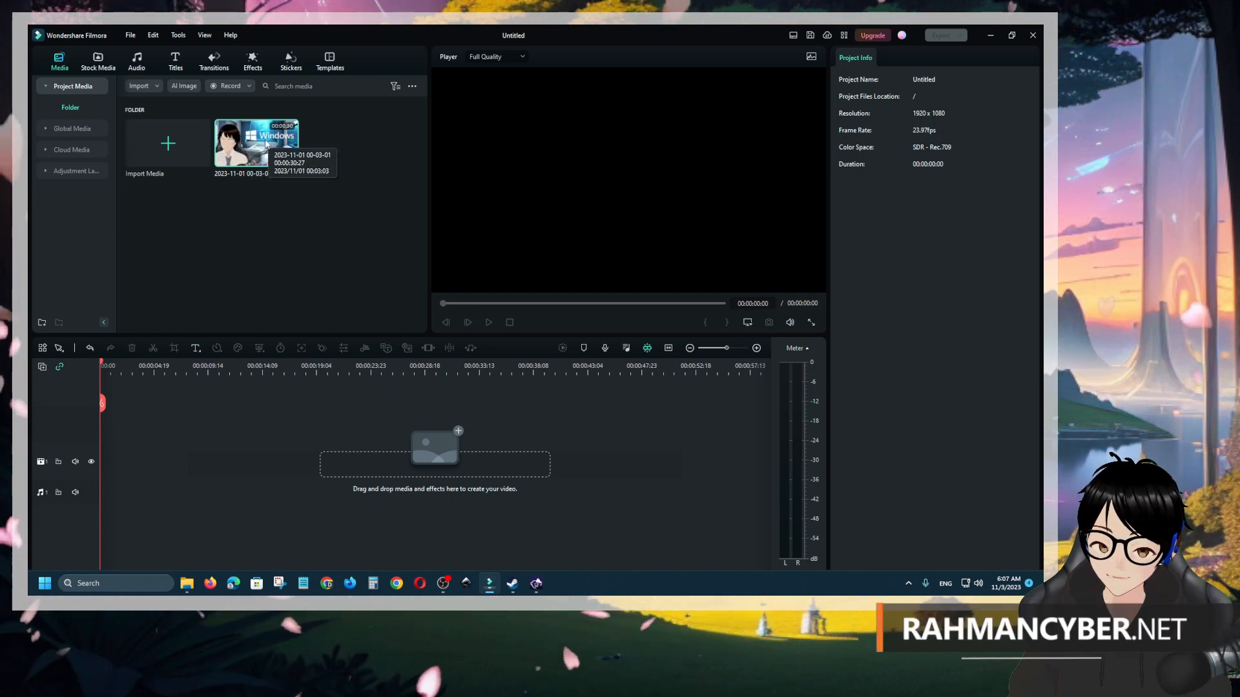
left_click_drag(265, 143, 103, 477)
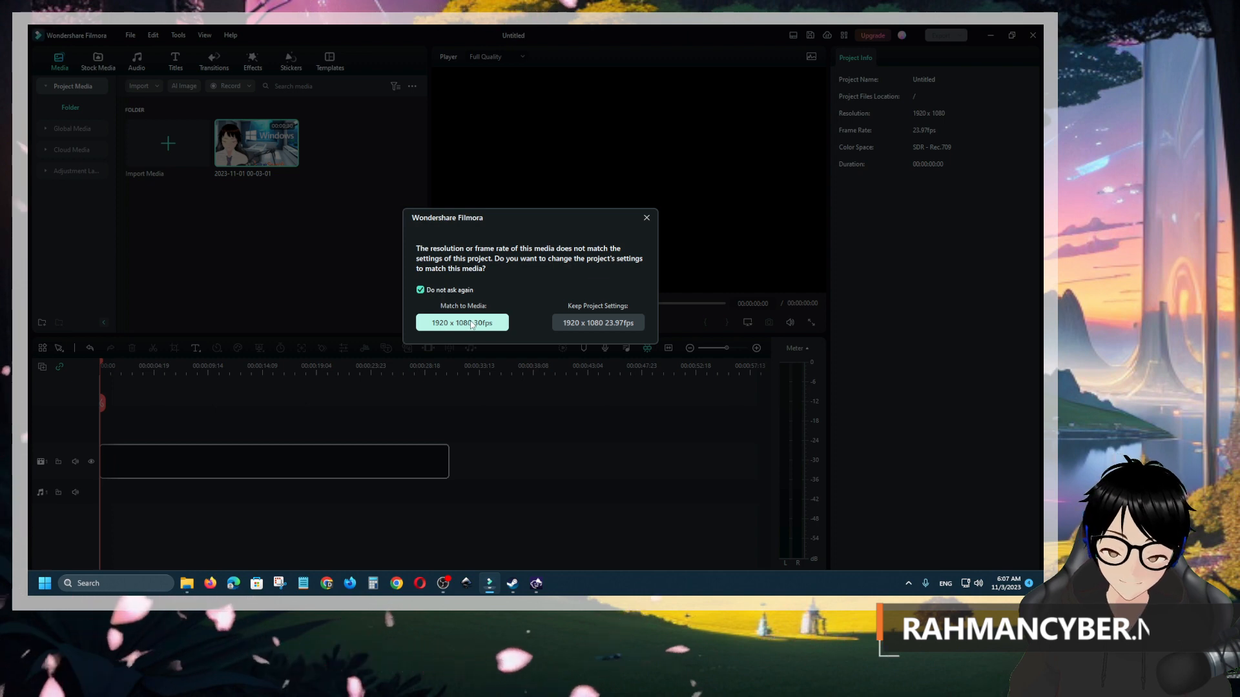
left_click_drag(490, 216, 433, 244)
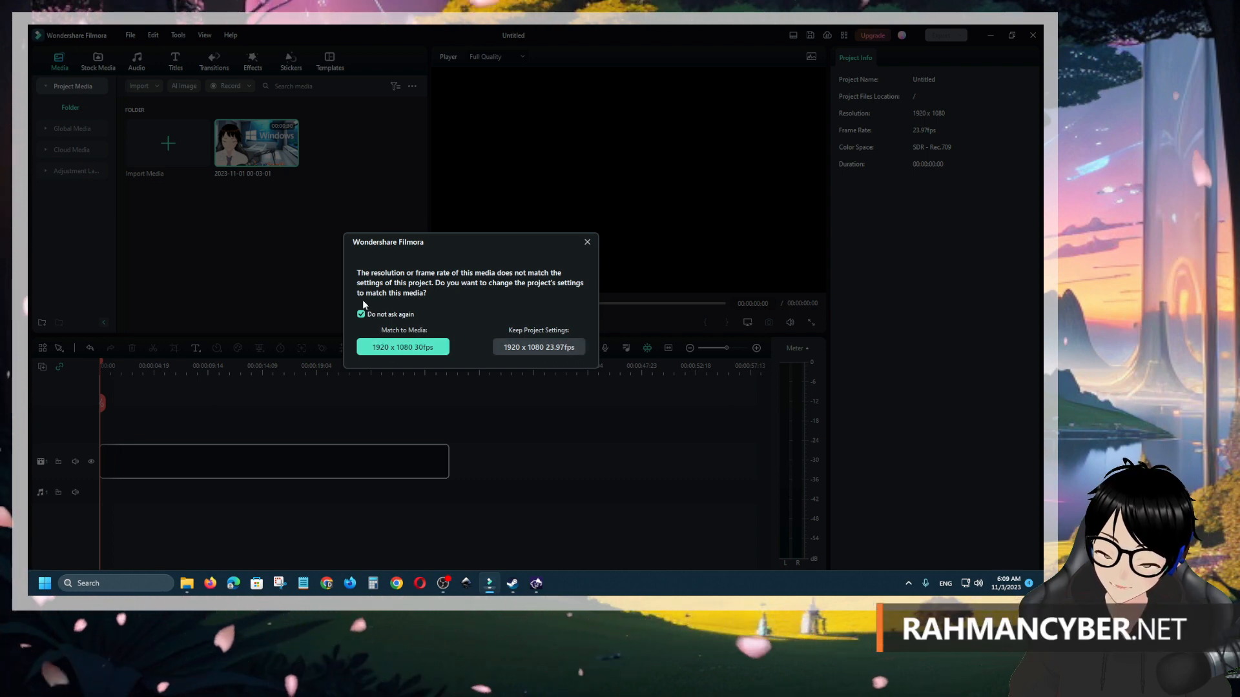
left_click(419, 349)
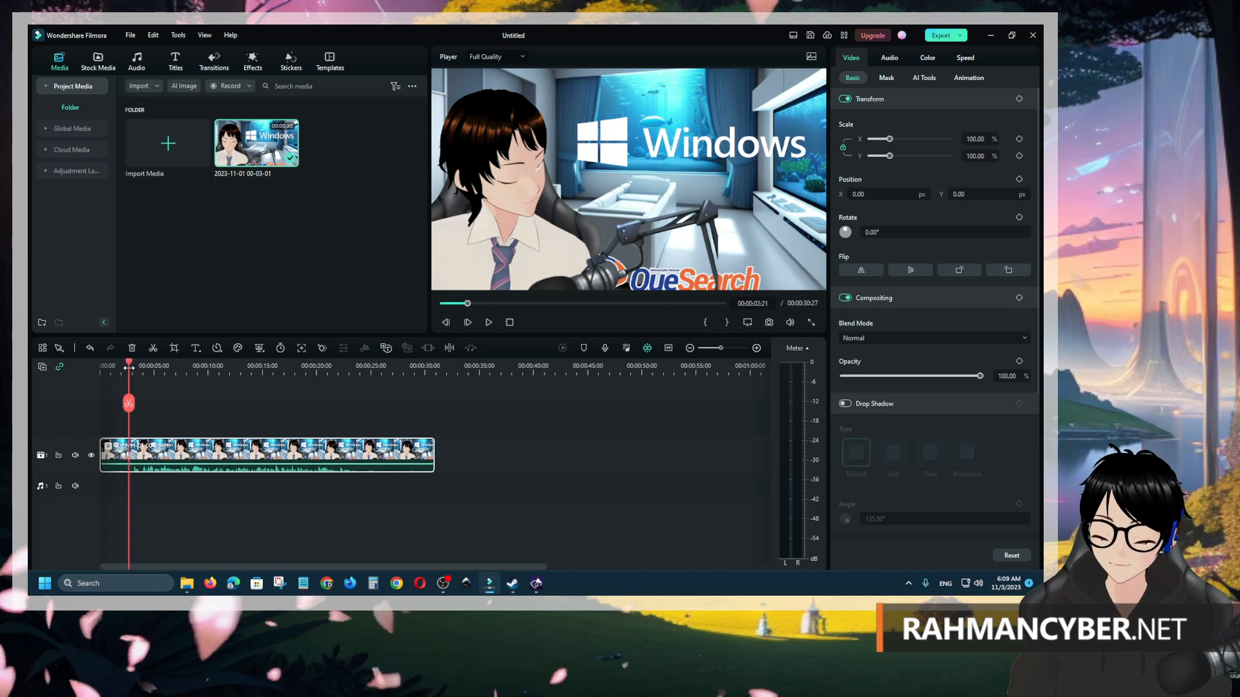
left_click_drag(128, 367, 148, 367)
left_click_drag(147, 366, 227, 367)
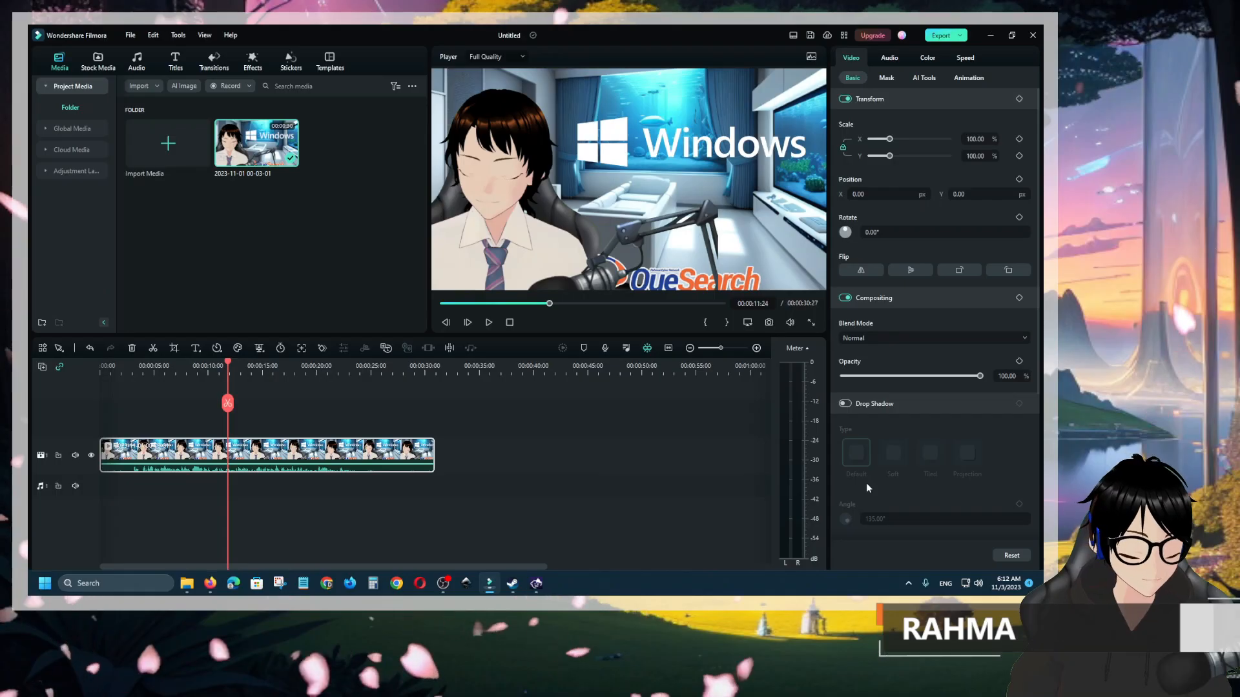
left_click(451, 349)
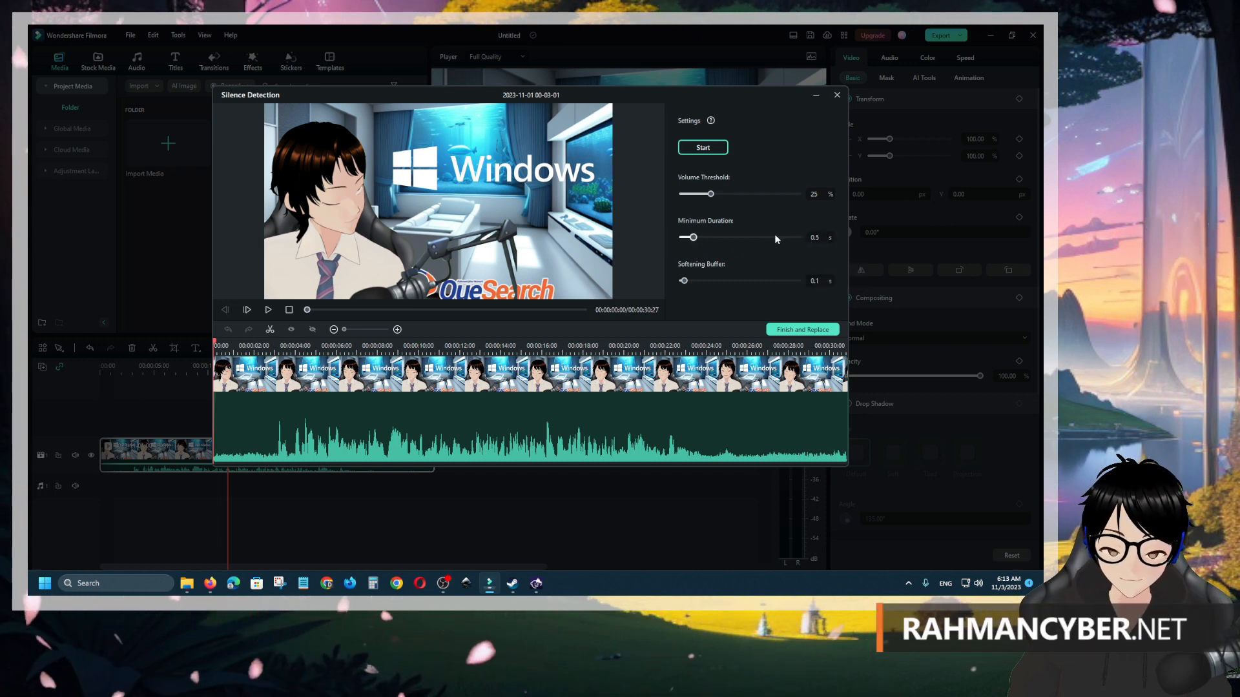
left_click(818, 237)
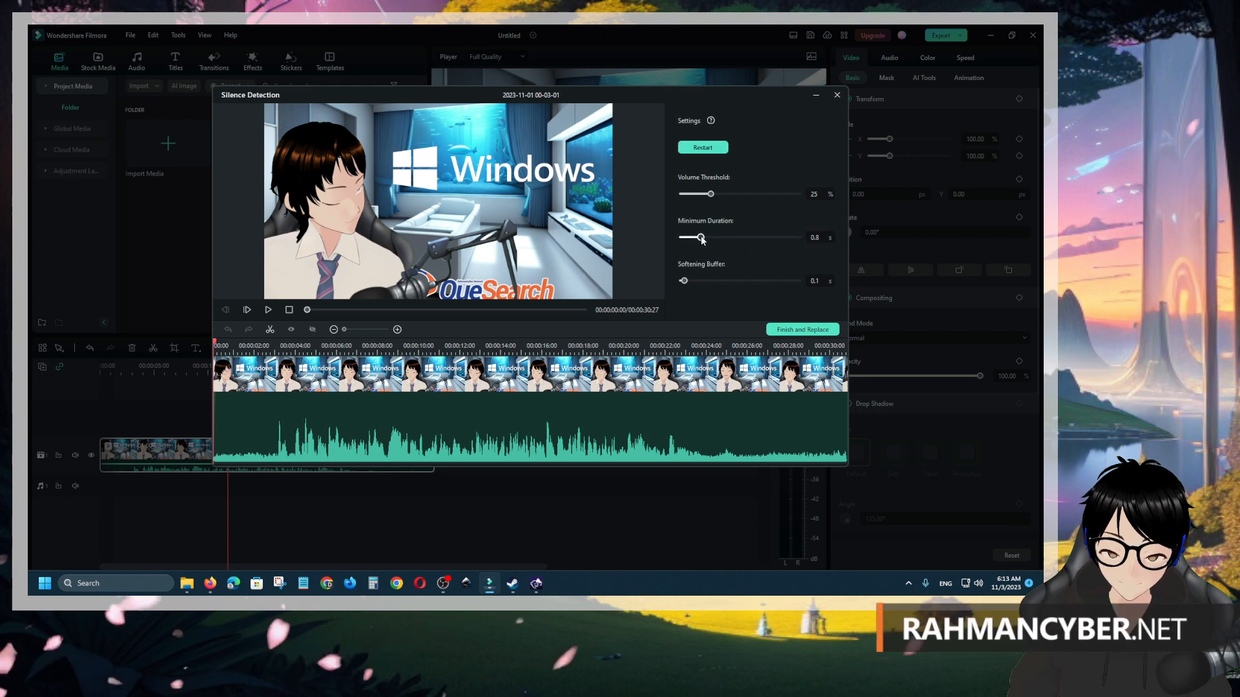
left_click_drag(706, 239, 706, 237)
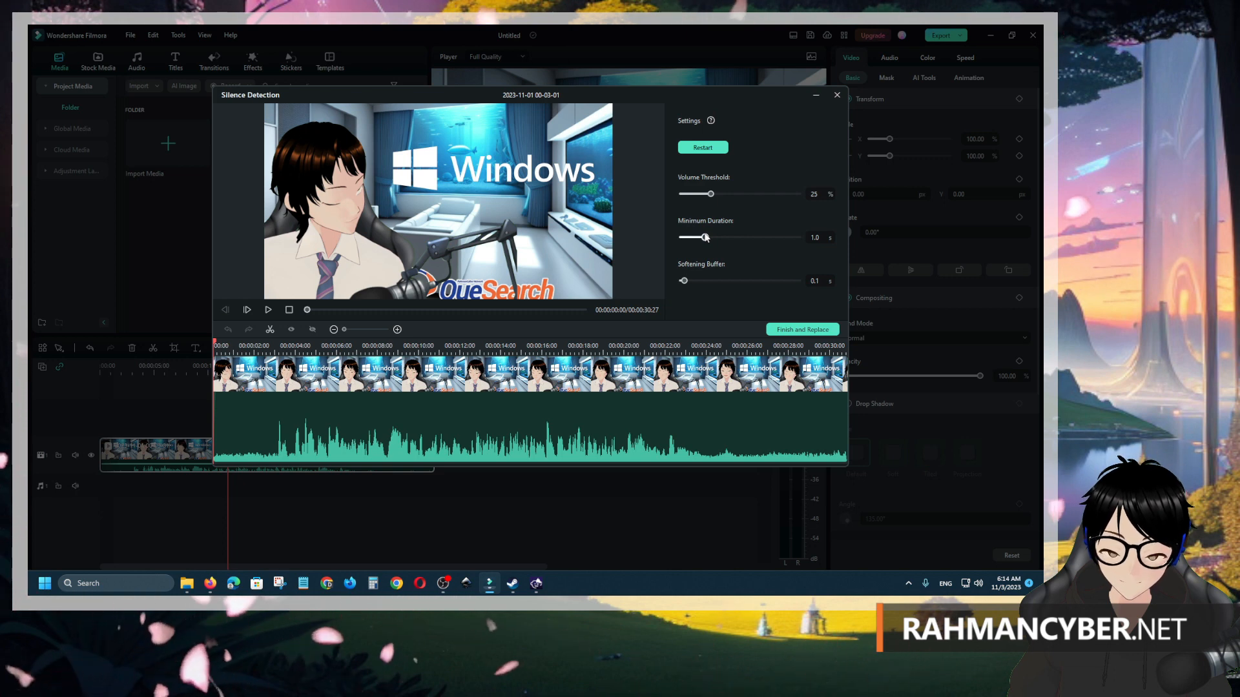
left_click_drag(706, 237, 696, 237)
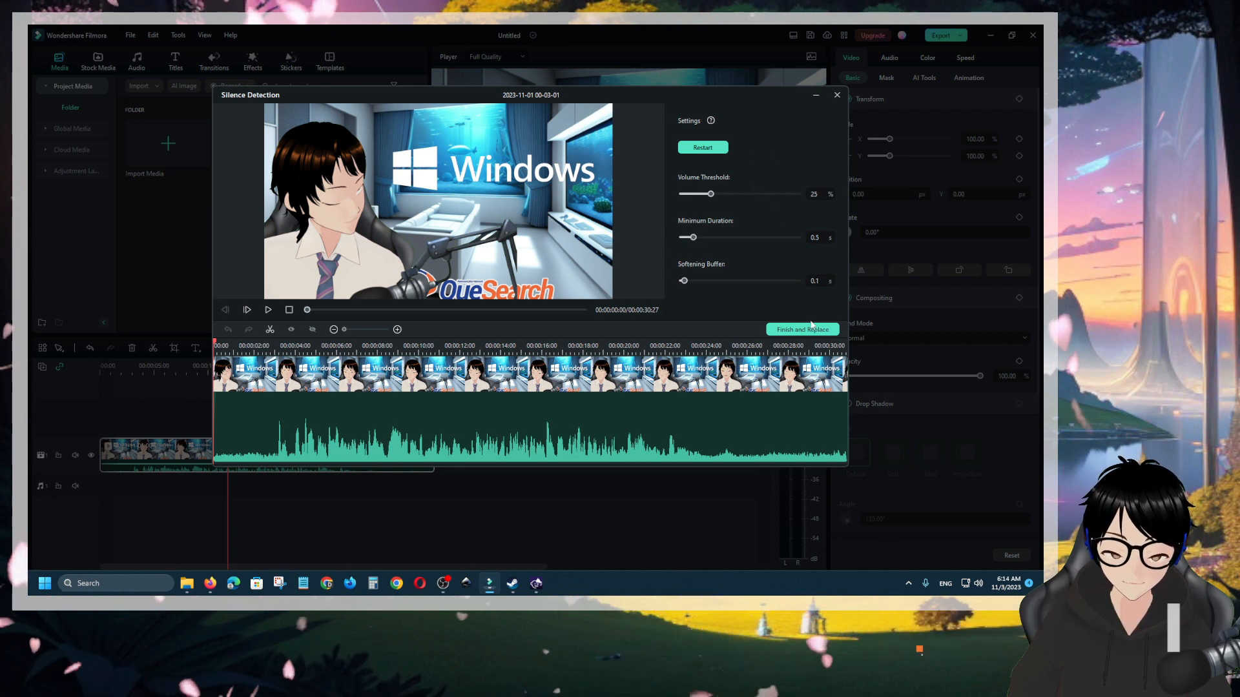
left_click(705, 148)
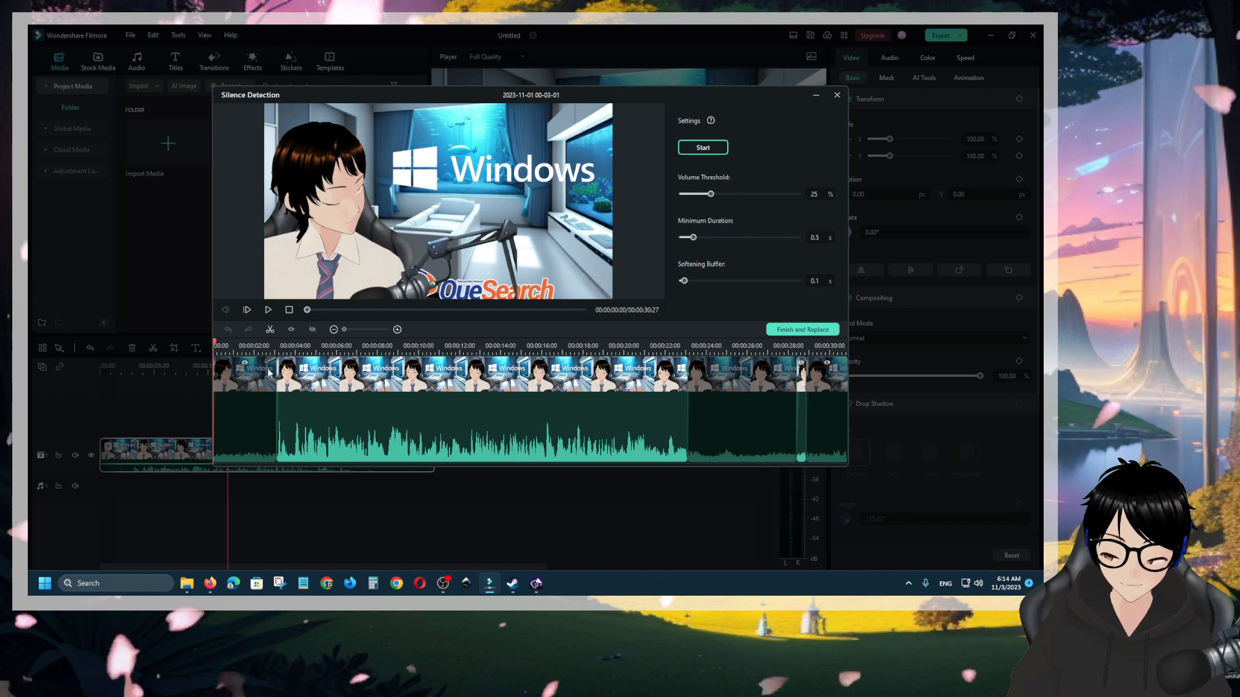
left_click(800, 329)
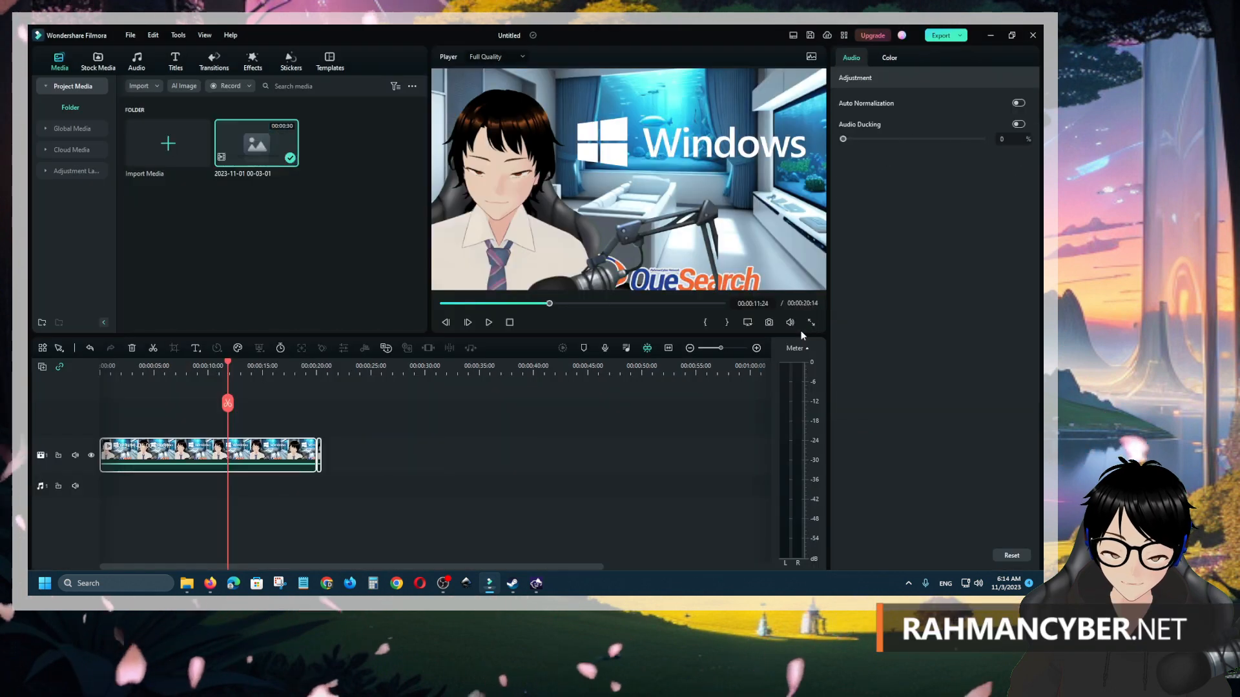
left_click(487, 433)
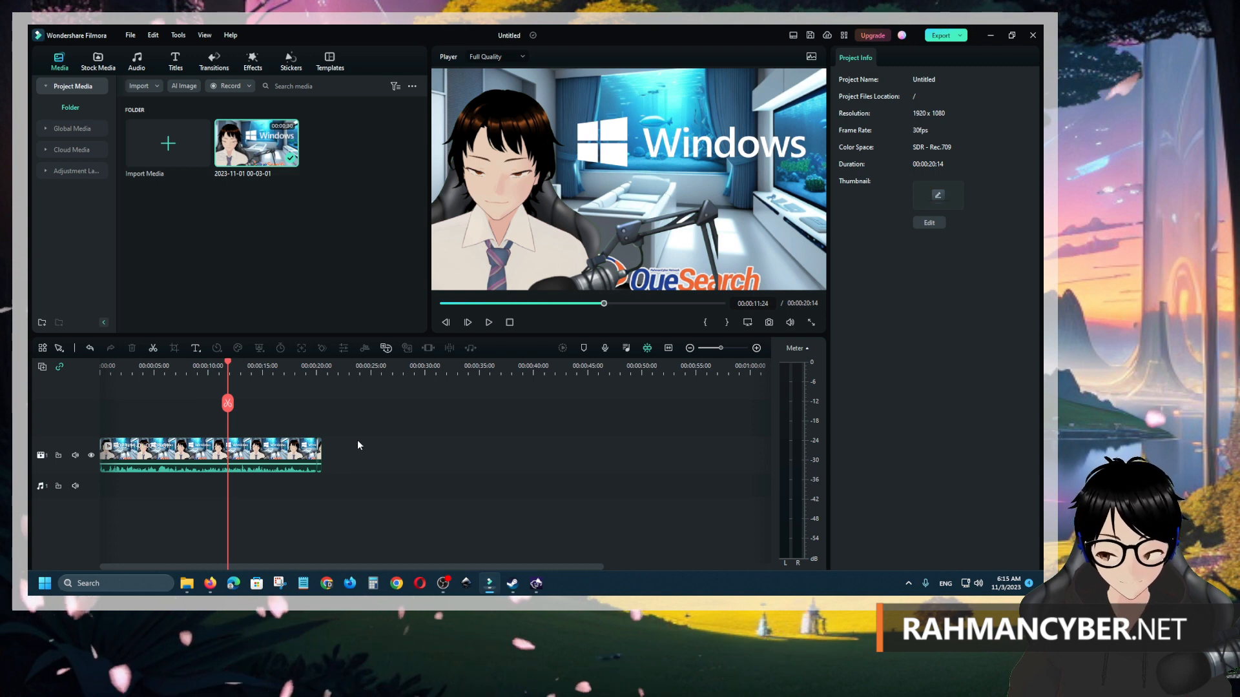
left_click(285, 458)
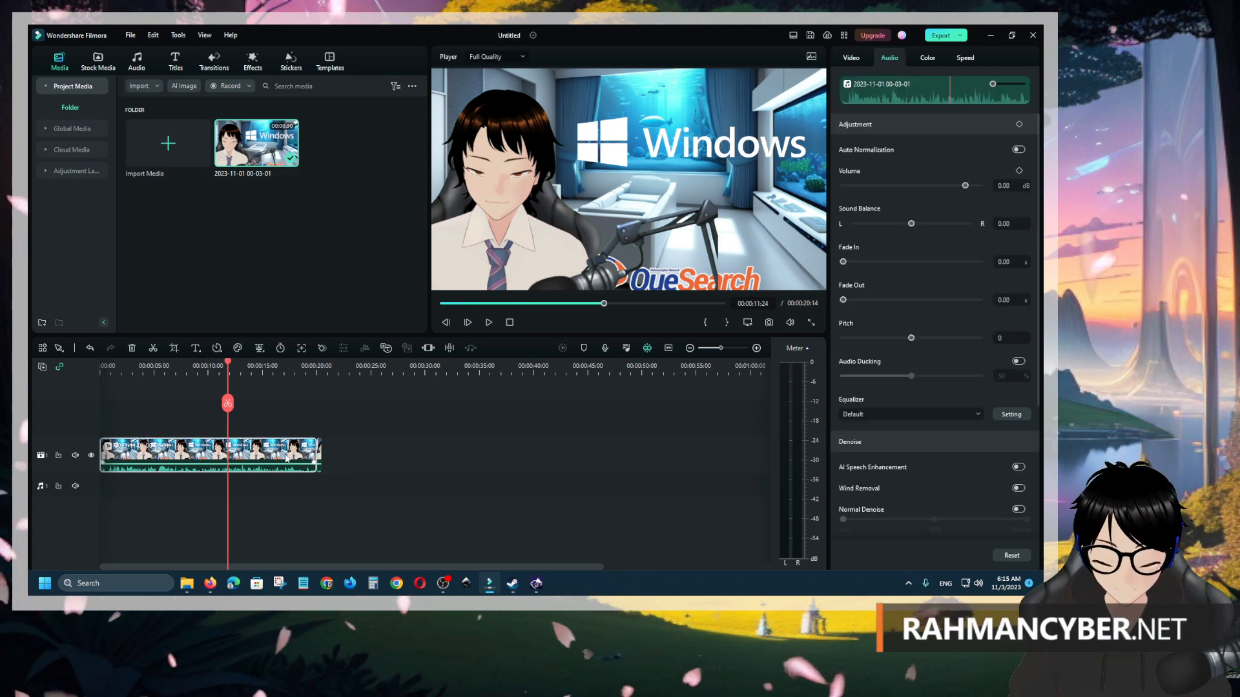
left_click(354, 440)
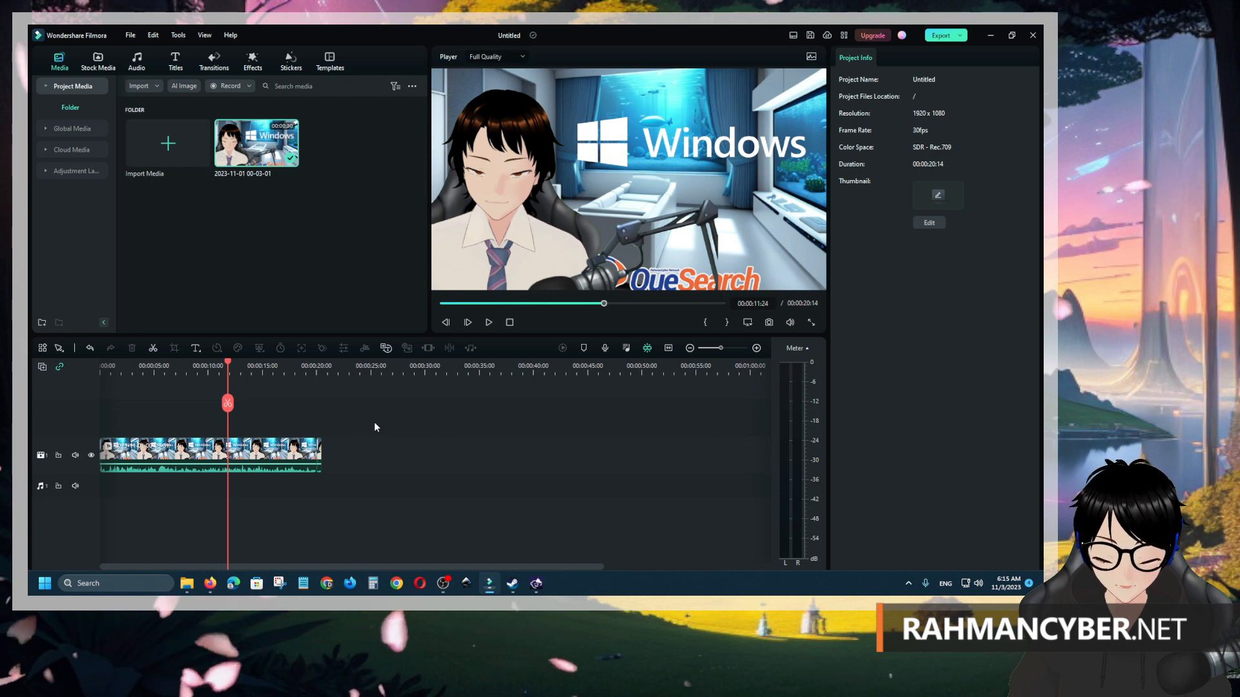
left_click(303, 455)
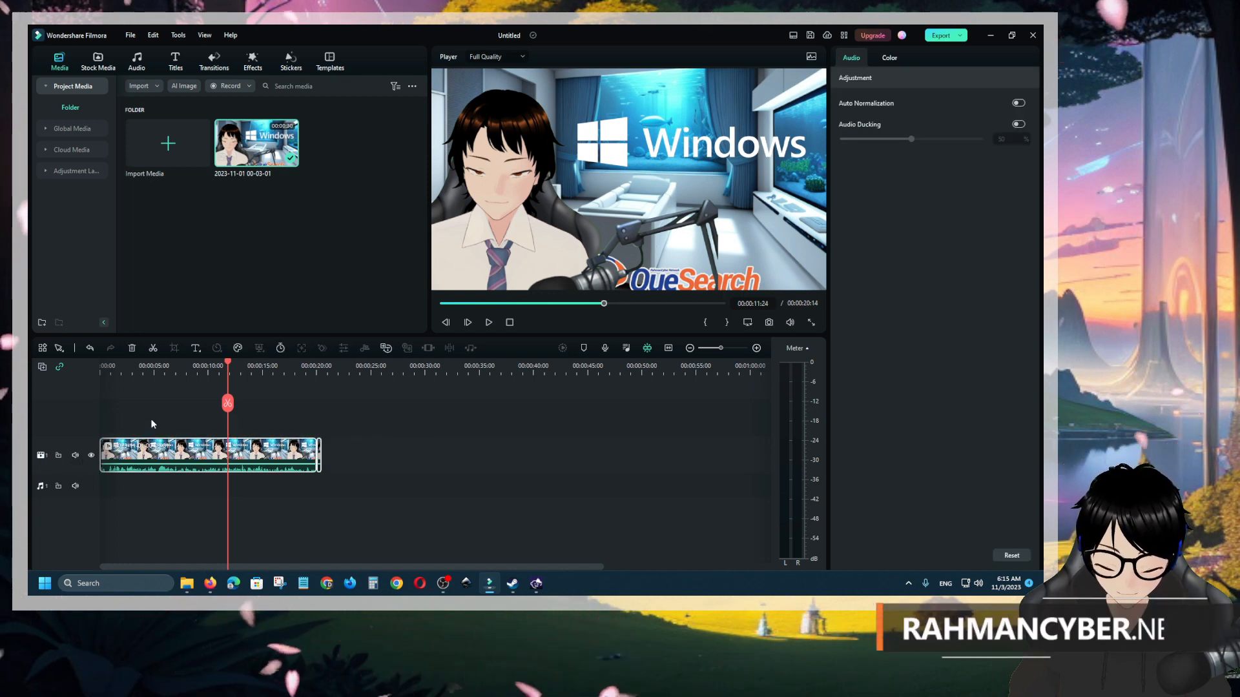
key("Delete")
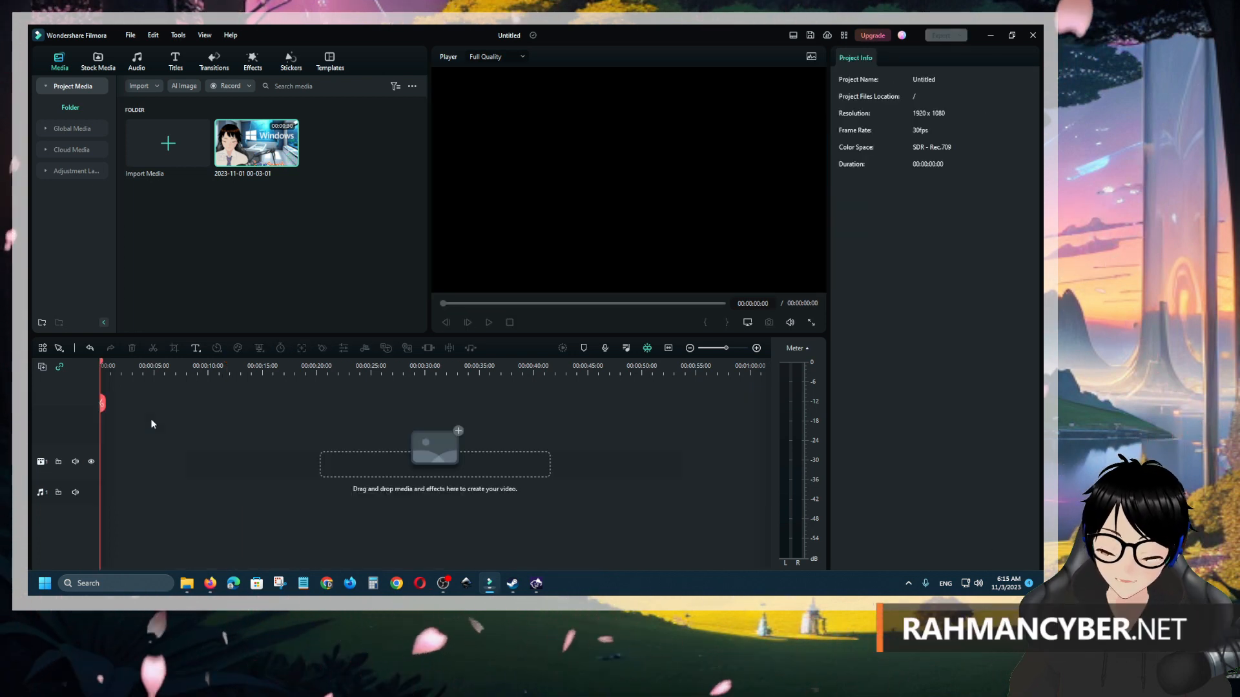
left_click(155, 151)
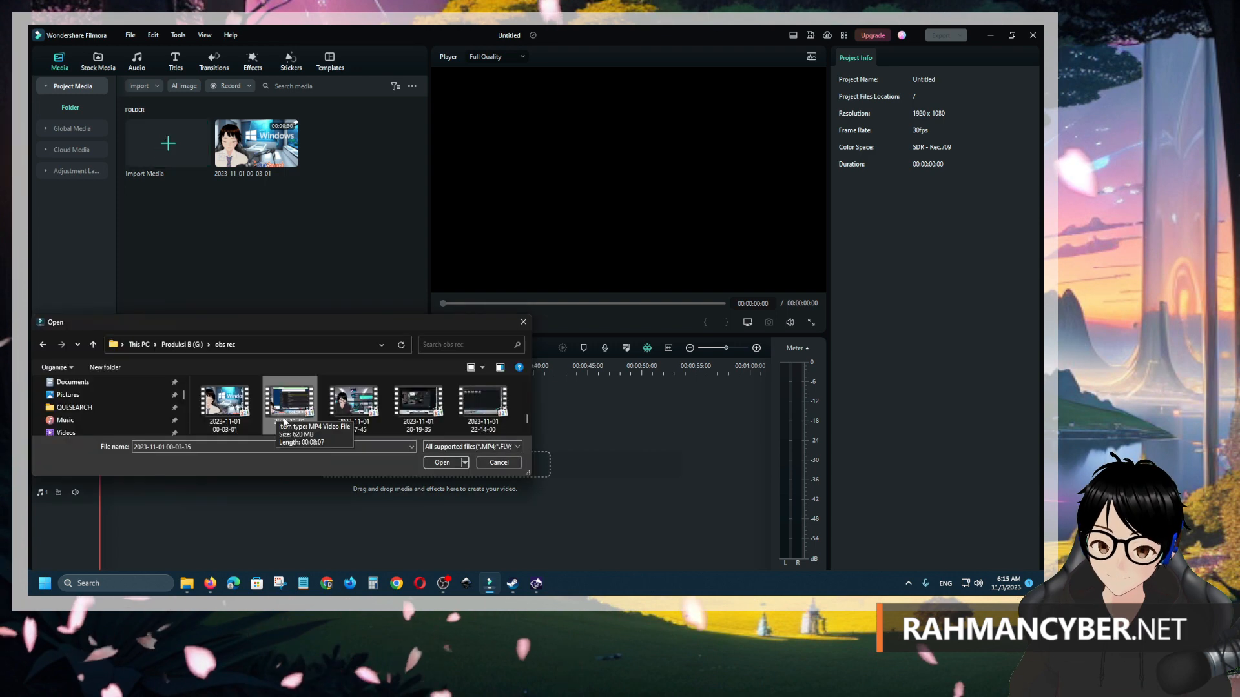
double_click(282, 412)
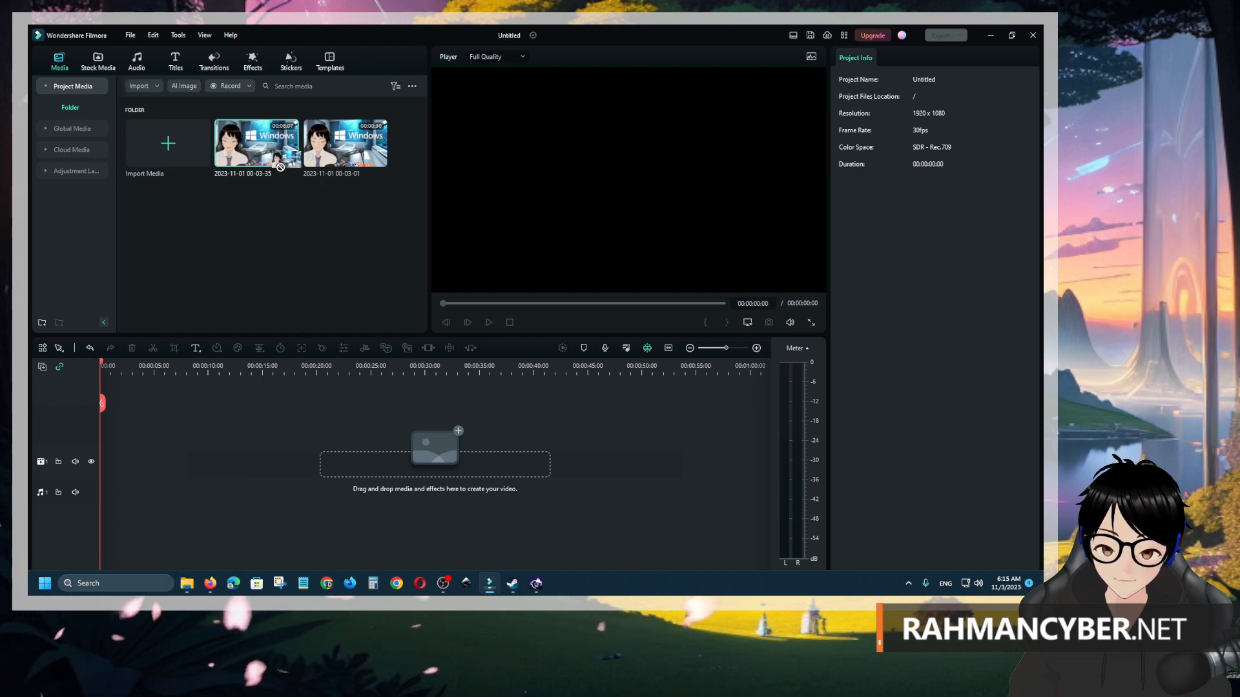
left_click_drag(281, 167, 287, 215)
left_click_drag(252, 338, 86, 488)
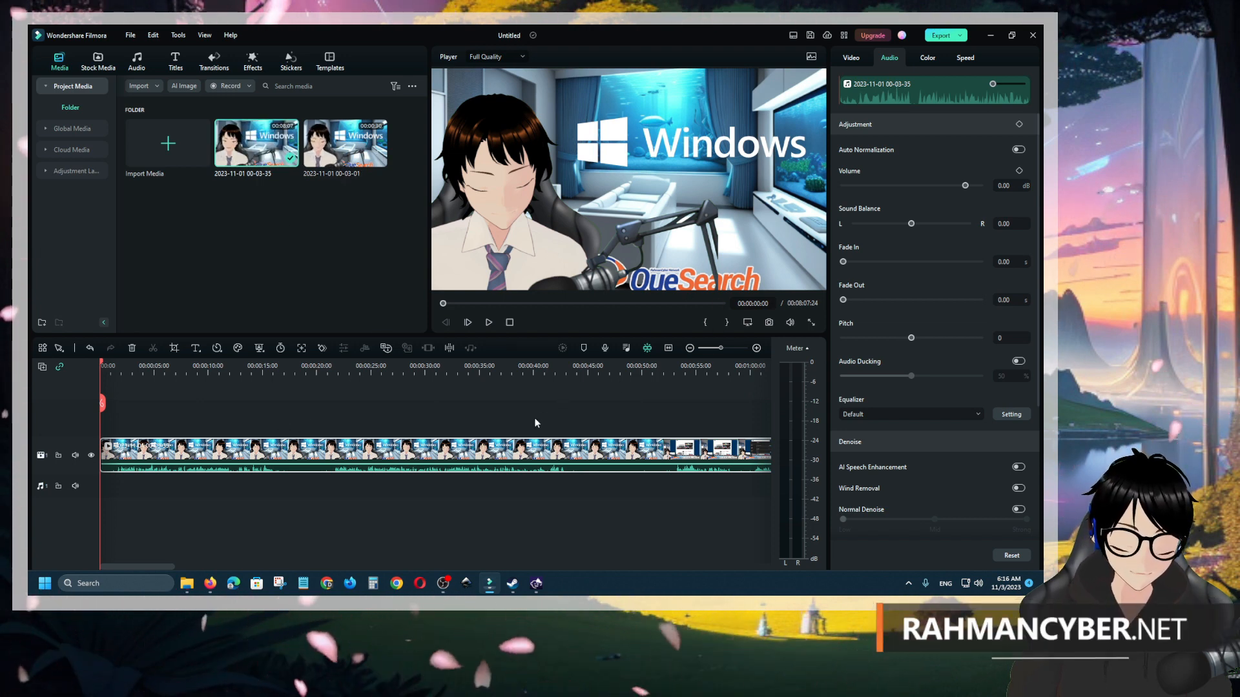
scroll(494, 438, "down", 3)
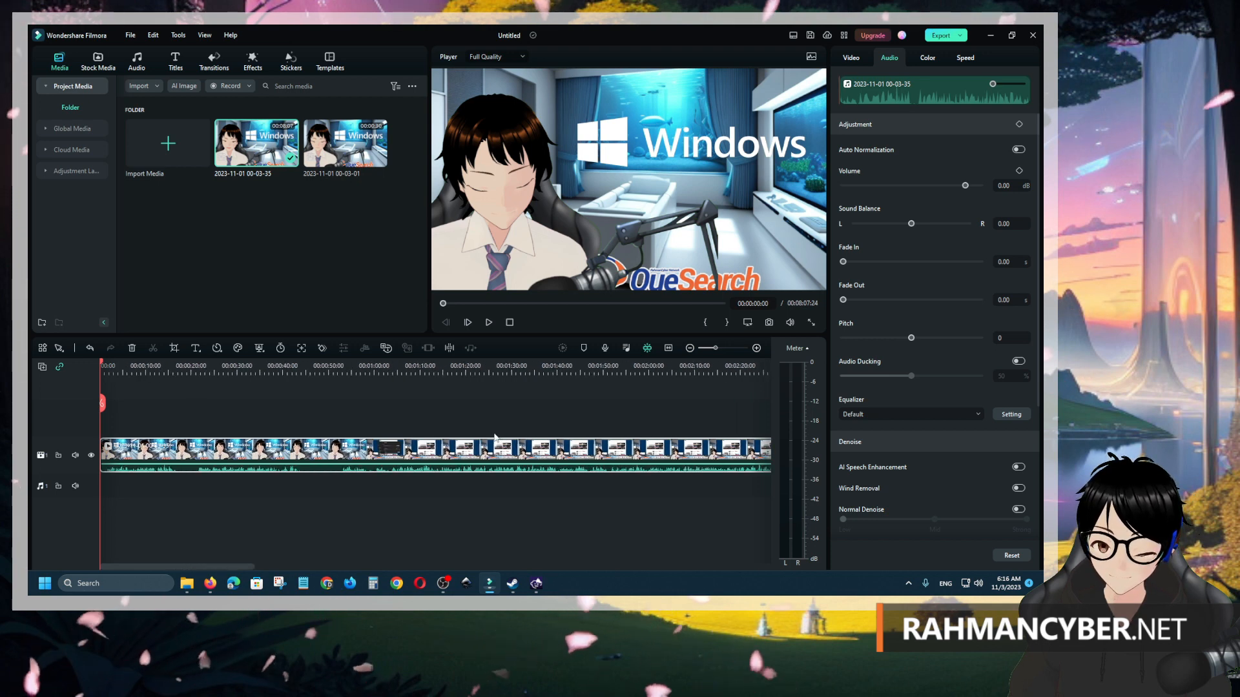
scroll(496, 438, "down", 5)
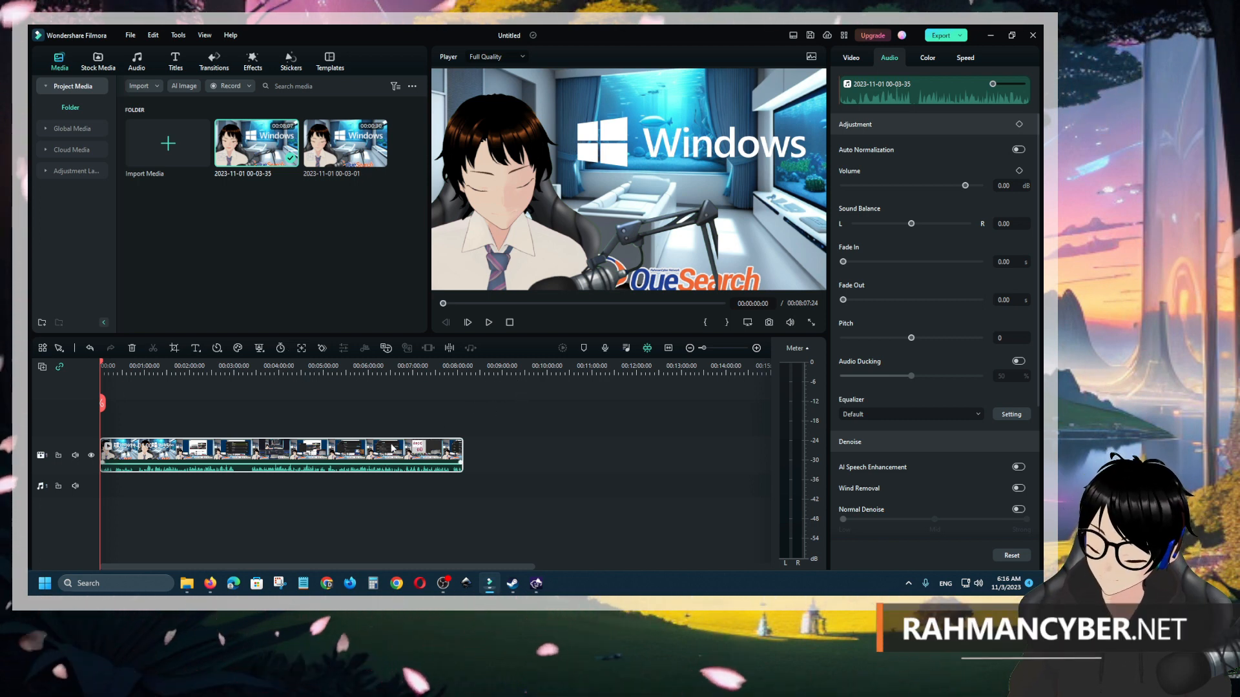
left_click(450, 348)
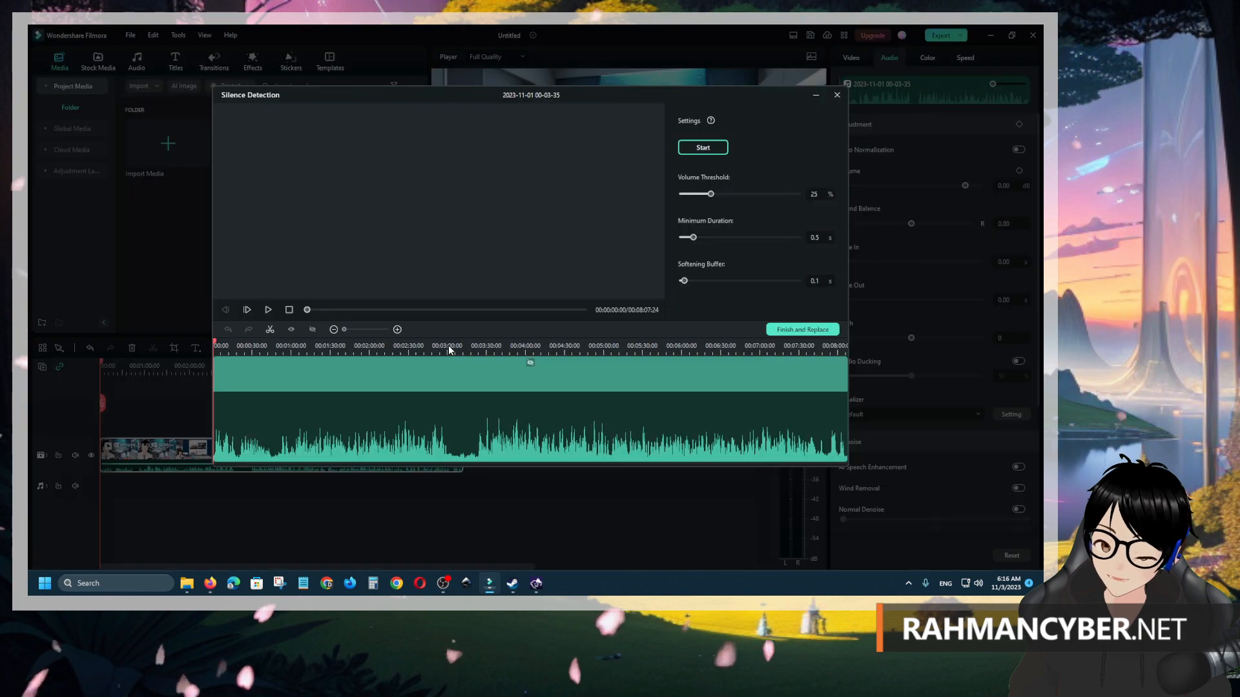
left_click(706, 149)
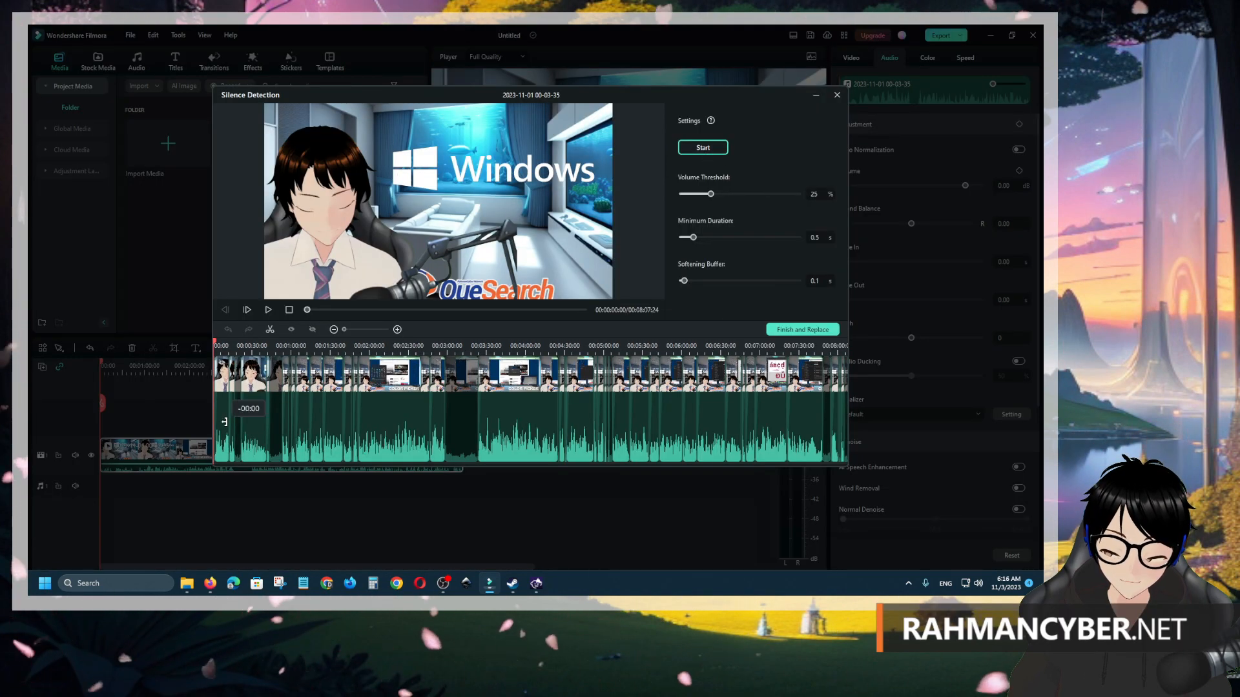
left_click(792, 328)
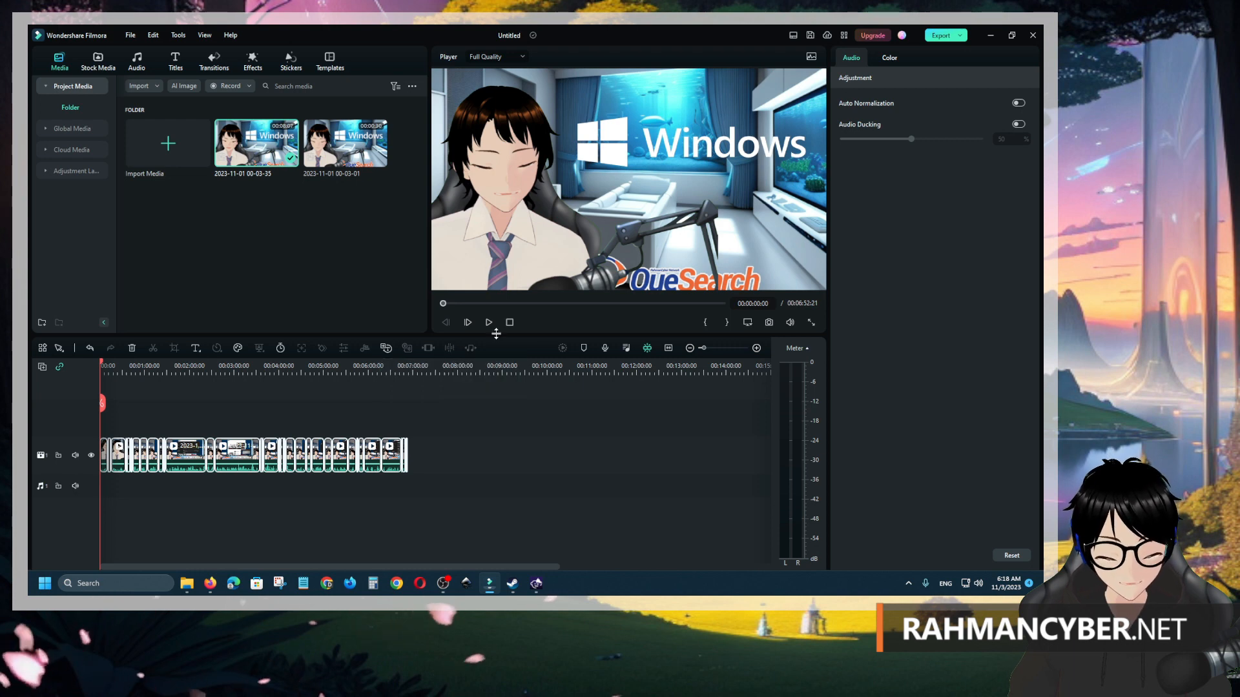
Step: Customize the timeline toolbar to include the Silence Detection tool and save the layout
left_click(43, 349)
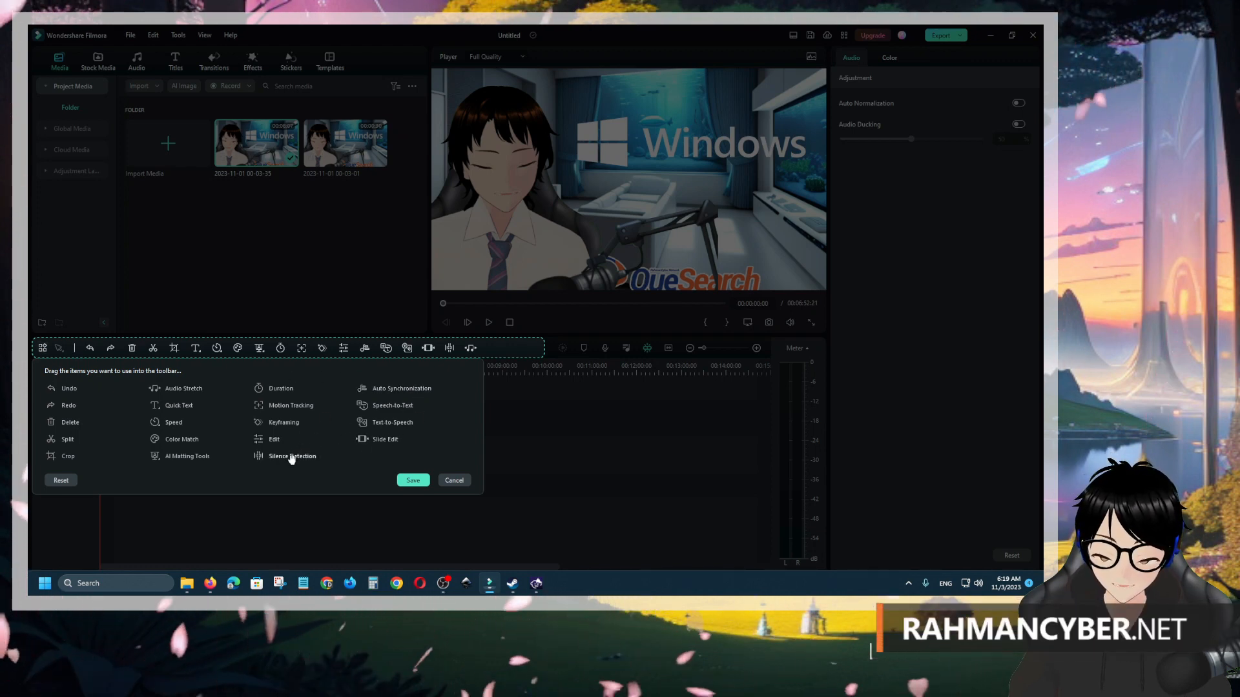
left_click_drag(292, 457, 458, 354)
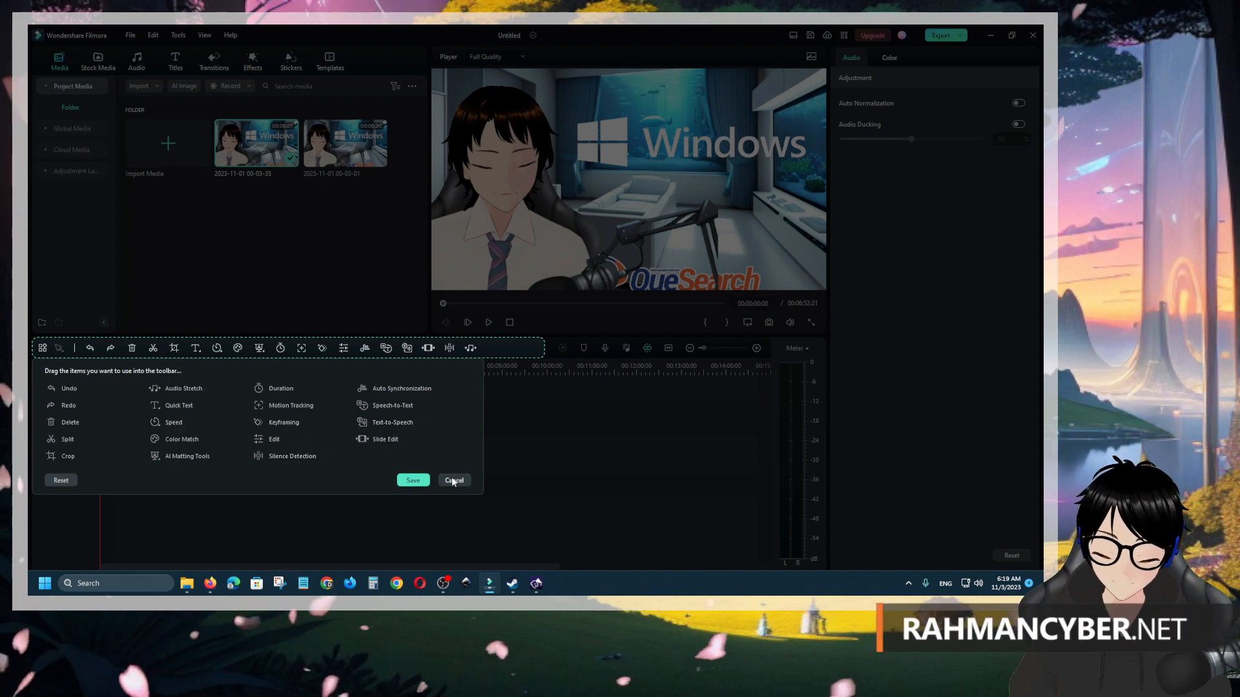
left_click(411, 481)
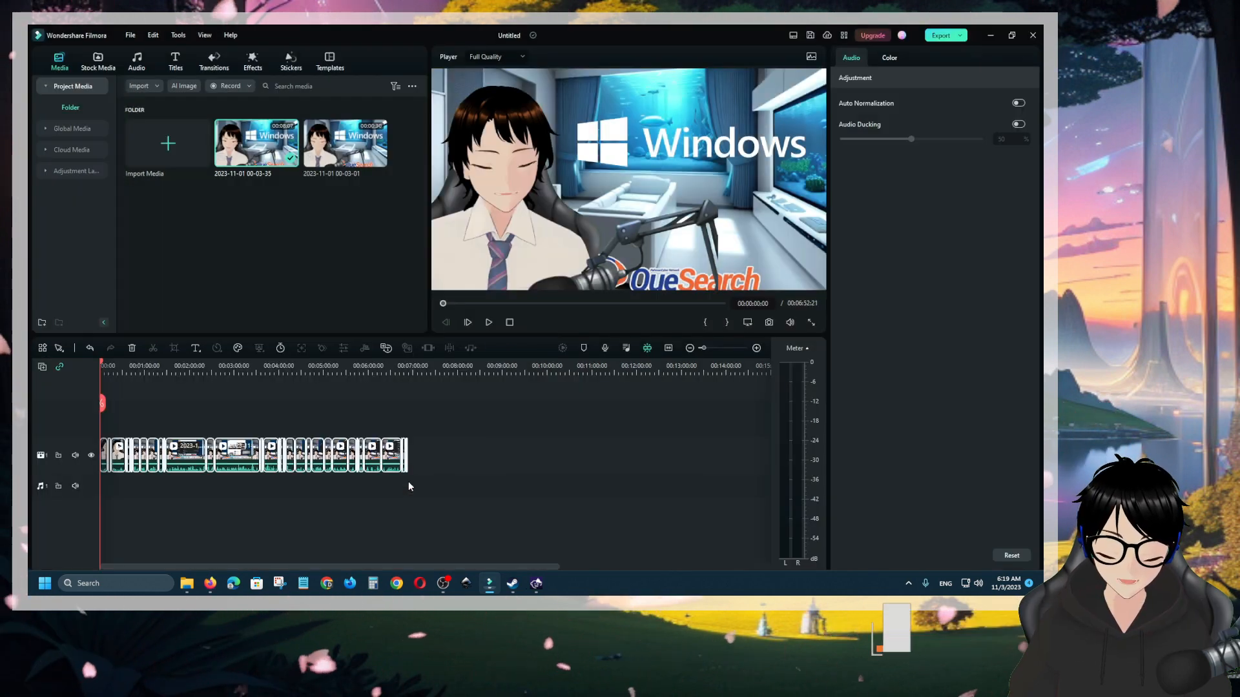
Step: Preview the trimmed sequence around 00:00:55, 00:01:12 and 00:01:23, selecting all its segments along the way
left_click(513, 428)
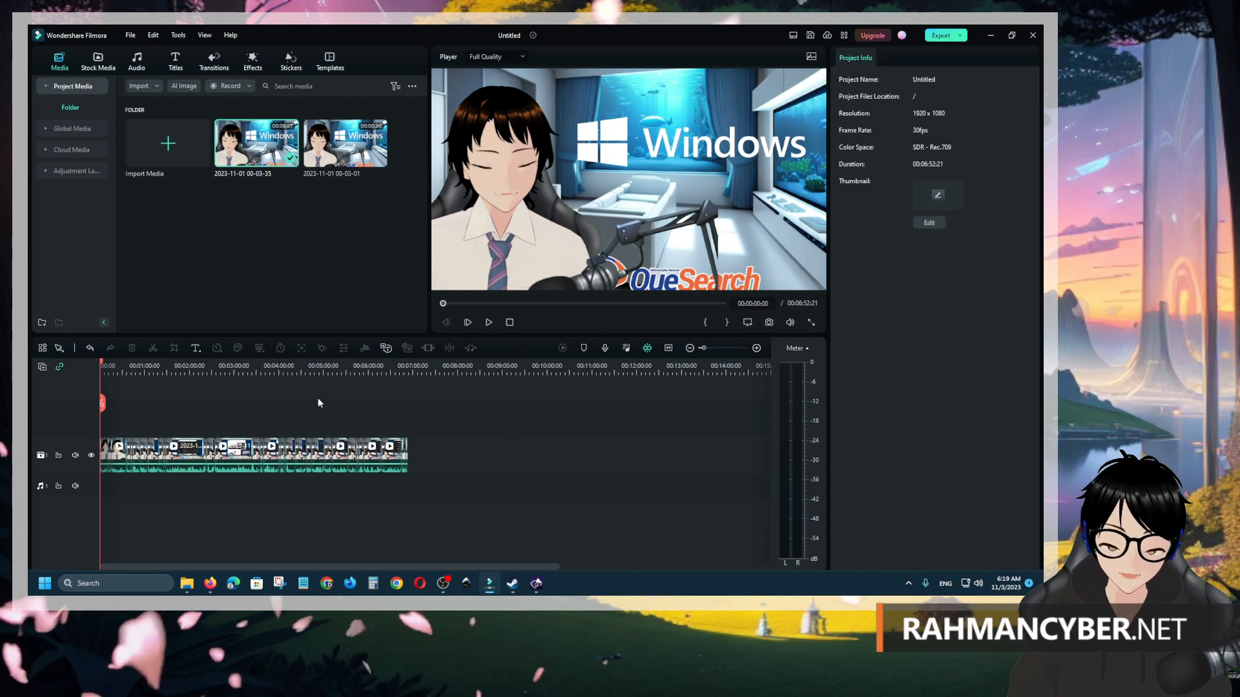
key("space")
left_click(141, 365)
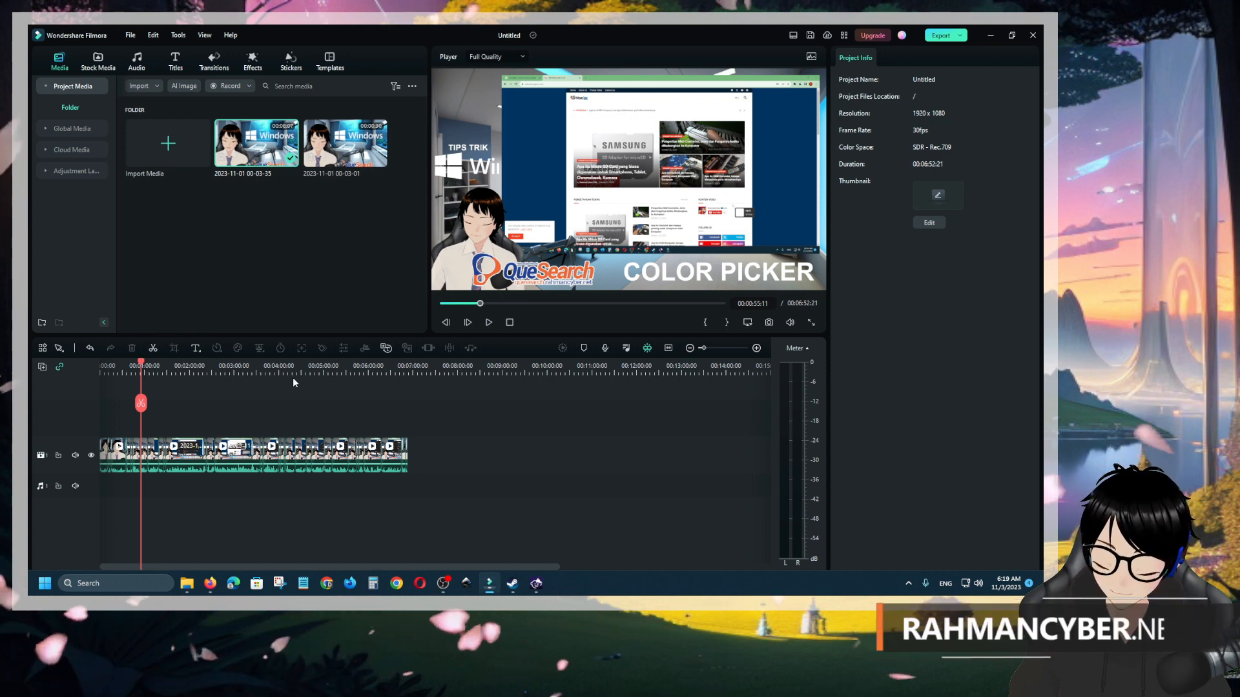
left_click_drag(445, 415, 100, 461)
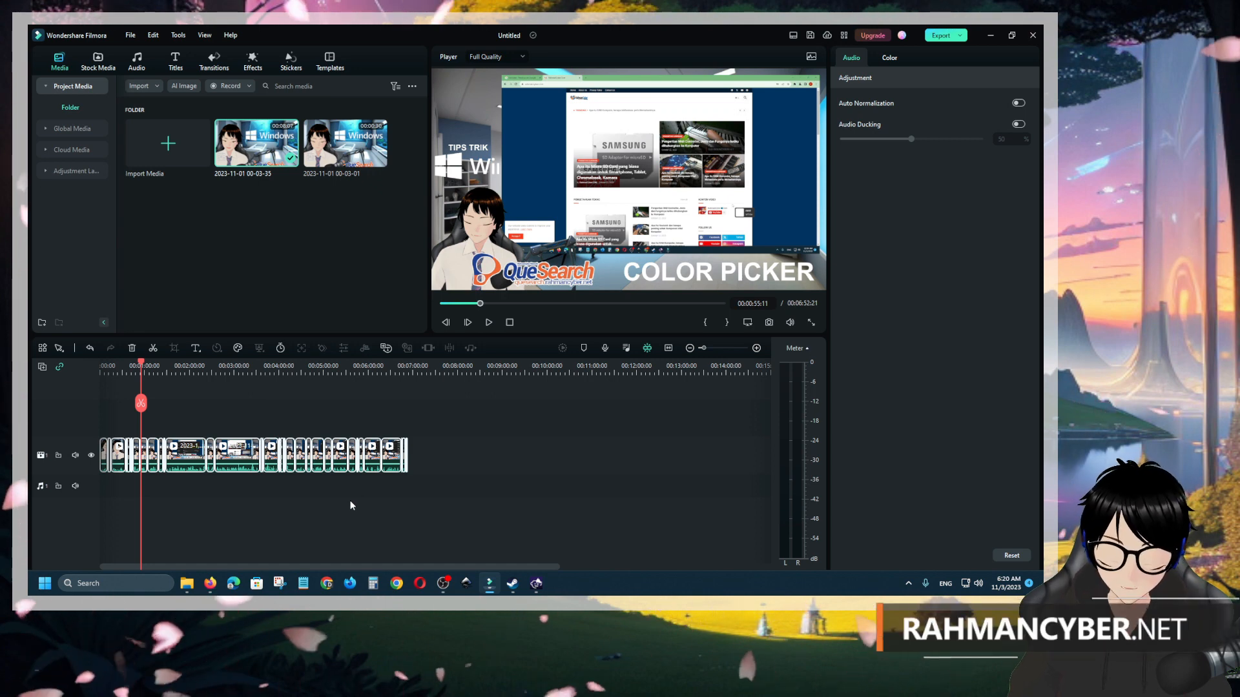
left_click(154, 365)
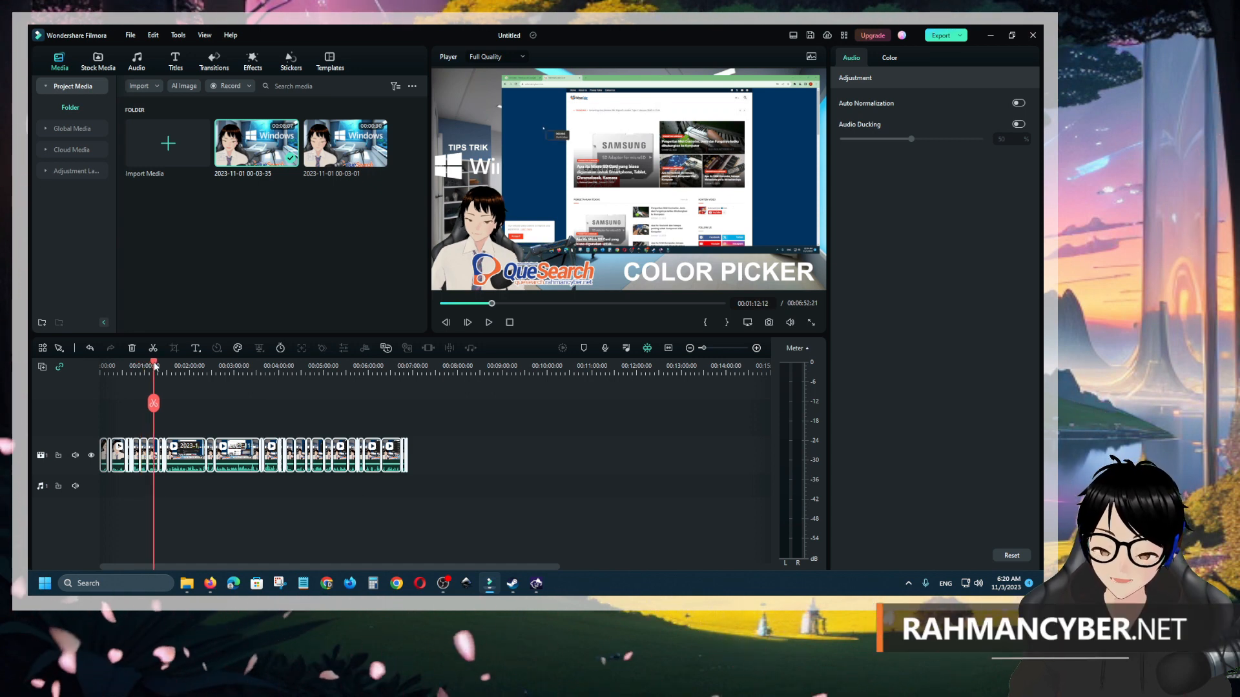
left_click_drag(154, 364, 162, 364)
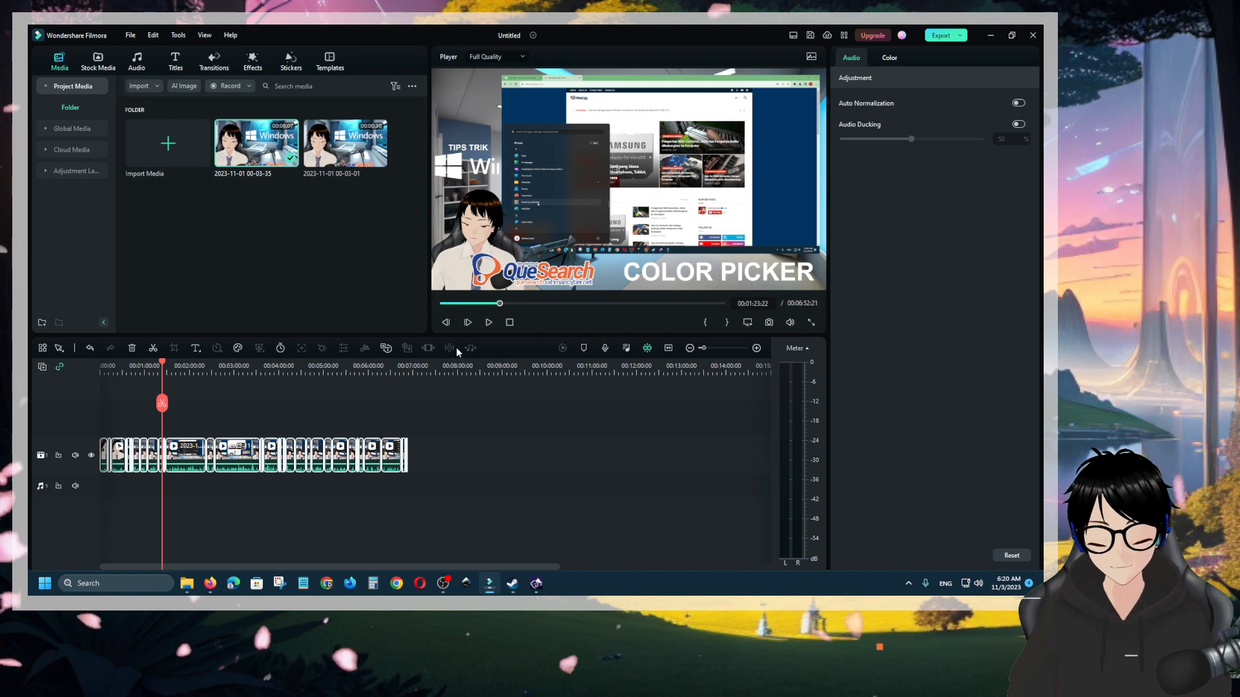
Step: Preview the trimmed sequence at several points between about 00:01:36 and 00:02:12, and clear the segment selection
left_click(171, 365)
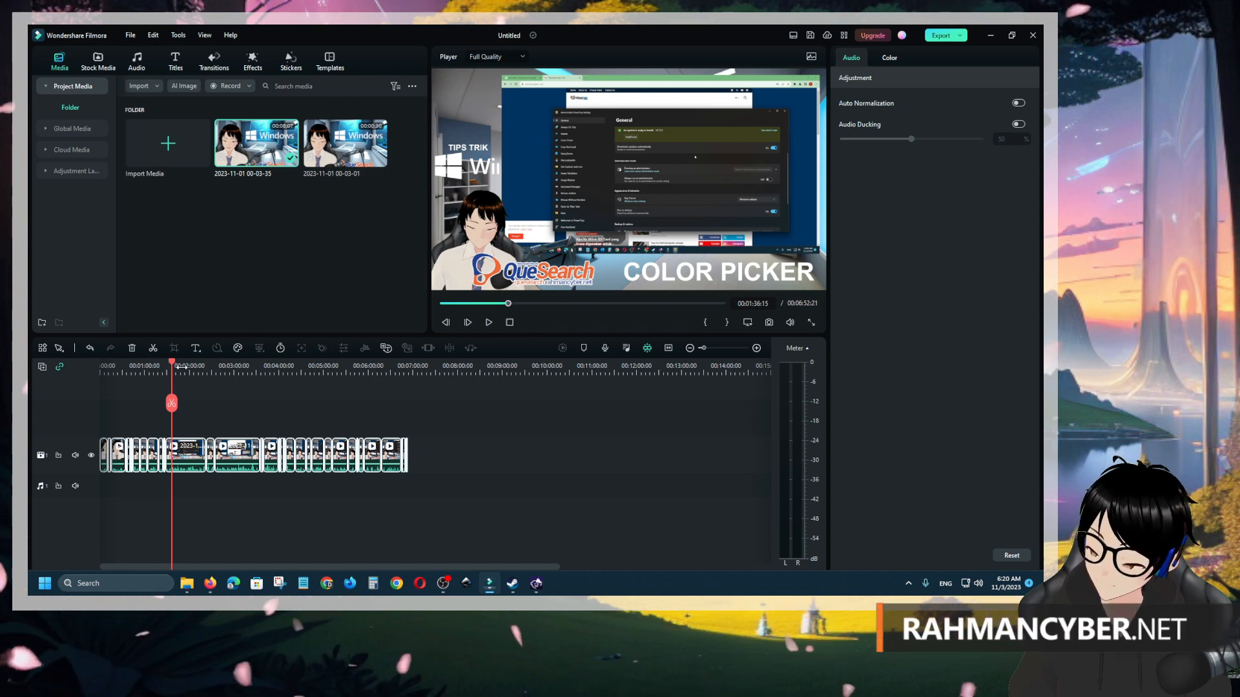
left_click(181, 366)
left_click(188, 365)
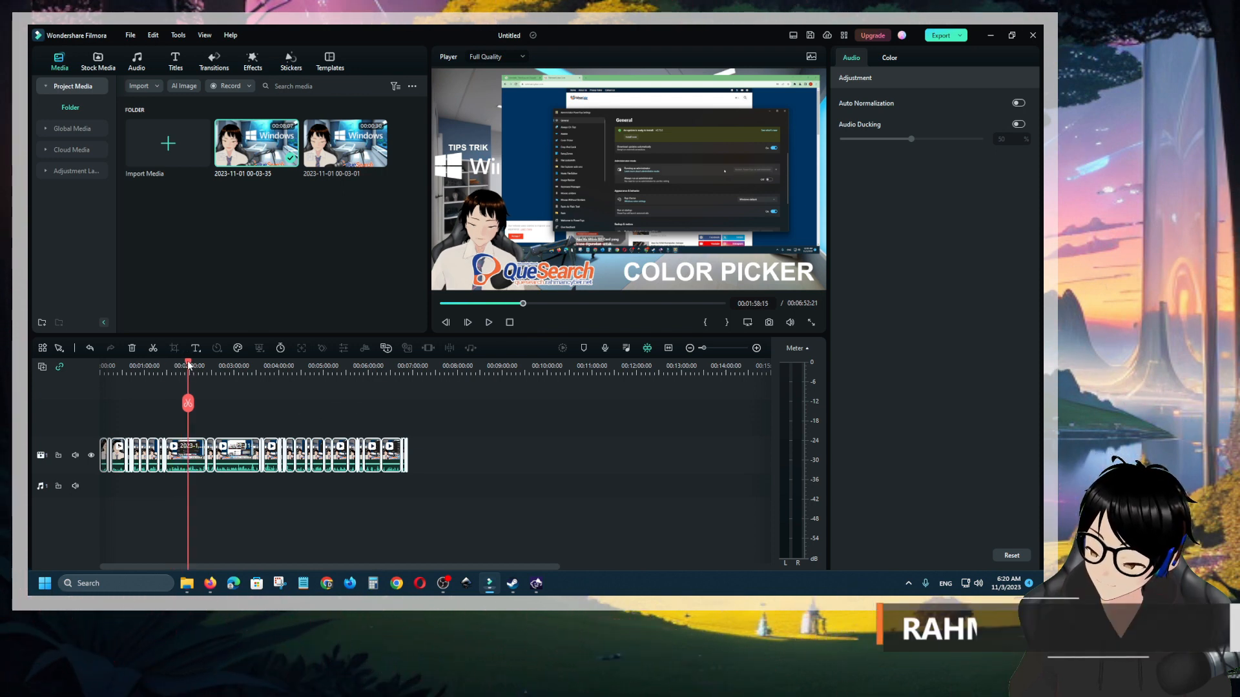
left_click(194, 365)
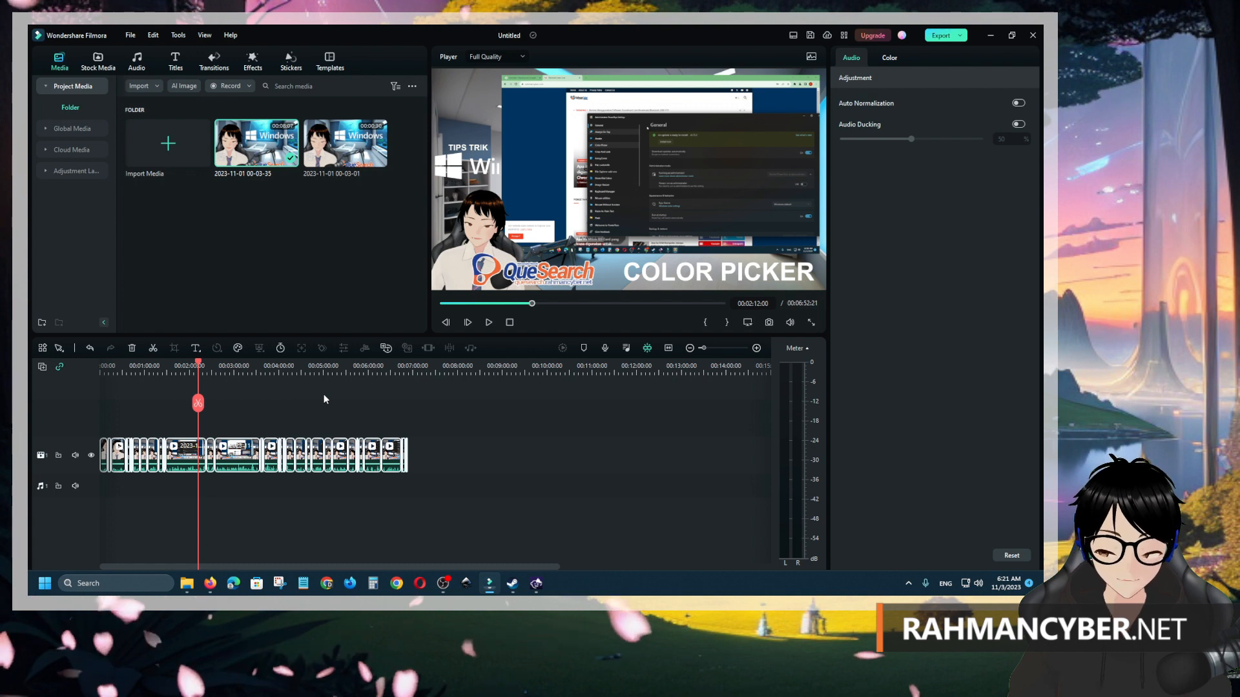
left_click(265, 408)
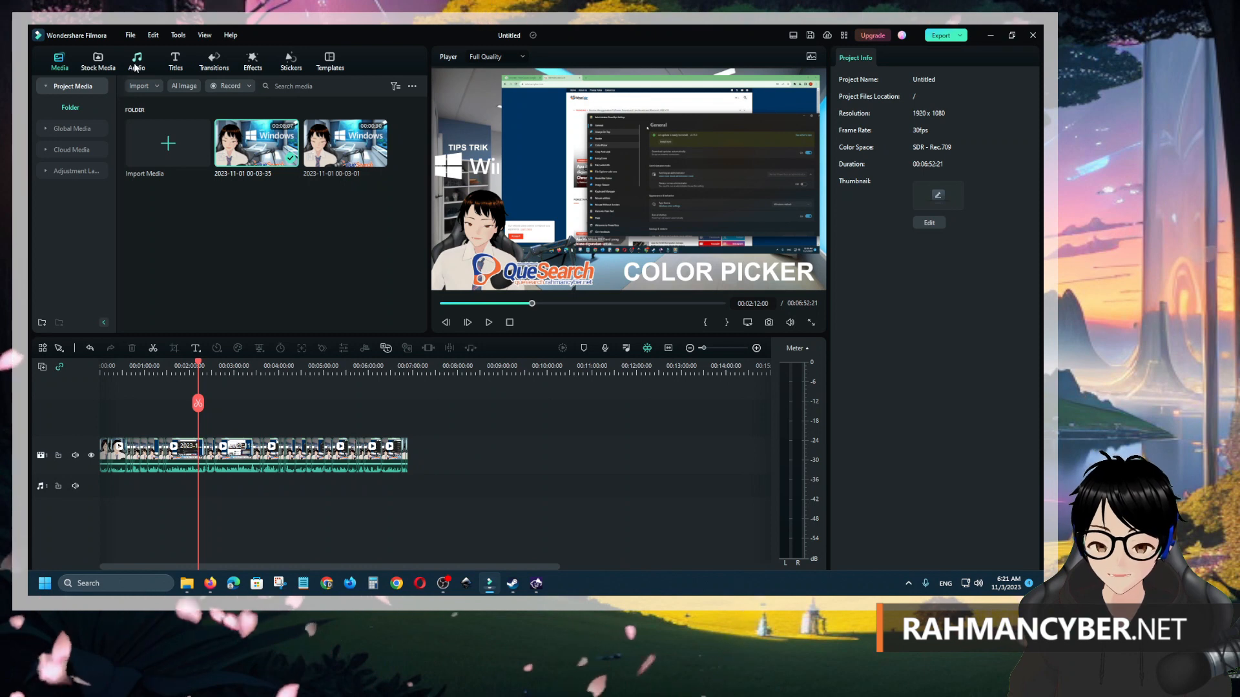
Step: Open the trending sound effects in the audio library and filter them to free items
left_click(136, 65)
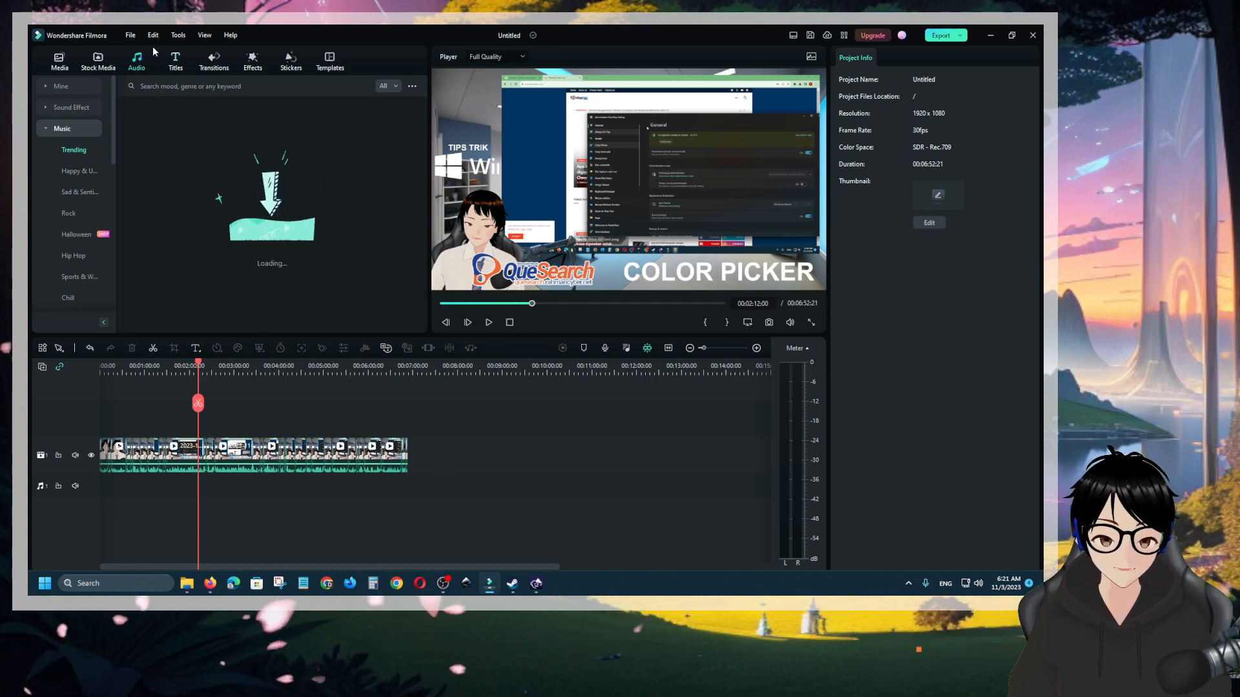
left_click(101, 107)
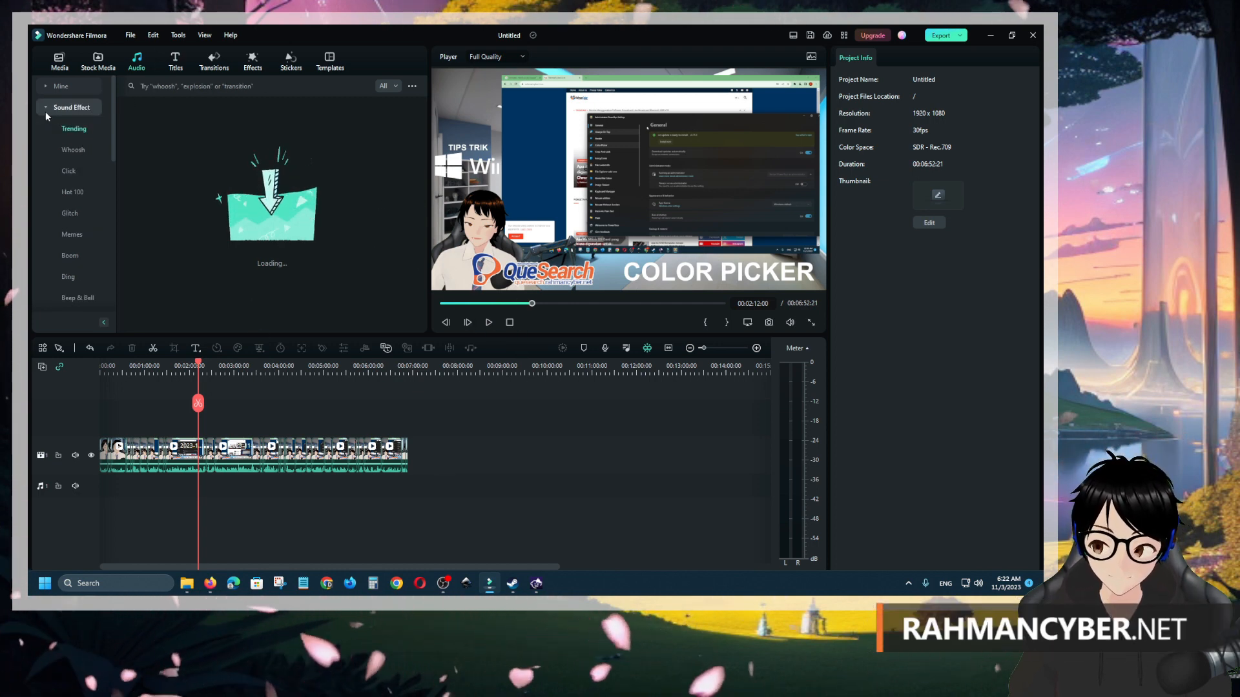
left_click(45, 109)
left_click(58, 109)
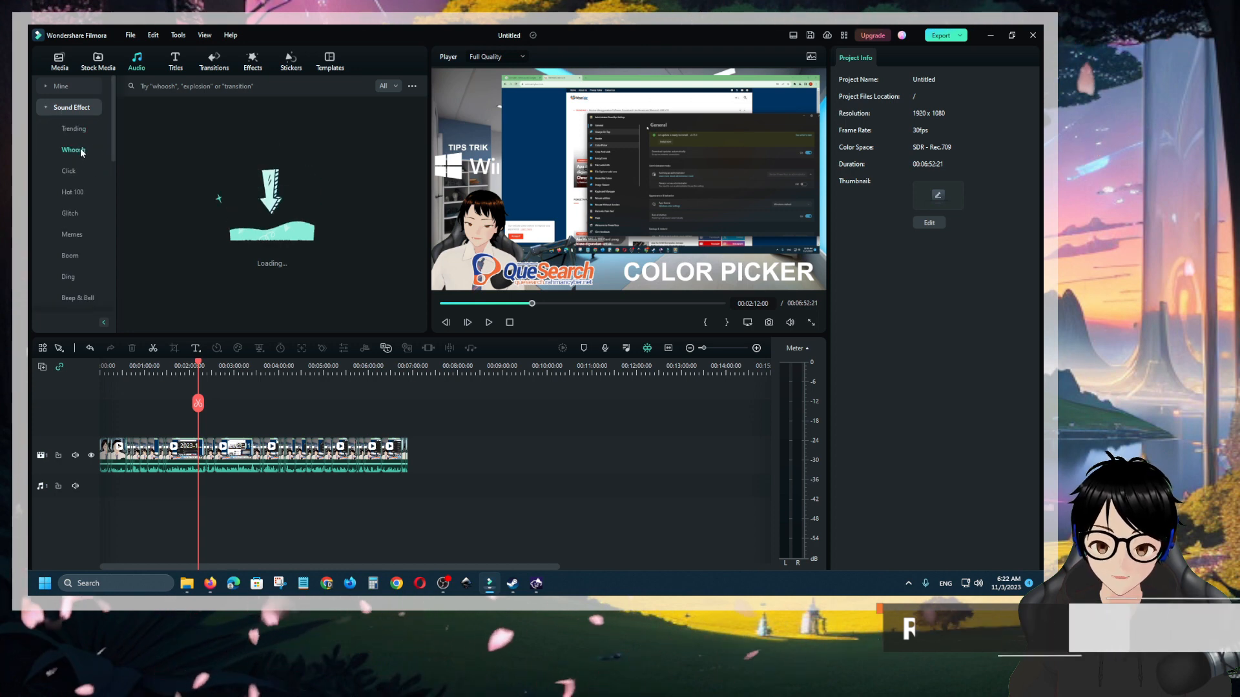
left_click(389, 87)
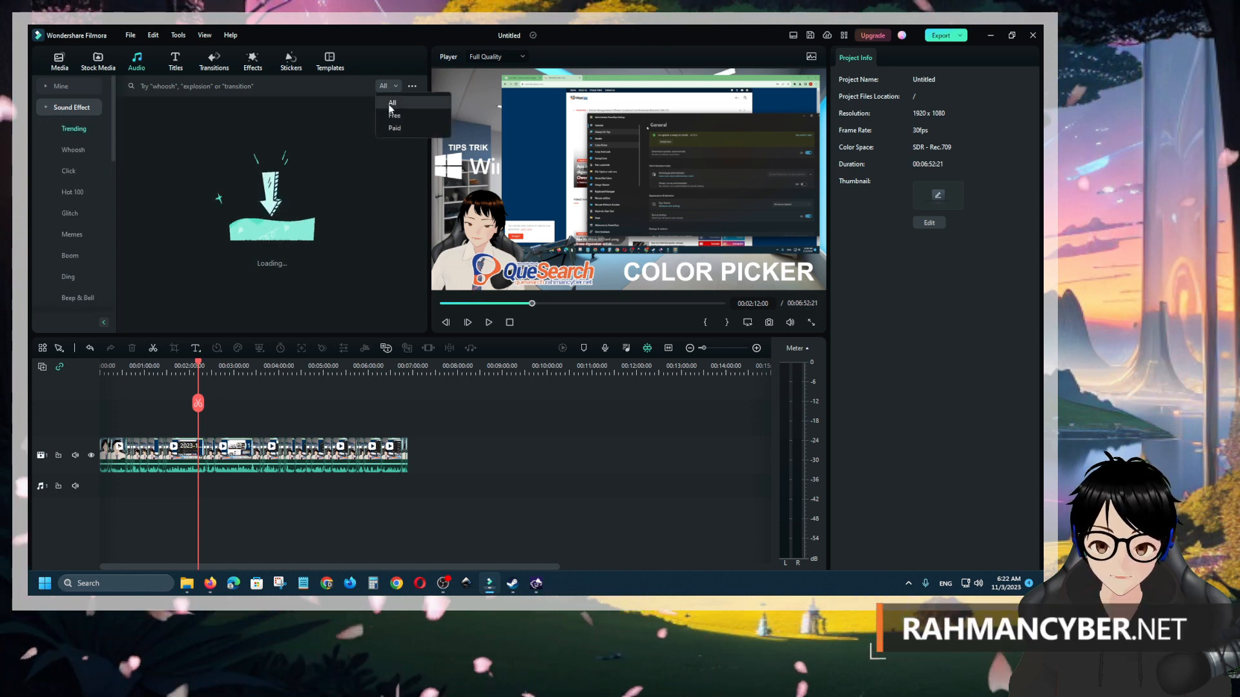
left_click(389, 111)
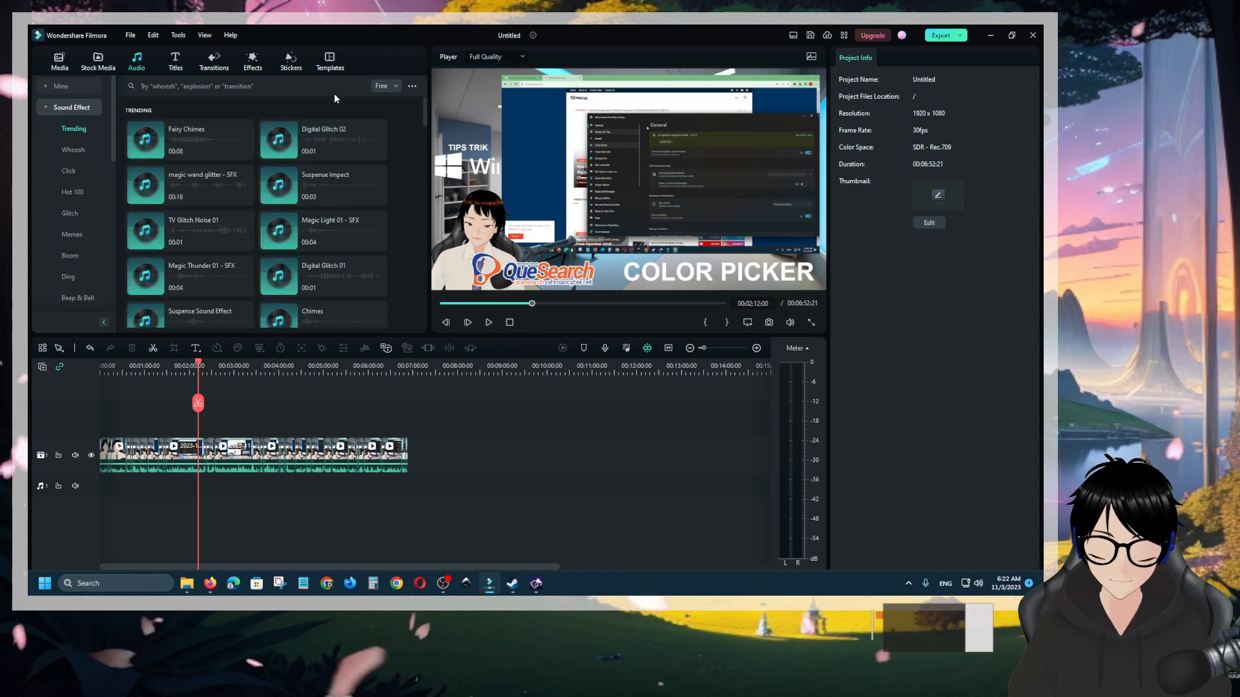
left_click(385, 86)
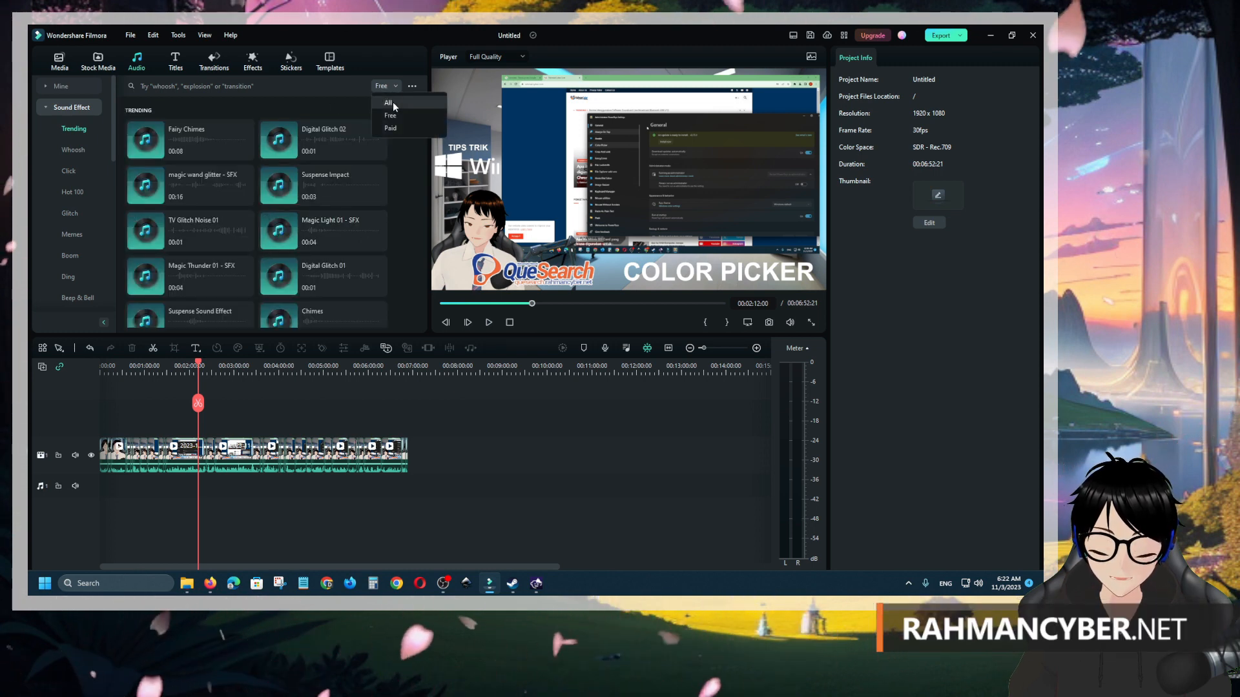
left_click(404, 204)
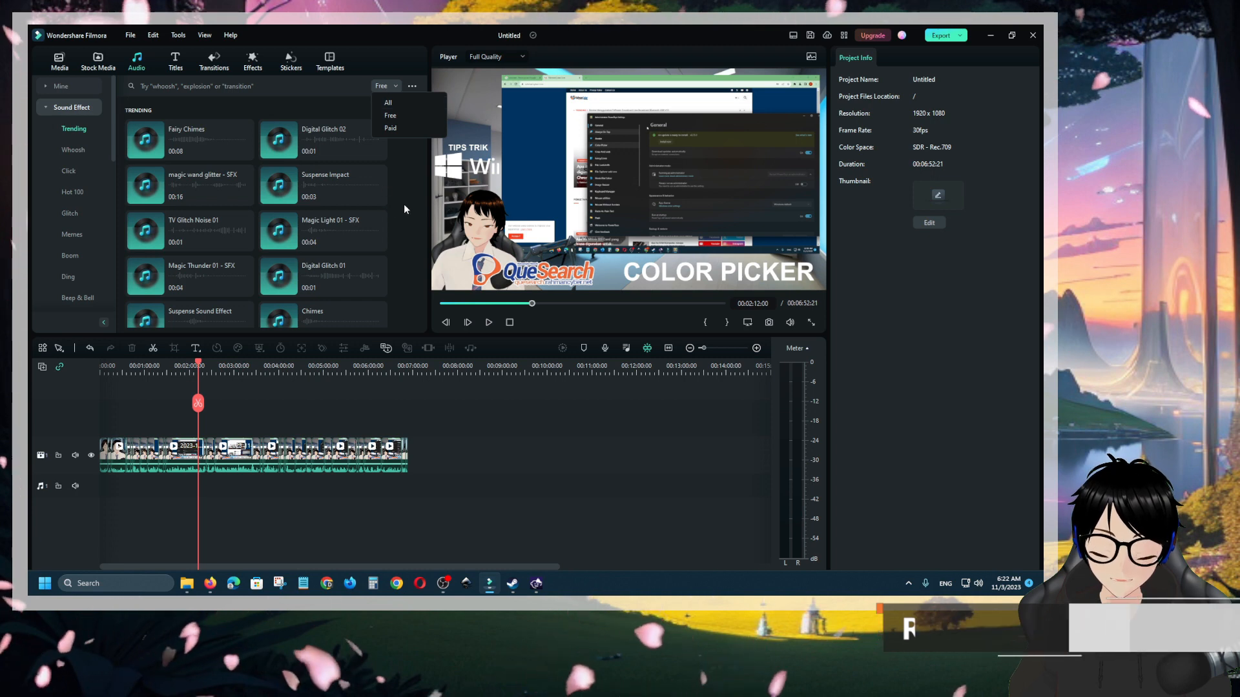
Step: Find the Digital Glitch 02 sound effect and place it on the audio track at about 00:01:29
scroll(404, 204, "down", 5)
scroll(404, 204, "down", 1)
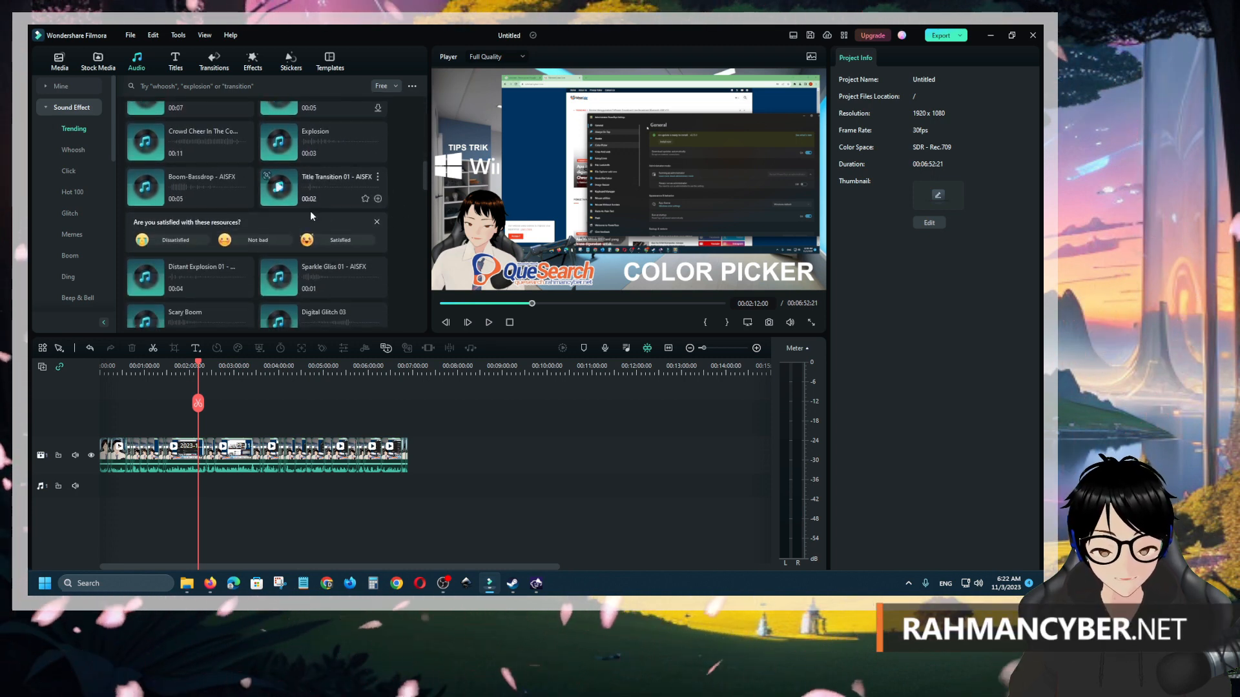
left_click(376, 221)
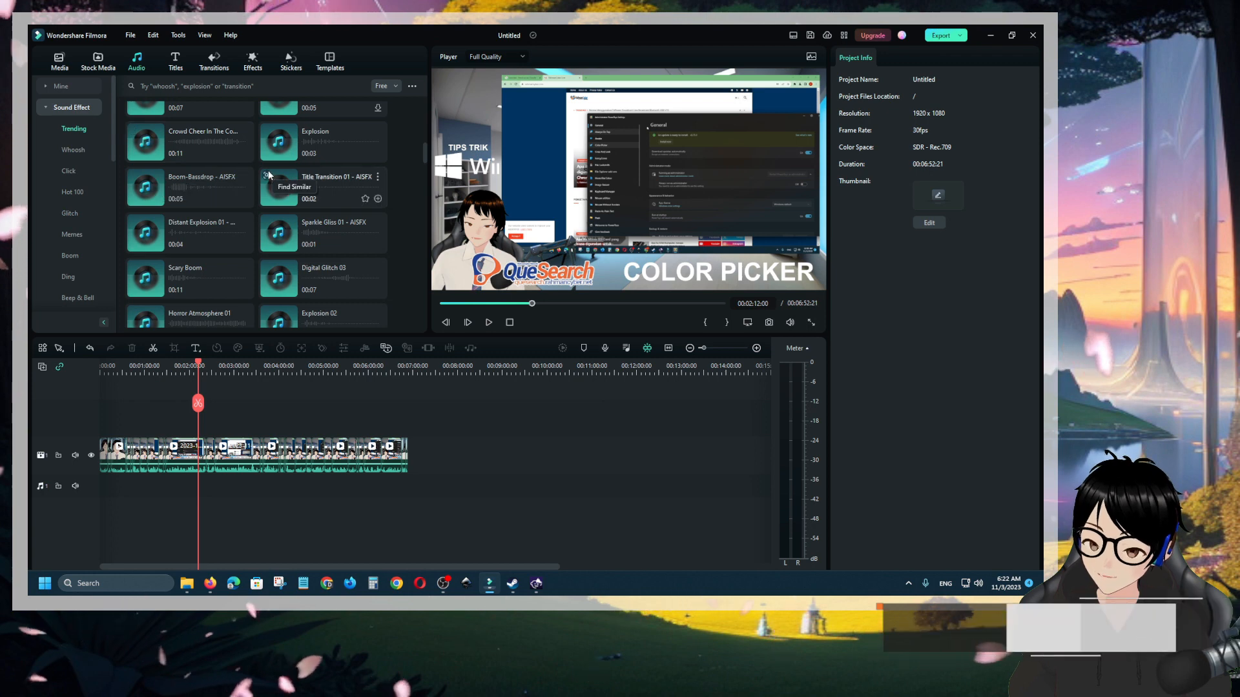
scroll(269, 168, "down", 5)
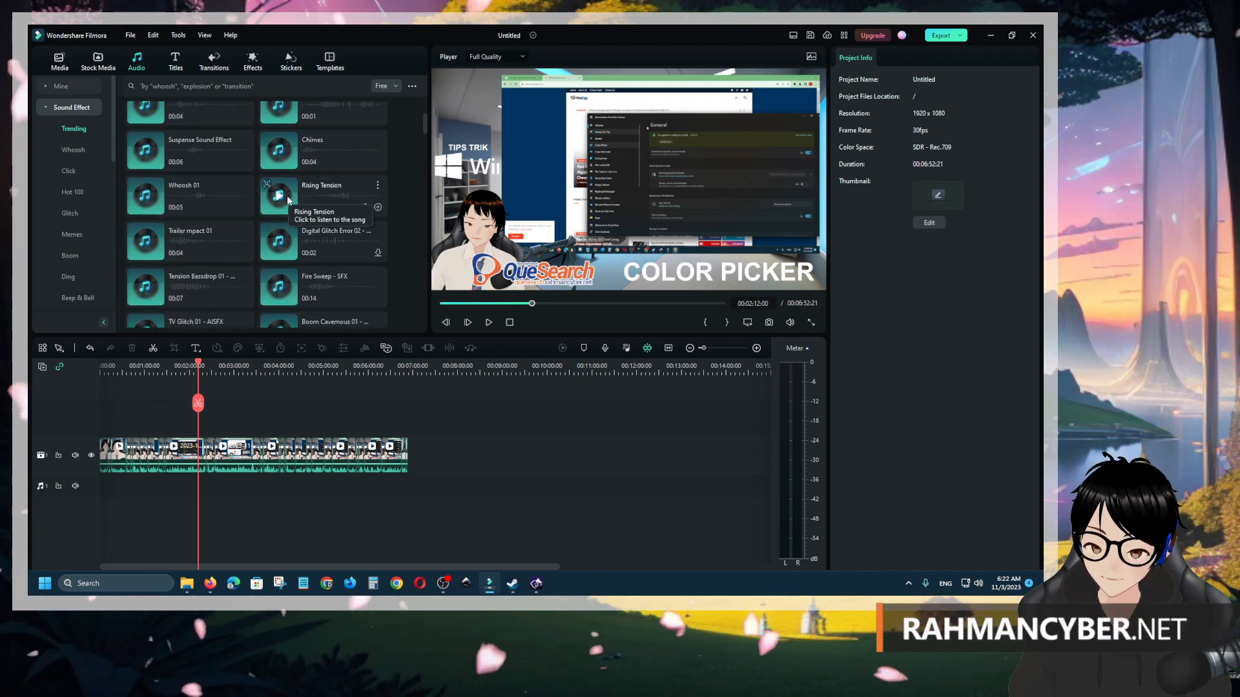
scroll(287, 195, "up", 5)
left_click(152, 194)
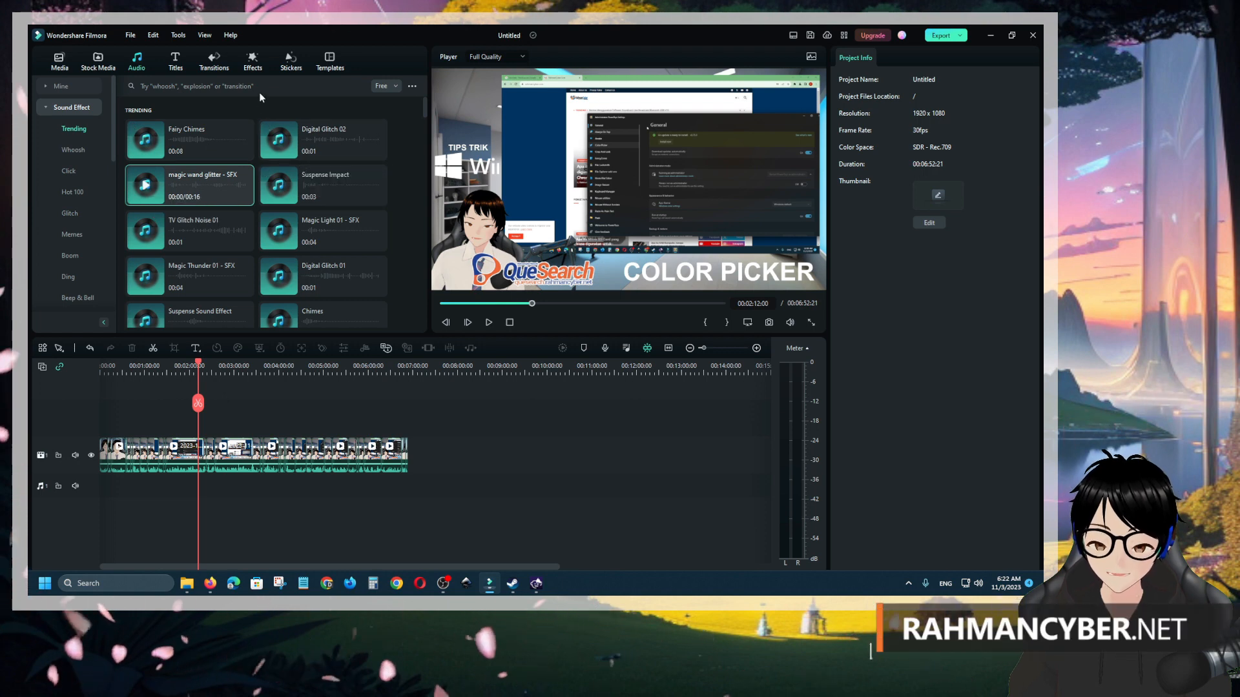
left_click_drag(285, 152, 168, 486)
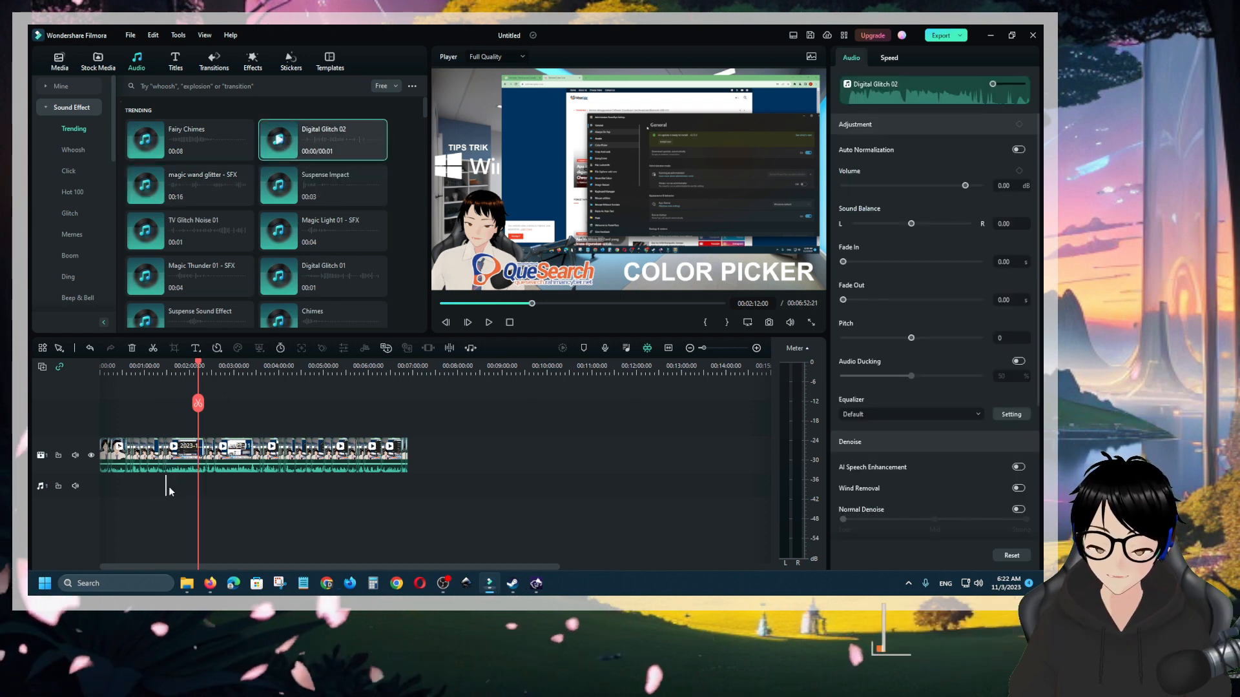
left_click(172, 367)
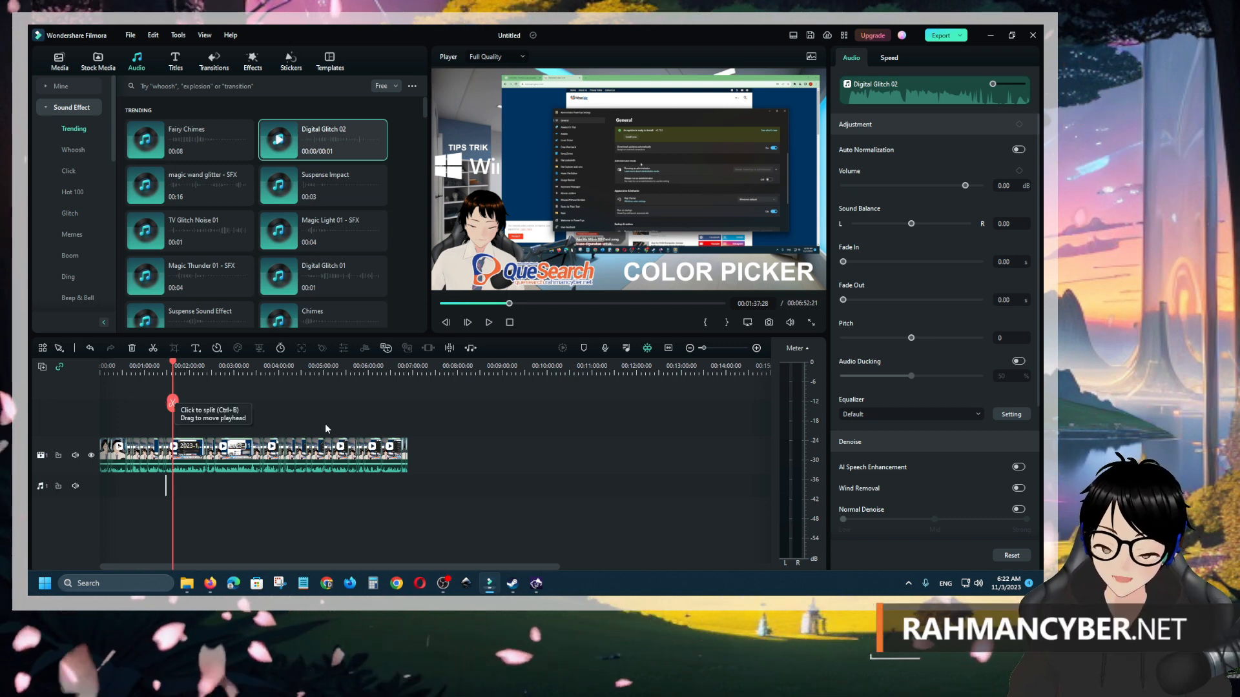
Step: Look through the trending sound effects and open the free music library
left_click(64, 107)
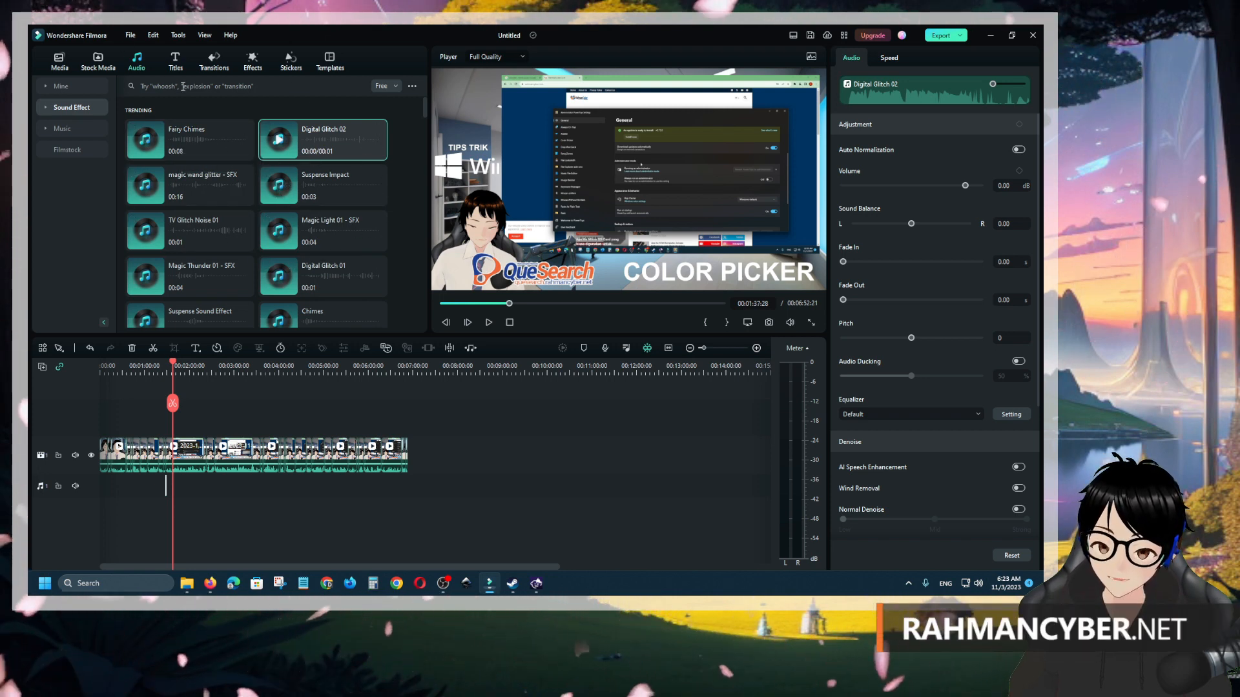
left_click(71, 108)
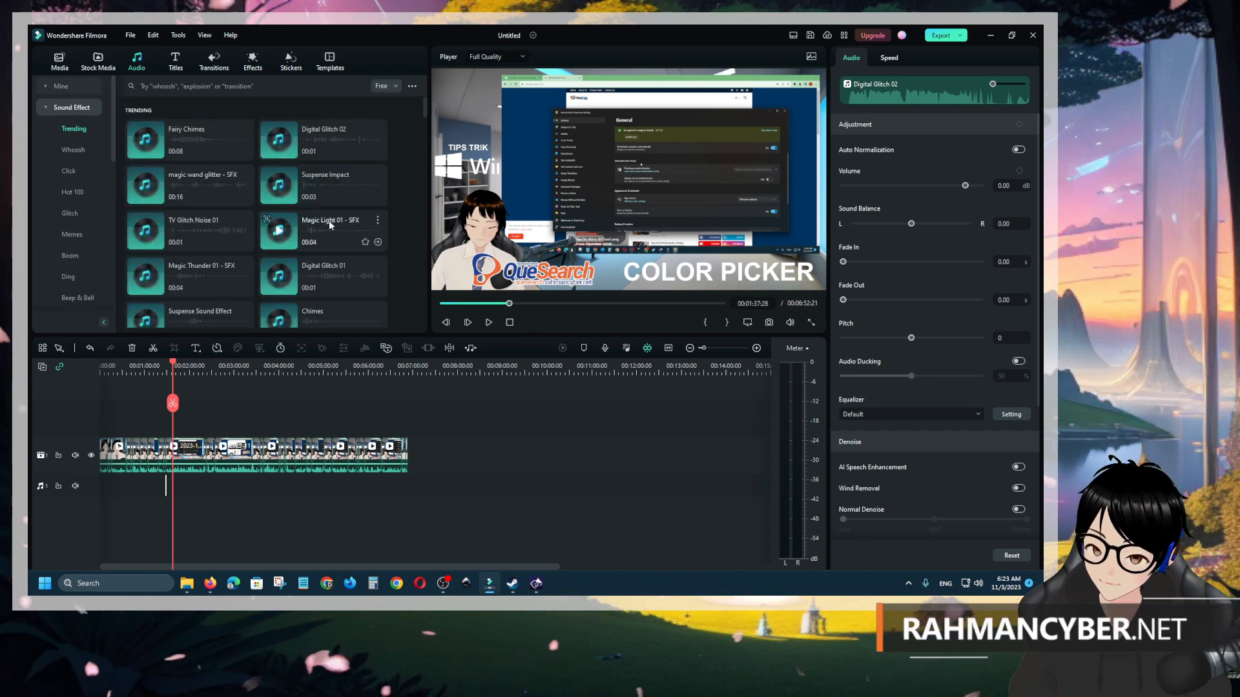
scroll(346, 230, "down", 5)
scroll(378, 256, "up", 5)
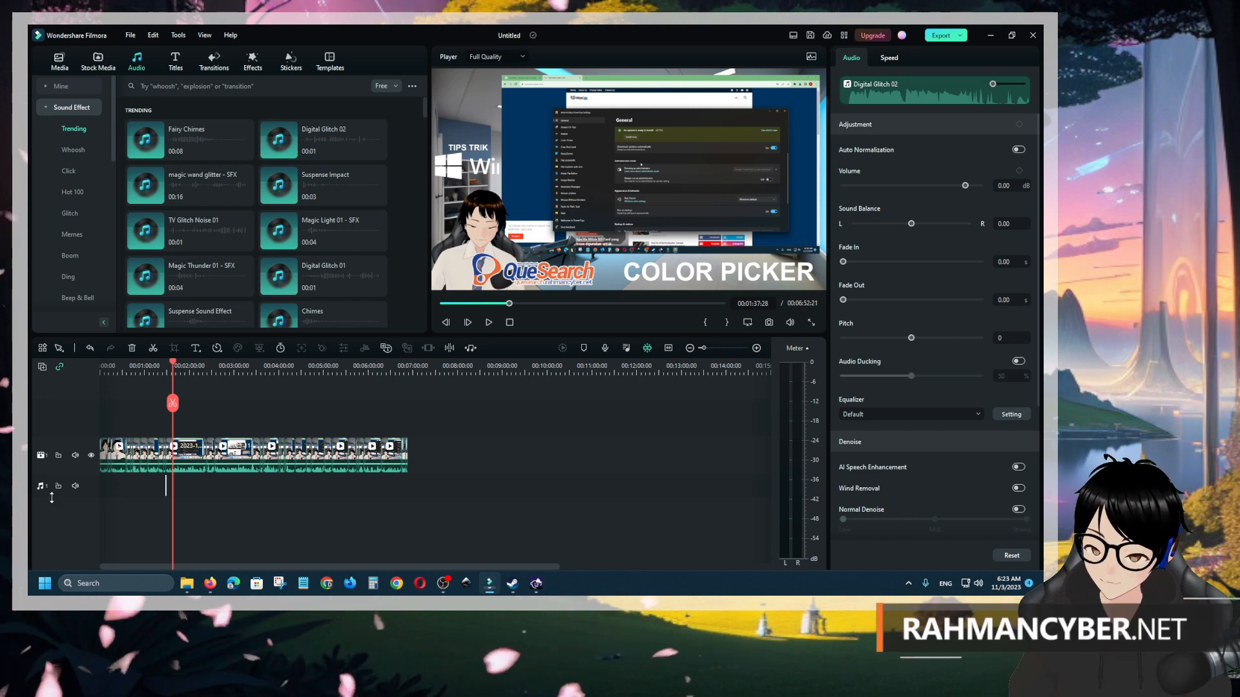
left_click(50, 108)
left_click(51, 107)
left_click(58, 129)
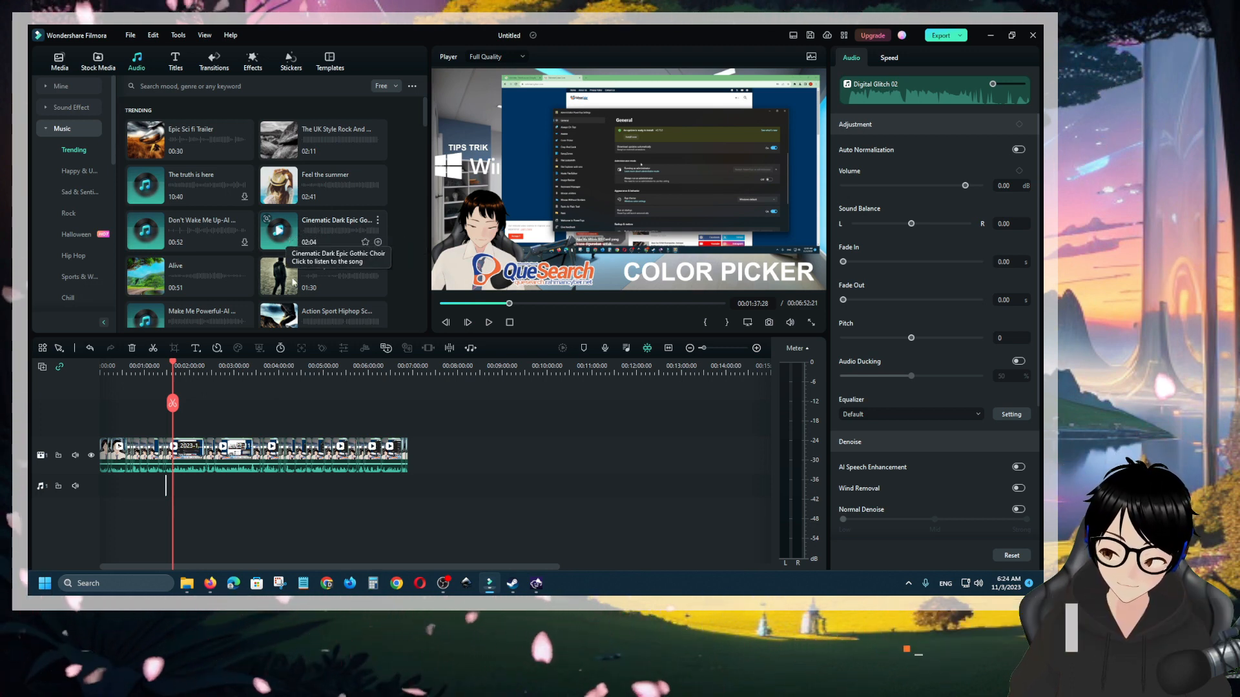
Step: Switch to Firefox and look through the song list in the YouTube audio library
left_click(211, 586)
scroll(755, 343, "down", 1)
scroll(755, 342, "down", 2)
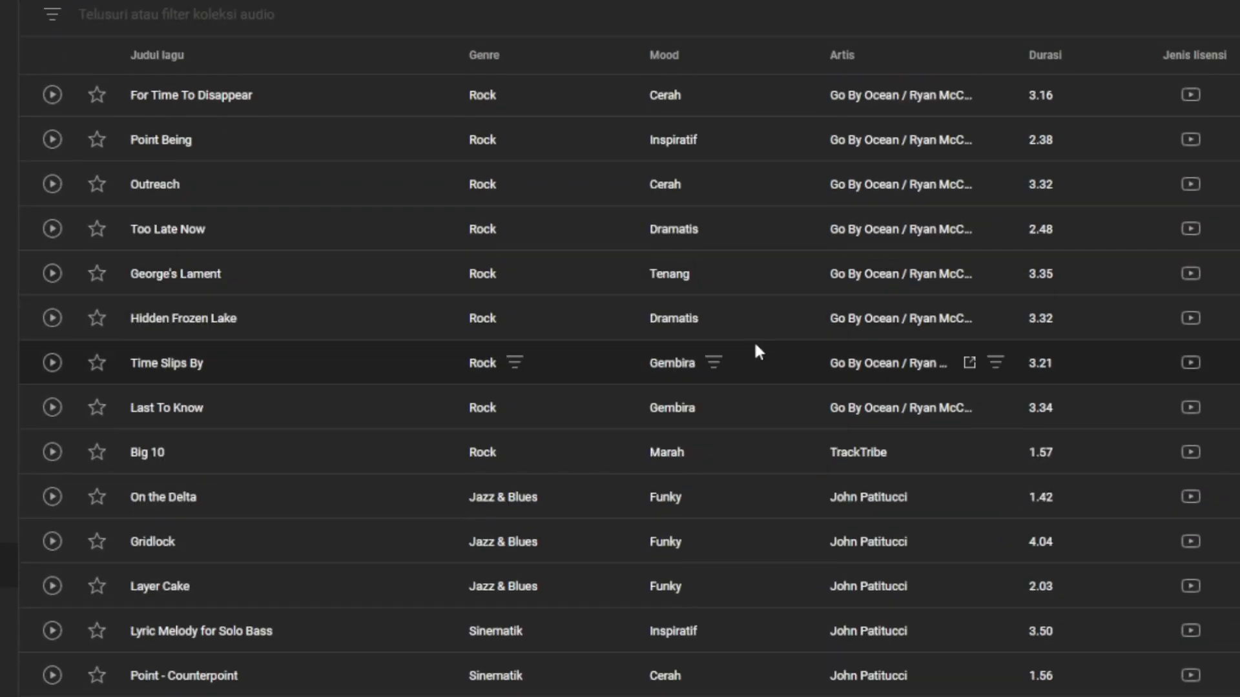
scroll(753, 348, "up", 3)
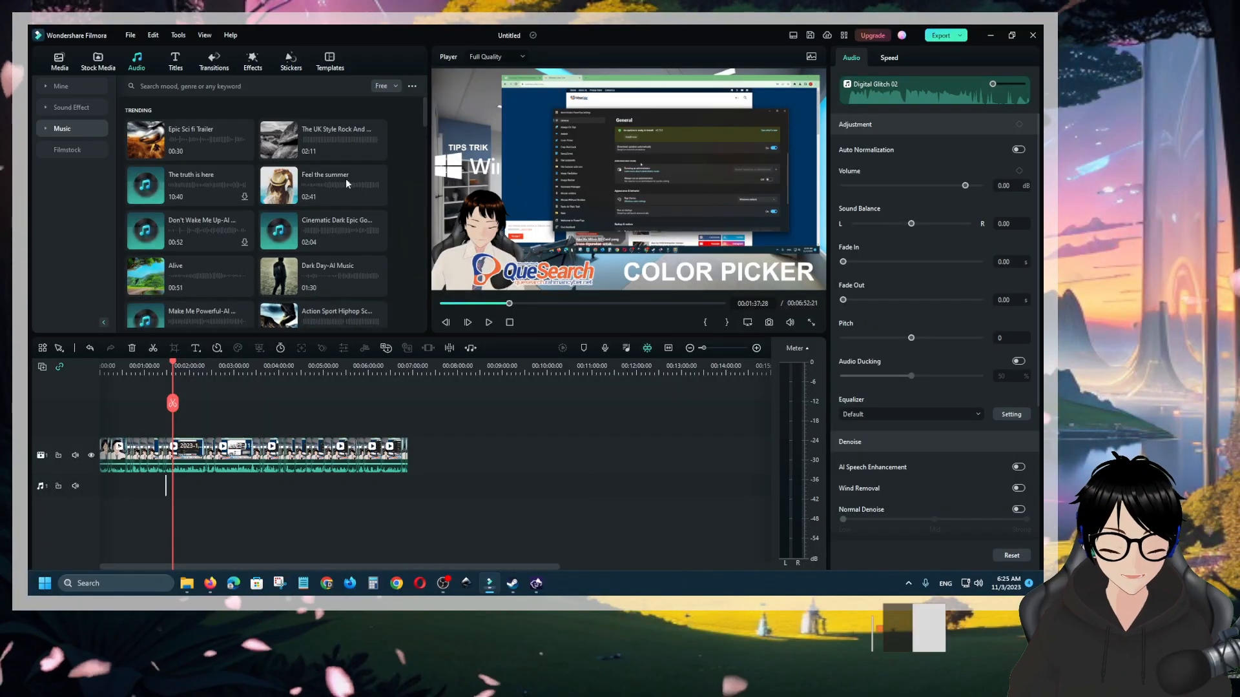
Step: Return to Filmora, look through the title categories and open the 3D Titles collection
left_click(175, 61)
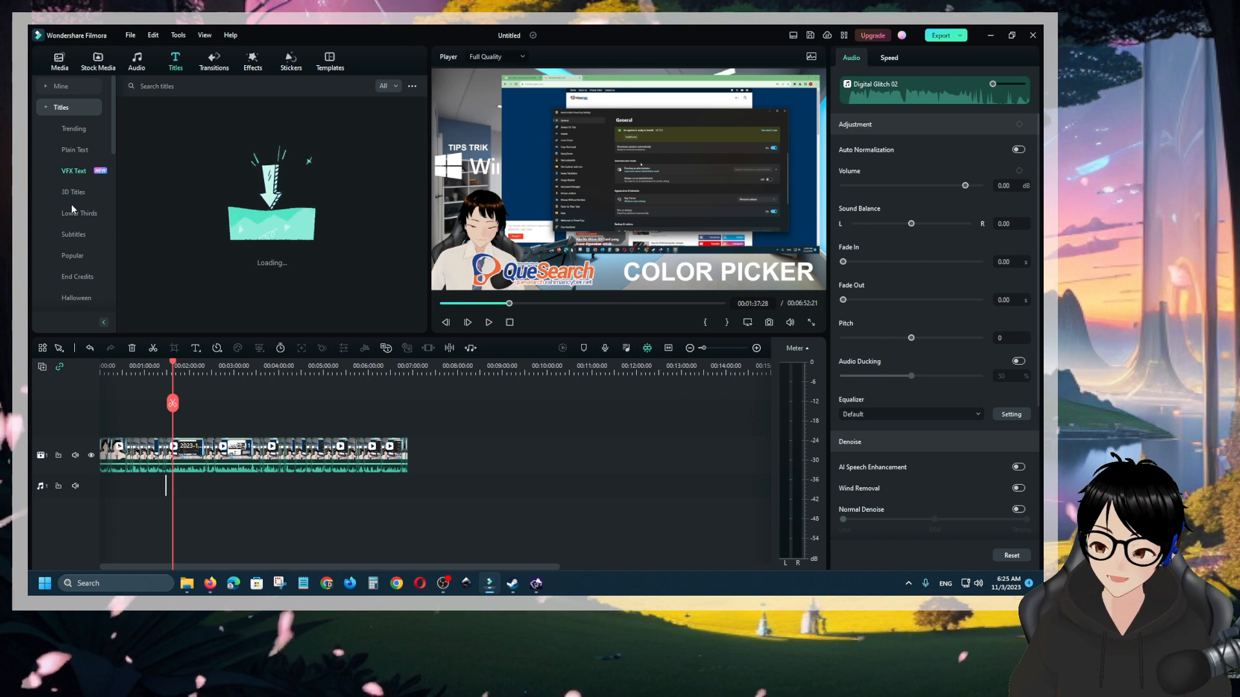
scroll(75, 243, "down", 1)
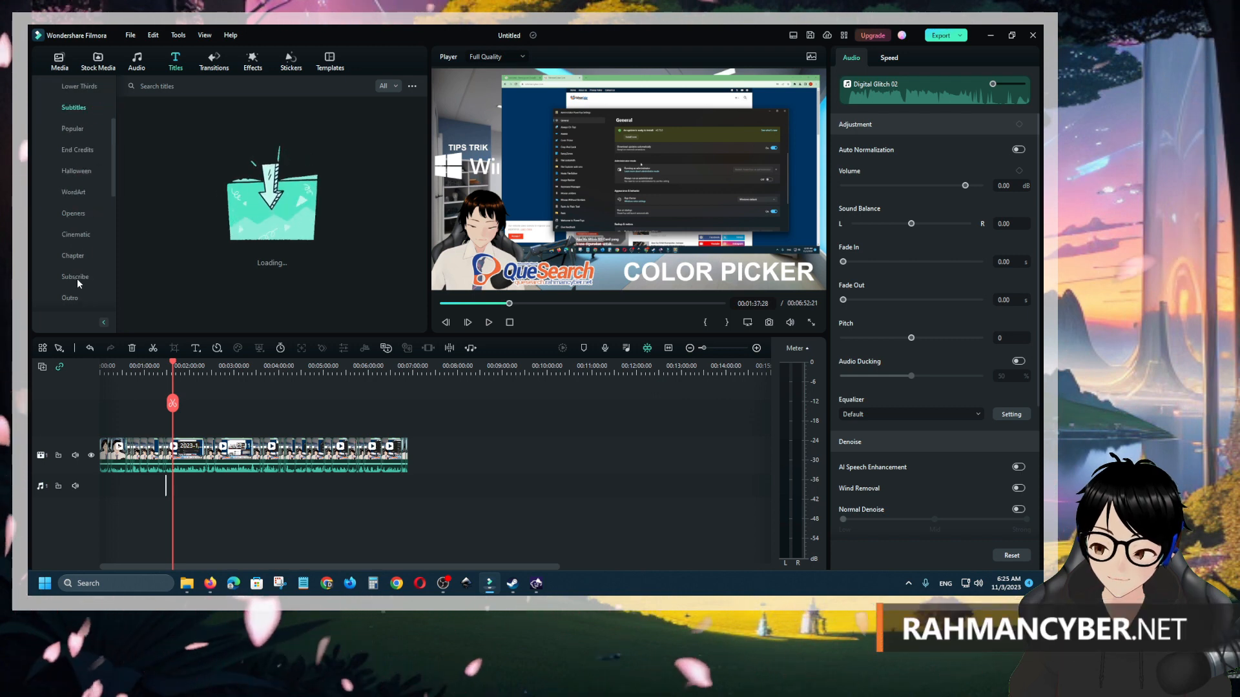
scroll(76, 277, "up", 1)
left_click(78, 171)
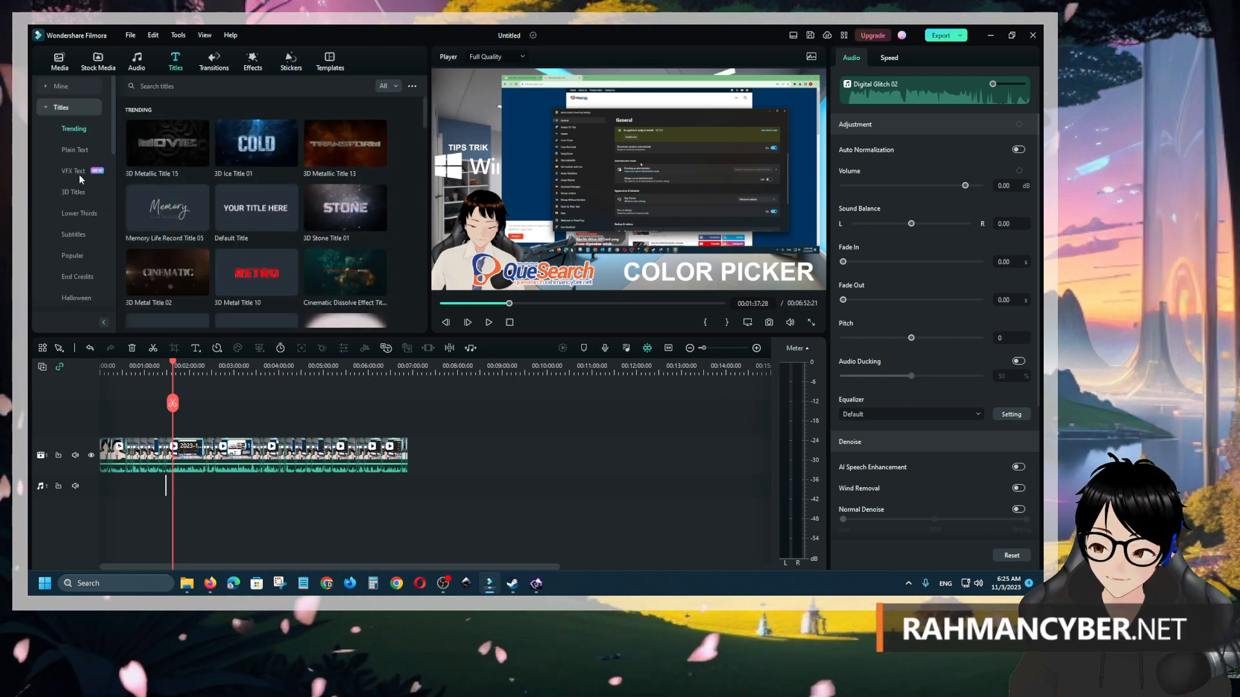
left_click(76, 192)
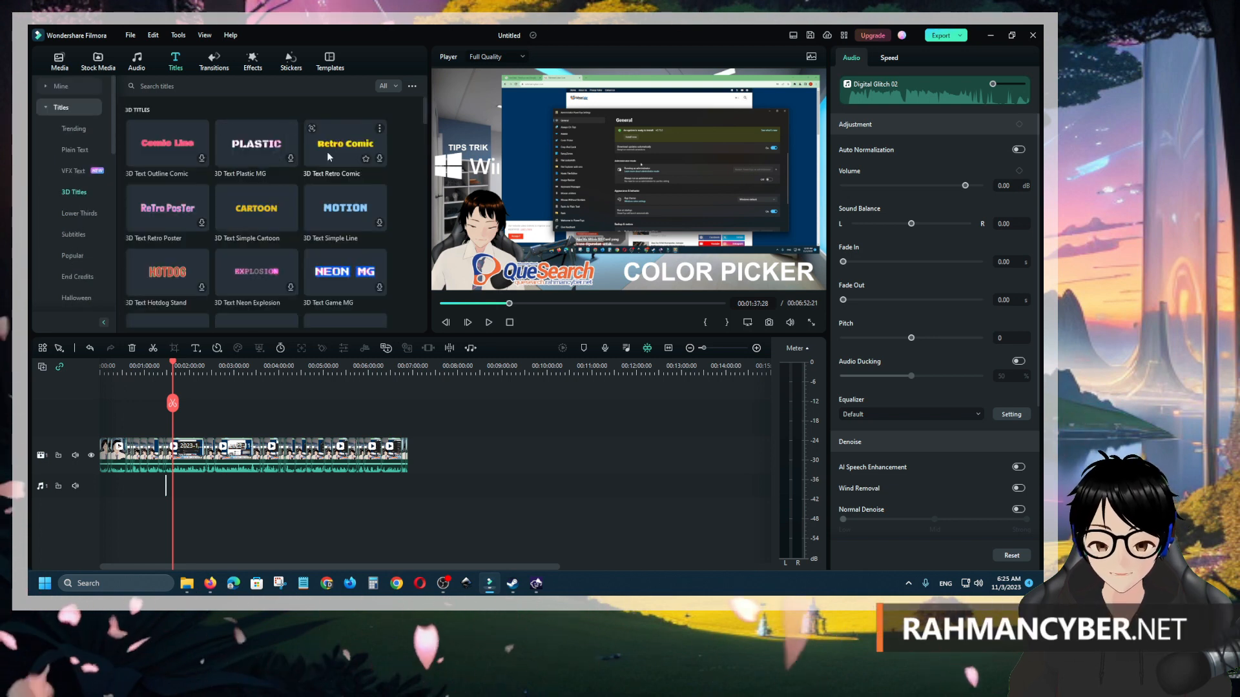
Step: Filter the 3D titles to free ones and place 3D Text Simple Cartoon on a new track above the video at about 00:01:37
left_click(387, 88)
left_click(392, 112)
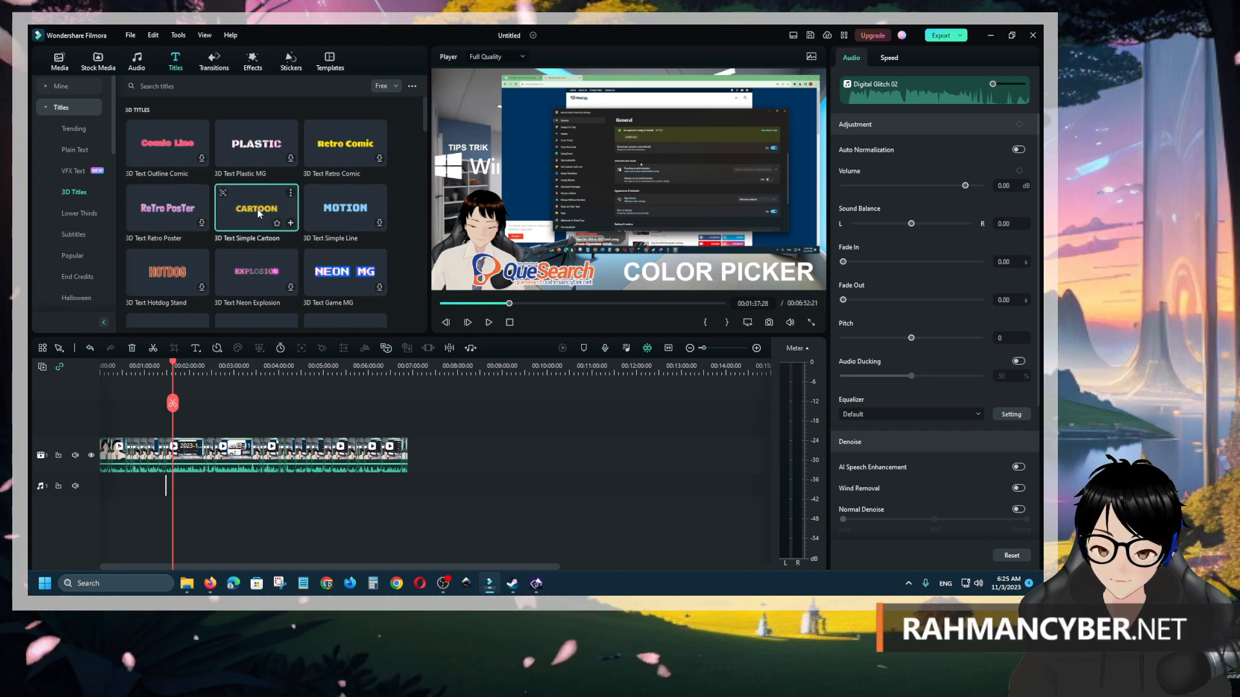
left_click_drag(257, 208, 258, 416)
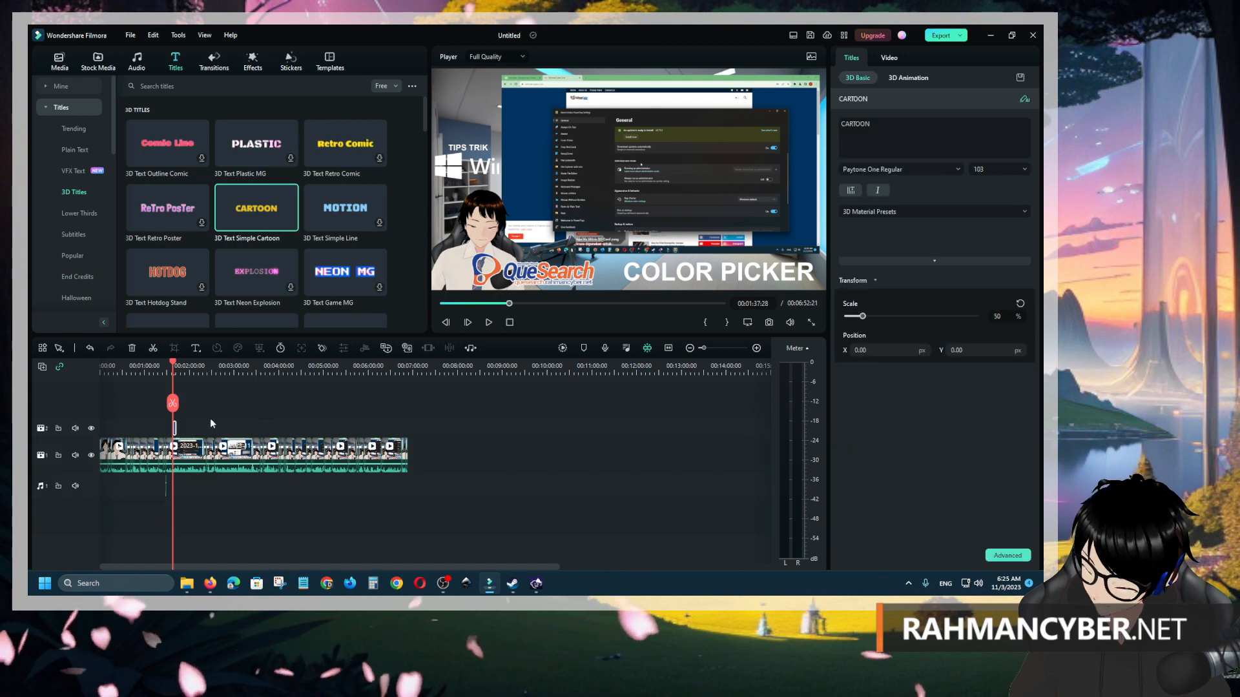
scroll(219, 415, "up", 4)
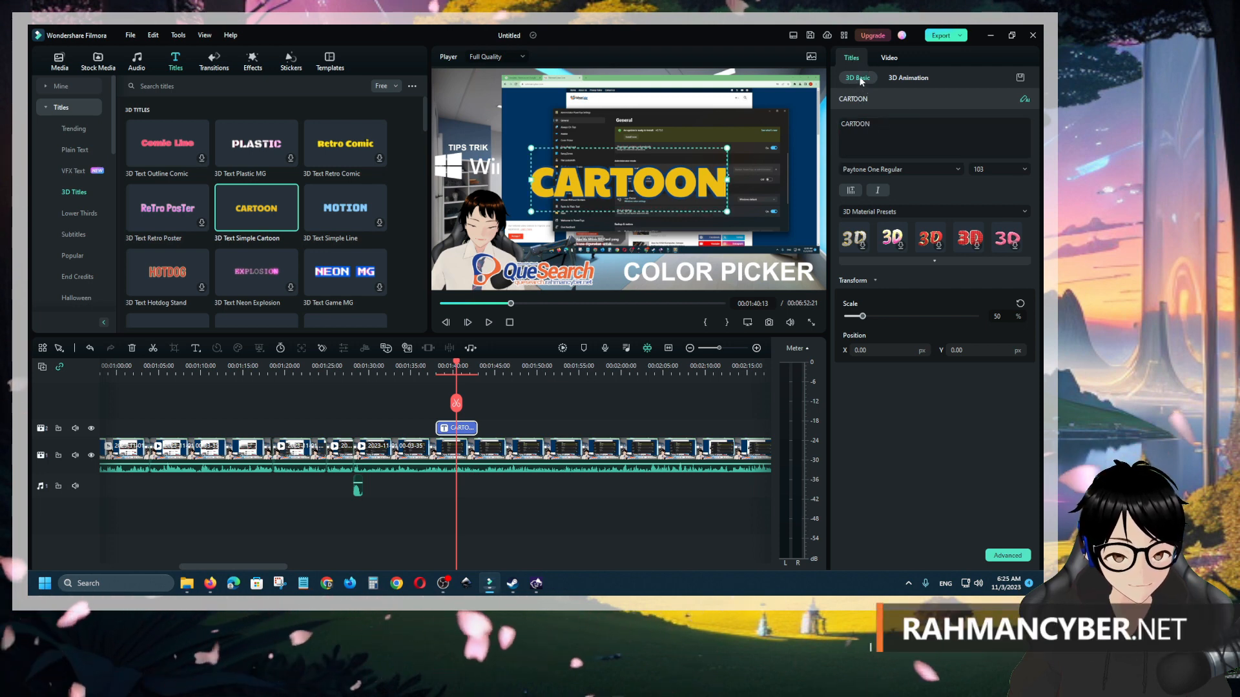
Step: Examine the 3D animation presets available for the CARTOON title and select its whole text
left_click(876, 126)
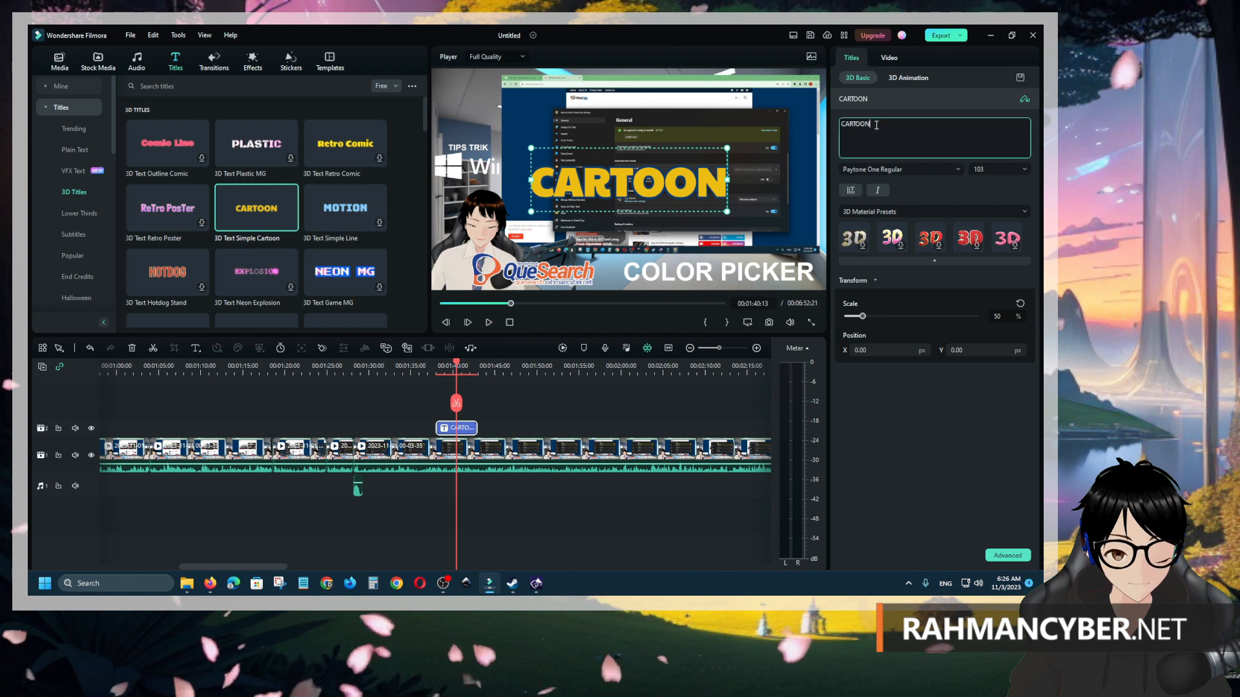
double_click(853, 129)
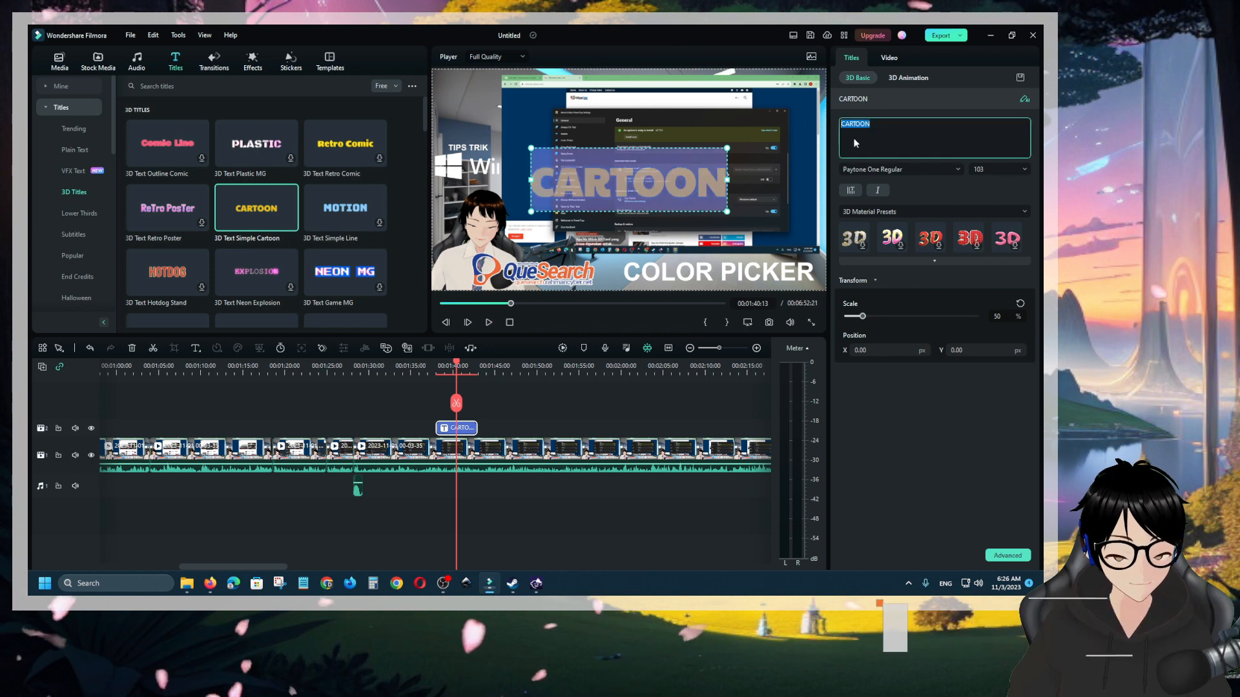
left_click(909, 79)
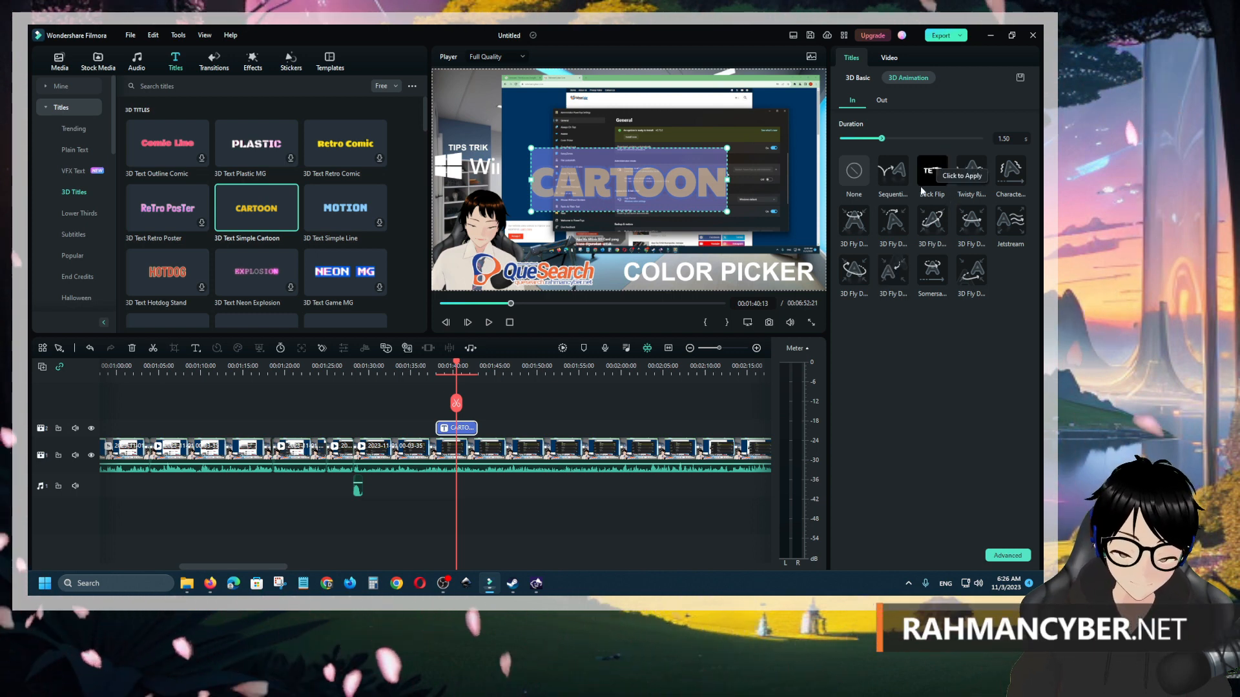
left_click(858, 78)
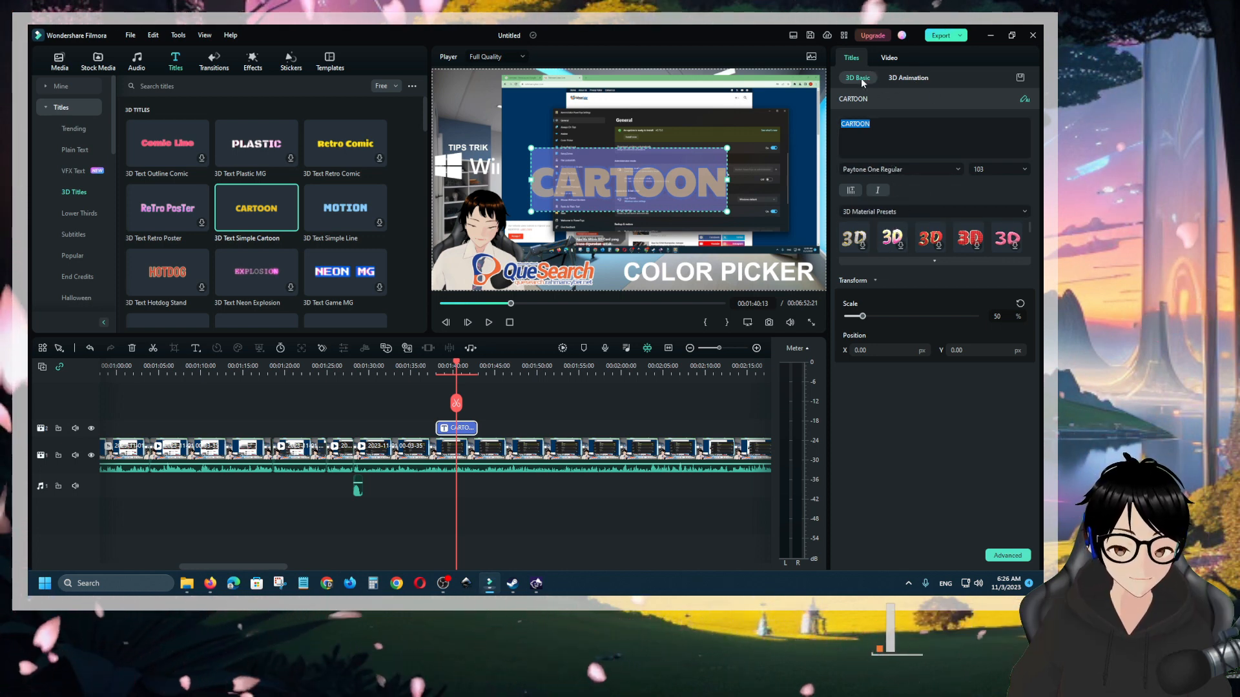
left_click(893, 129)
left_click_drag(893, 128, 823, 120)
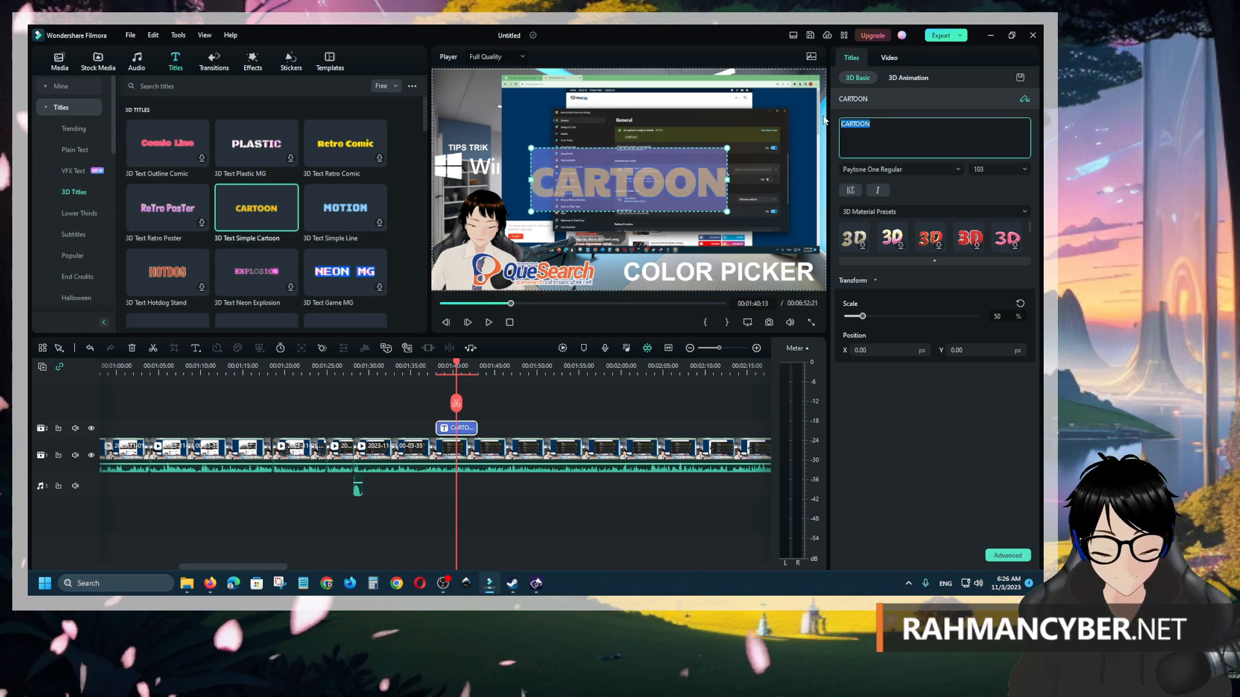
Step: Replace the 3D title's text with "editing video" and format it in italic with the Permanent Marker font
type("e")
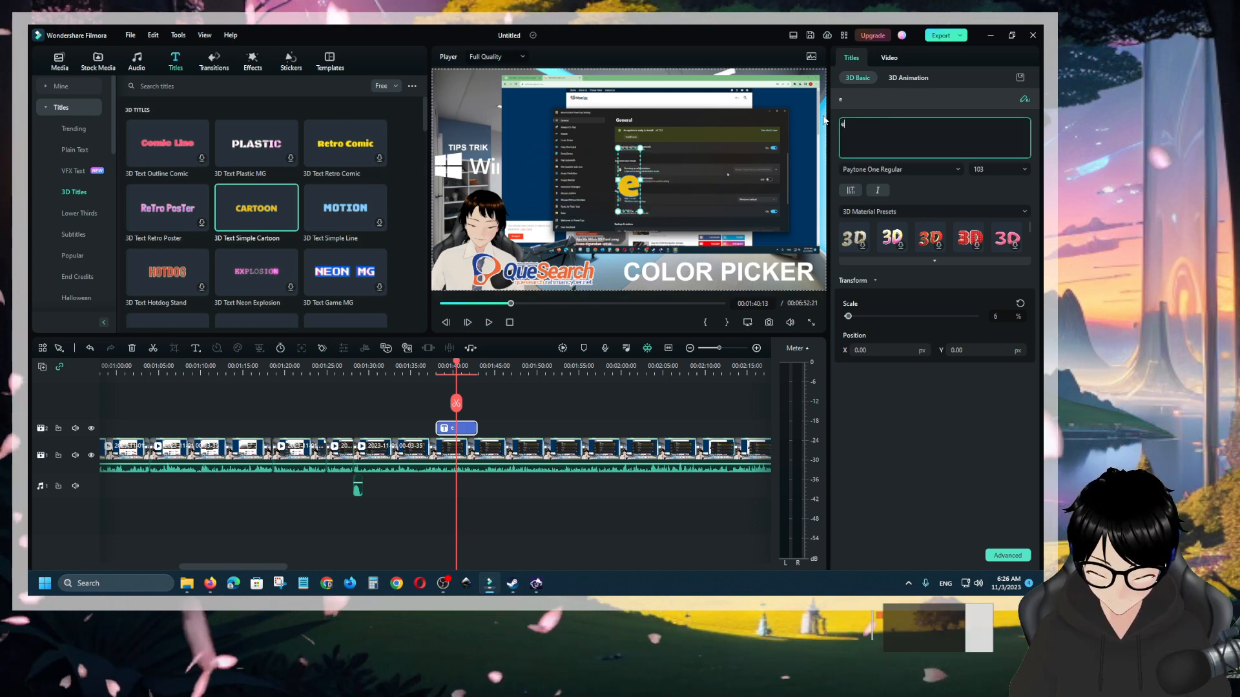
type("diting video")
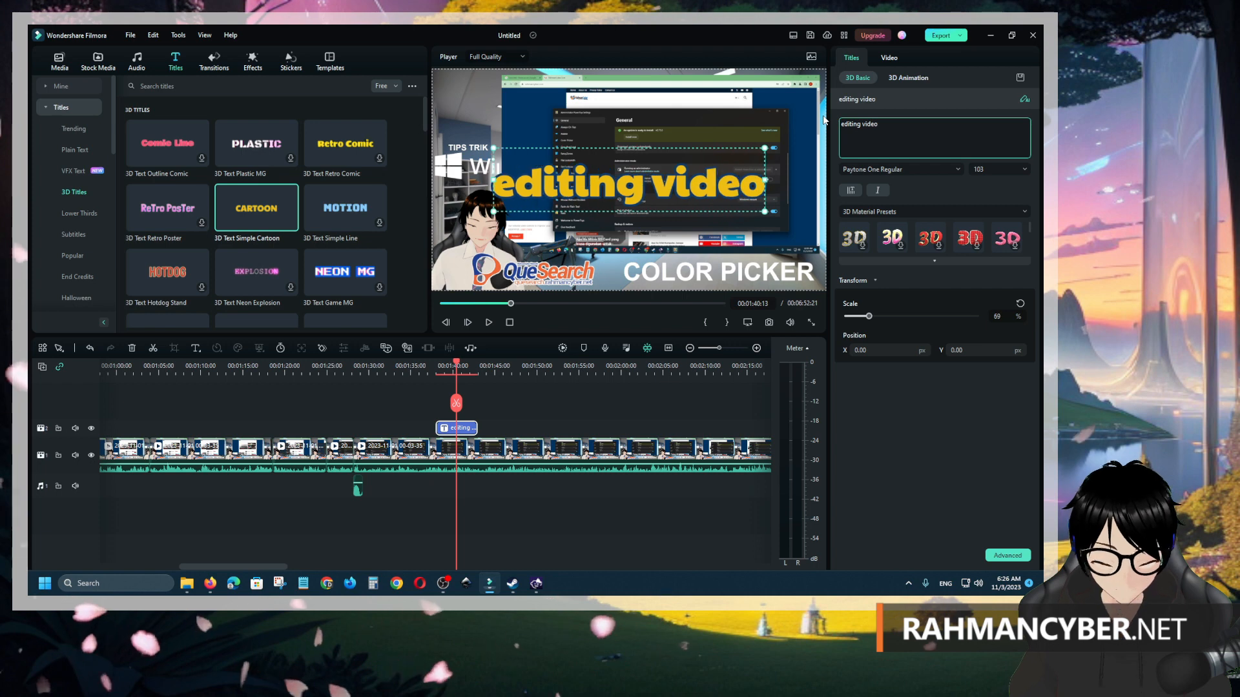
left_click_drag(923, 123, 835, 123)
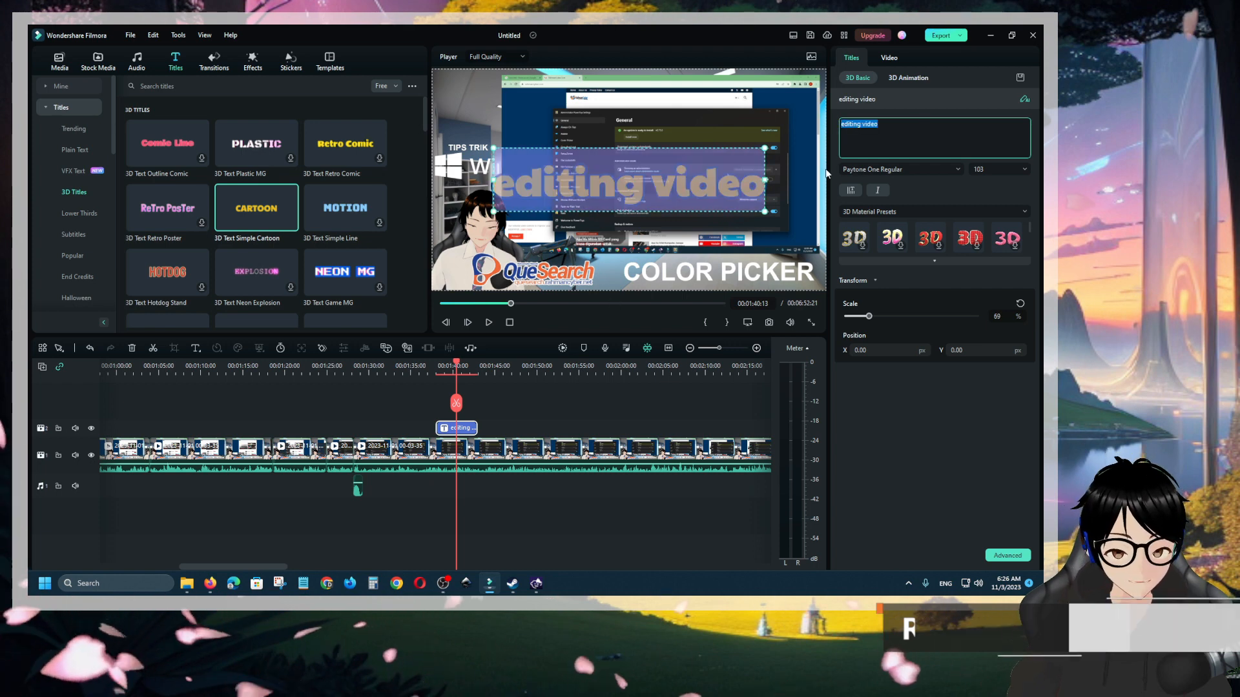
left_click(878, 190)
left_click(923, 170)
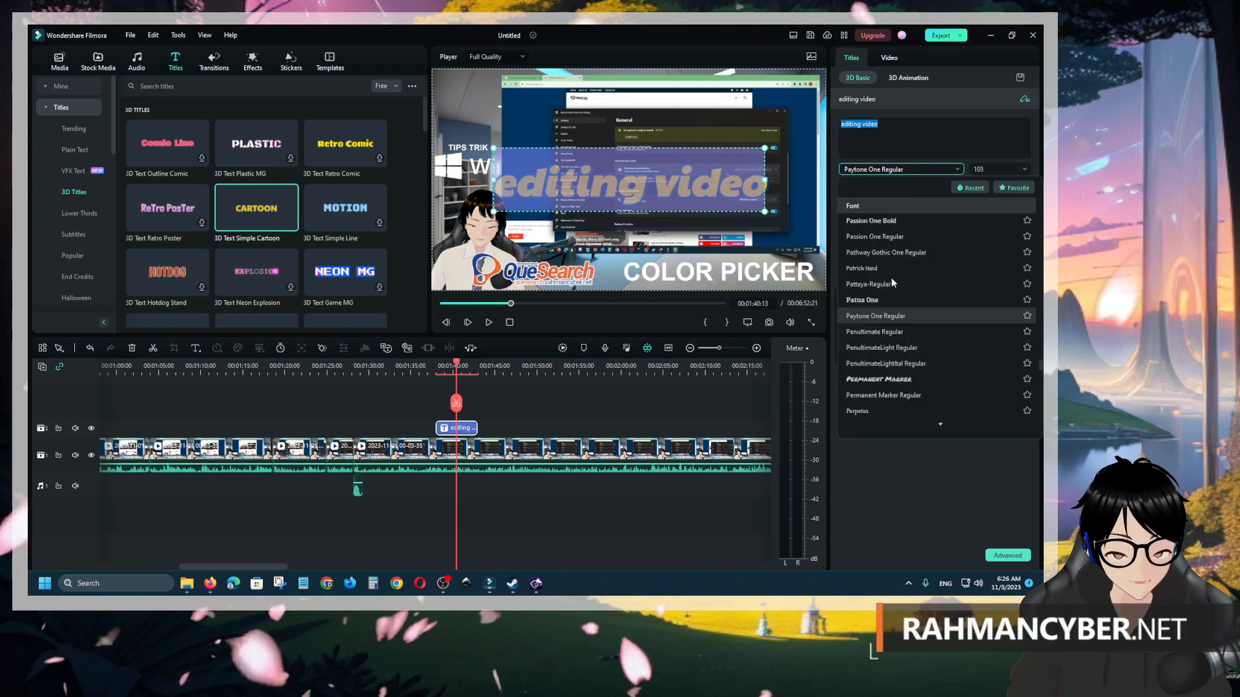
left_click(882, 380)
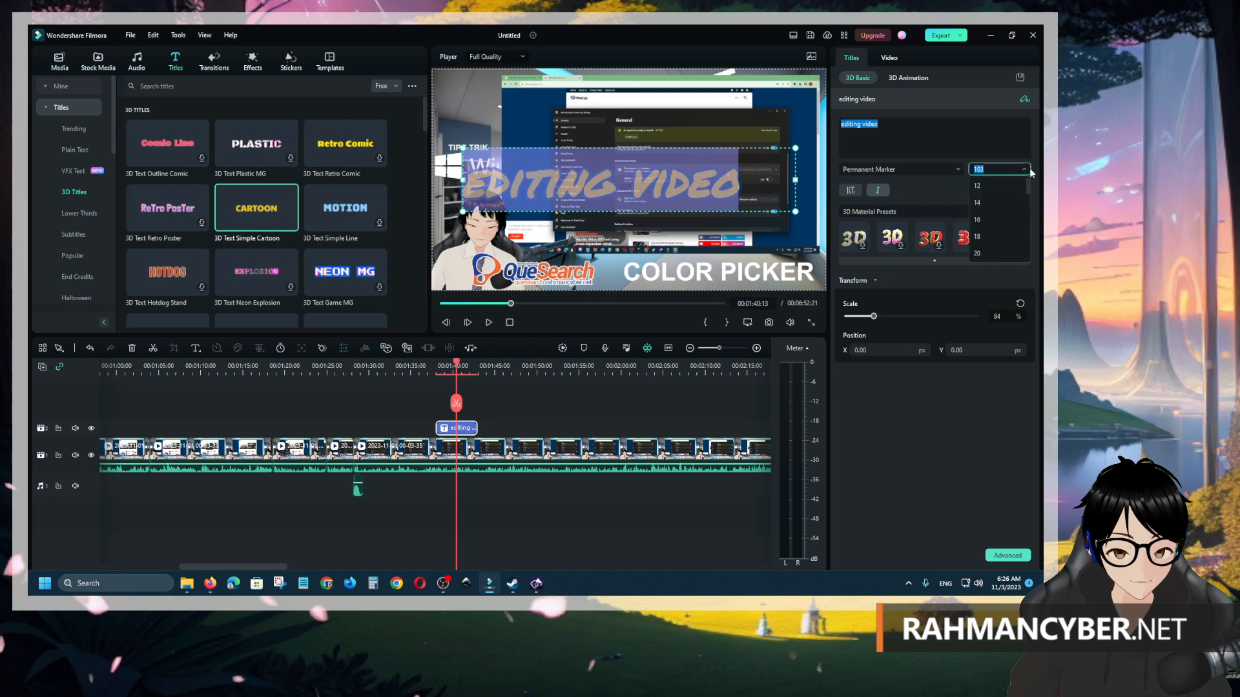
Step: Set the title's font size to 150, then scale the title to 60% and shift it to X 43 px
left_click(998, 221)
left_click(1026, 169)
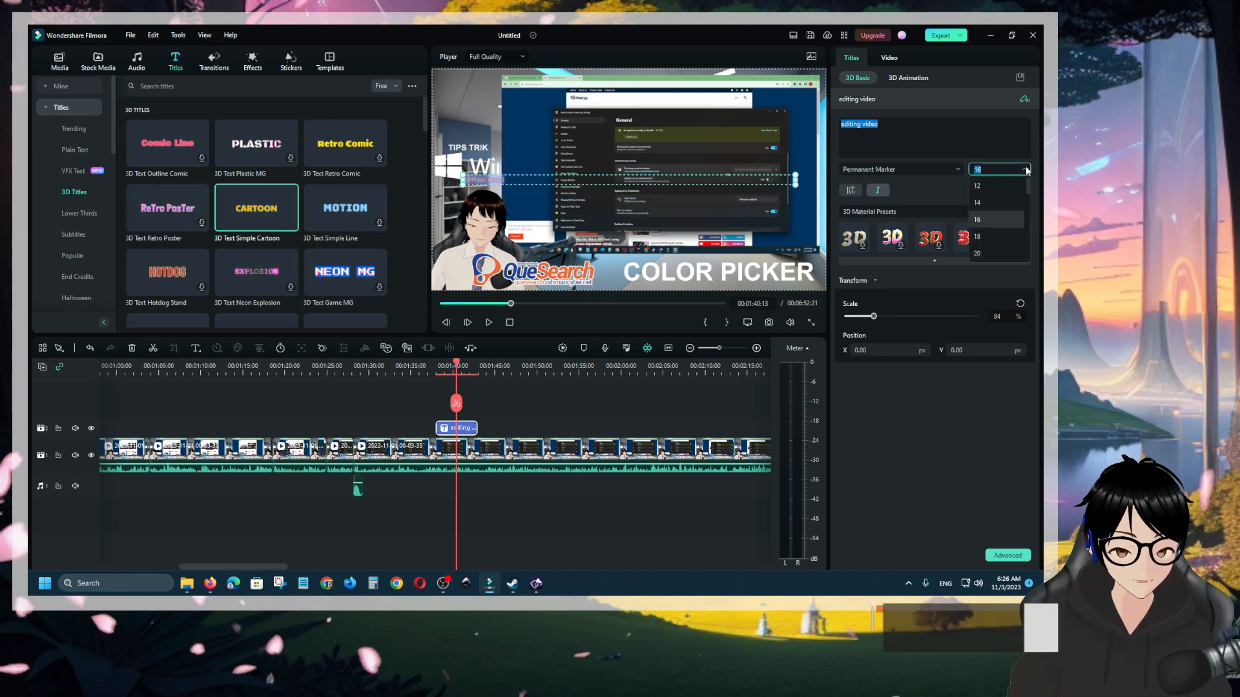
scroll(1019, 227, "down", 5)
left_click(994, 248)
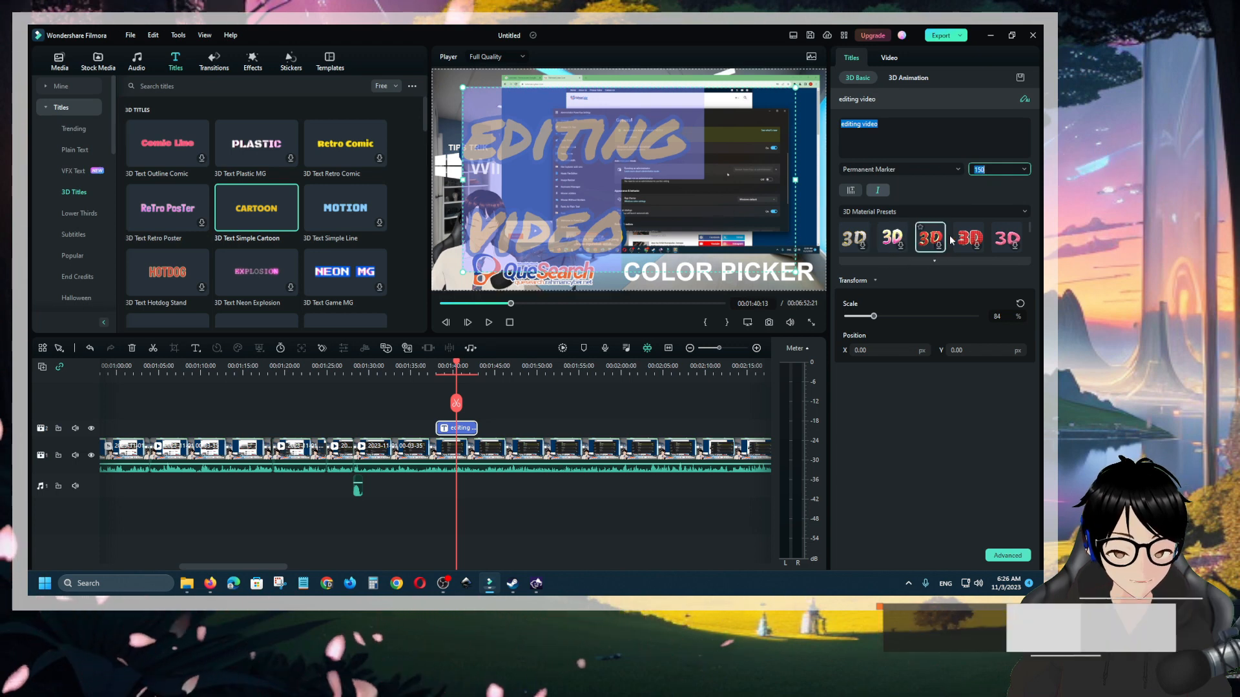
left_click(1016, 212)
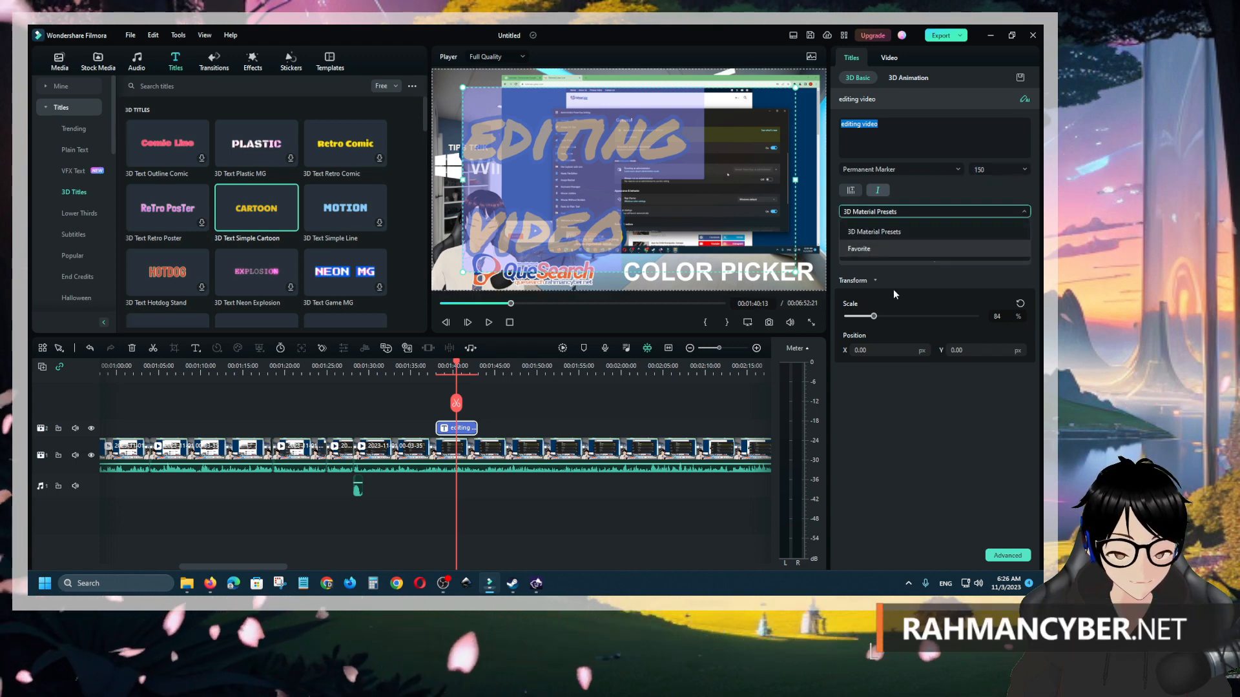
left_click(873, 231)
left_click_drag(873, 316, 946, 352)
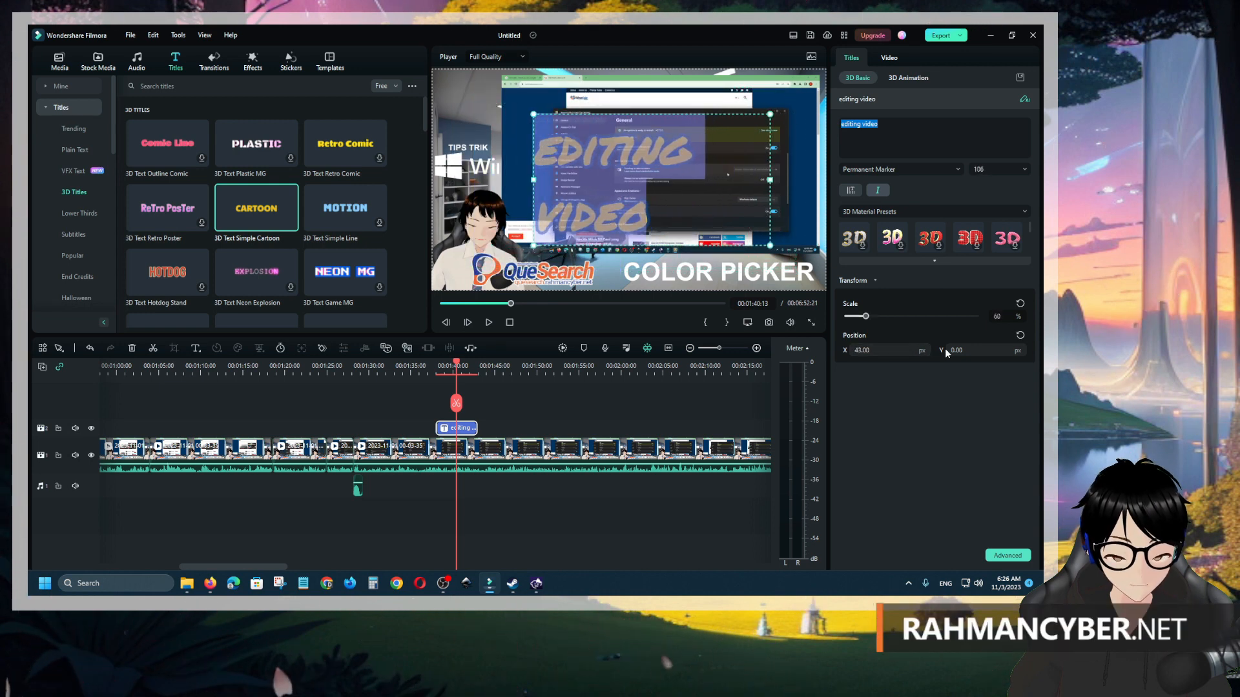
Step: Preview the title, then scale it to 49% and reposition it at X 110 px, Y -5 px
left_click(445, 368)
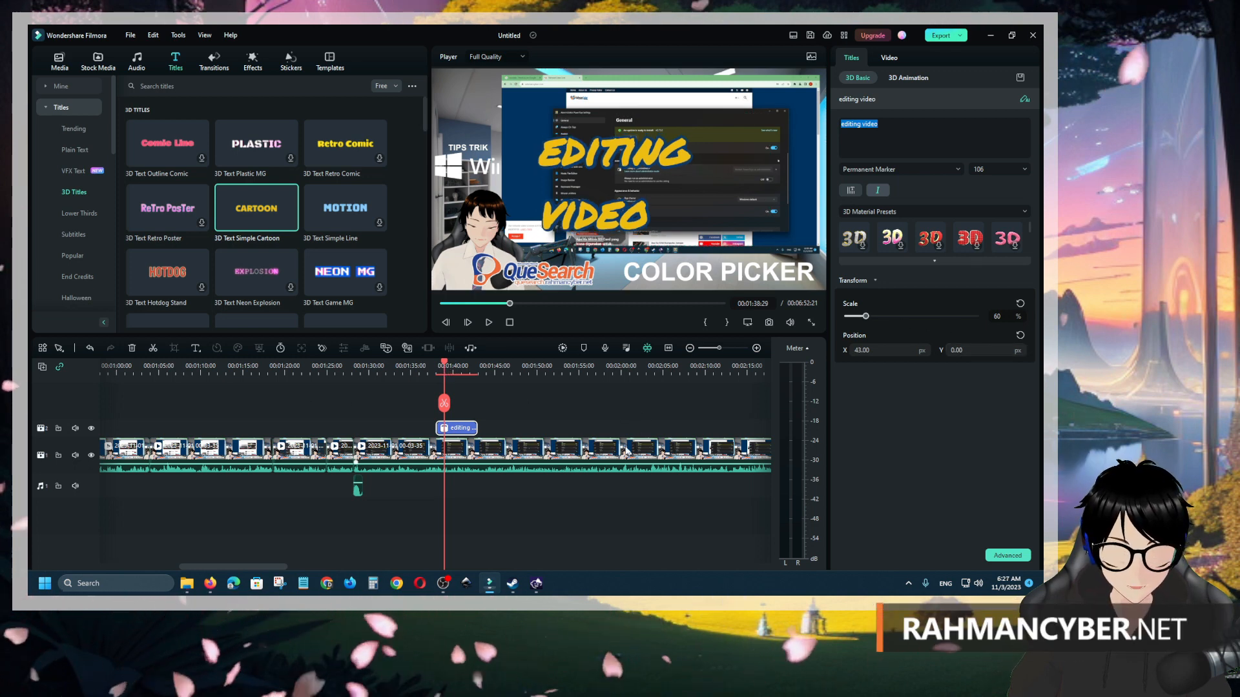
key("space")
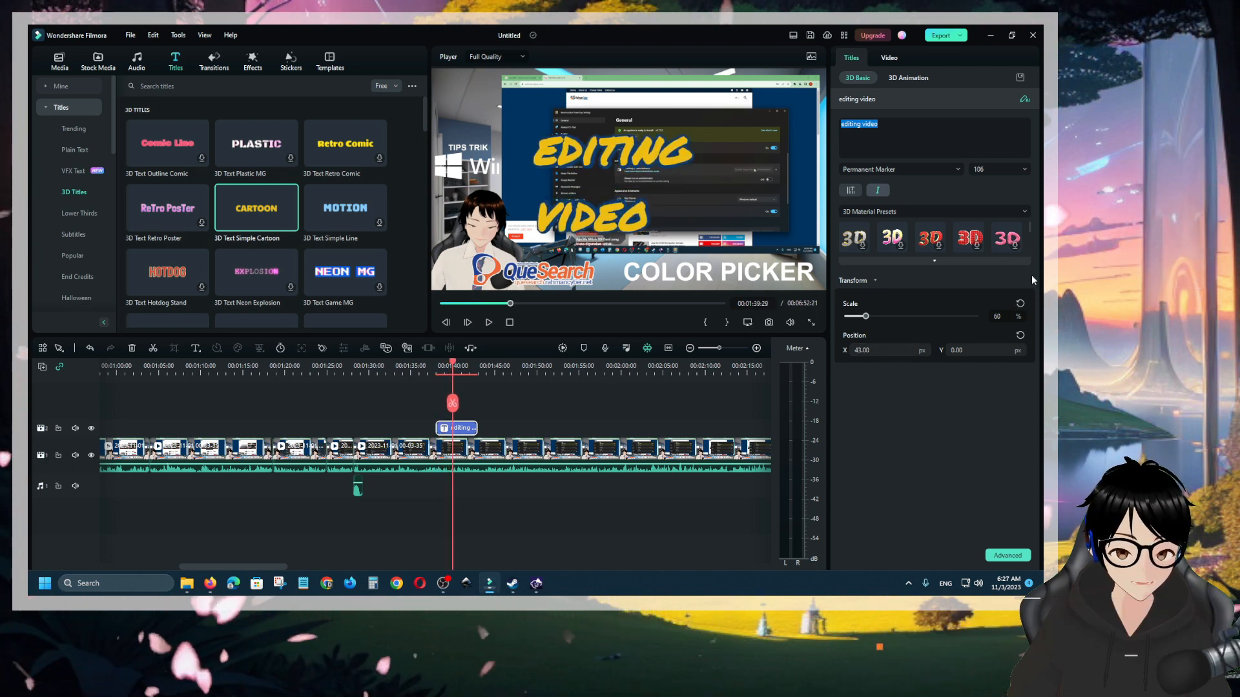
left_click(889, 58)
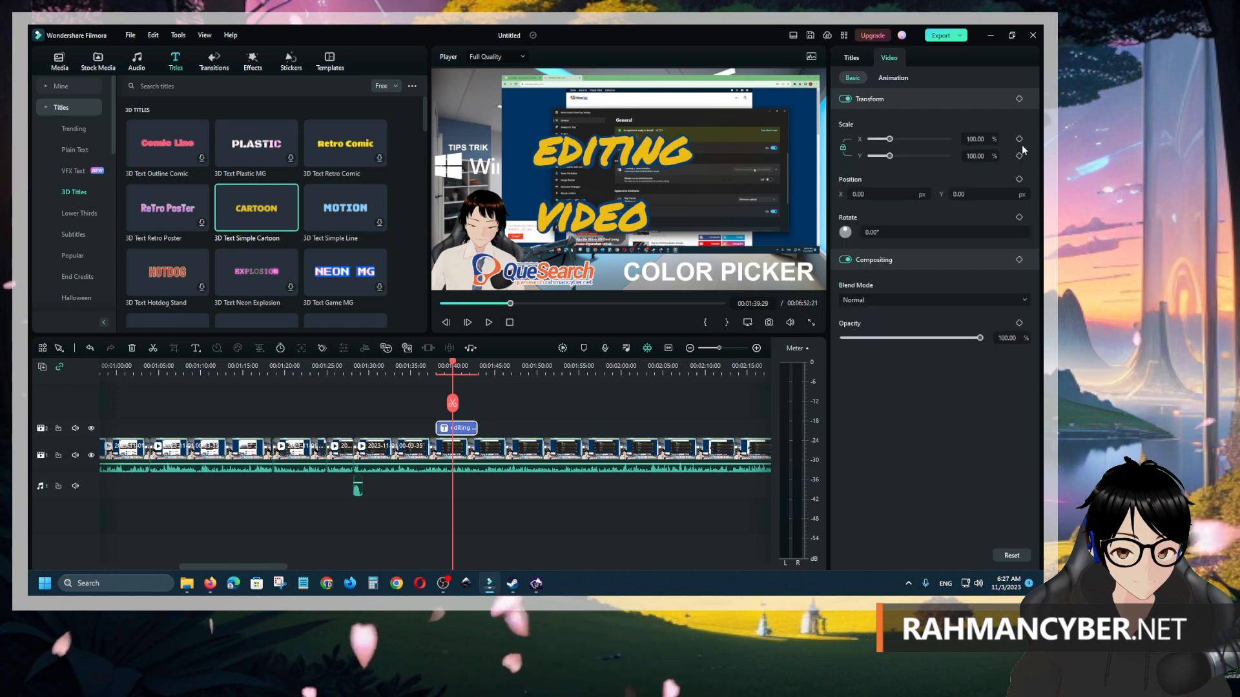
left_click(851, 58)
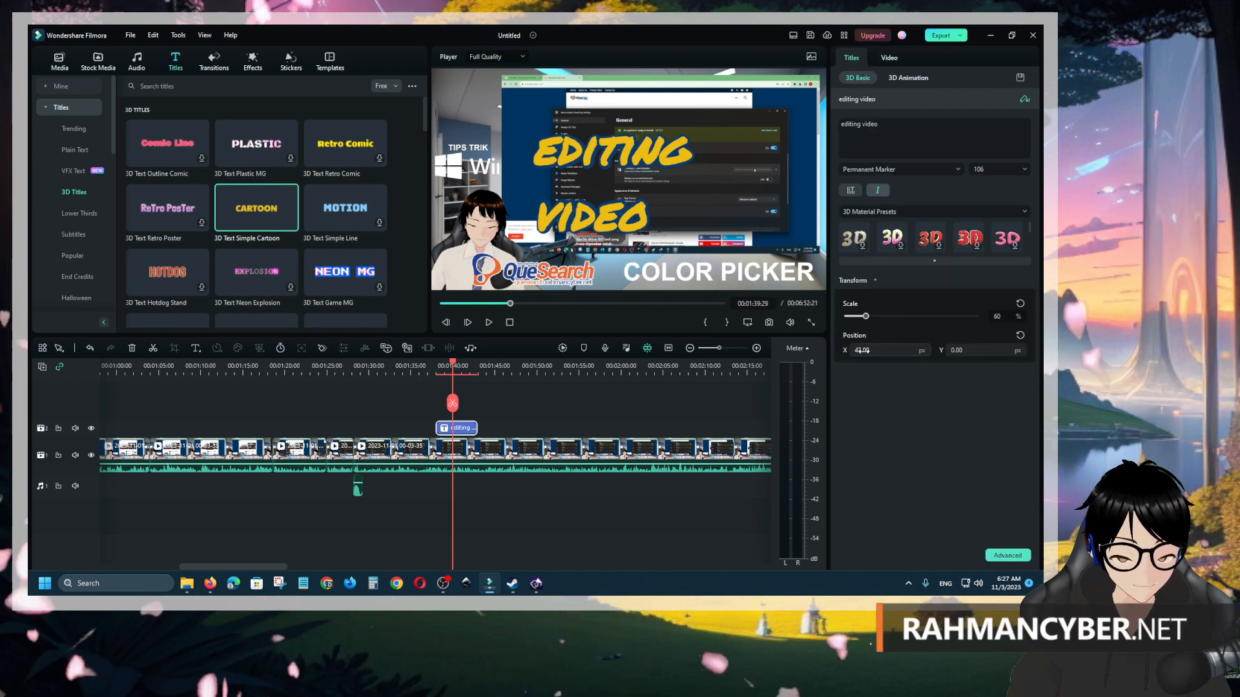
left_click_drag(866, 351, 889, 361)
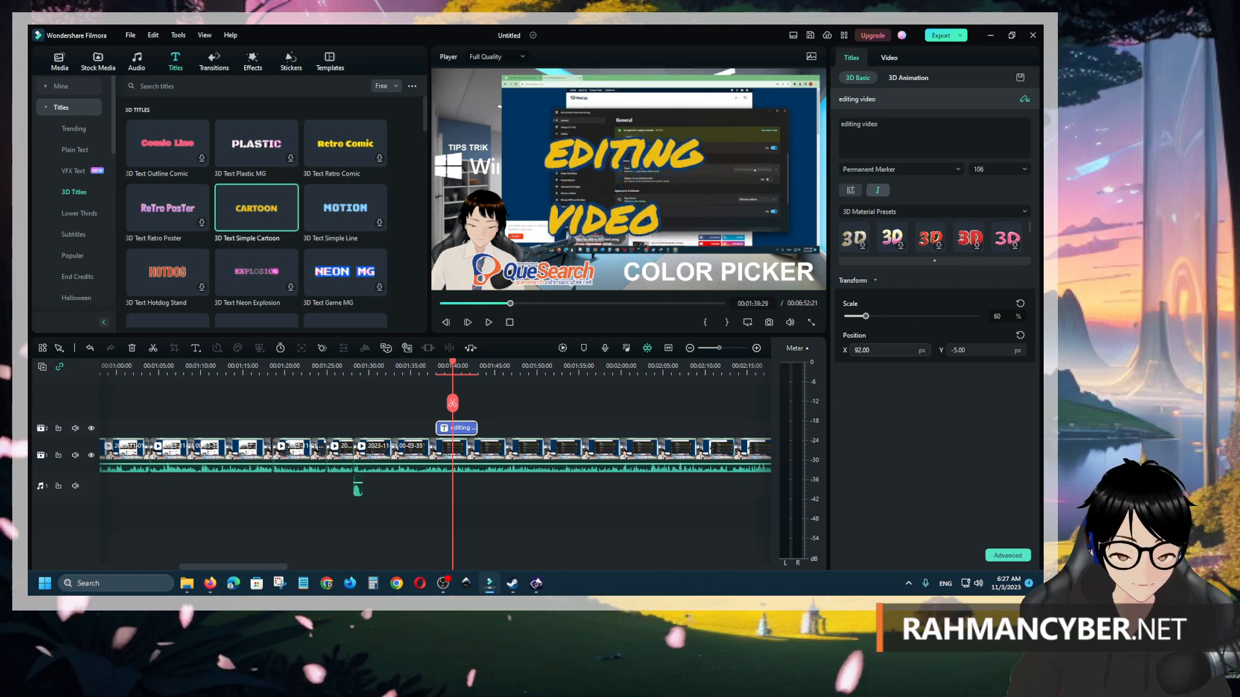
left_click_drag(865, 316, 861, 316)
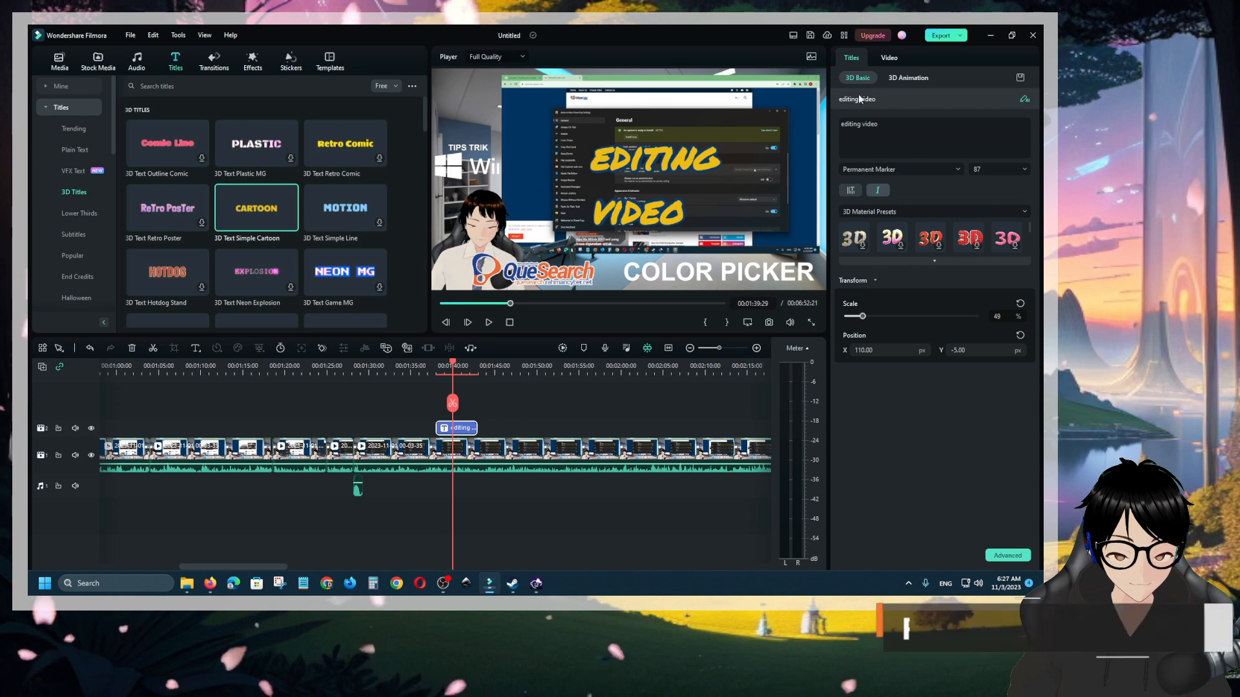
Step: Keyframe the title's scale at 100% near its start, around 00:01:38:16, and at 174.15% at 00:01:42:09
left_click(889, 58)
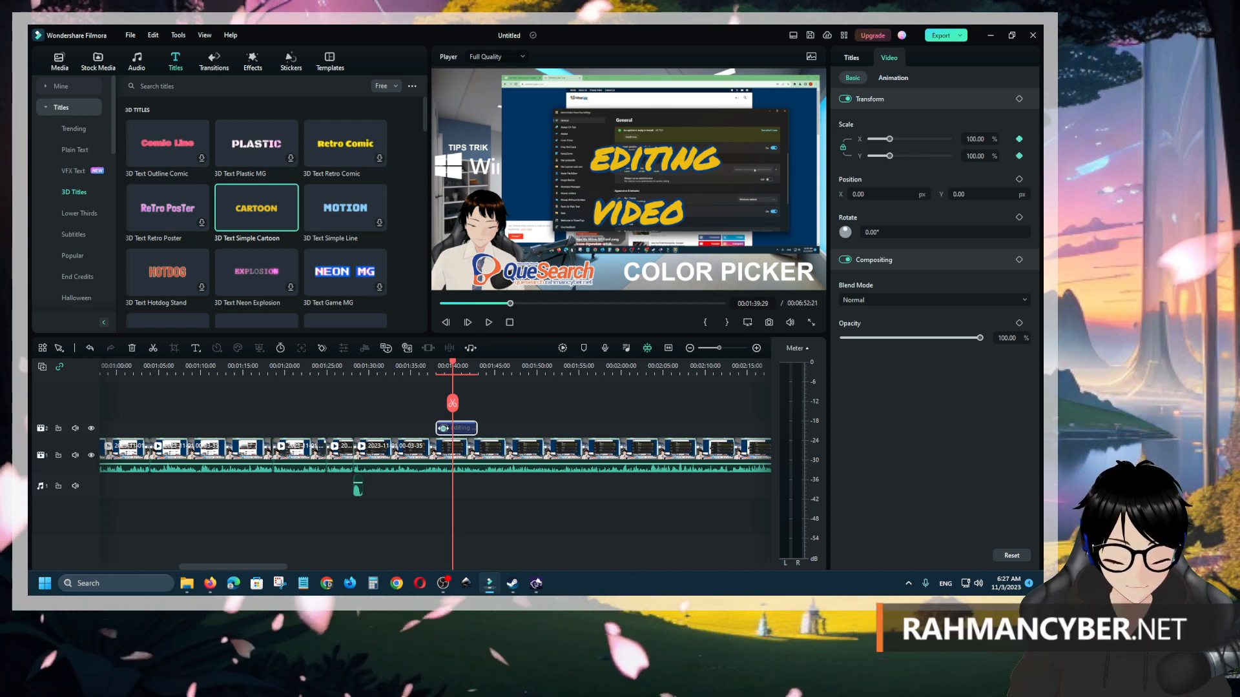
left_click(441, 430)
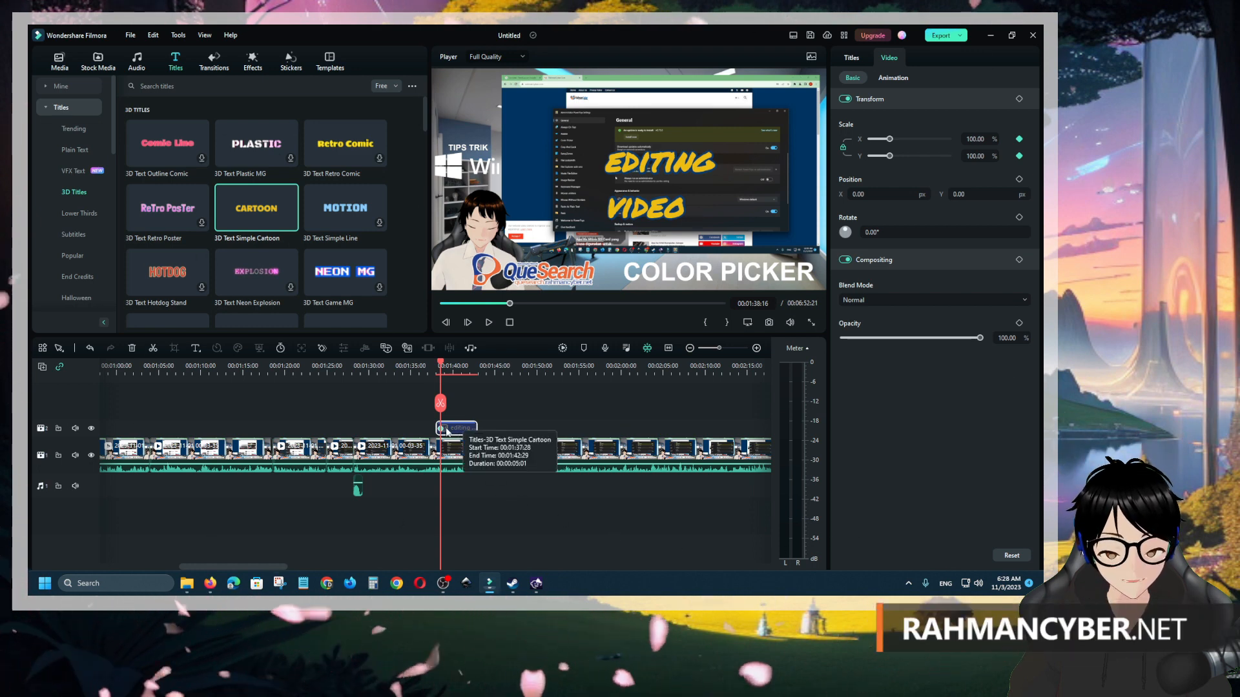
left_click(472, 373)
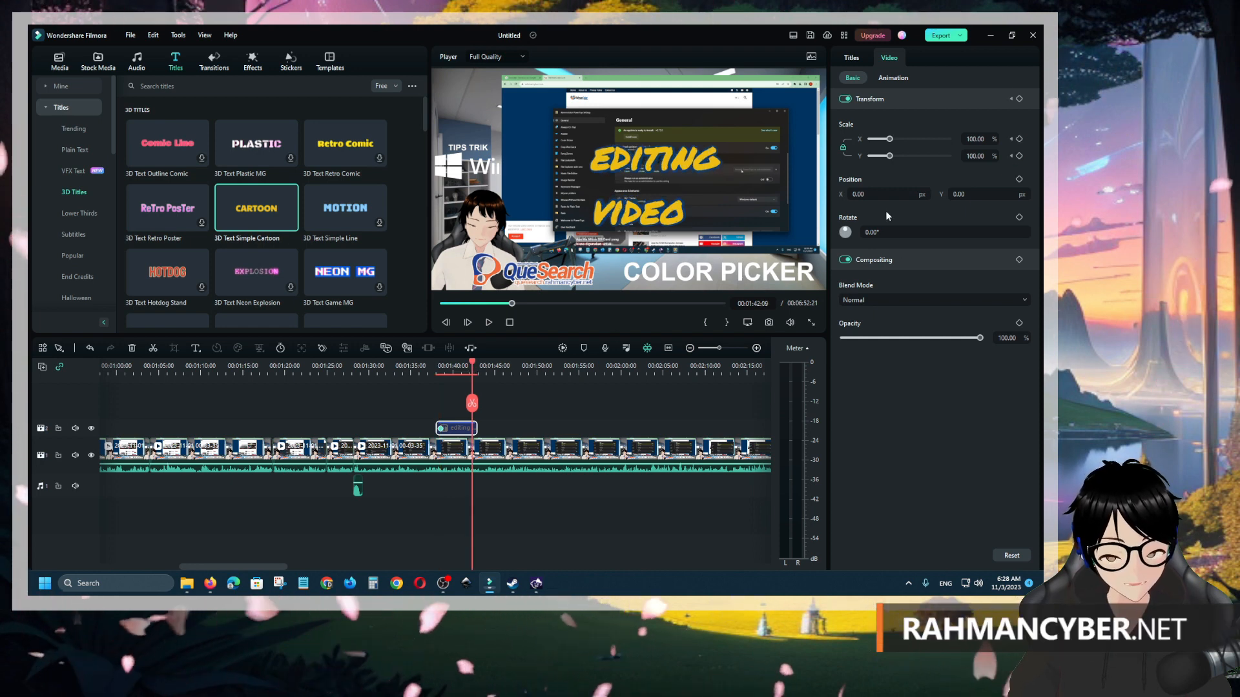
left_click_drag(889, 138, 904, 139)
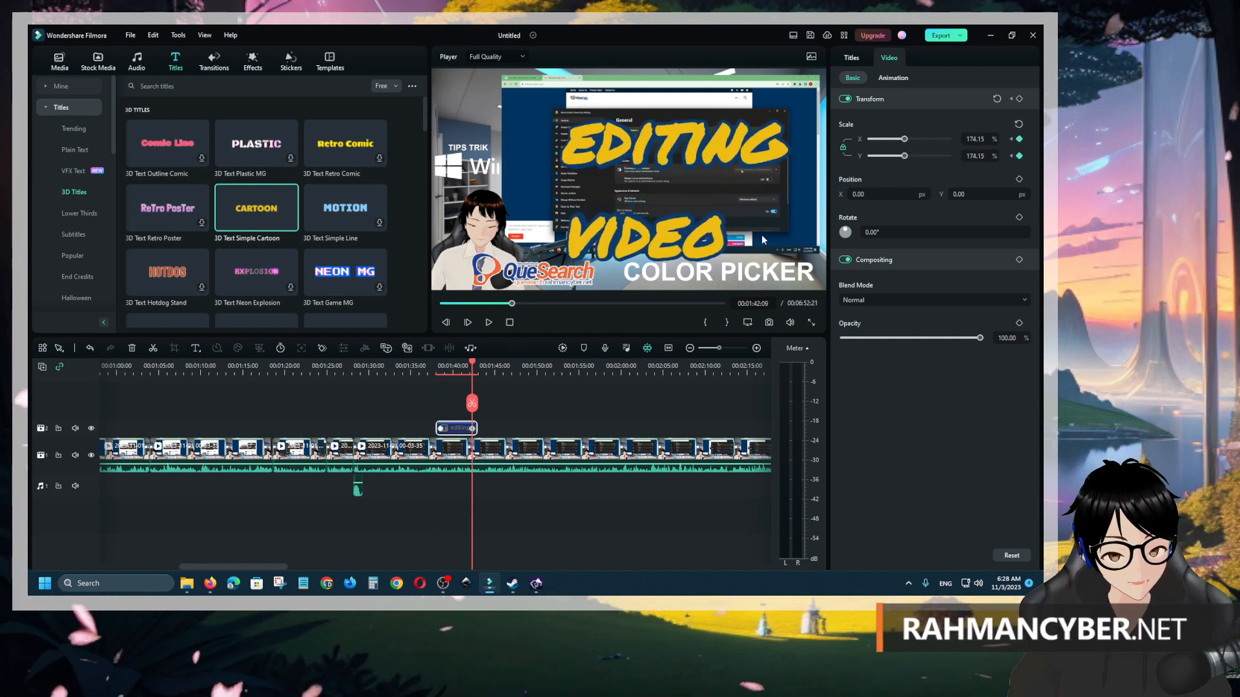
Step: Add a position keyframe at 00:01:38:29 and one at 00:01:41:22 with the title at about X 1019 px, and scrub through the animation
mouse_move(437, 372)
left_mouse_down()
mouse_move(488, 365)
mouse_move(444, 366)
left_mouse_up()
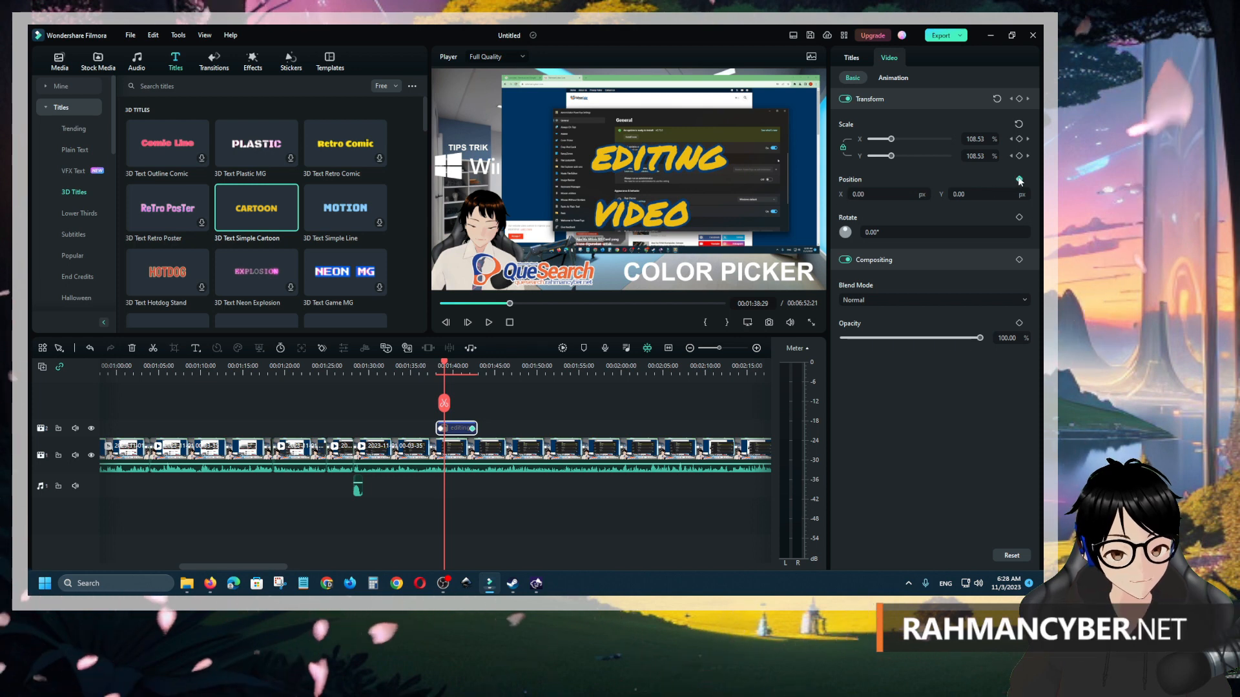
left_click(466, 369)
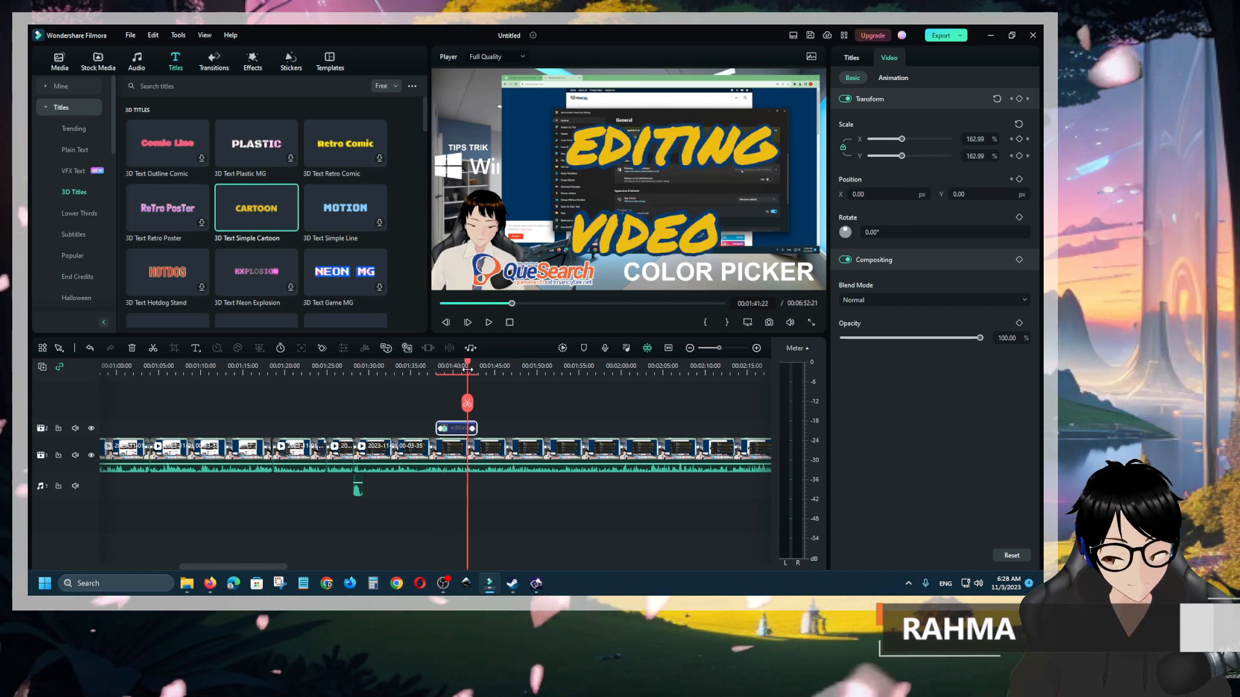
left_click_drag(575, 229, 778, 225)
left_click(437, 368)
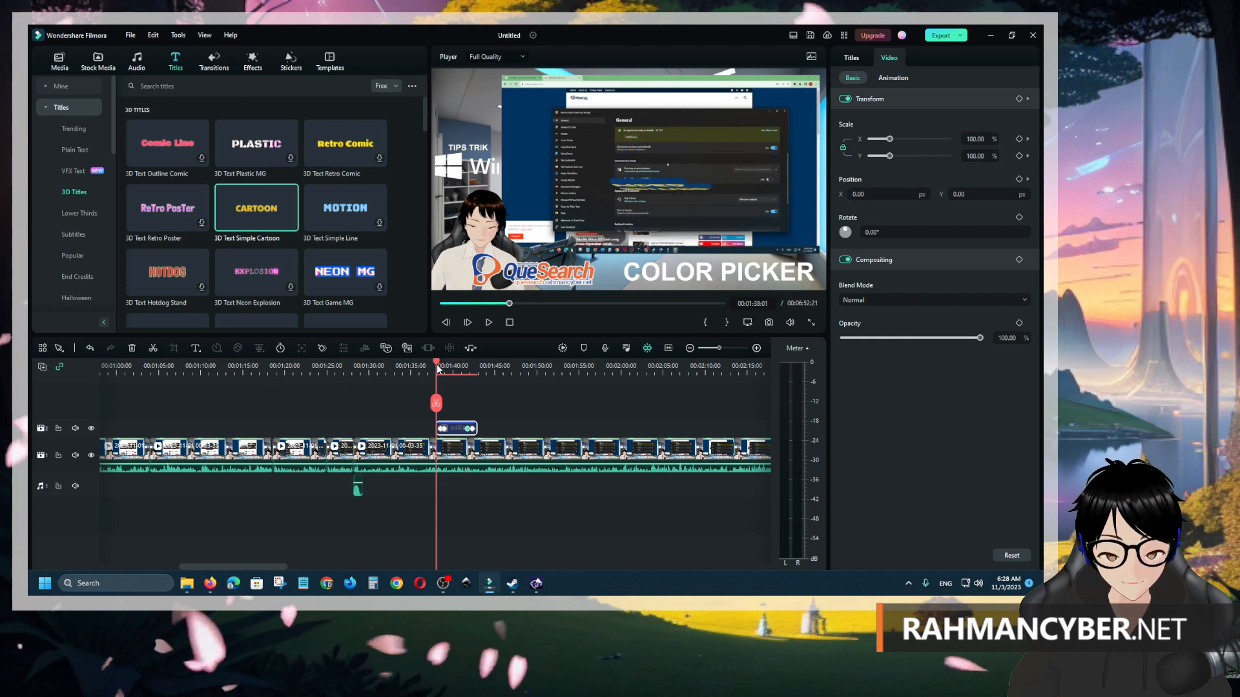
left_click_drag(438, 369, 583, 394)
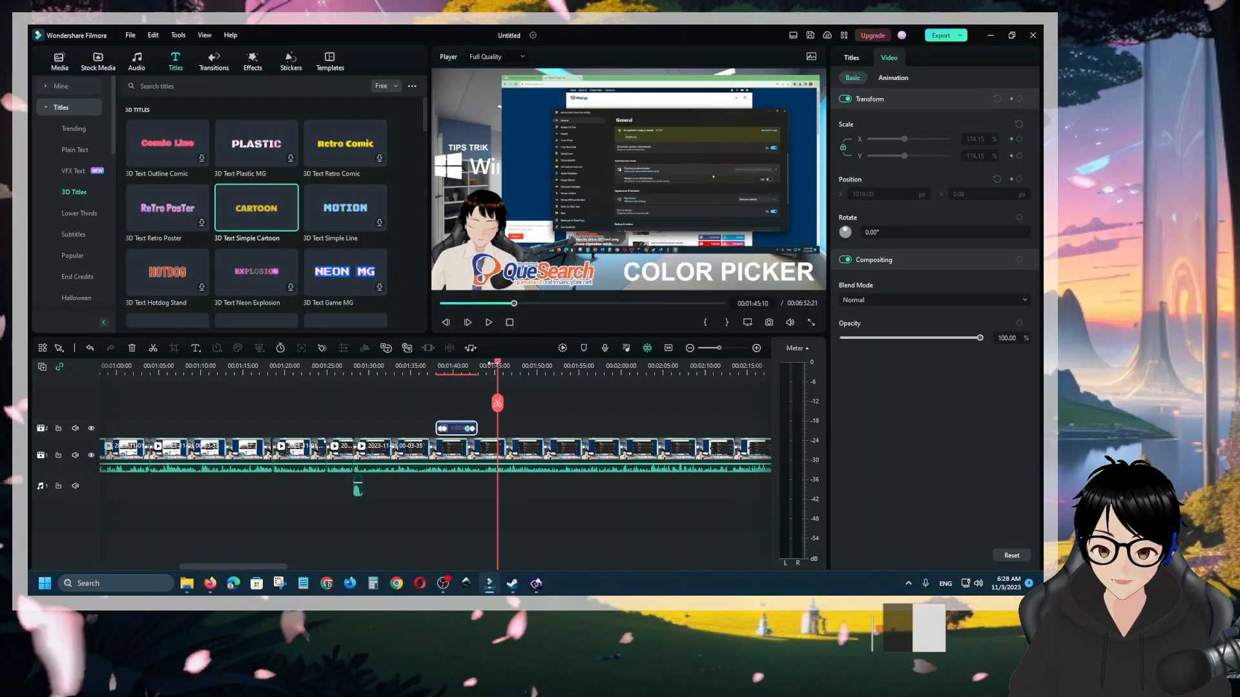
Step: Preview the Glitch Blocks transition and apply it to the cut between the two video clips at about 00:01:28
left_click(516, 456)
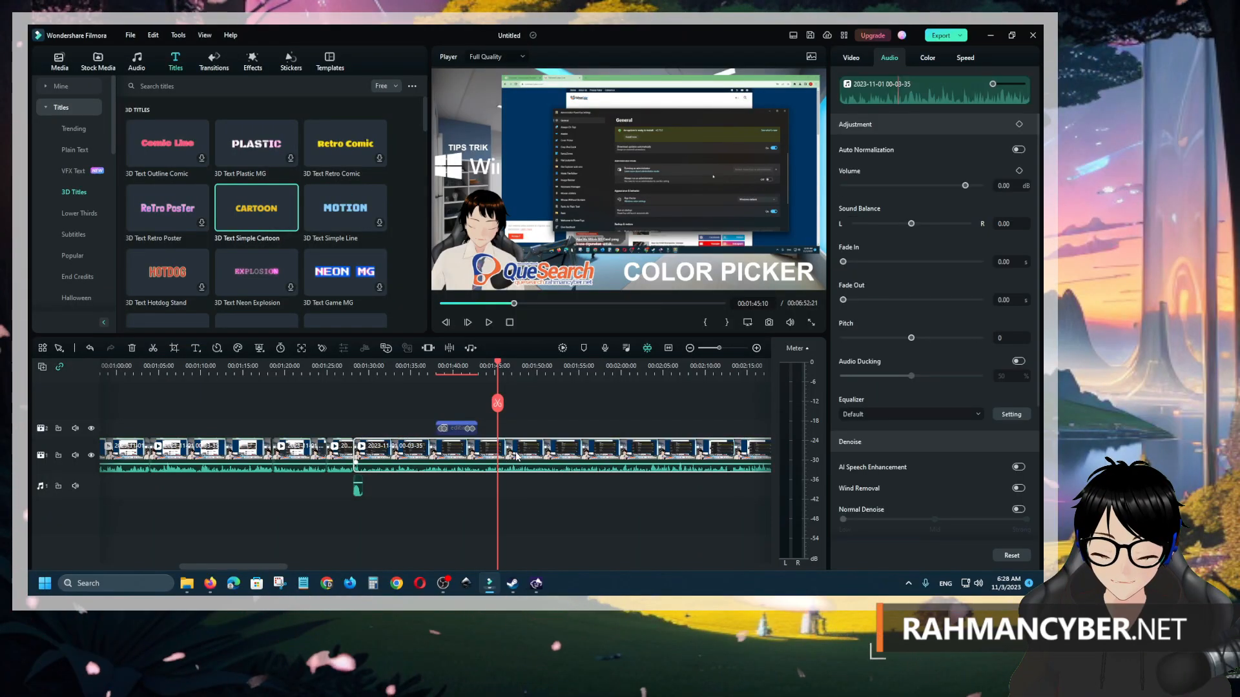
left_click(355, 369)
left_click(340, 452)
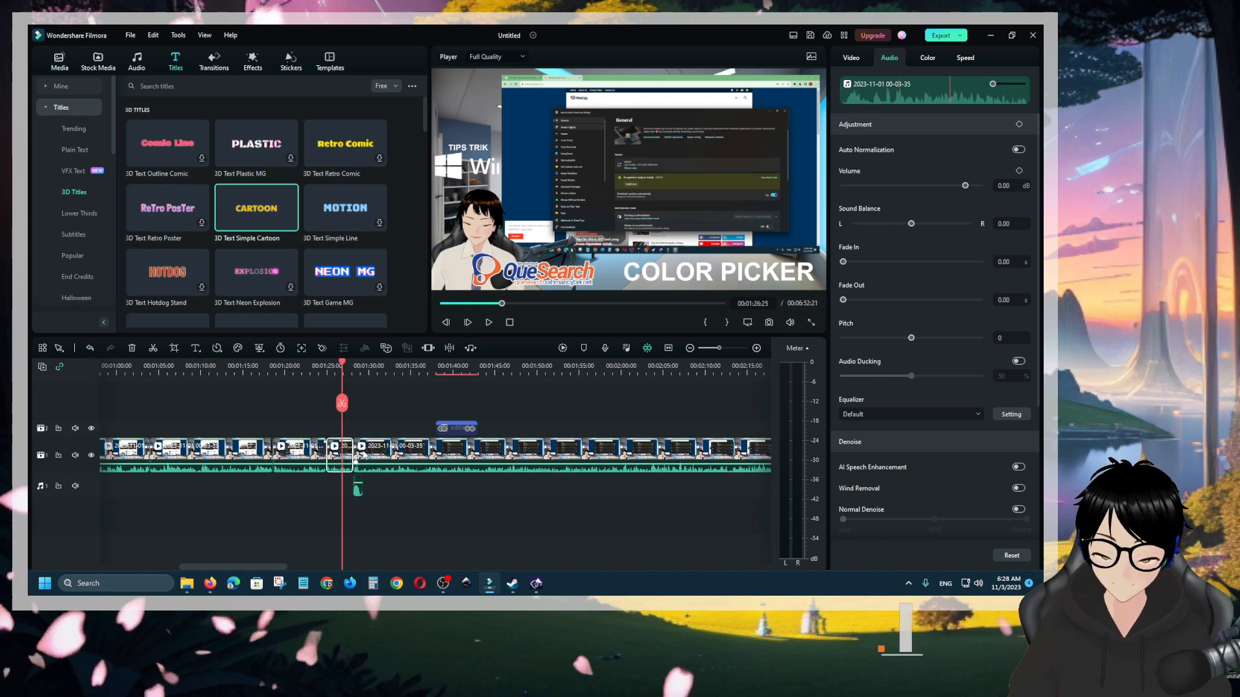
left_click(214, 63)
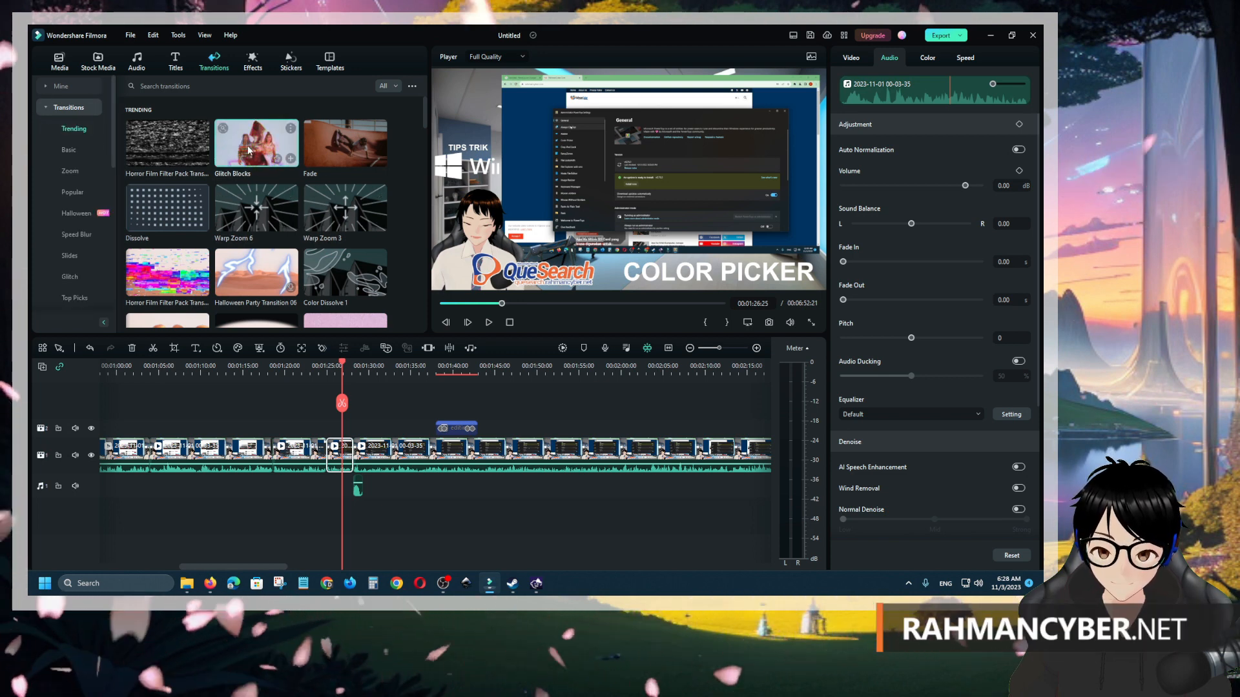
left_click_drag(249, 150, 326, 360)
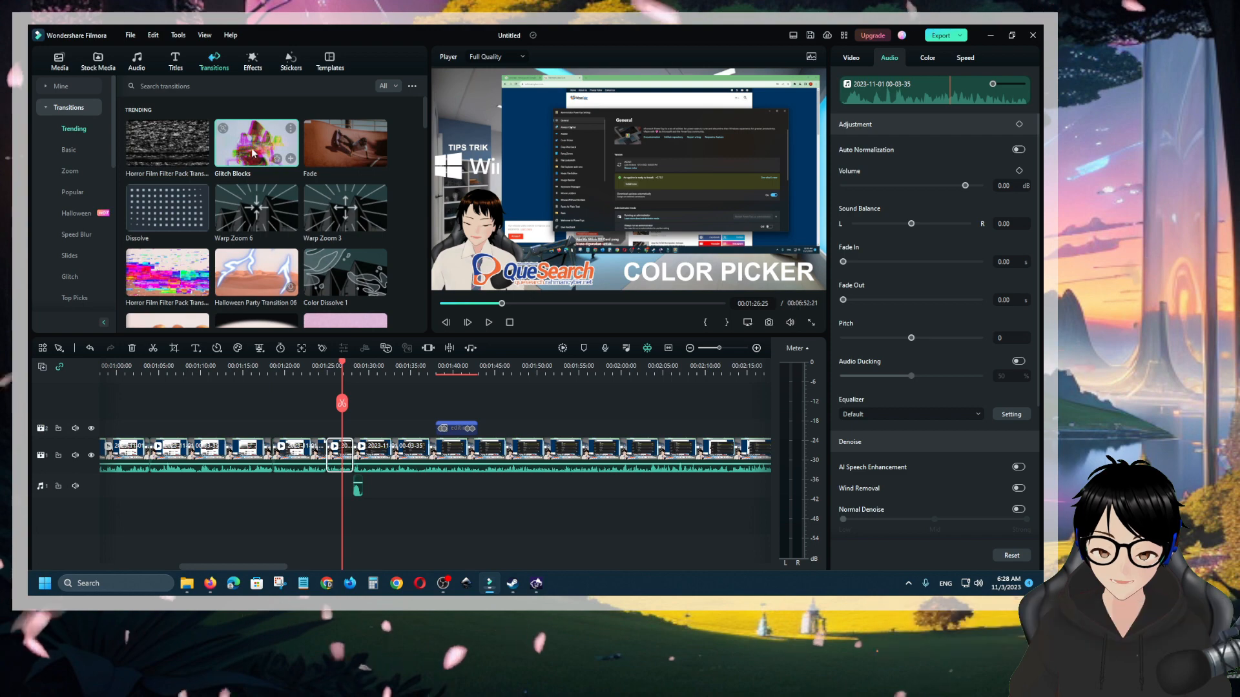
left_click(261, 143)
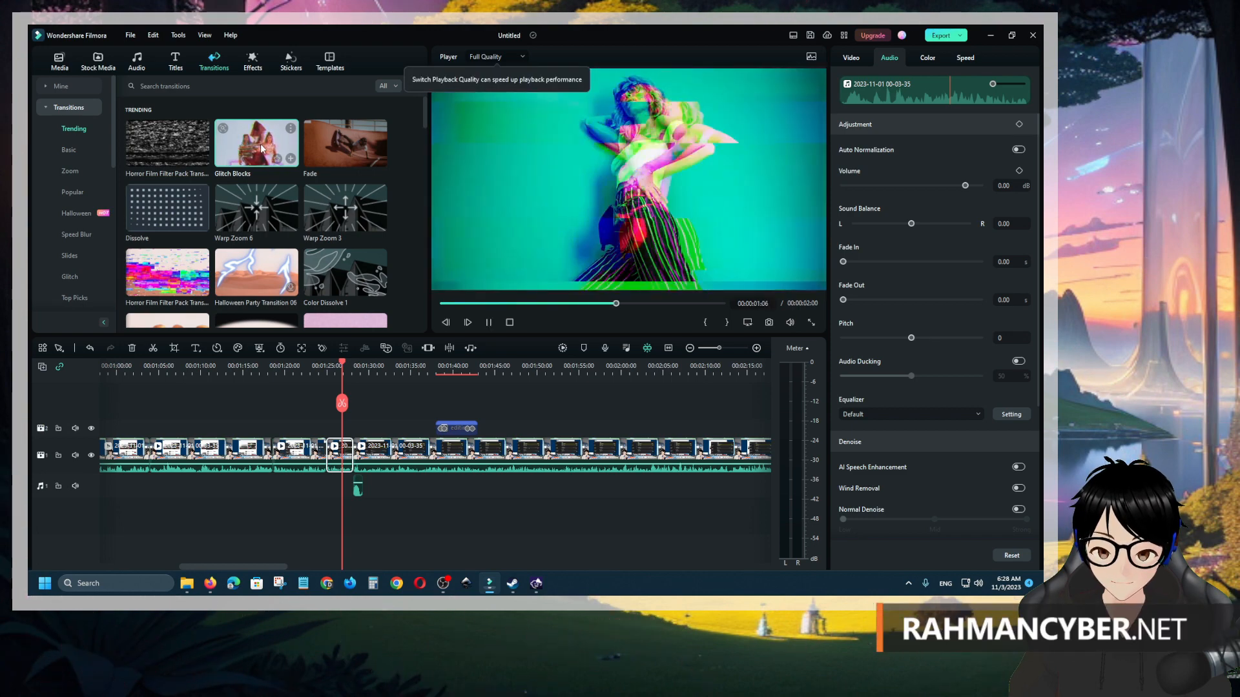
left_click_drag(262, 143, 309, 252)
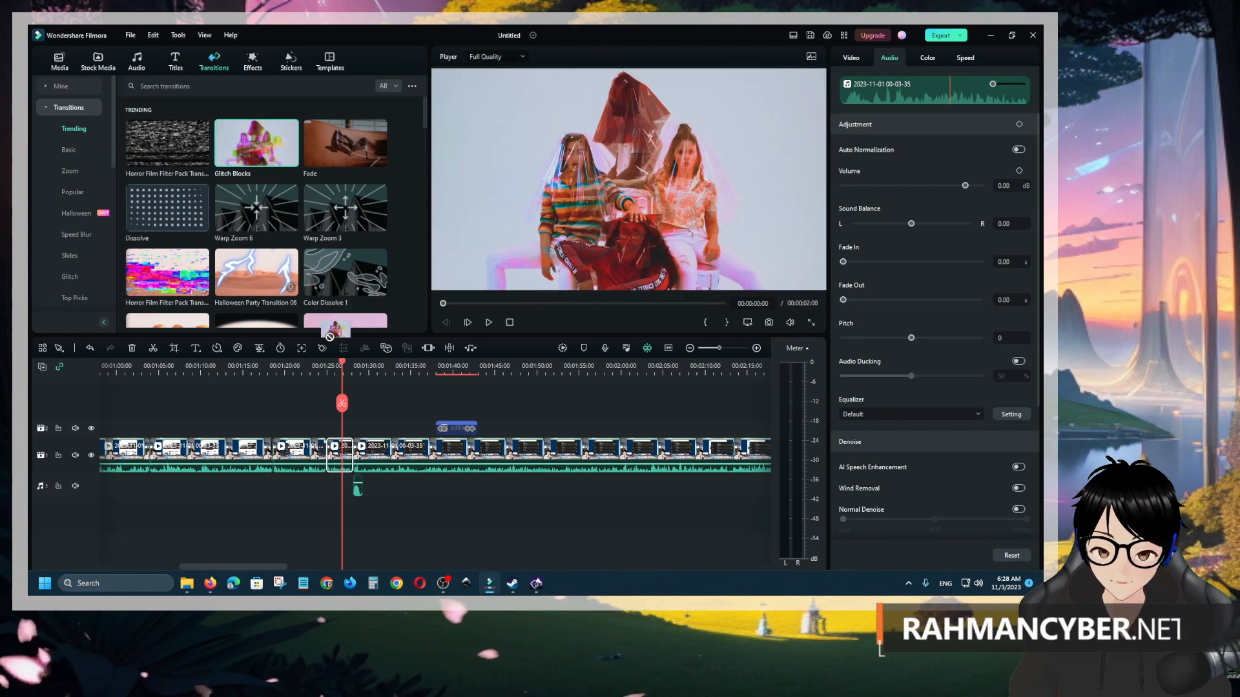
left_click_drag(329, 336, 333, 406)
left_click_drag(353, 456, 356, 459)
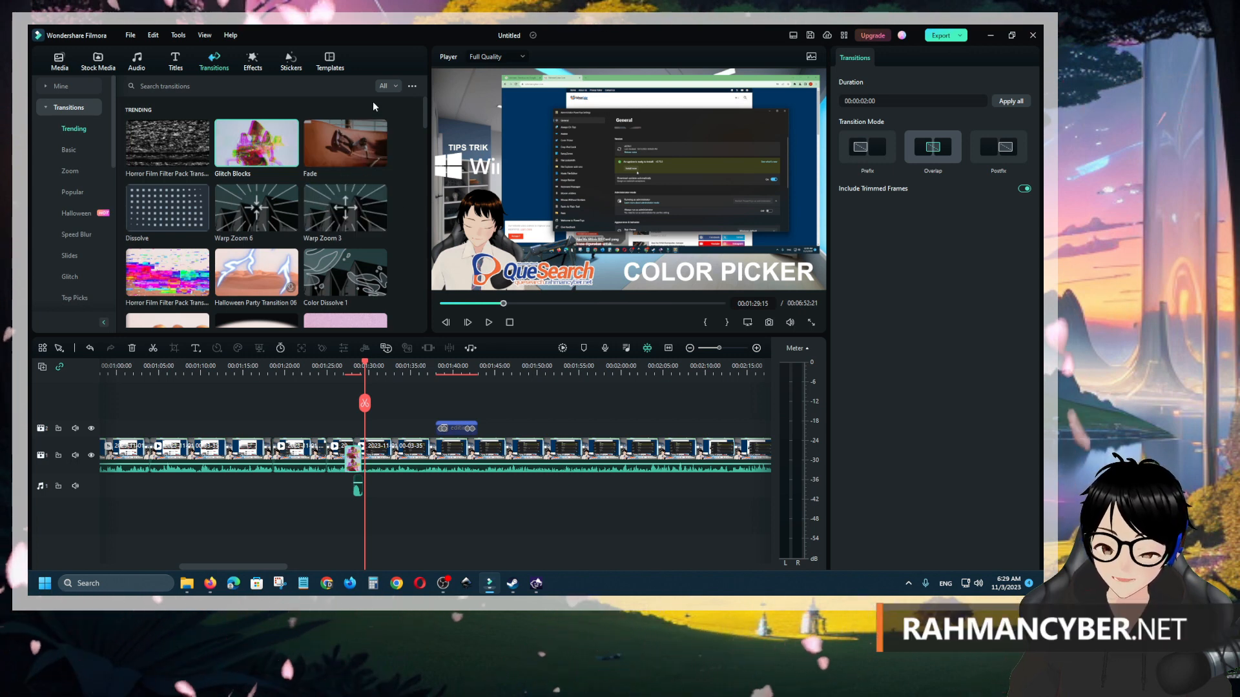
Step: Look through the Basic, Zoom and Trending transition categories, and browse the trending ones filtered to free items
left_click(80, 149)
left_click(75, 171)
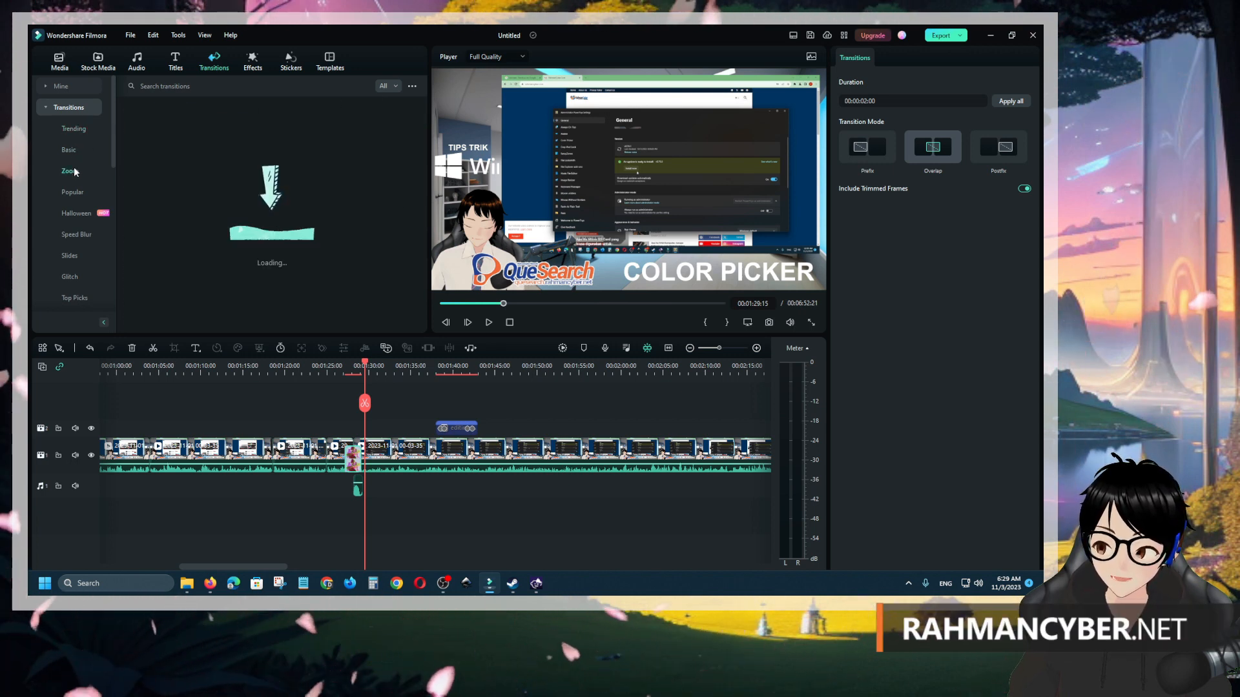
left_click(74, 153)
left_click(77, 131)
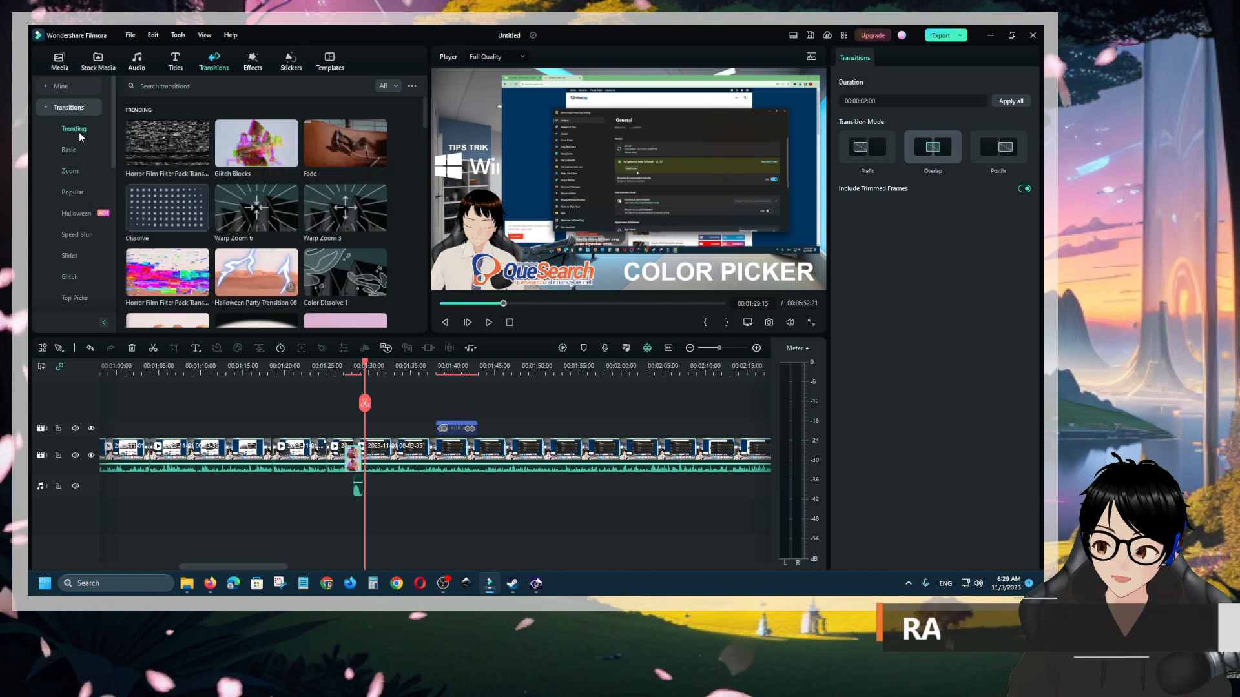
left_click(385, 86)
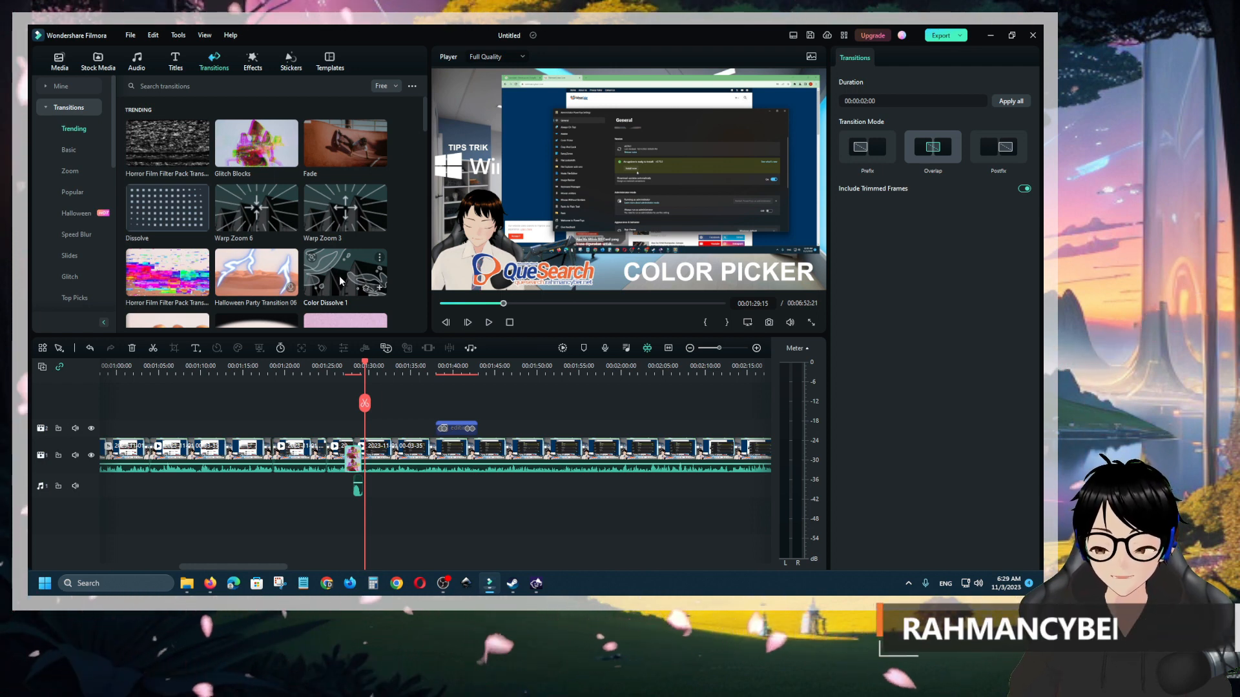
scroll(340, 280, "down", 5)
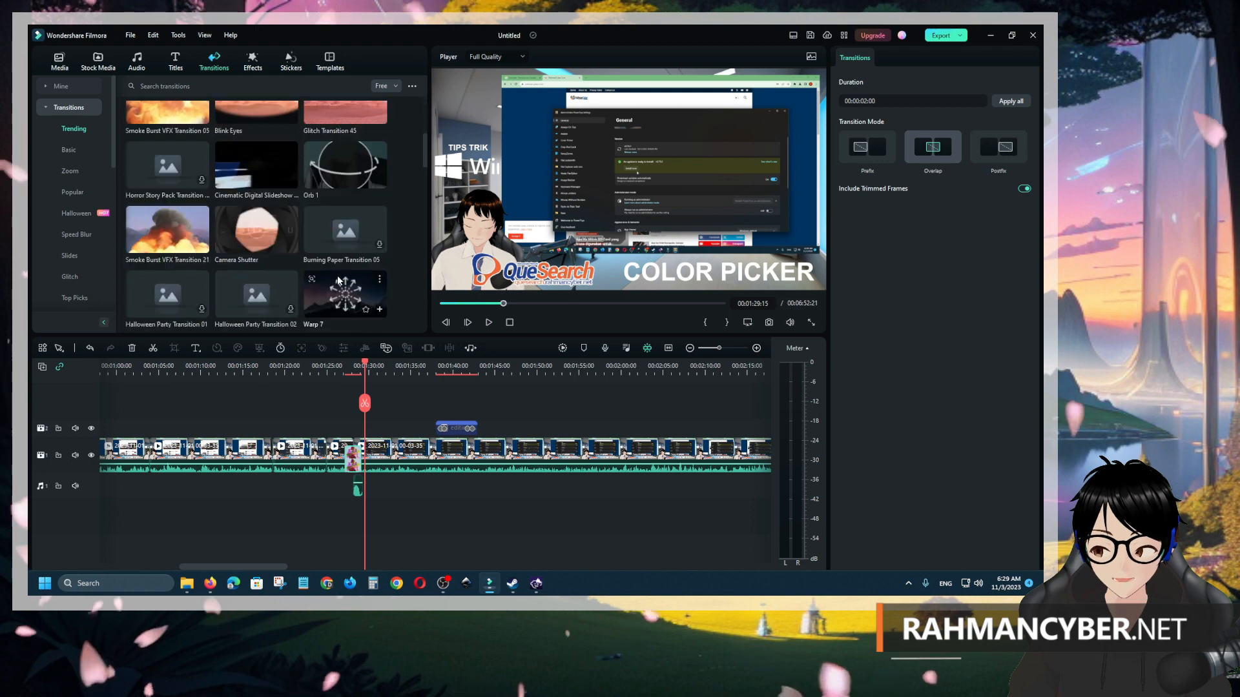
scroll(336, 280, "up", 5)
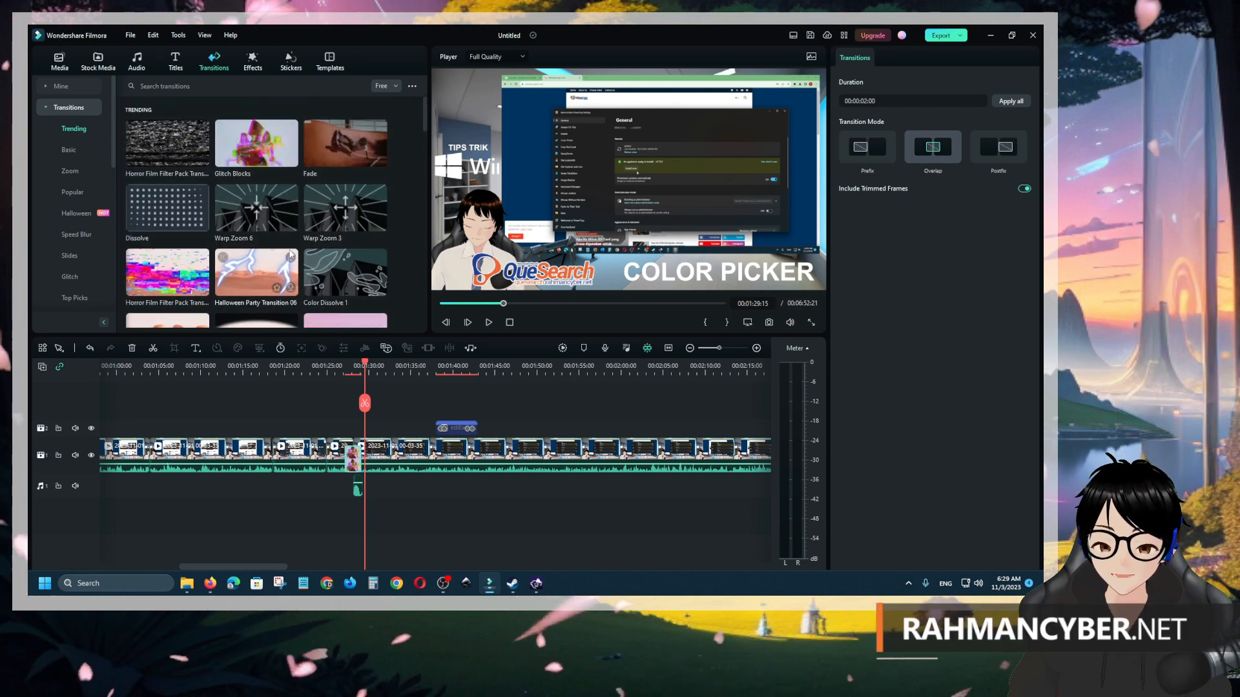
Step: Browse the free trending transitions to the end of the category and preview 3D Mining Game Transition 01
scroll(292, 254, "down", 8)
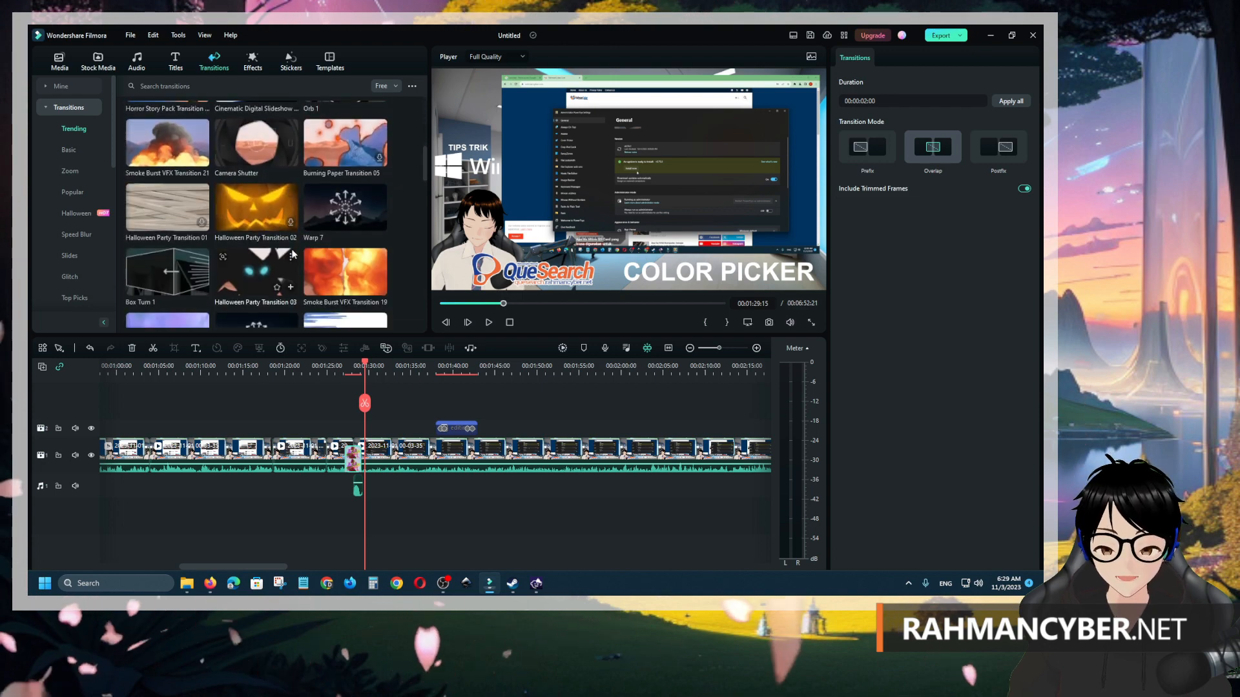
scroll(292, 253, "down", 10)
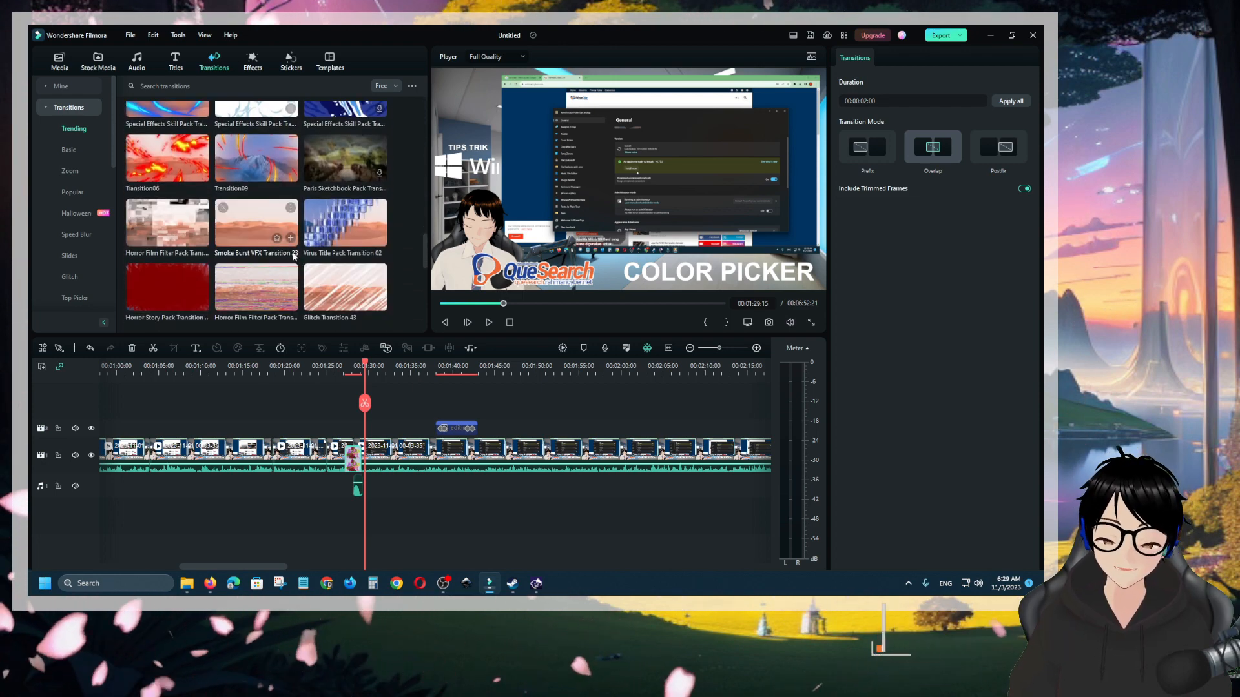
scroll(292, 254, "down", 6)
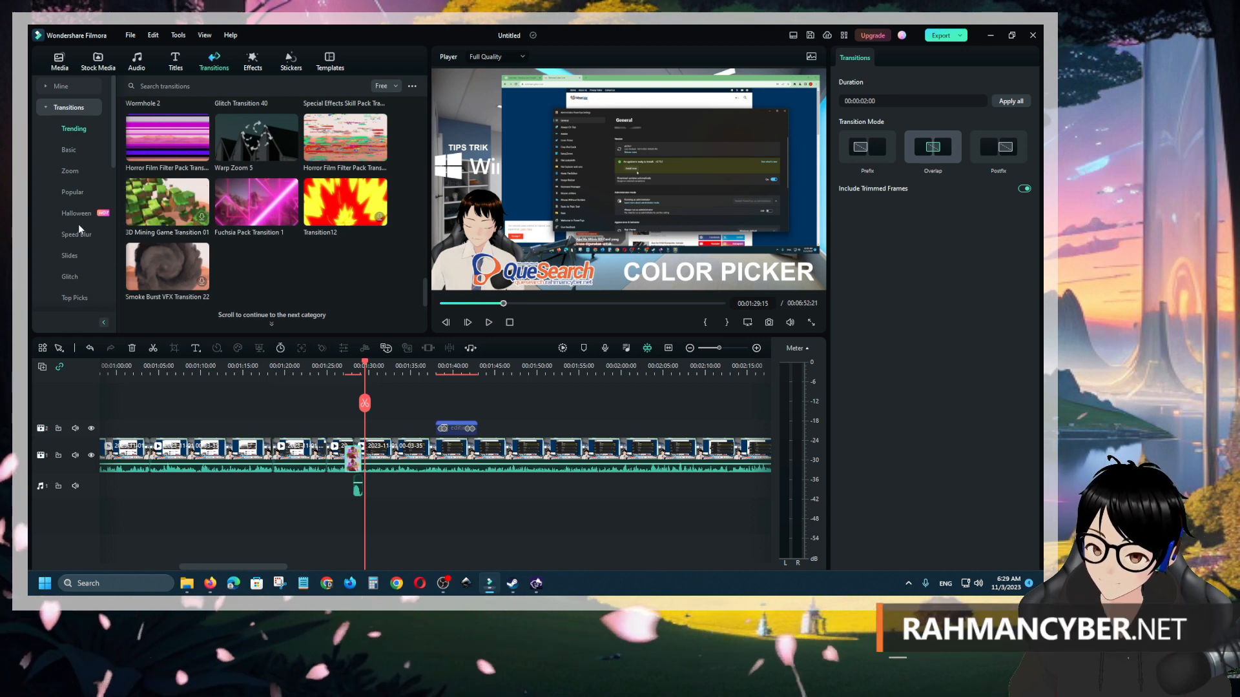
left_click(203, 218)
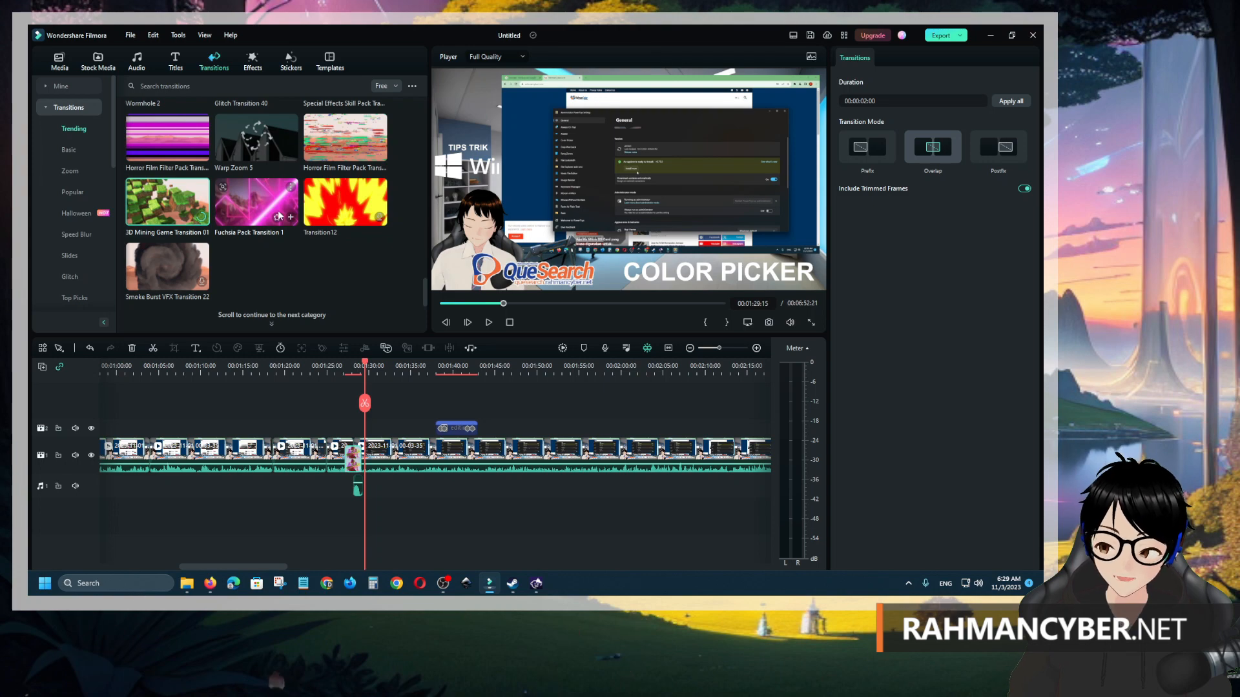
scroll(271, 245, "up", 3)
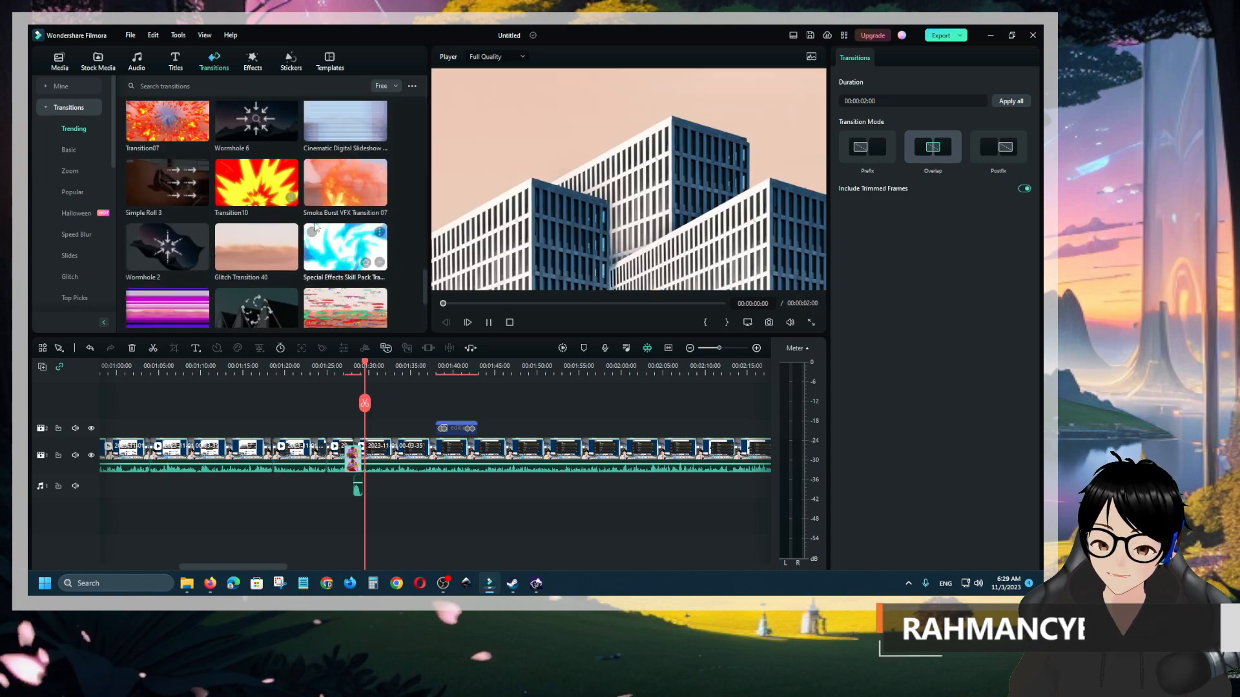
scroll(226, 266, "down", 2)
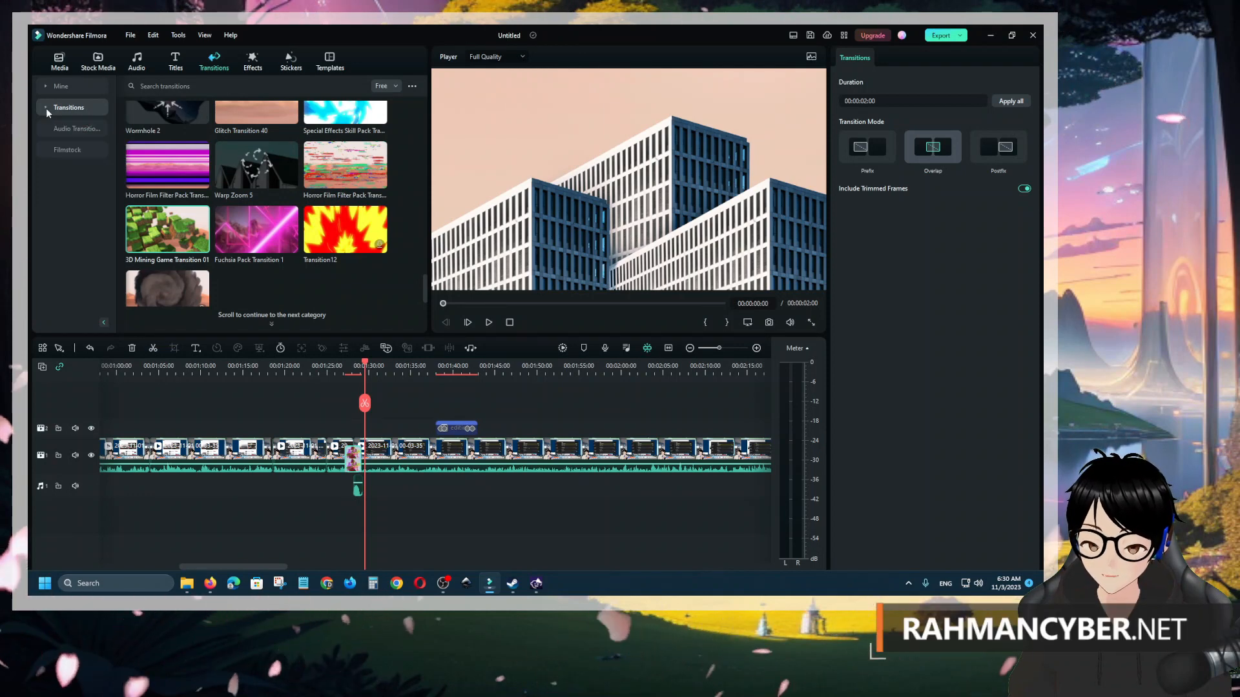
mouse_move(125, 110)
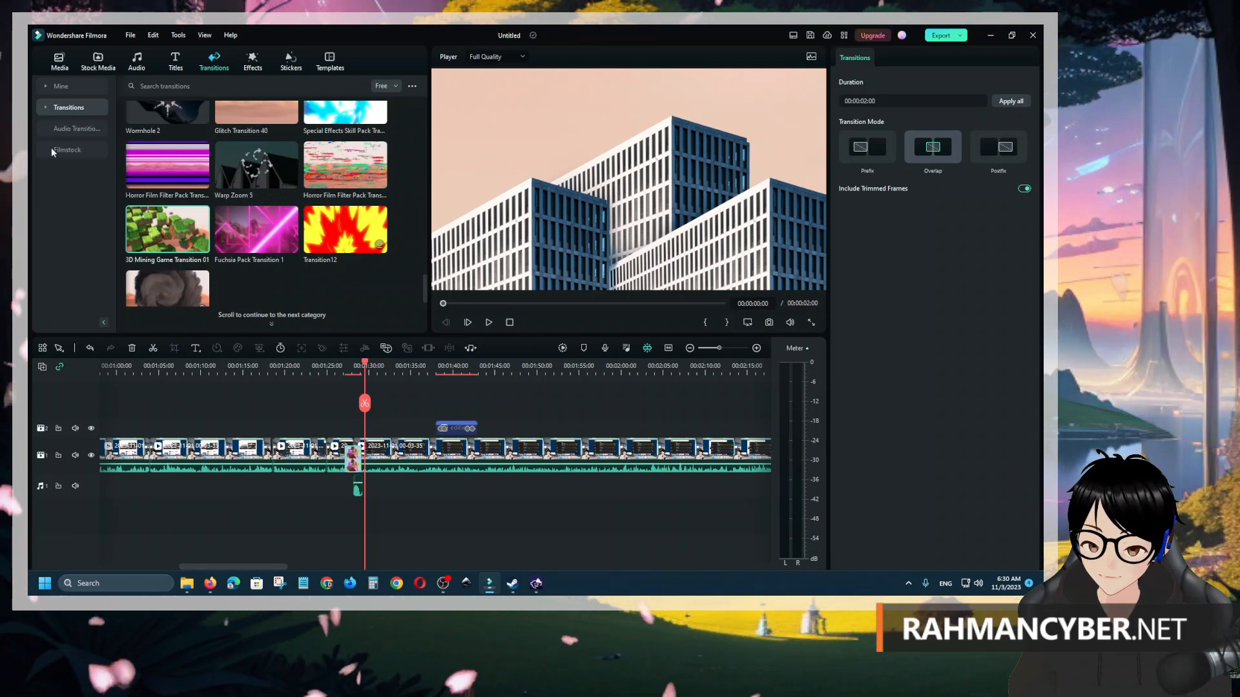
Step: Apply the Constant Gain audio transition to the cut between the clips at about 00:01:18, and move the playhead just before it
left_click(67, 128)
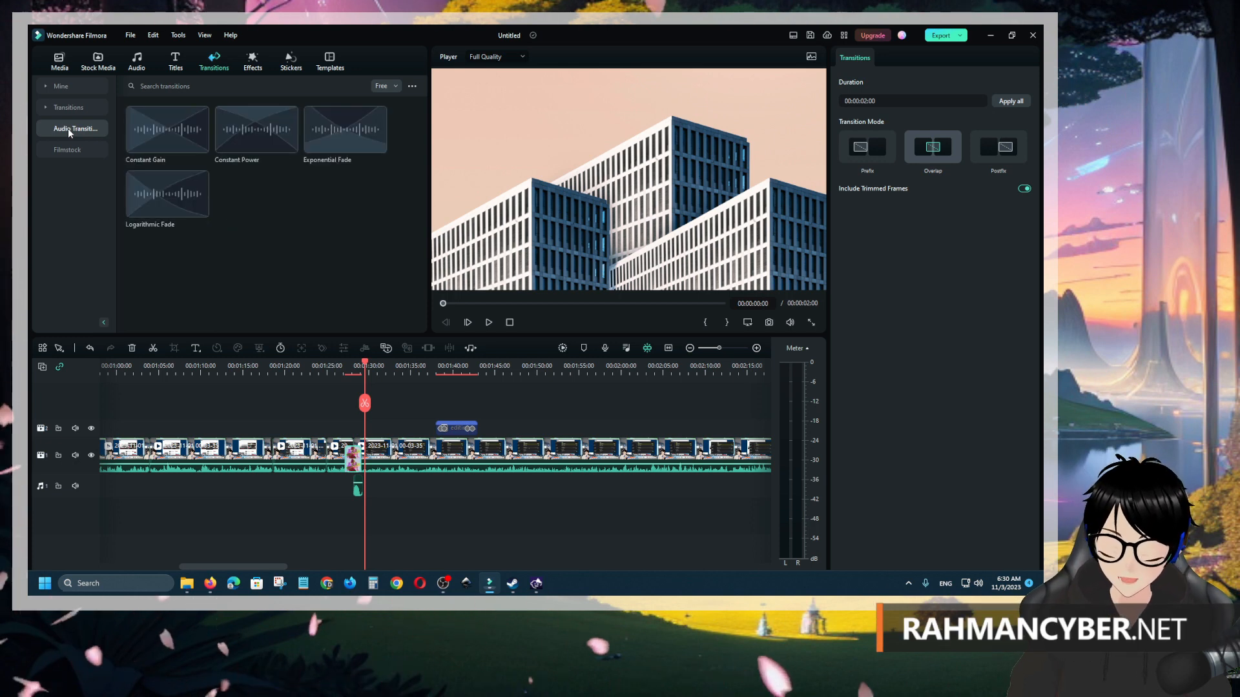
left_click(364, 442)
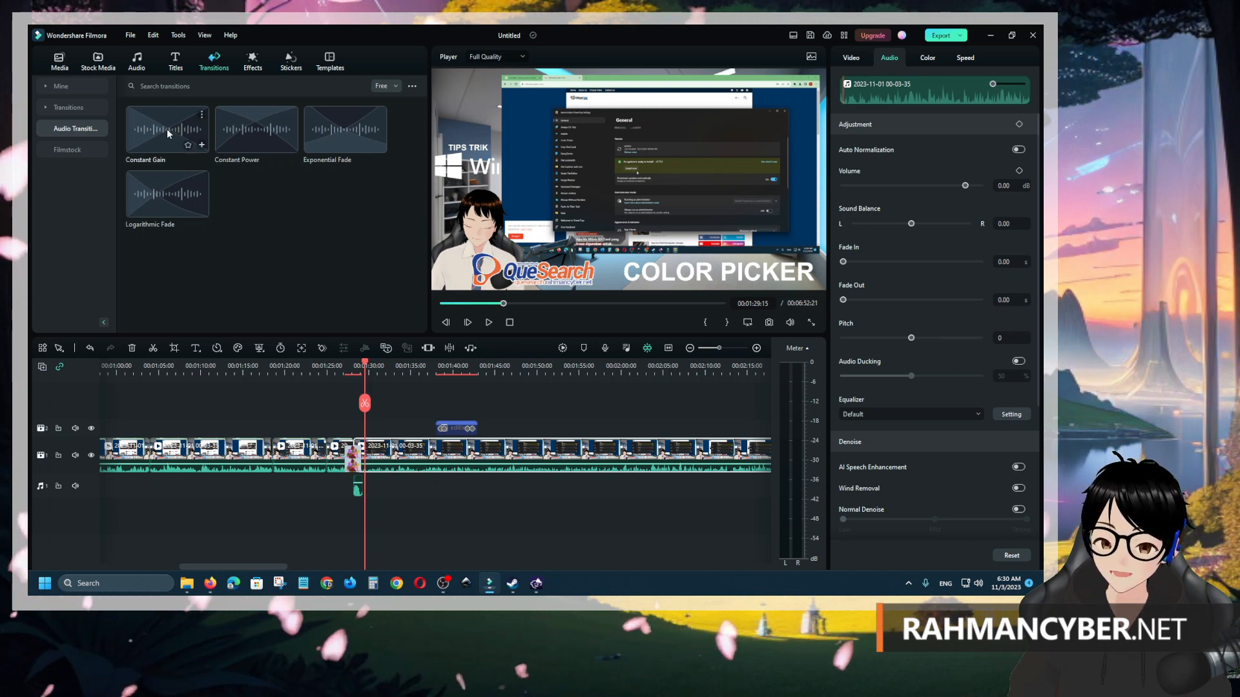
left_click_drag(143, 131, 271, 464)
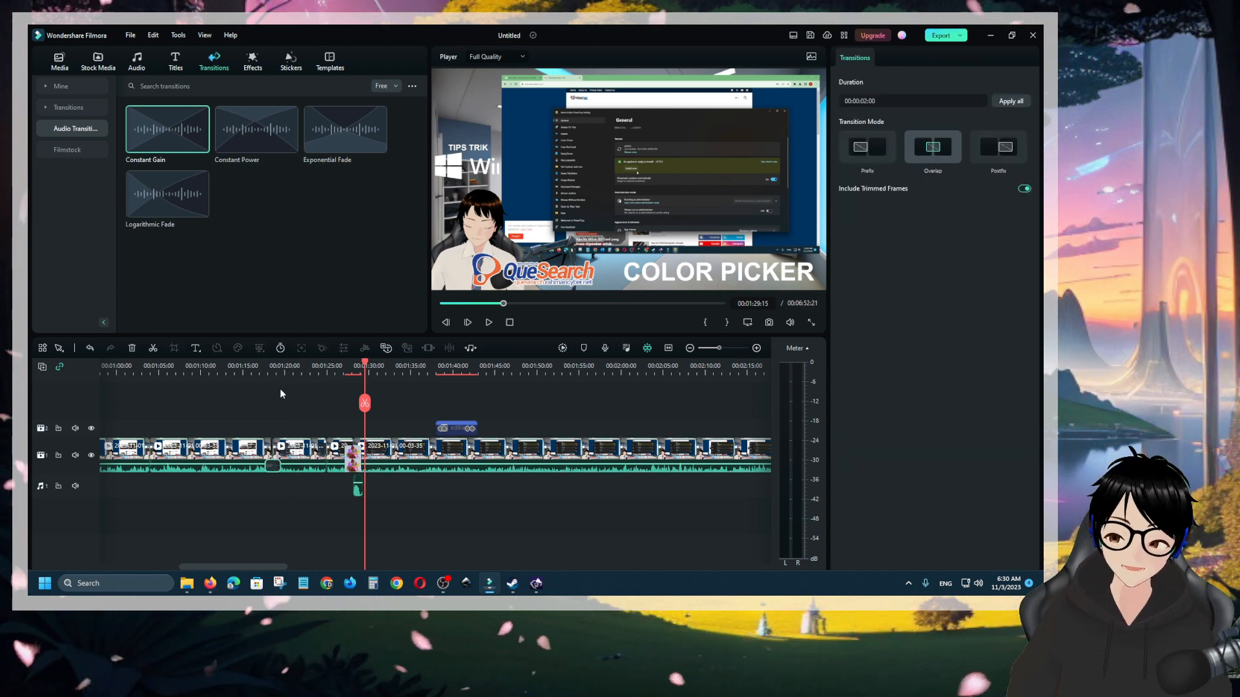
left_click(256, 367)
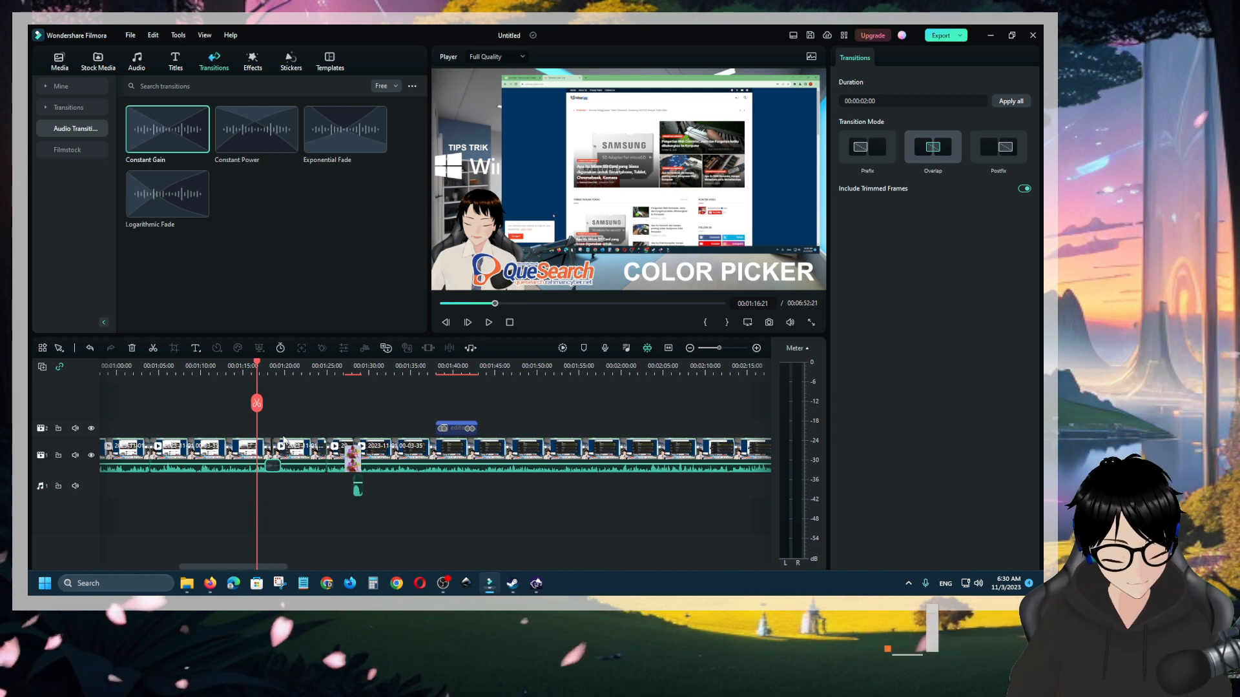
Step: Look through the Filmstock transitions page, the title categories, the overlay effects and the basic video effects
left_click(87, 149)
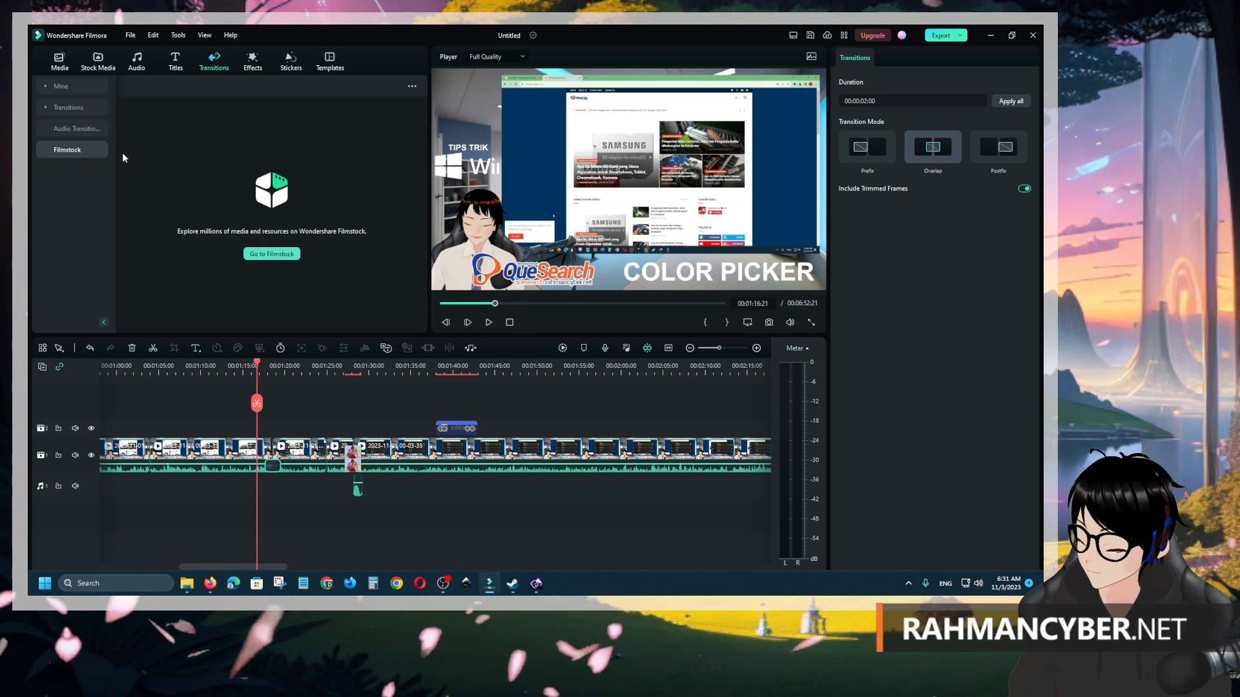
left_click(252, 62)
left_click(220, 63)
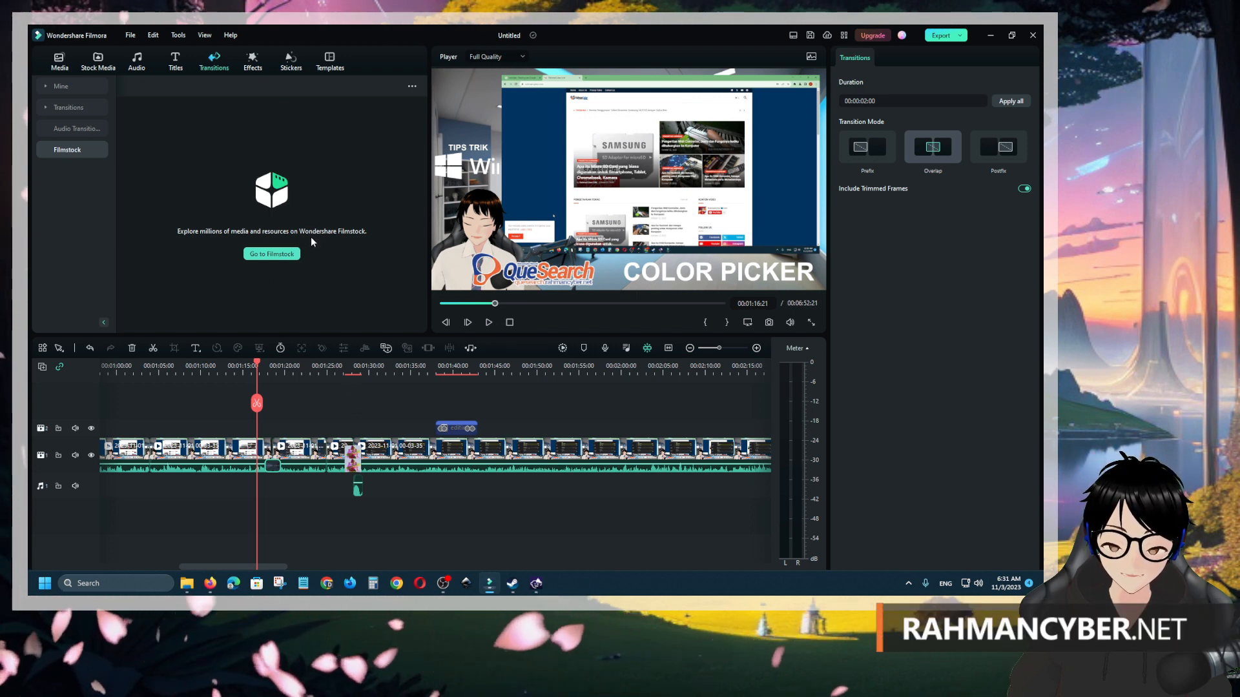
left_click(179, 68)
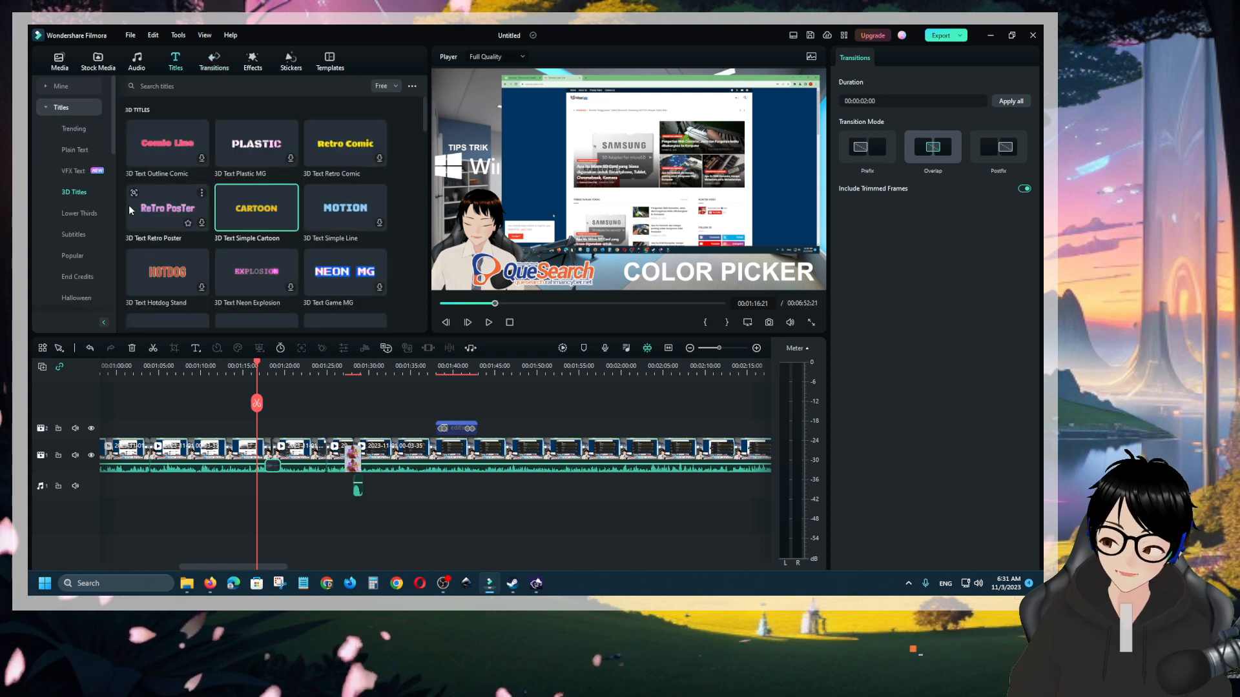
scroll(78, 278, "down", 5)
left_click(69, 297)
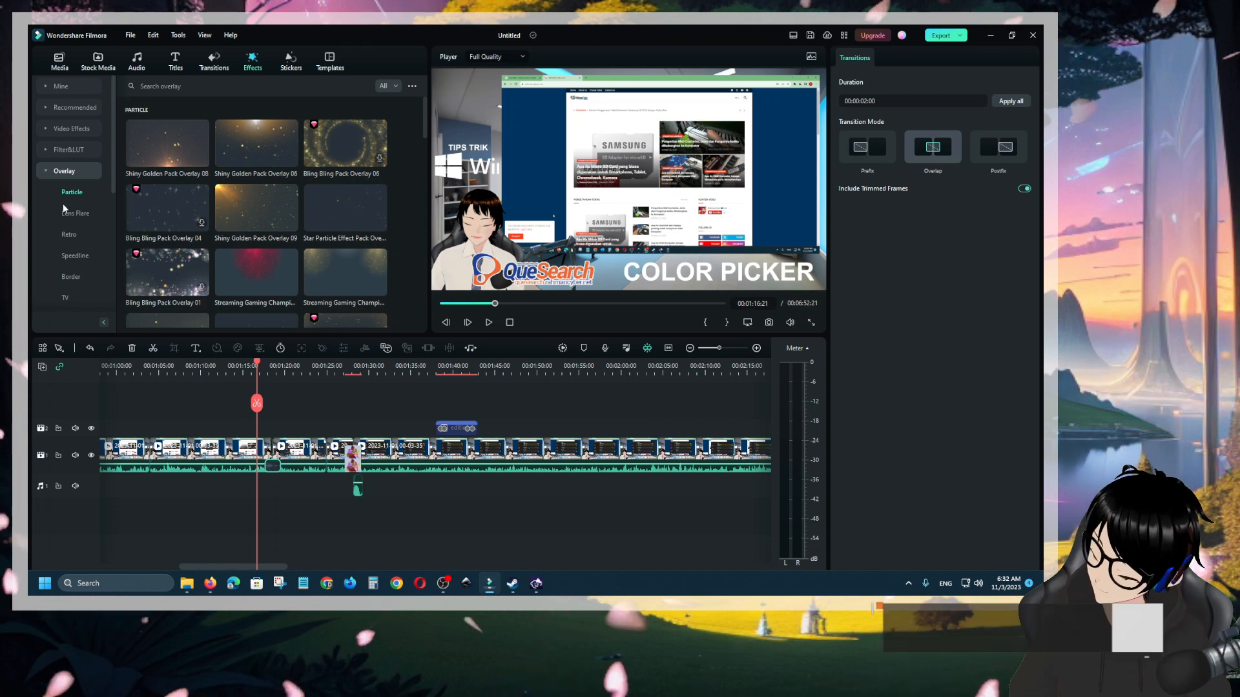
left_click(44, 172)
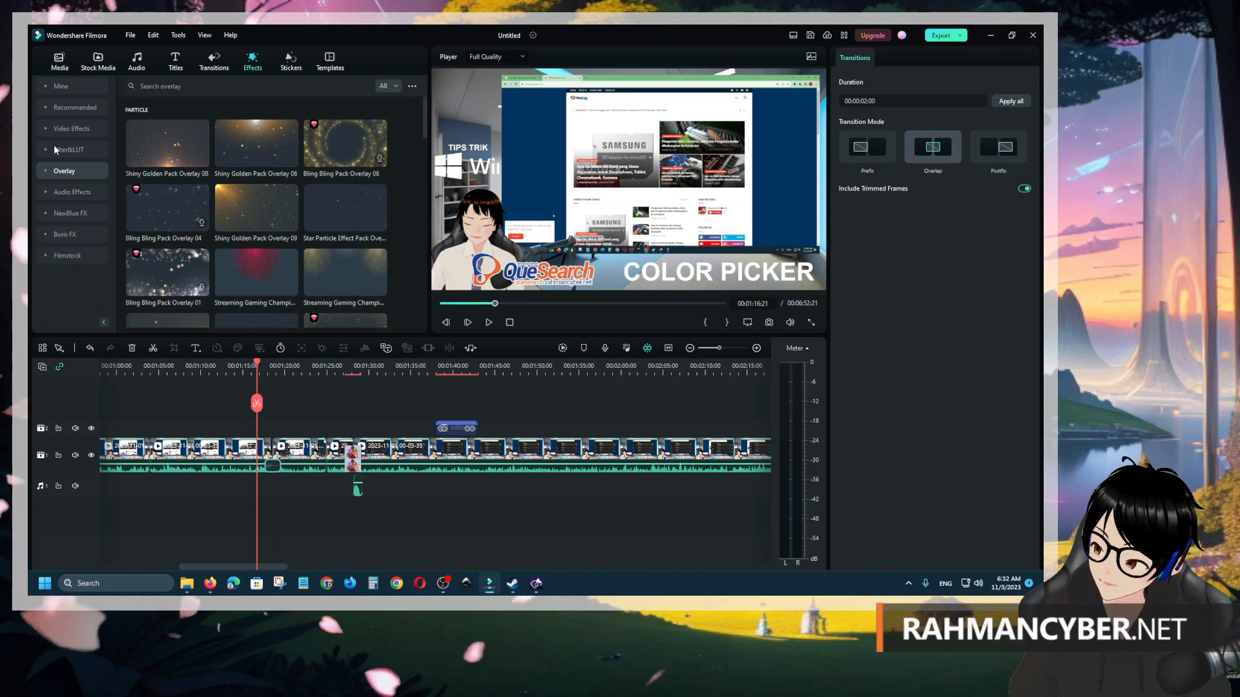
left_click(59, 129)
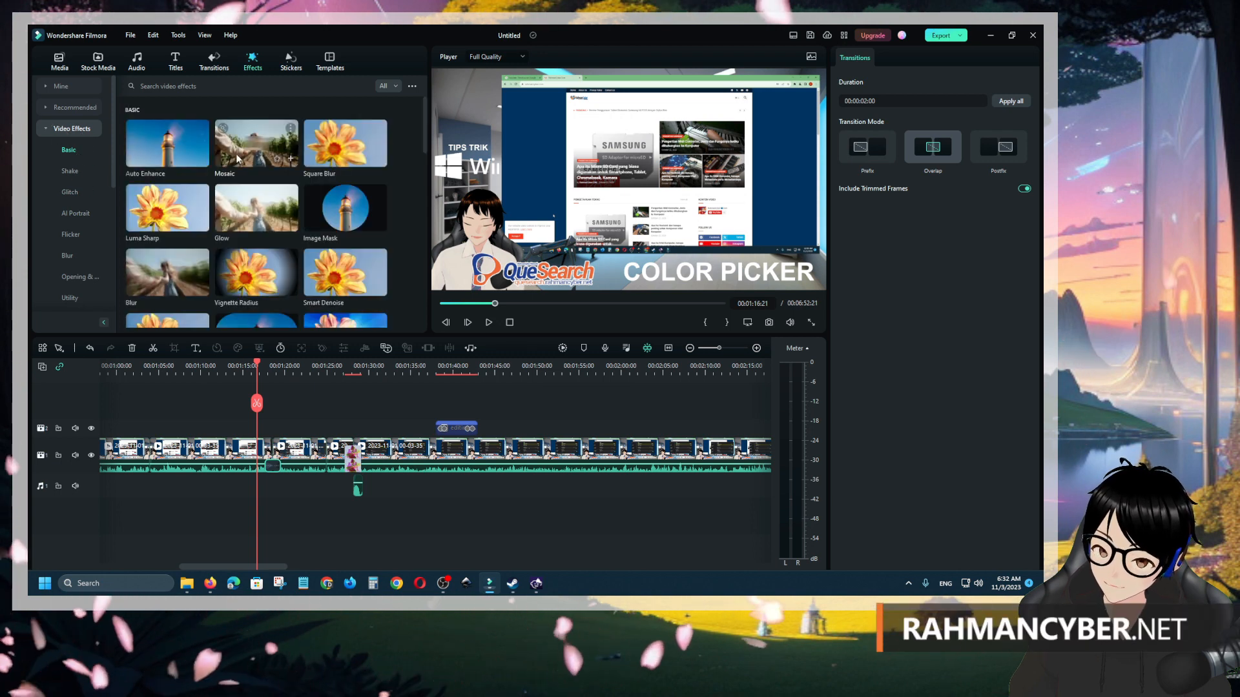
mouse_move(245, 155)
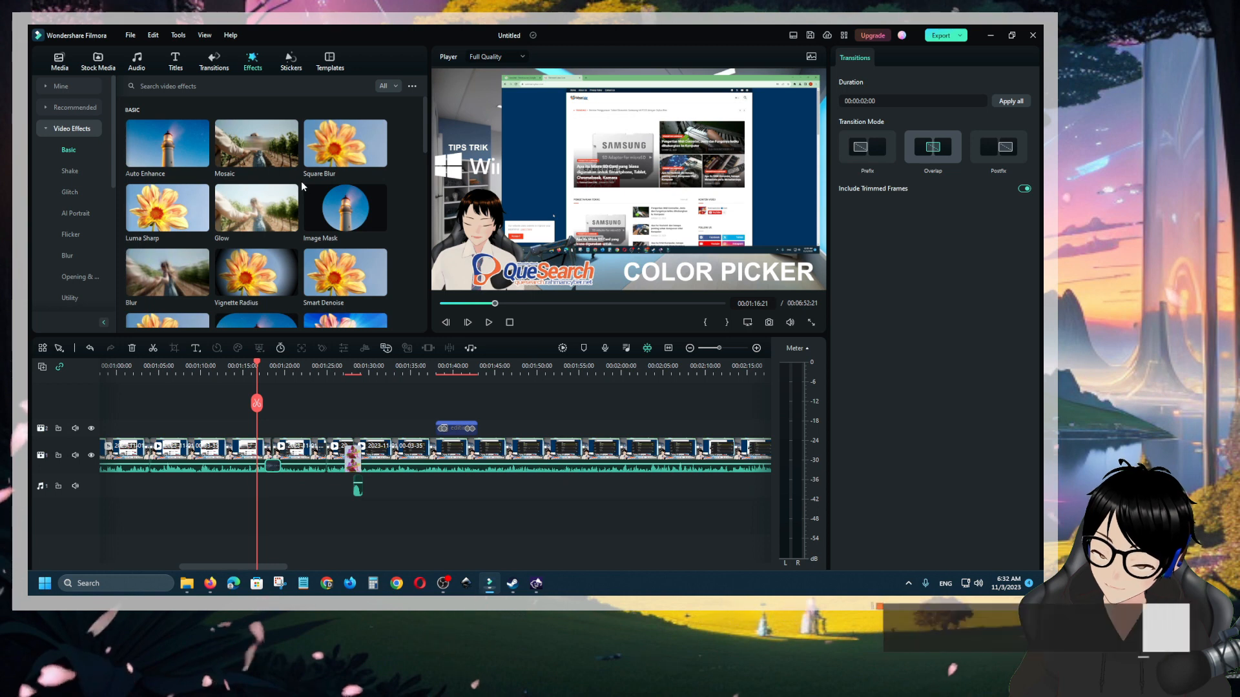
mouse_move(260, 219)
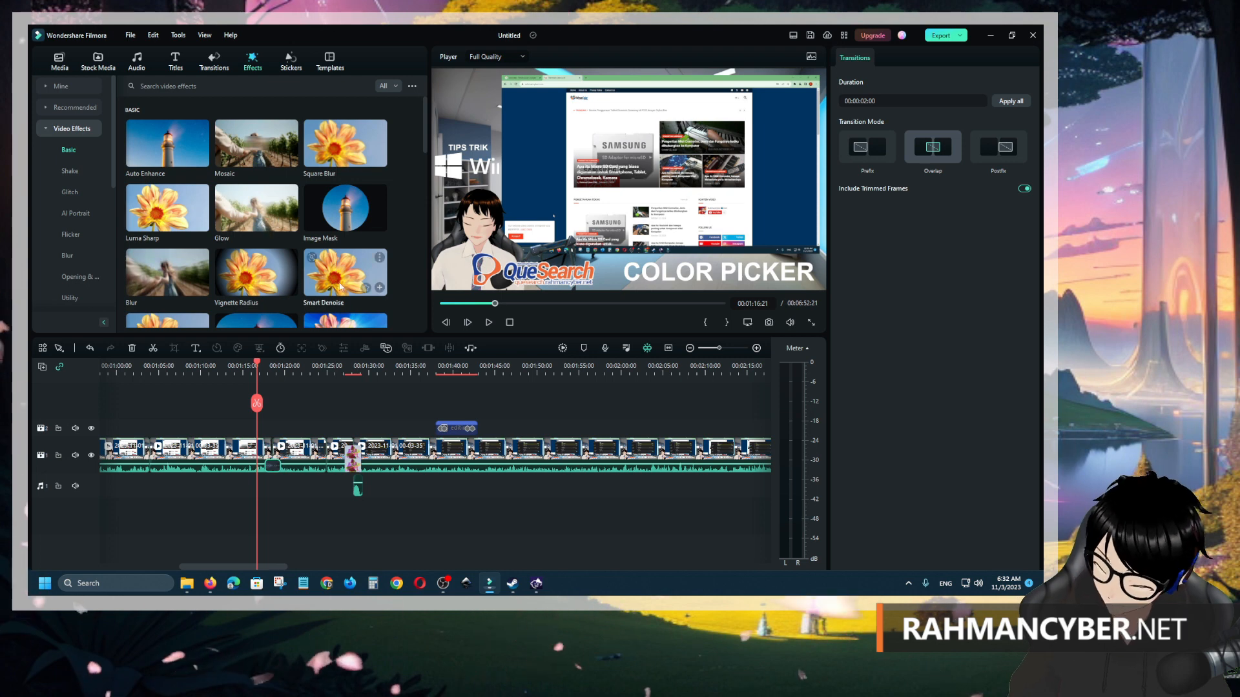
Step: Add the Mosaic effect above the clip starting at about 00:01:18, inspect its extent, and delete it
left_click(293, 457)
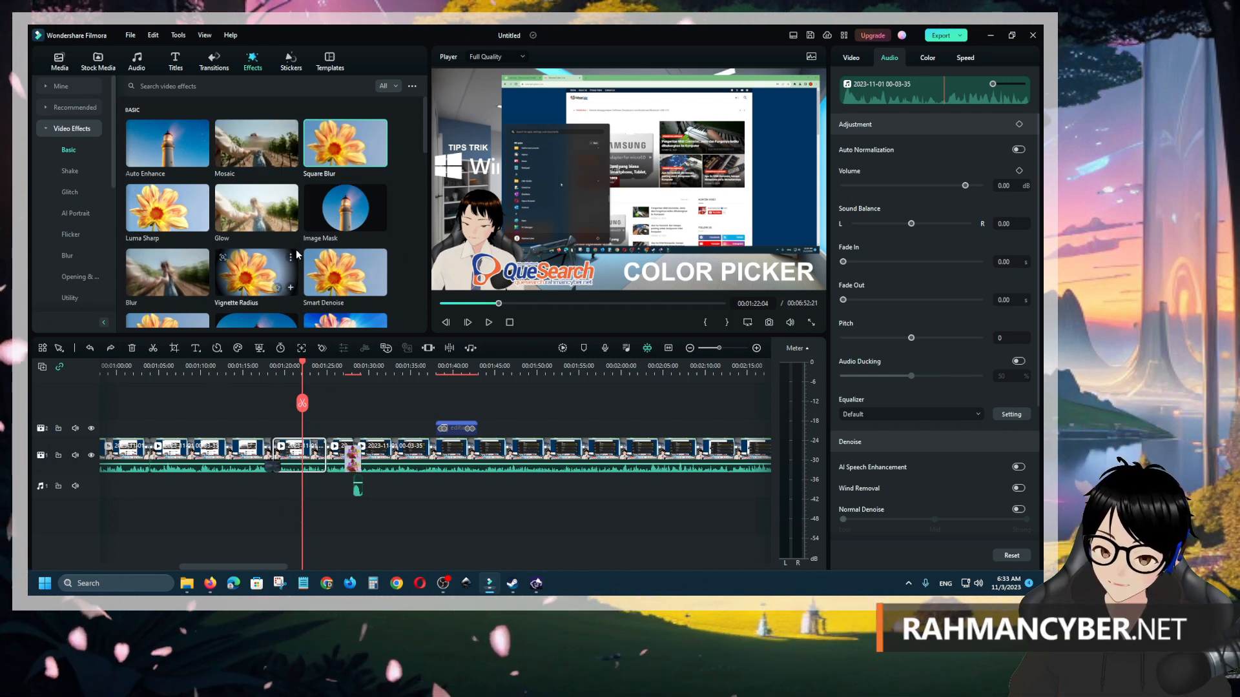
left_click_drag(269, 150, 276, 430)
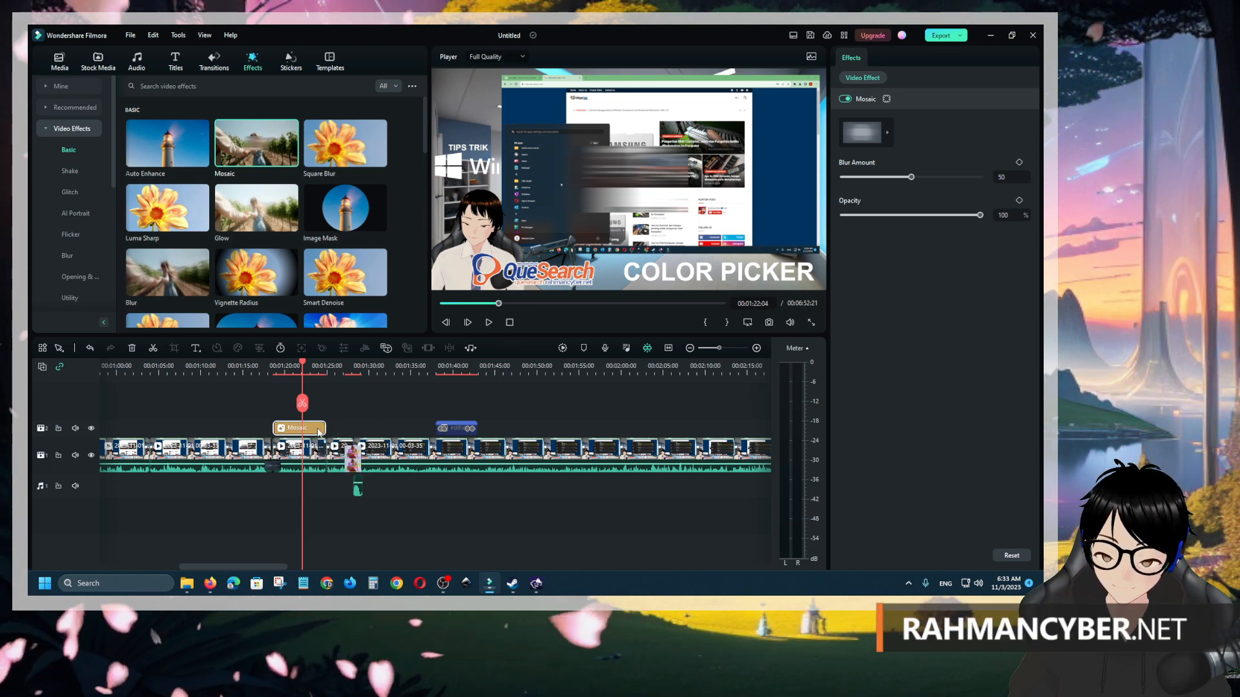
left_click(273, 367)
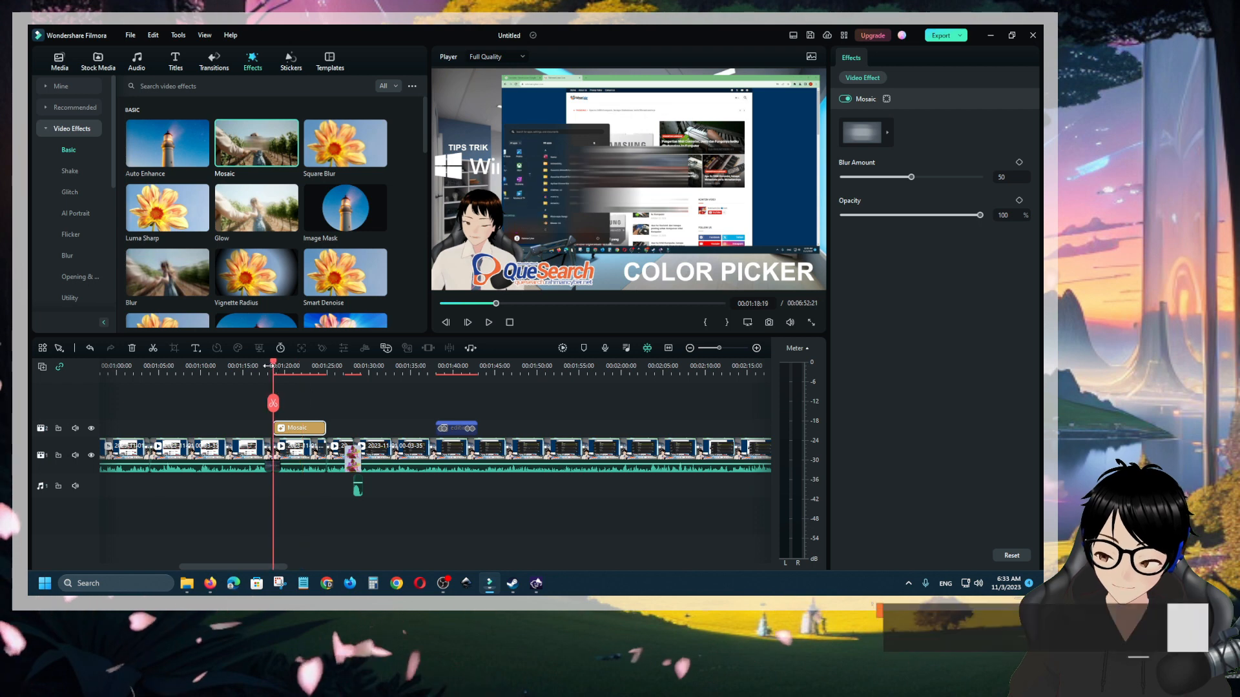
scroll(352, 439, "up", 1)
mouse_move(341, 430)
left_mouse_down()
mouse_move(443, 430)
mouse_move(345, 431)
left_mouse_up()
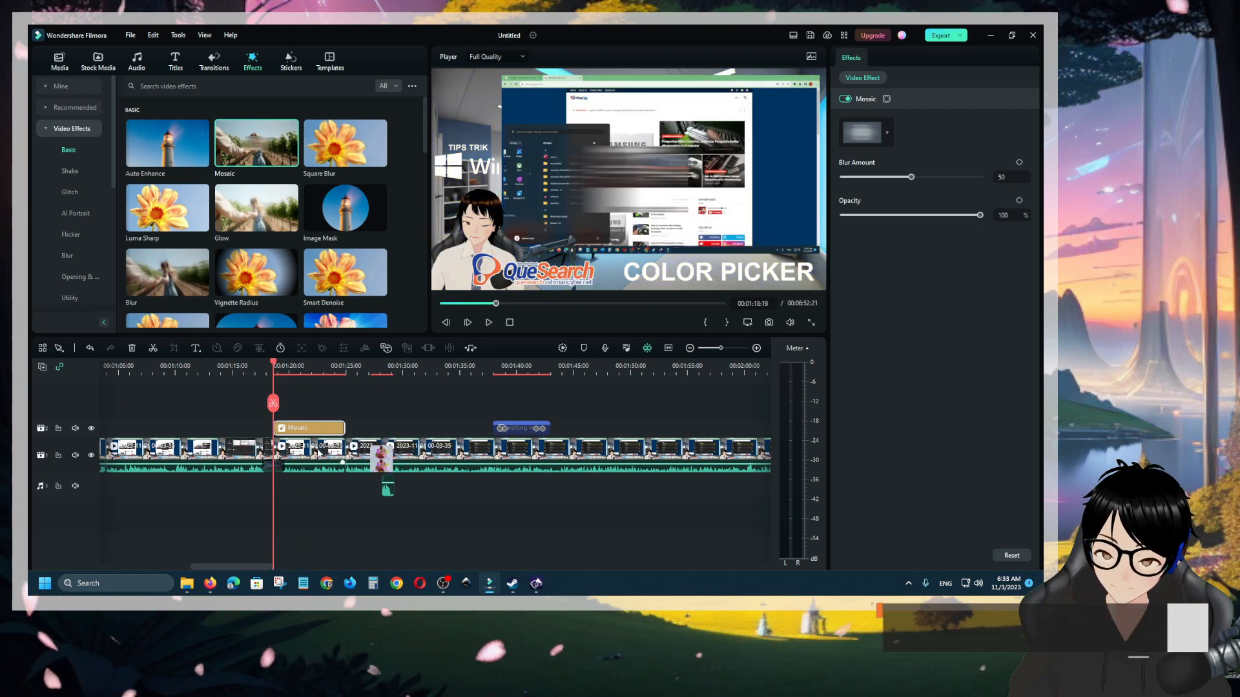
key("Delete")
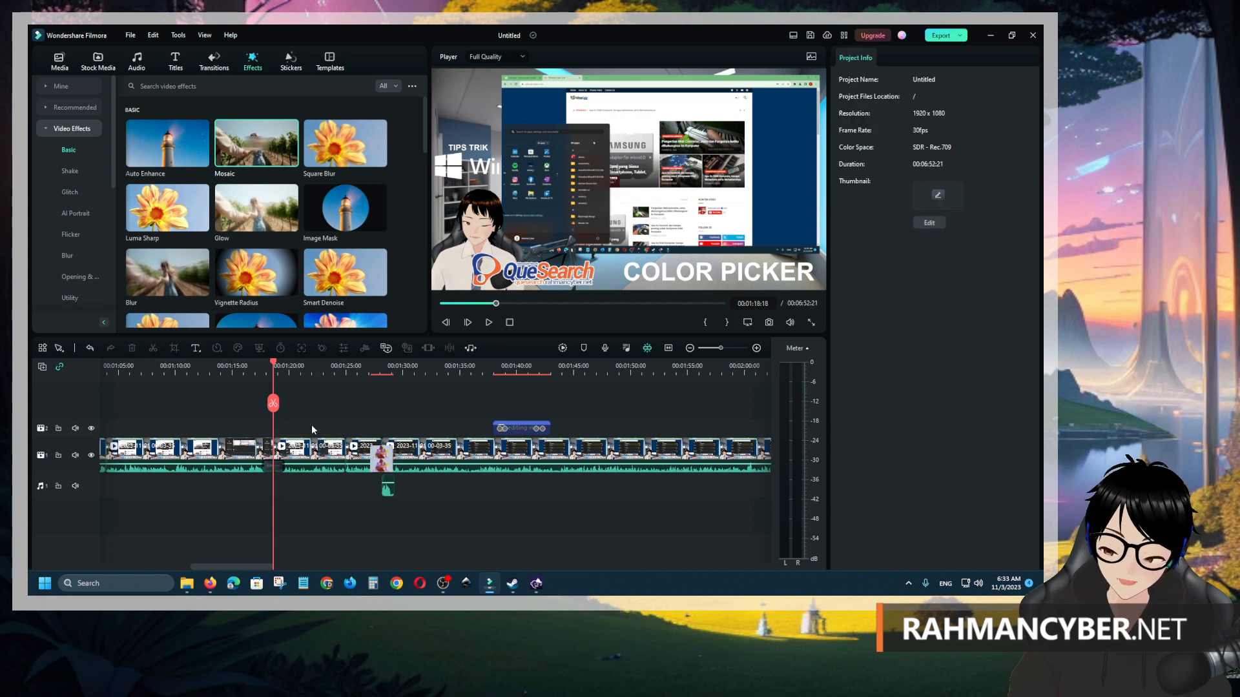
Step: Preview the Square Blur effect, apply it to the clip starting at 00:01:18:18, and play the blurred clip briefly
left_click(336, 155)
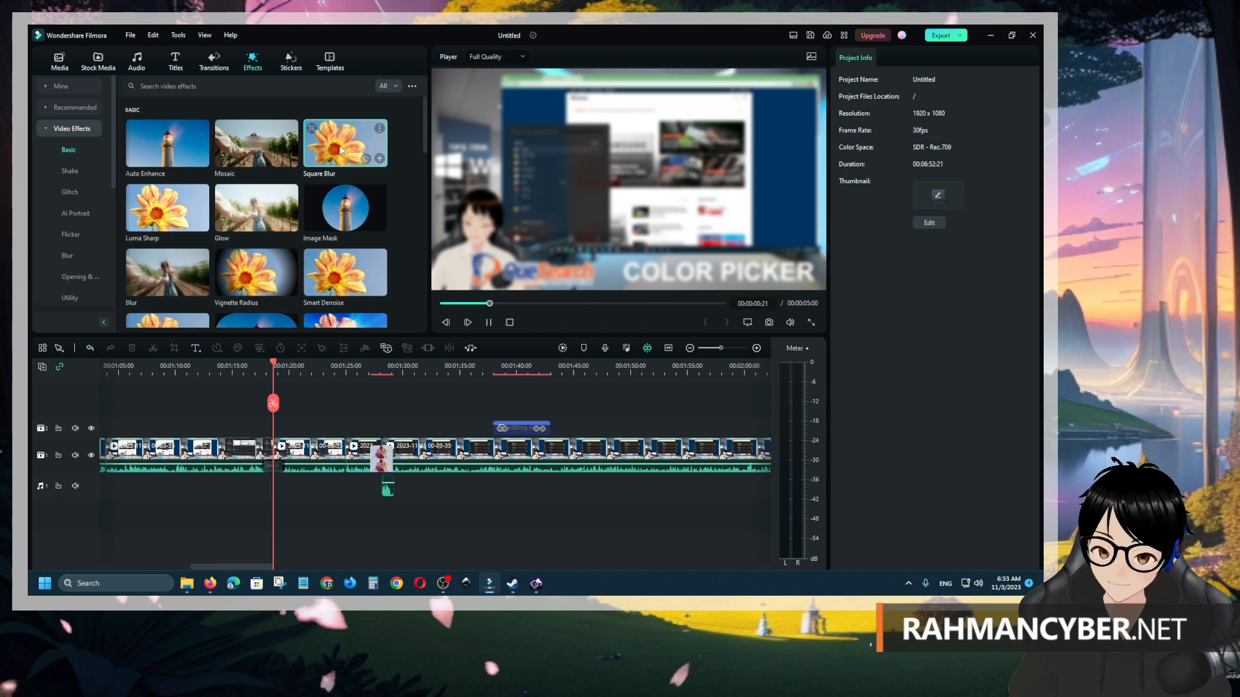
left_click_drag(341, 150, 294, 458)
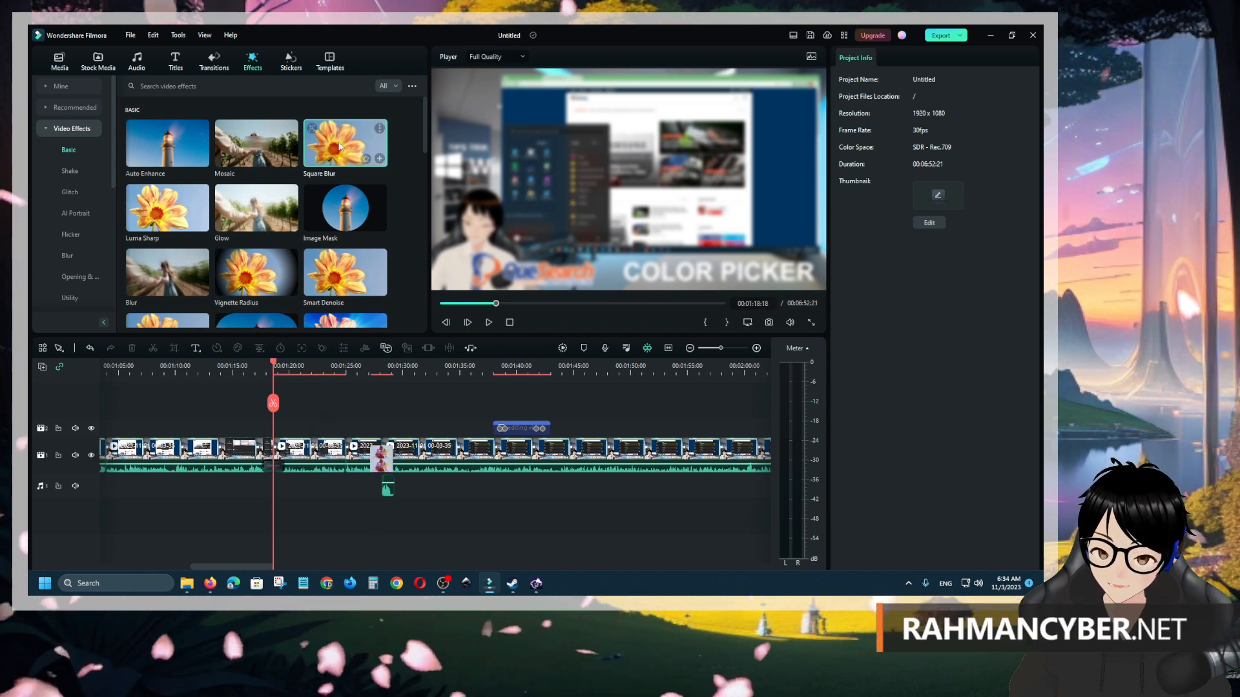
left_click(294, 458)
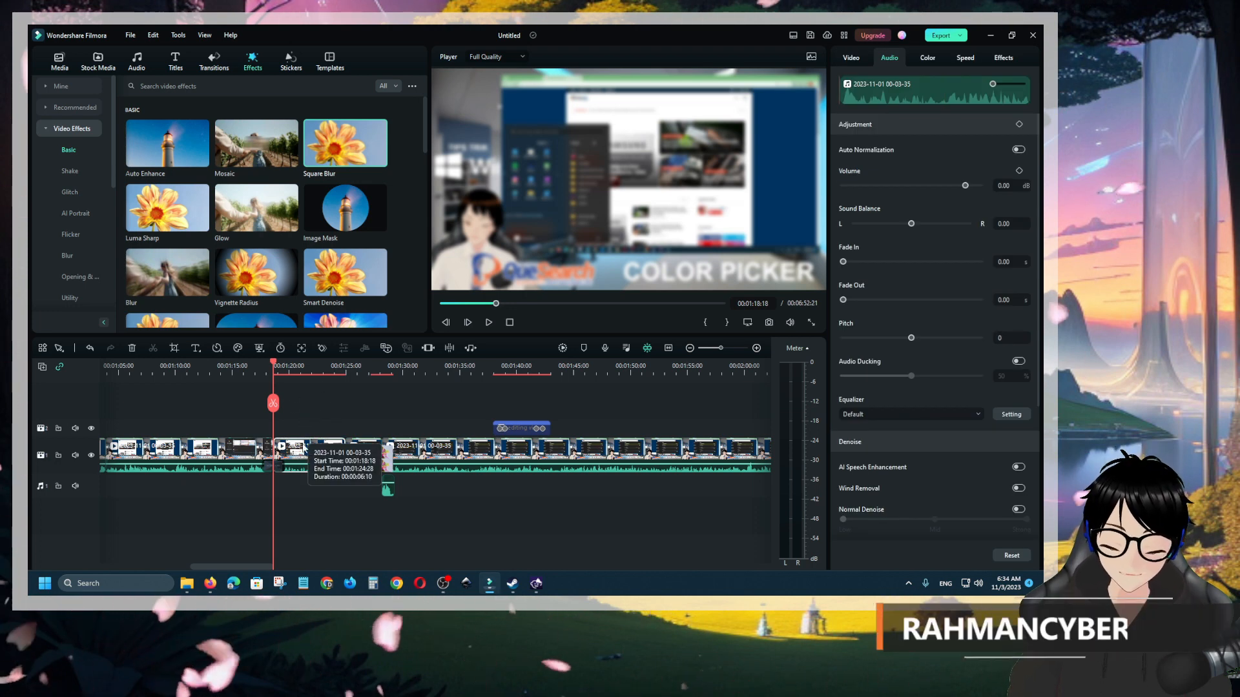
left_click(290, 369)
key("space")
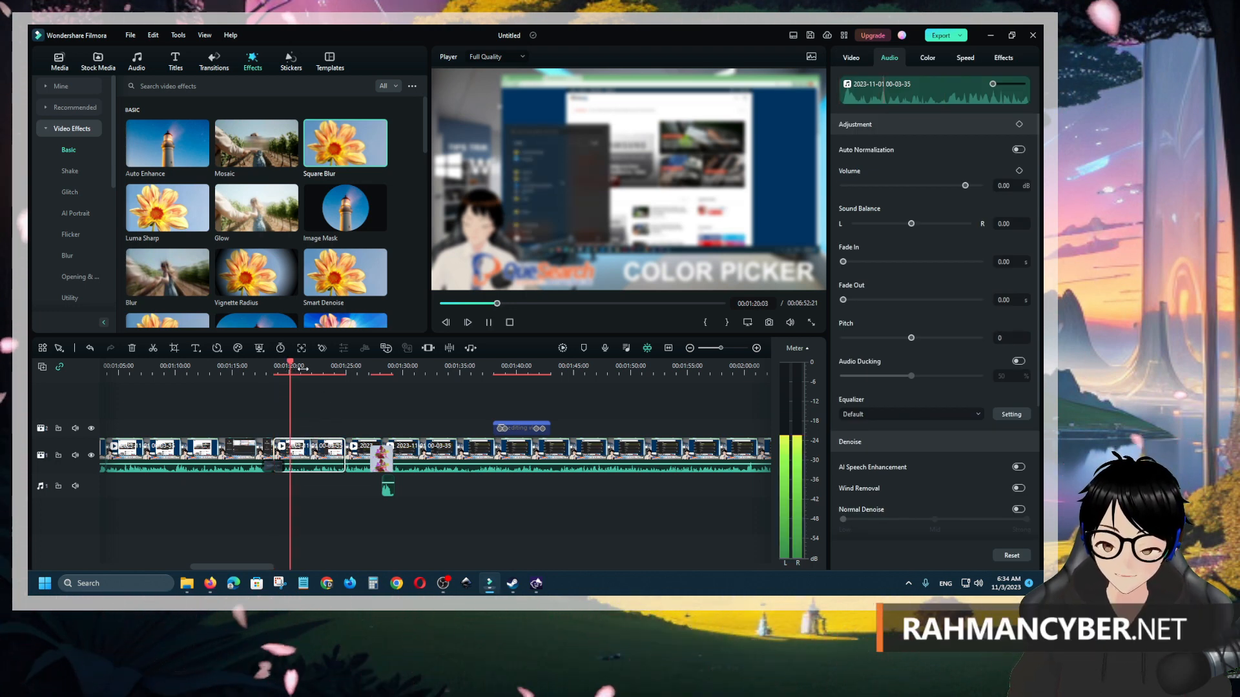
key("space")
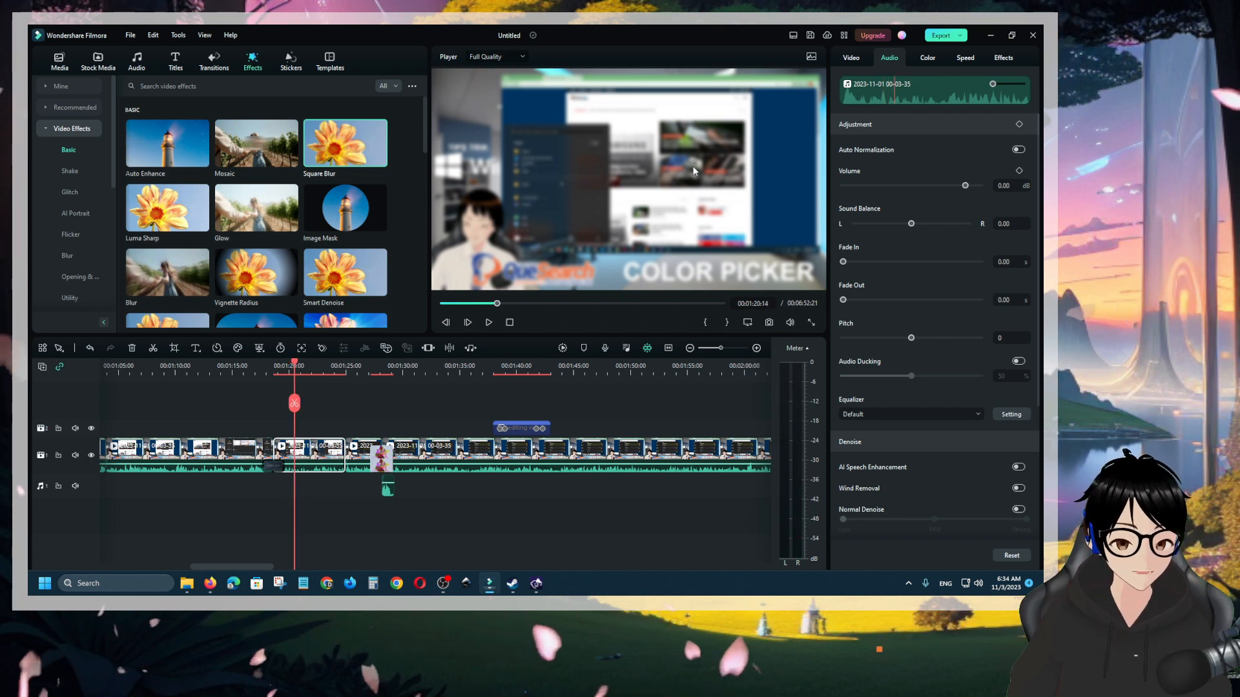
Step: Test Square Blur at size 0 and a lower opacity, and settle on size 4 with 100% opacity
left_click(1004, 58)
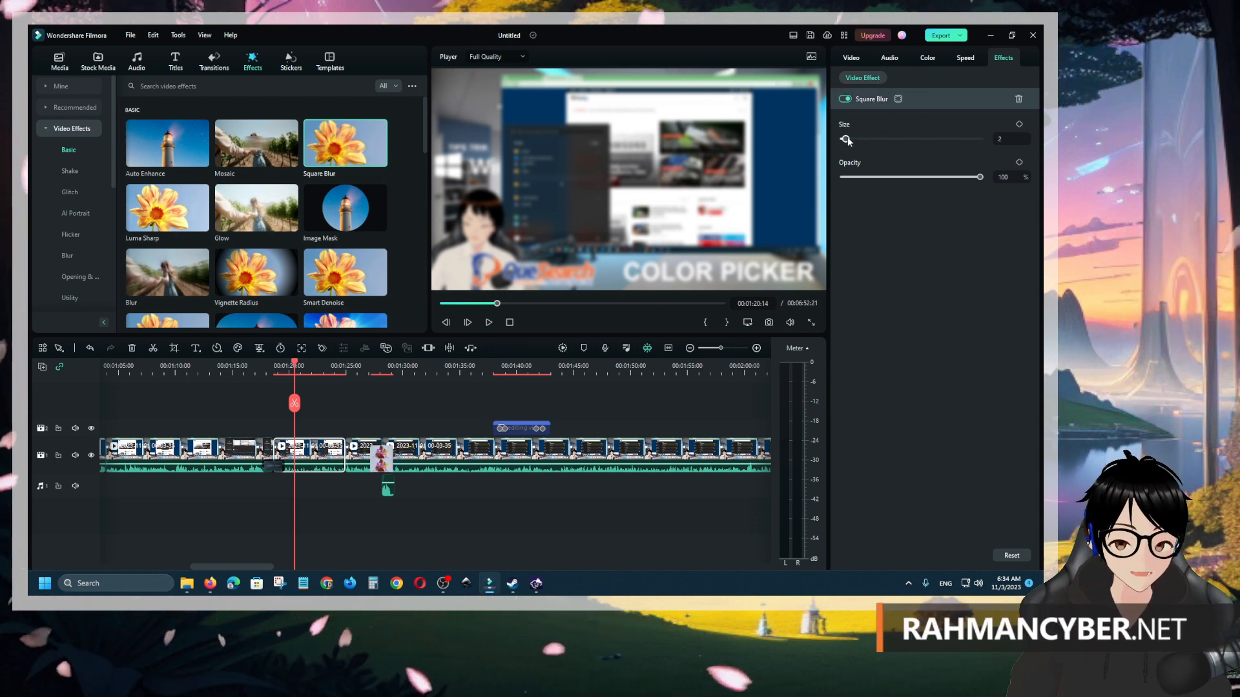
mouse_move(846, 139)
left_mouse_down()
mouse_move(885, 139)
mouse_move(840, 140)
left_mouse_up()
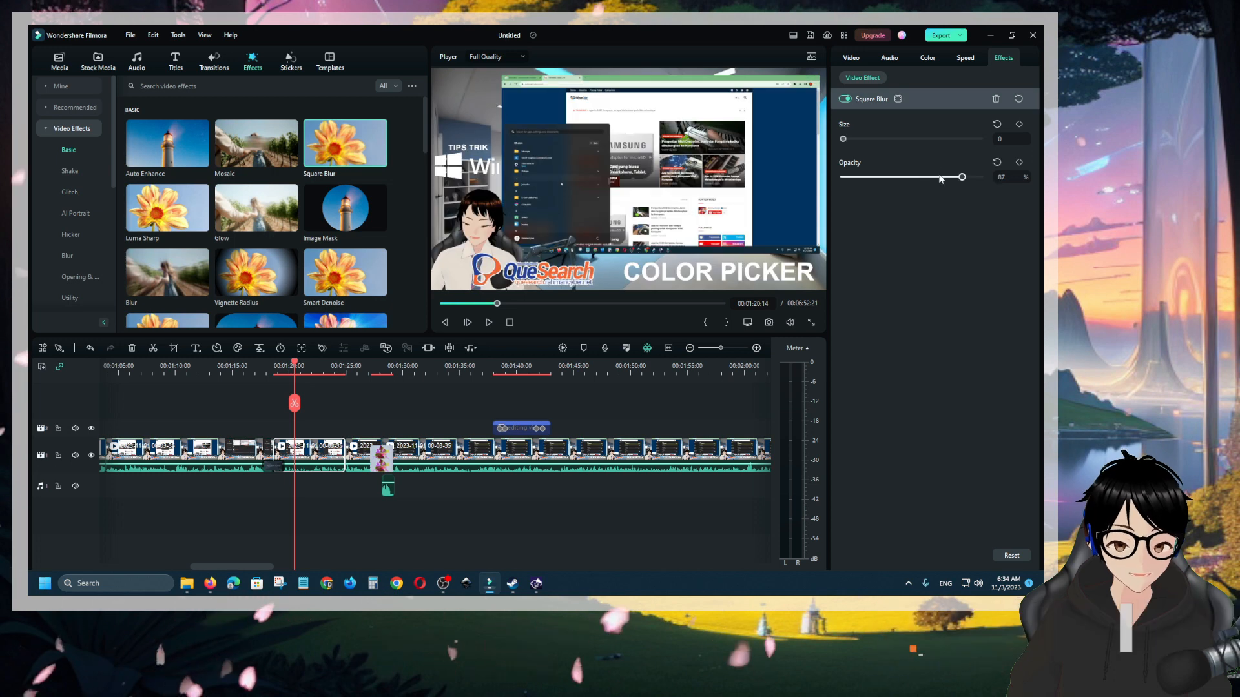
left_click_drag(940, 177, 902, 178)
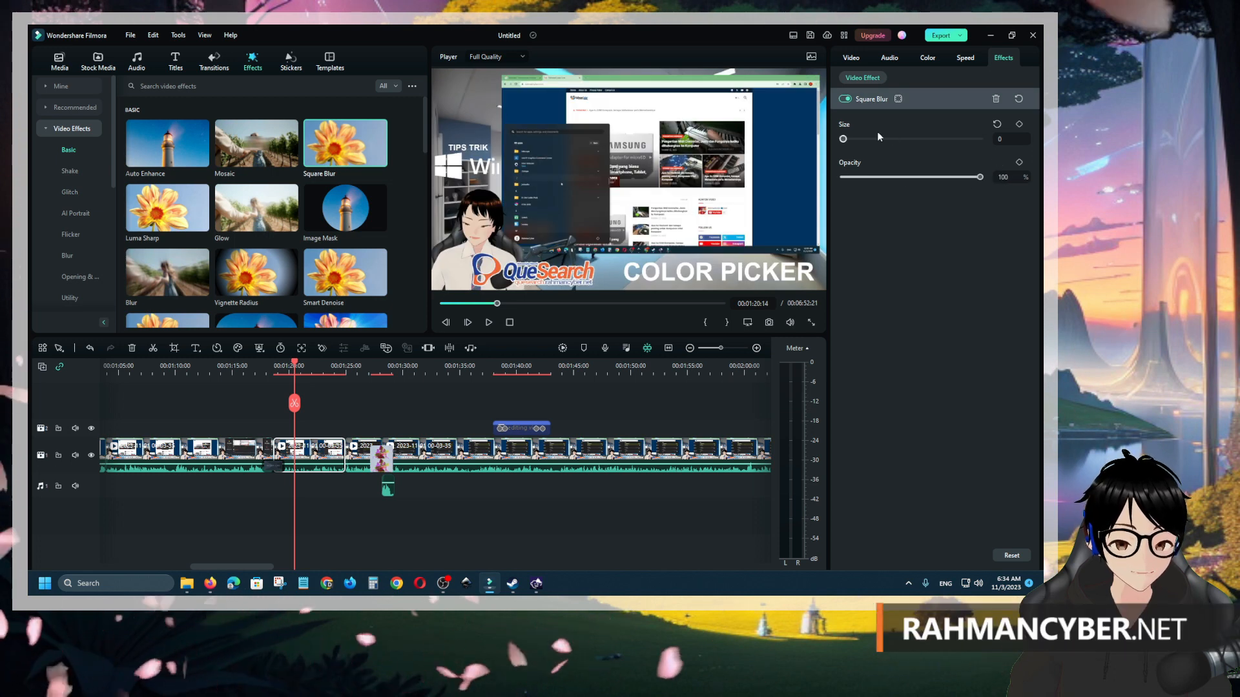
left_click_drag(844, 139, 847, 139)
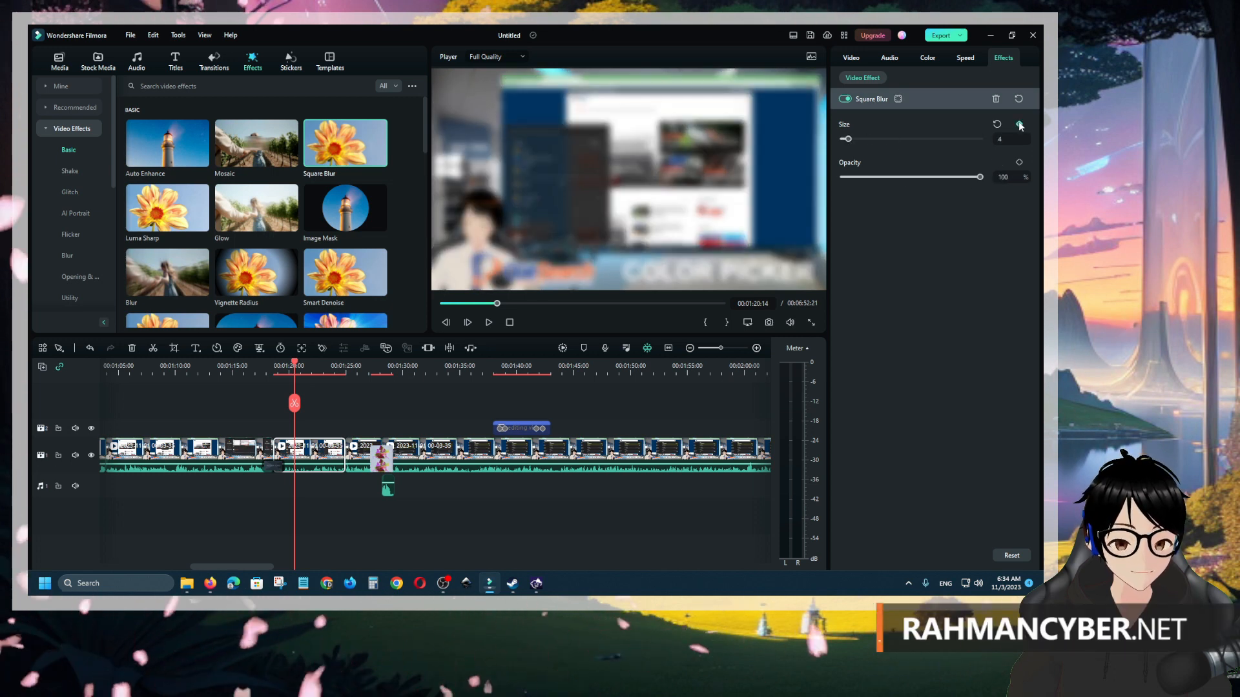
Step: Keyframe the Square Blur size from 4 at the start of the clip to 51 at 00:01:24:11, and scrub through the change
left_click_drag(295, 371, 275, 371)
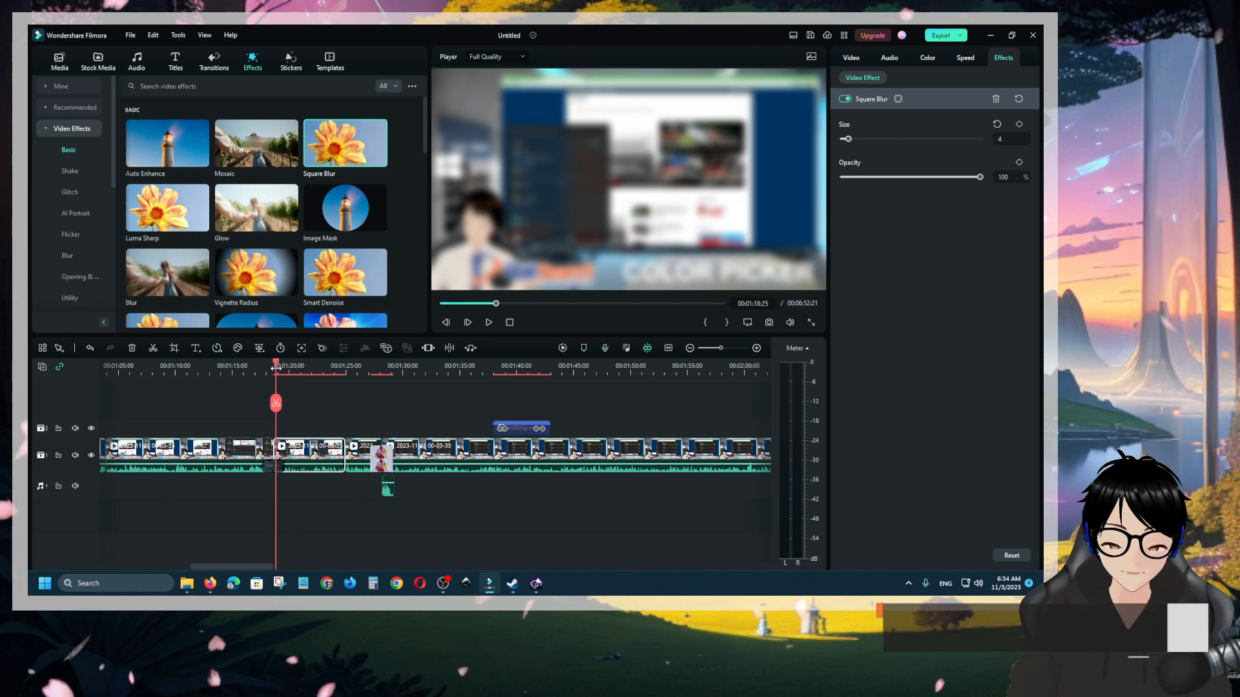
left_click(1018, 124)
left_click(339, 370)
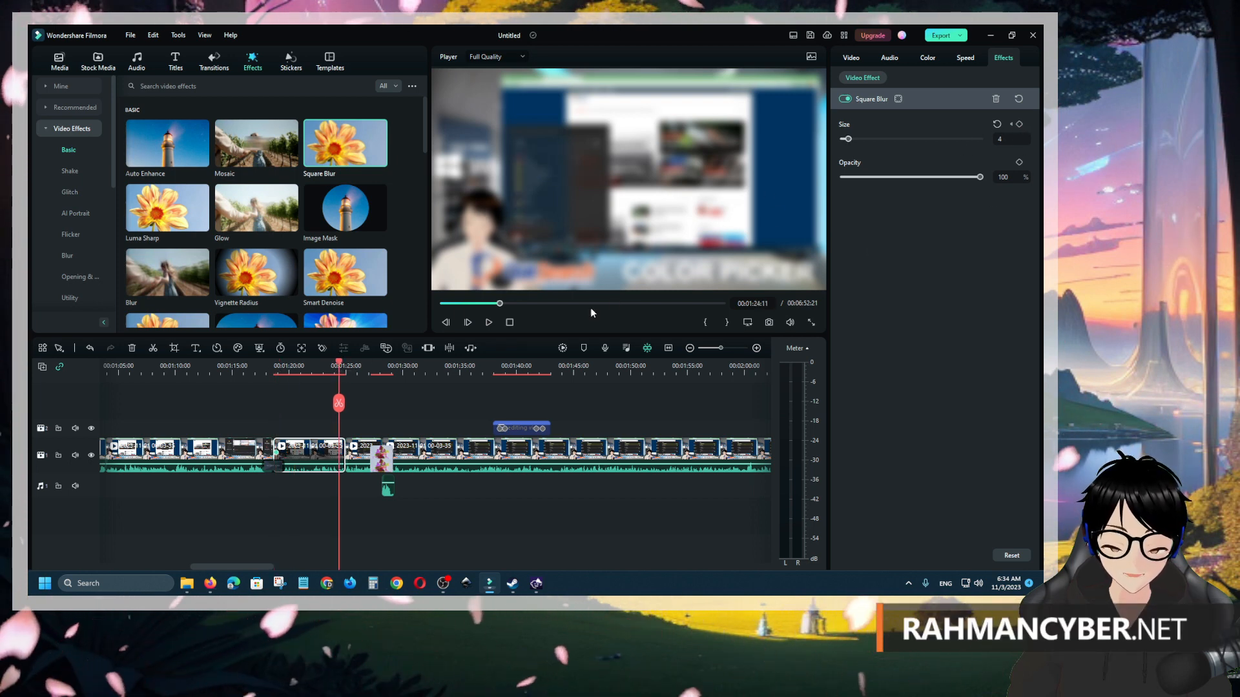
left_click_drag(848, 138, 913, 139)
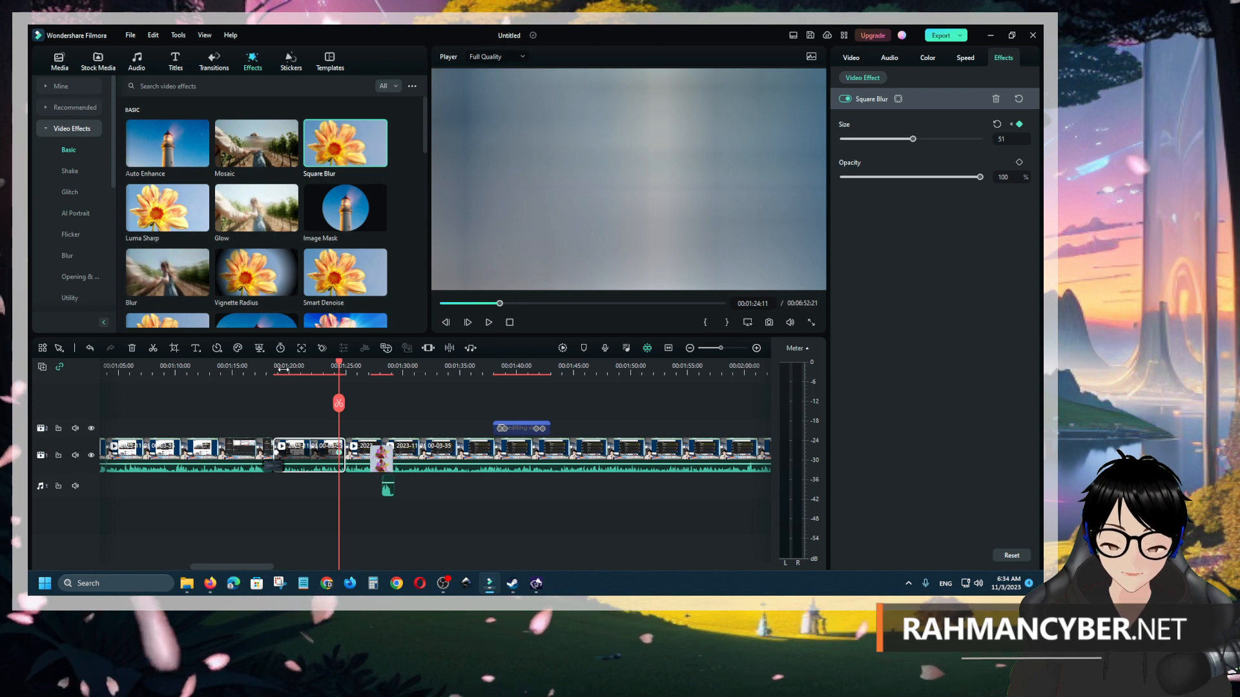
left_click_drag(282, 371, 337, 362)
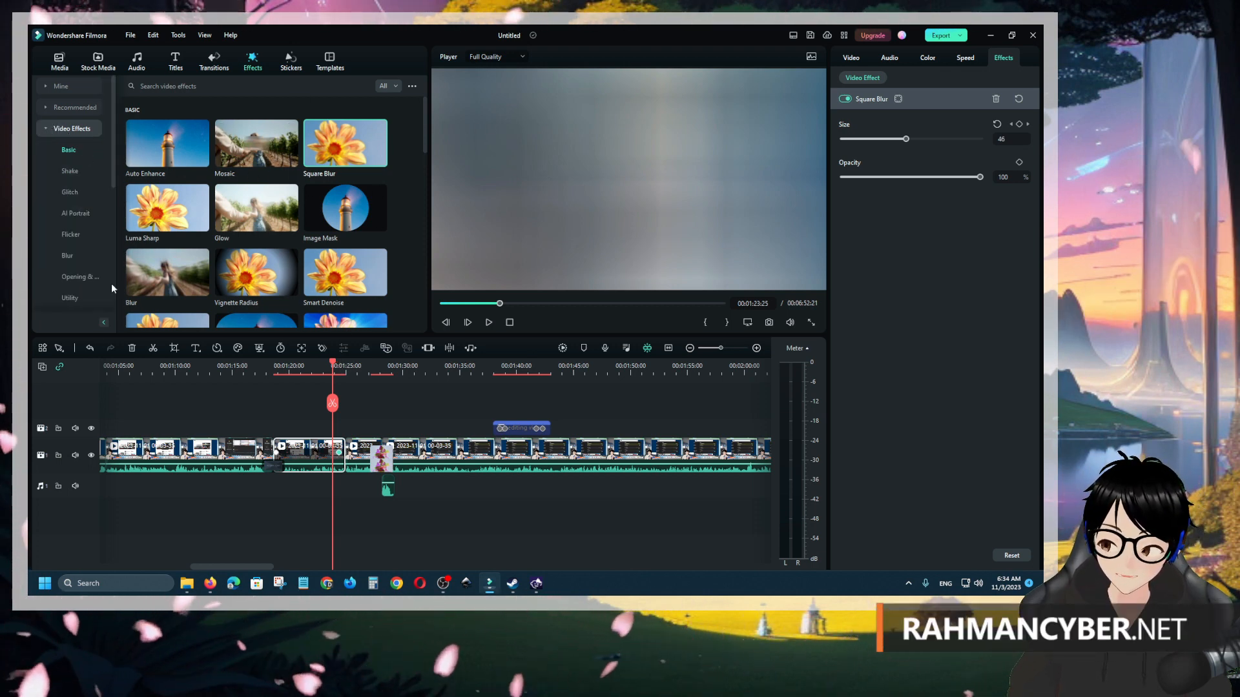
Step: Show only the free filters in the Filter & LUT effects
left_click(45, 129)
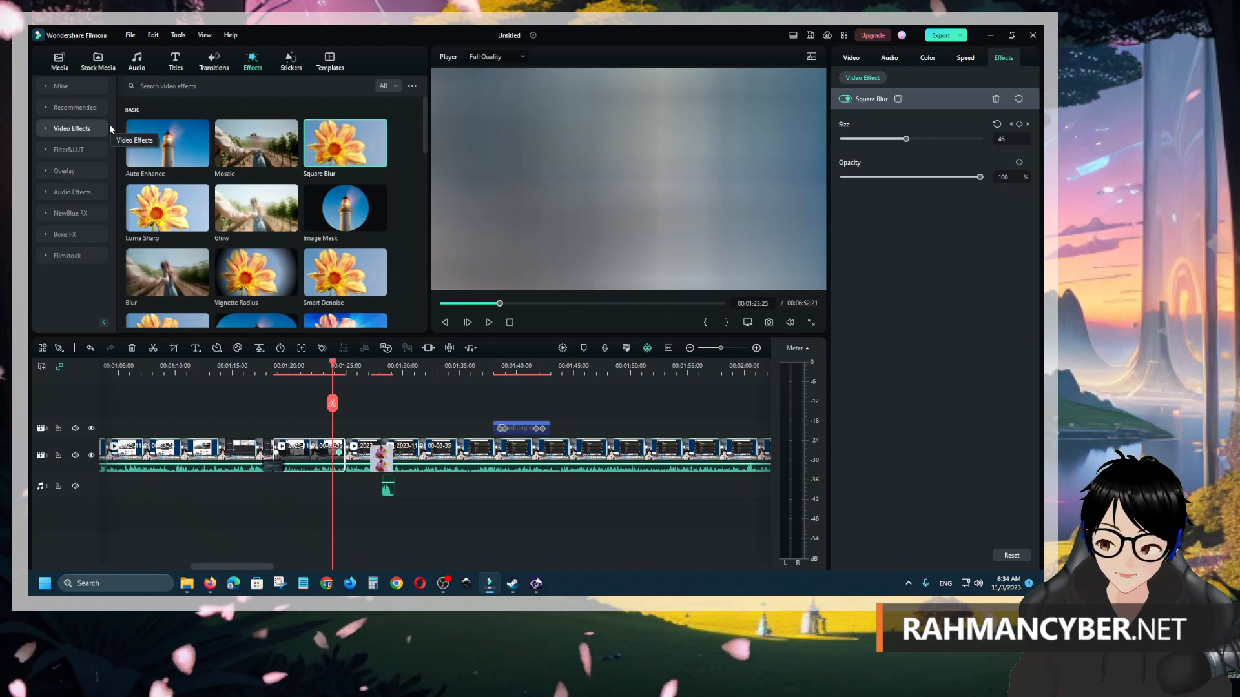
left_click(78, 147)
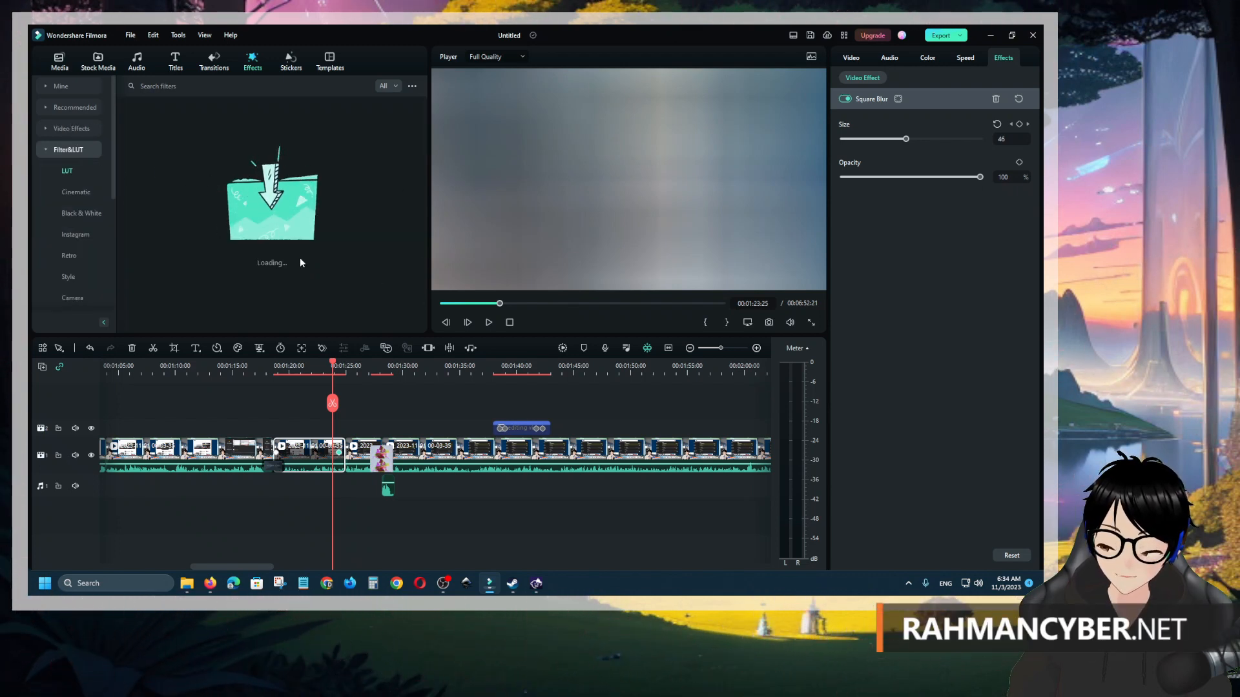
left_click(285, 366)
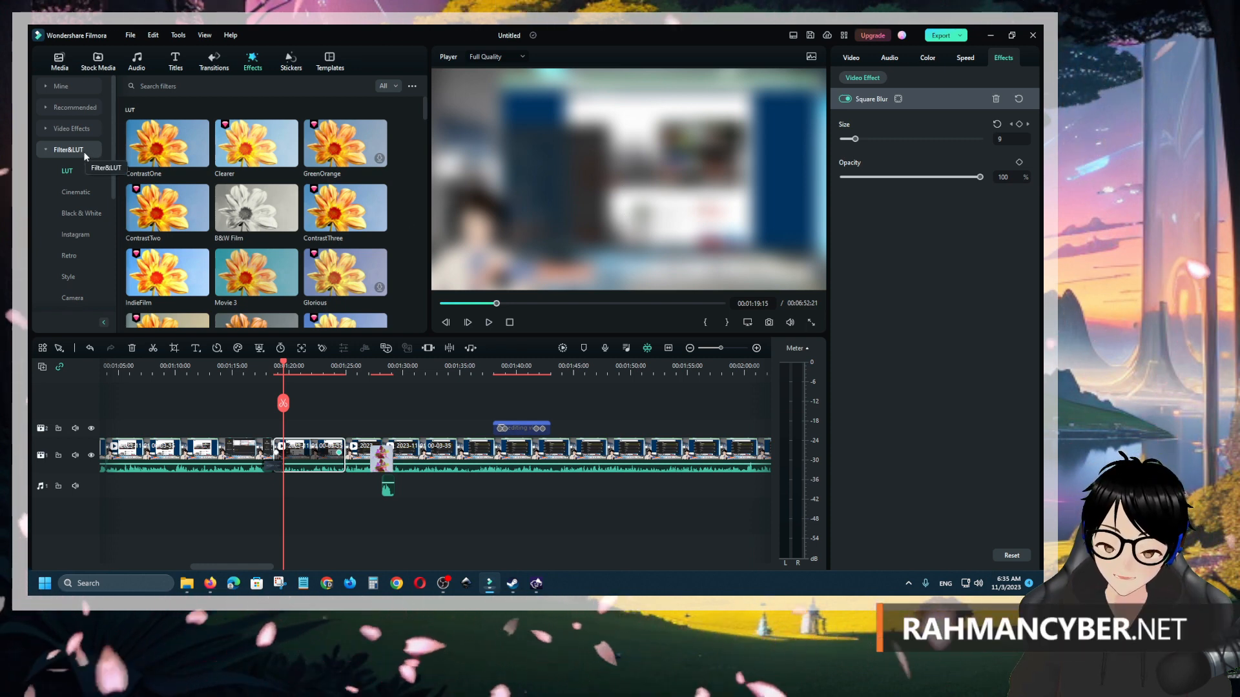
left_click(390, 88)
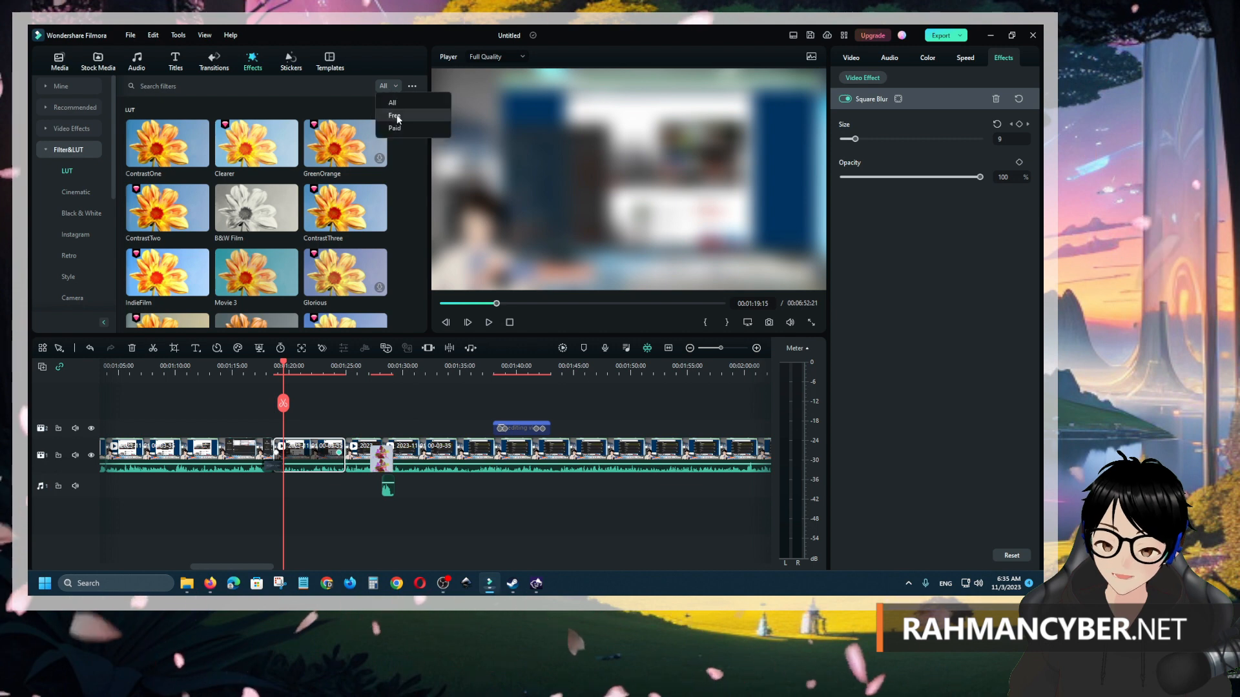
left_click(397, 119)
Step: Try the Cool Film LUT above the main video clip from 00:01:13:26, and undo its placement
left_click(231, 373)
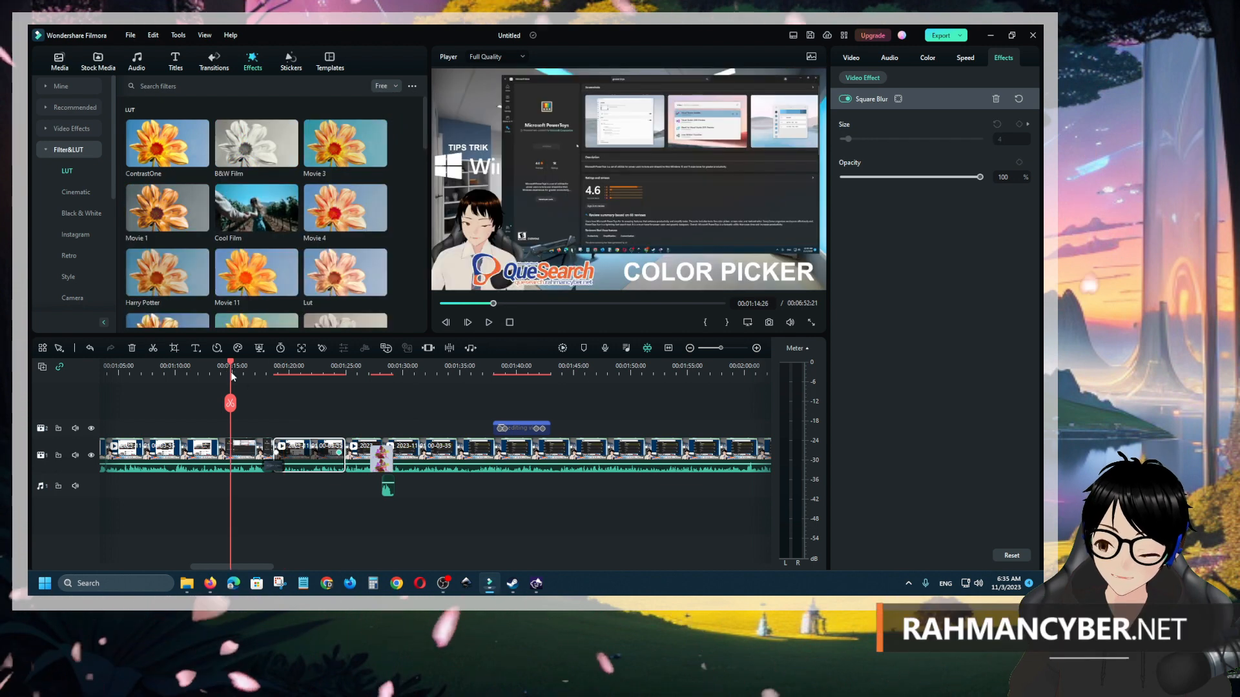
left_click(246, 450)
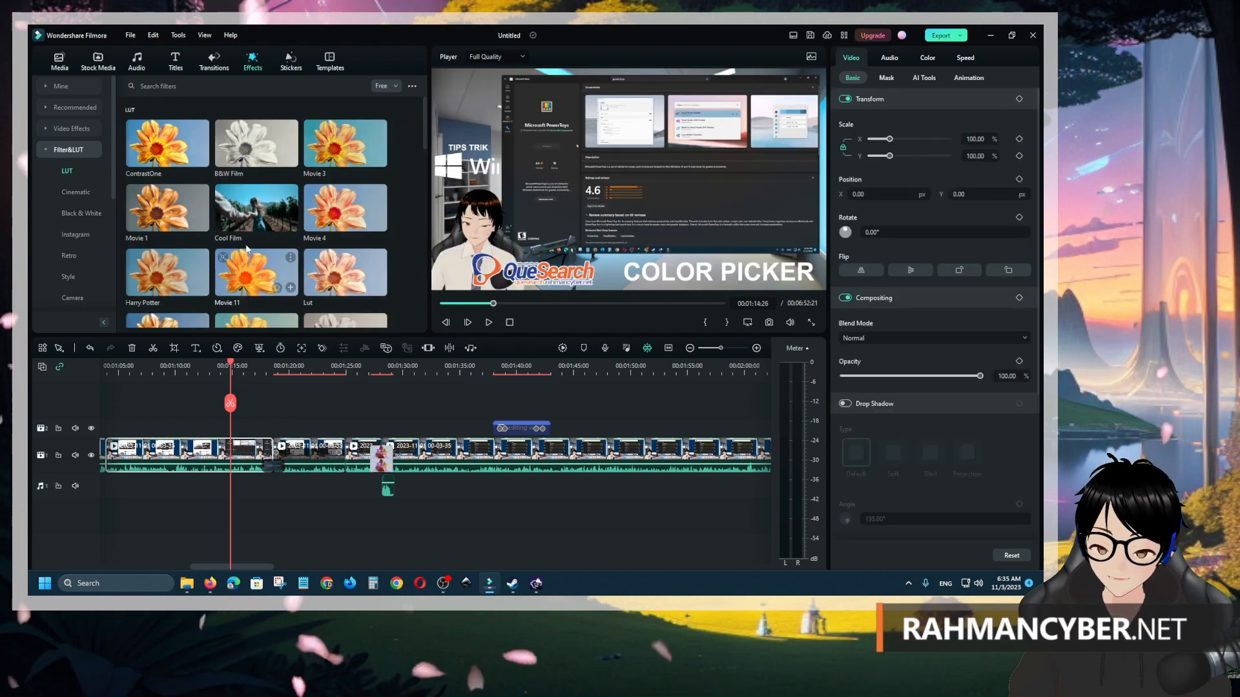
left_click_drag(250, 215, 221, 430)
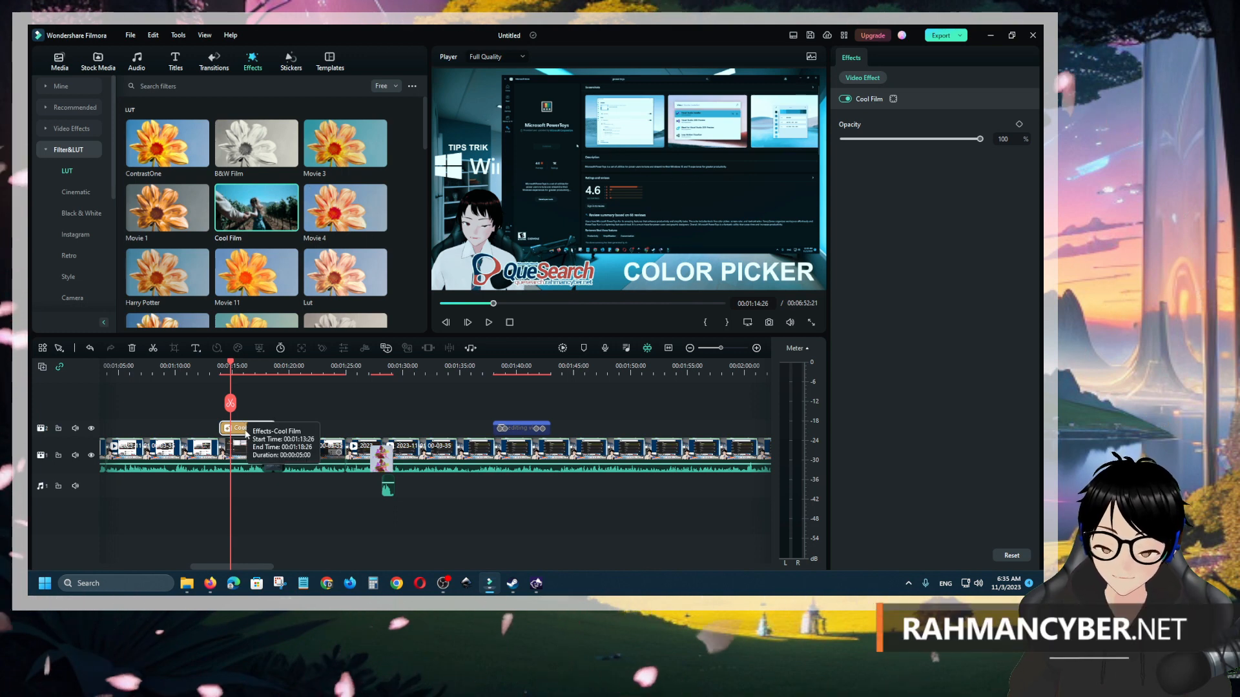
key("ctrl+z")
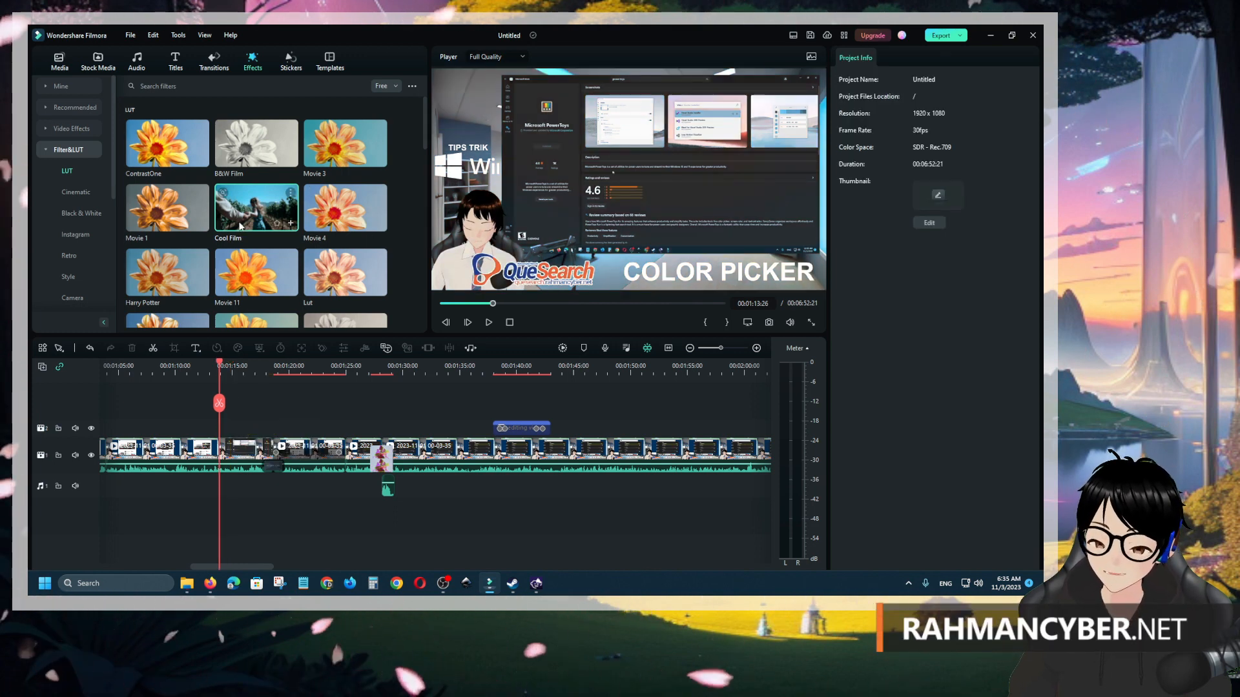
Step: Try the B&W Film LUT as a block above the clip before the blurred one, delete it, and apply the LUT directly to that clip
left_click_drag(252, 150, 206, 433)
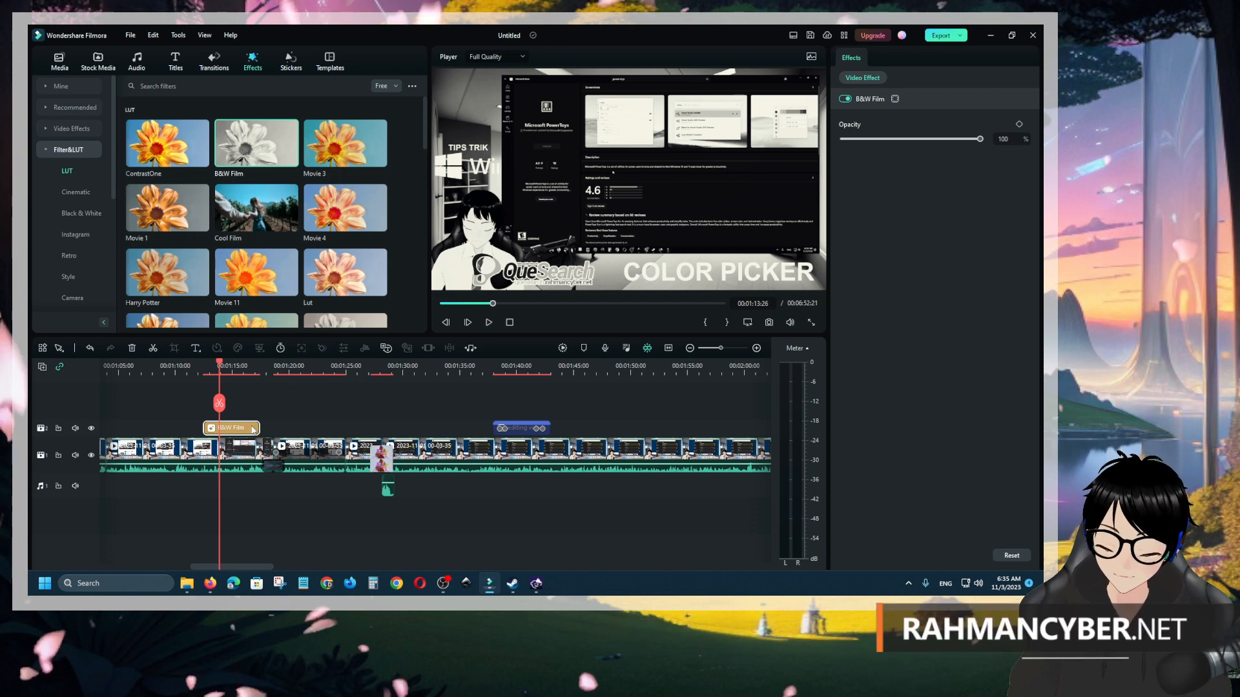
key("Delete")
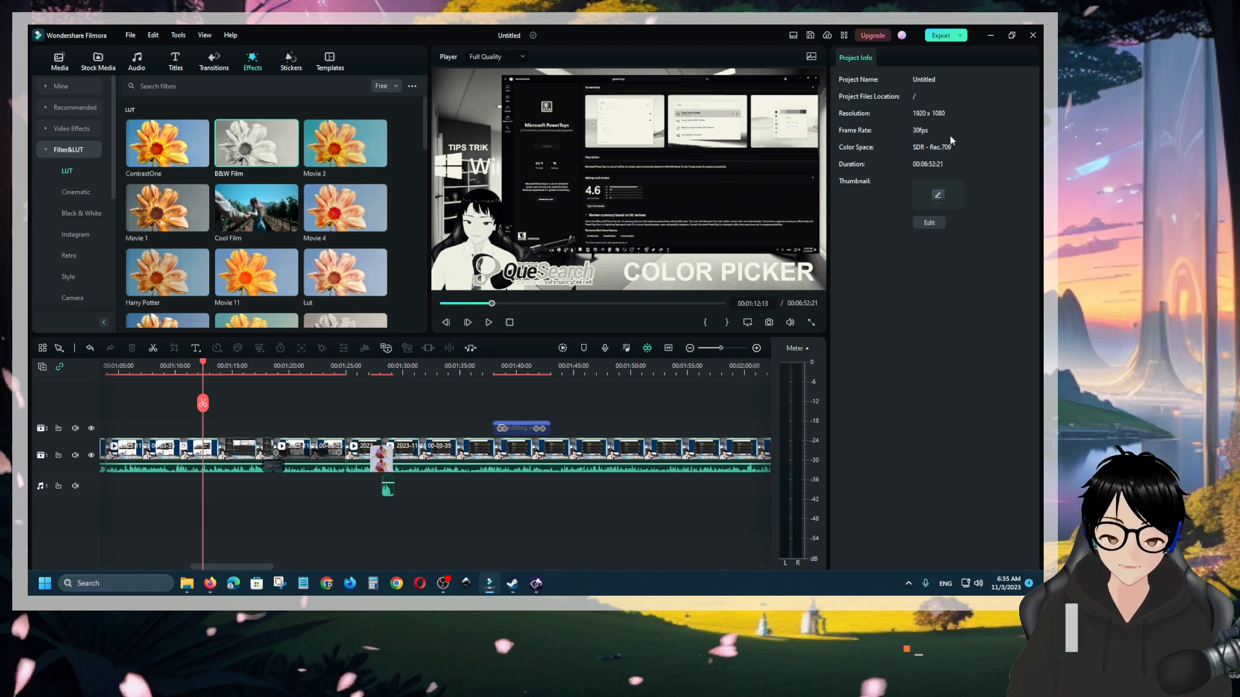
left_click(253, 450)
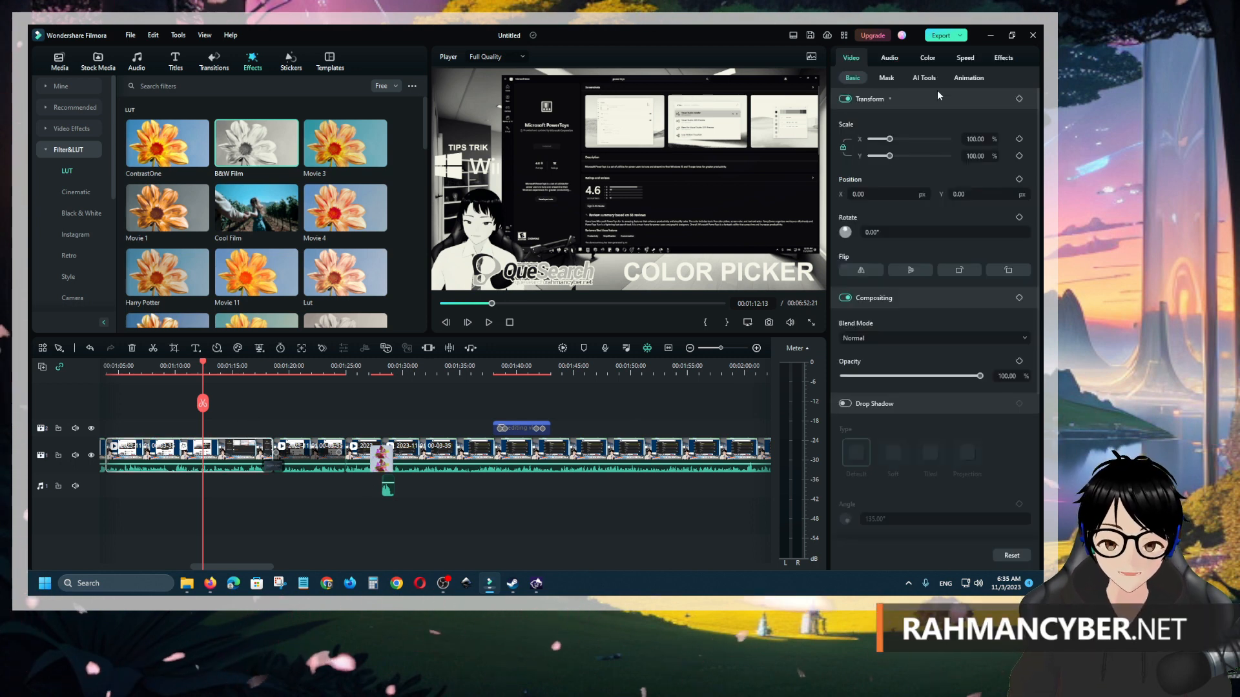
left_click(1002, 58)
mouse_move(980, 140)
left_mouse_down()
mouse_move(931, 155)
mouse_move(995, 150)
left_mouse_up()
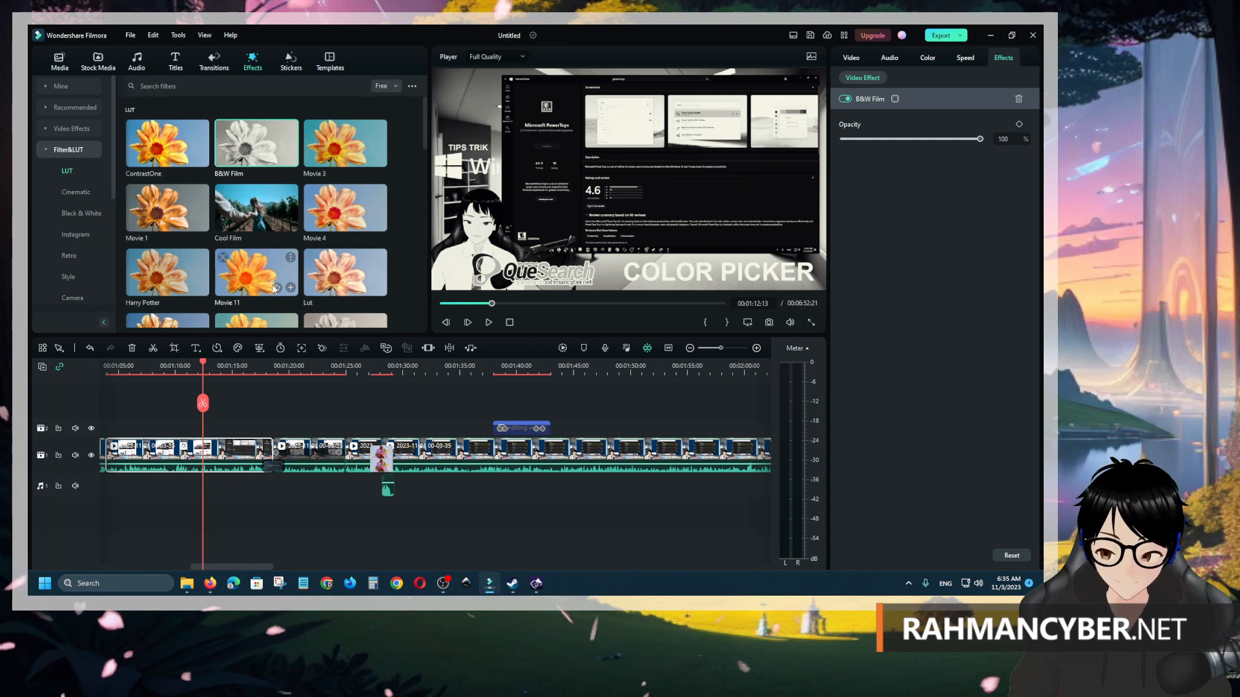
Step: Look through the Cinematic, Black & White and Style filter categories
left_click(75, 192)
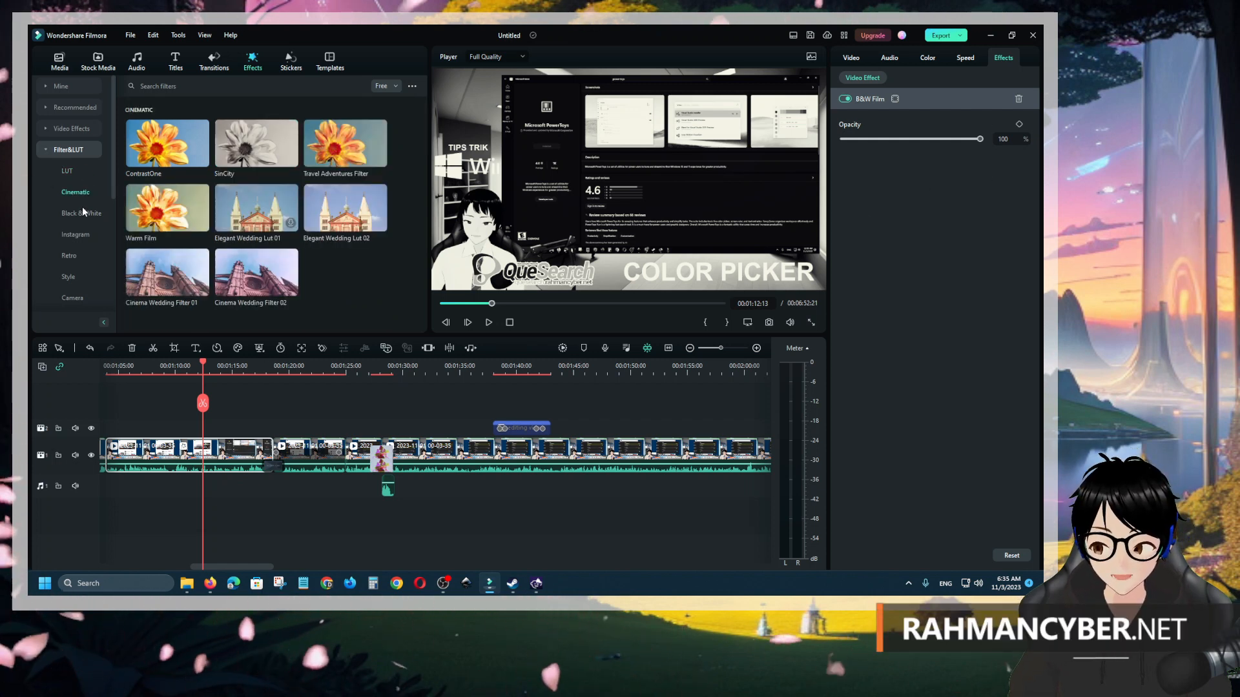
left_click(81, 213)
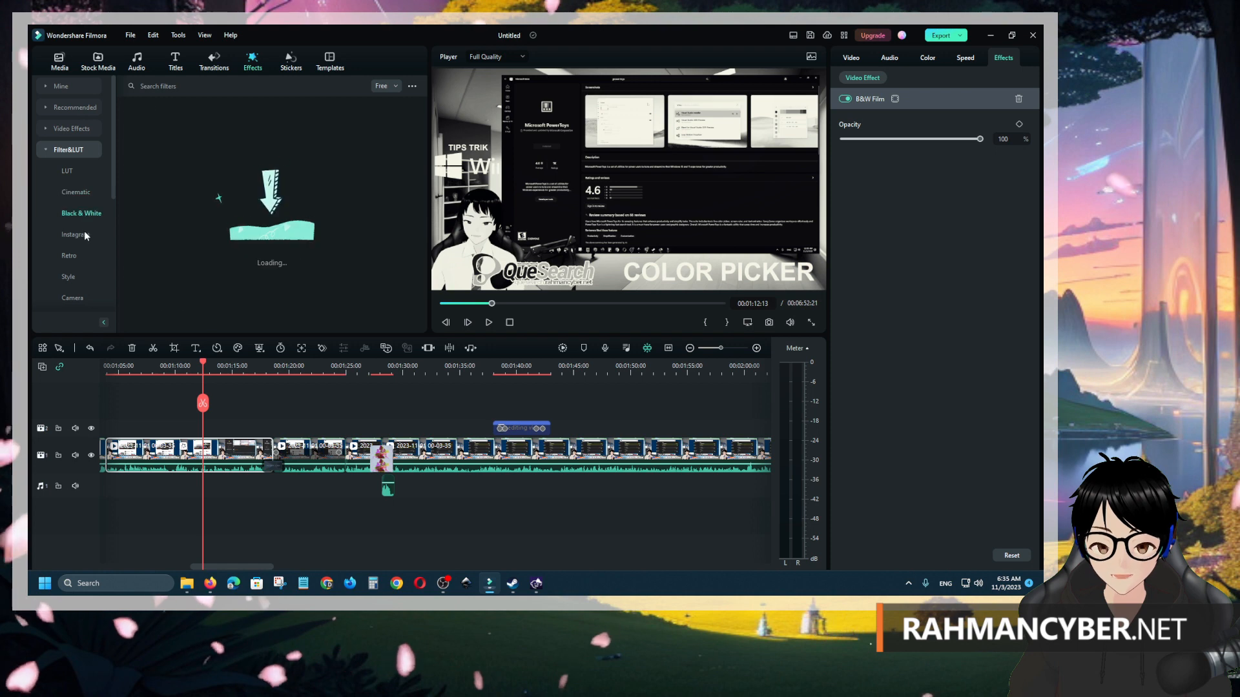
left_click(86, 277)
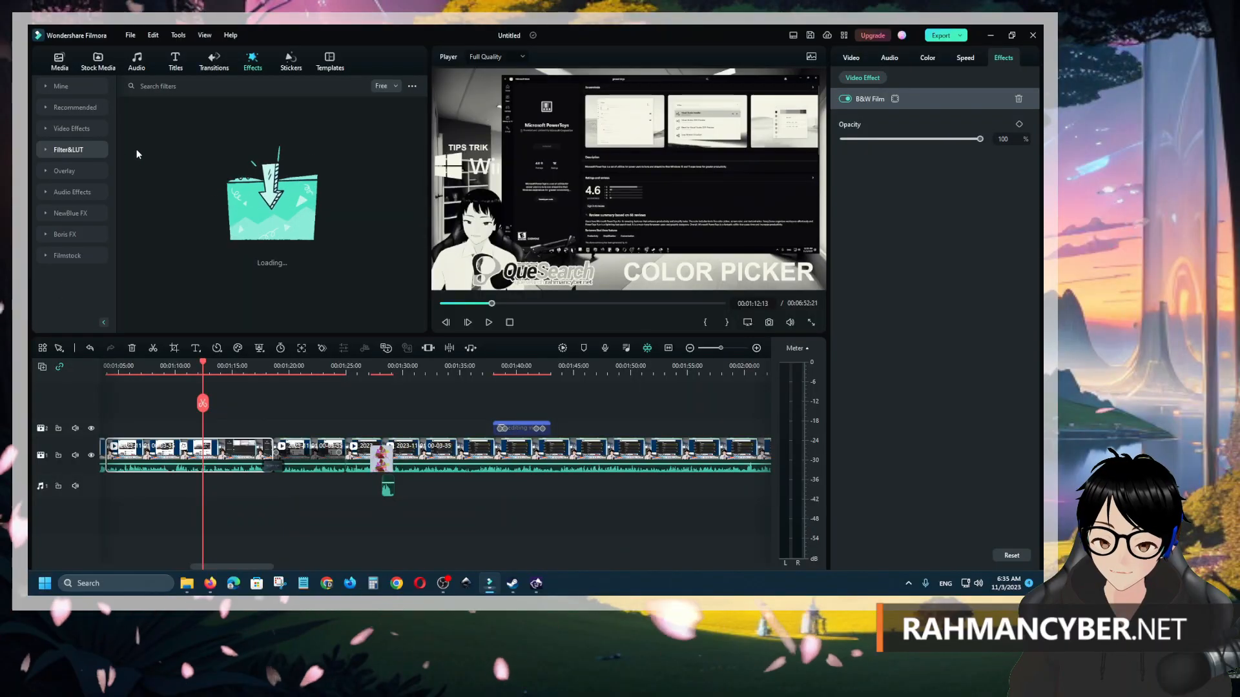
Step: Place the Shiny Golden Pack Overlay 06 above the black-and-white clip at about 00:01:10, followed directly by the gold-sparkle Streaming Gaming overlay, and preview both
left_click(80, 169)
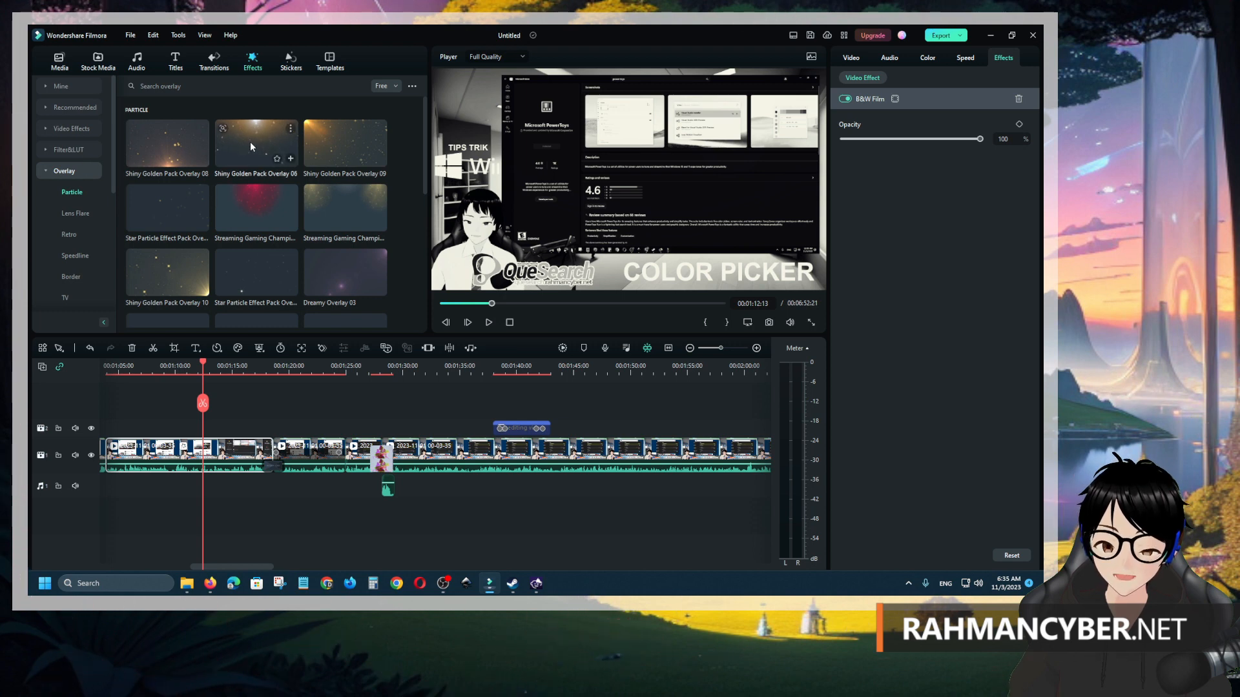
left_click_drag(250, 142, 213, 366)
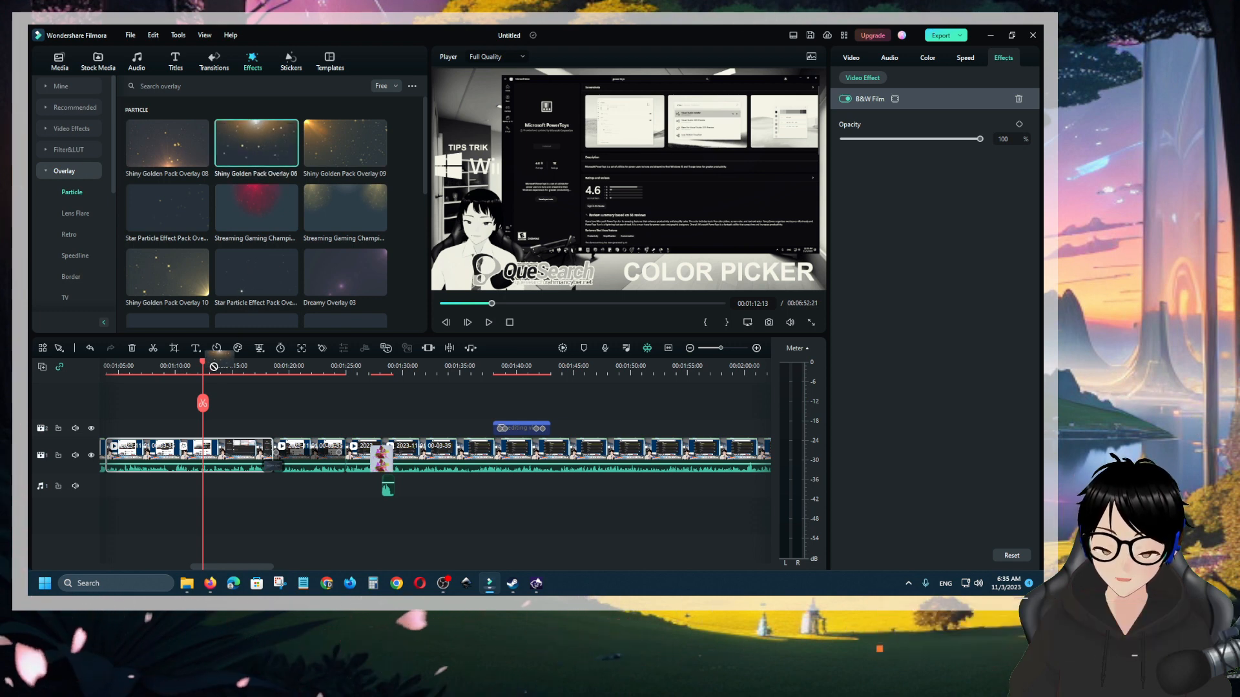
mouse_move(182, 442)
left_mouse_down()
mouse_move(242, 435)
mouse_move(182, 429)
left_mouse_up()
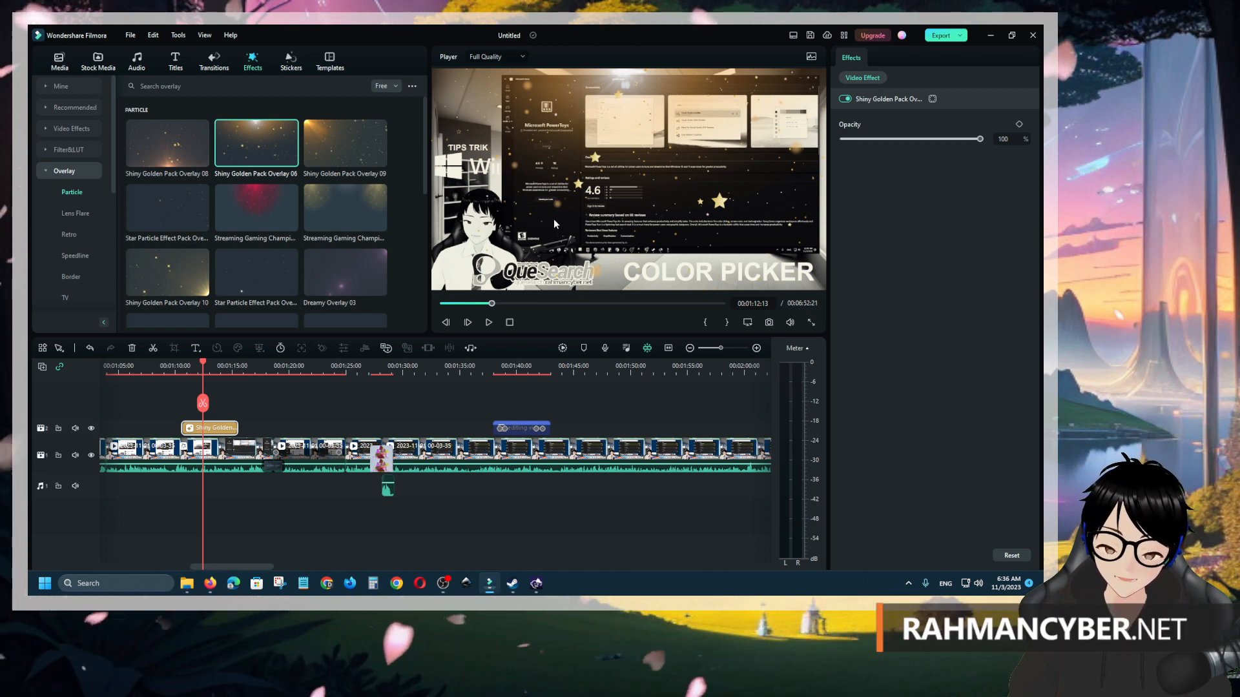
left_click(185, 366)
left_click_drag(345, 208, 252, 427)
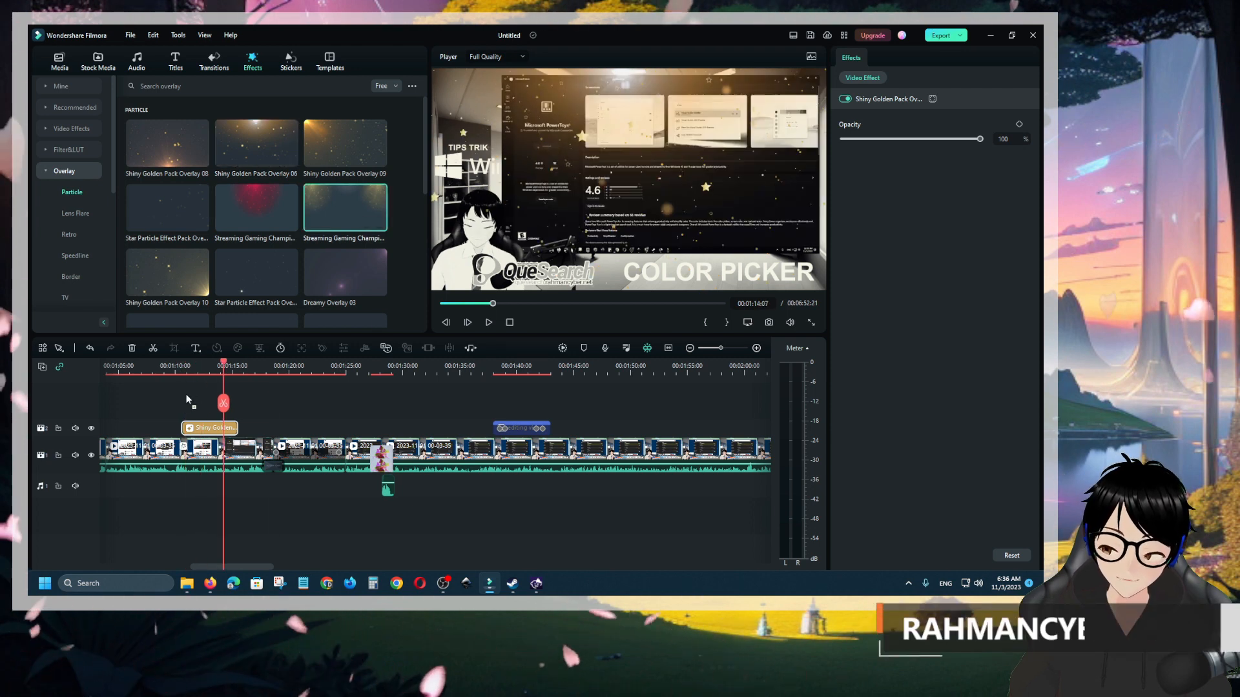
mouse_move(260, 367)
left_mouse_down()
mouse_move(273, 369)
mouse_move(255, 367)
left_mouse_up()
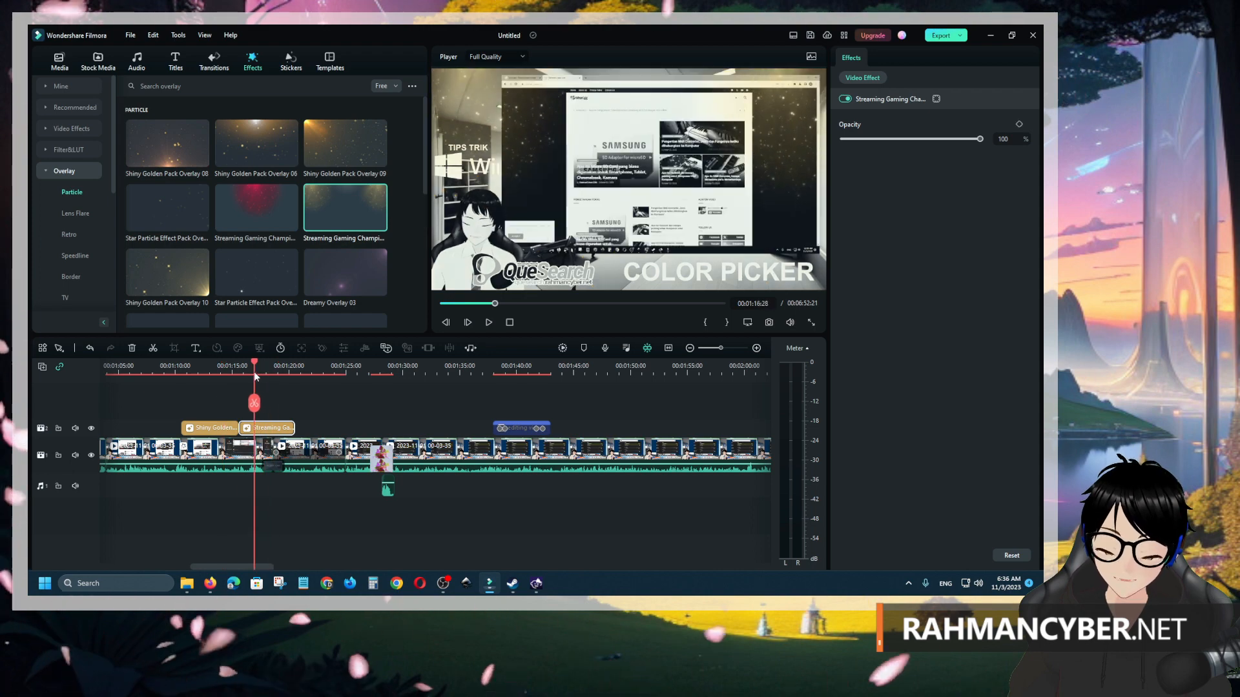
Step: Look through the Particle, Lens Flare and Retro overlays, and preview the Streaming Gaming overlay on top of the blurred clip
scroll(235, 268, "down", 10)
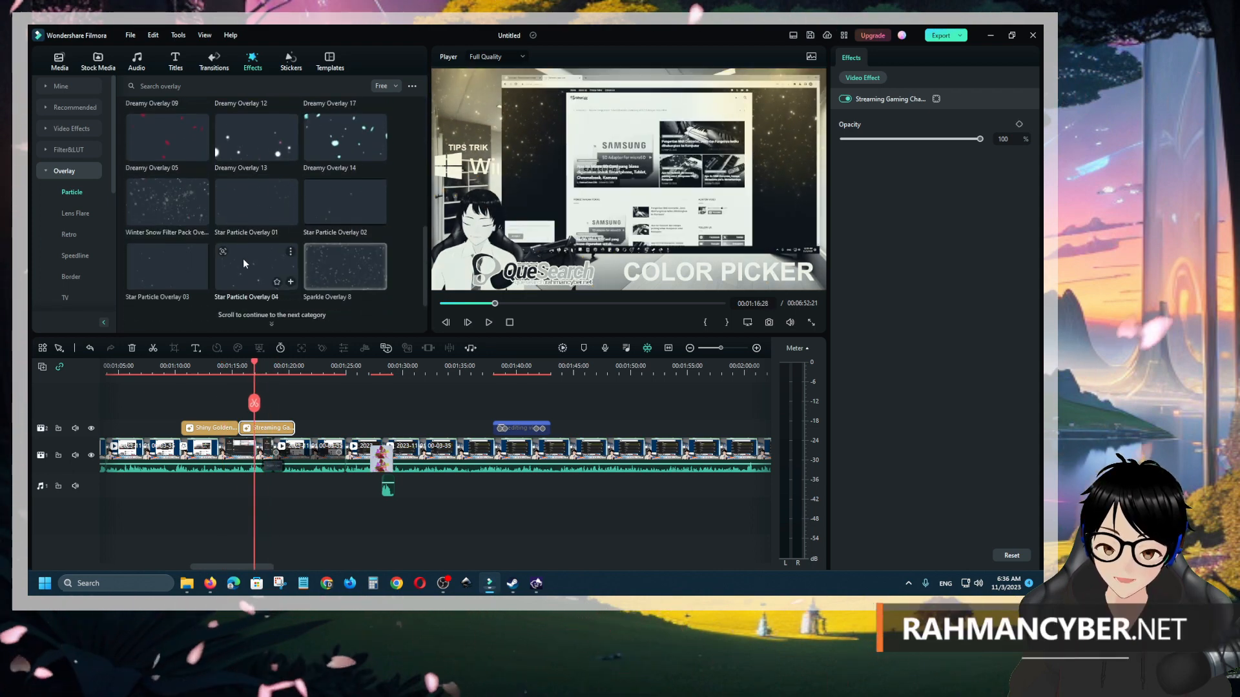
left_click(90, 214)
left_click(81, 233)
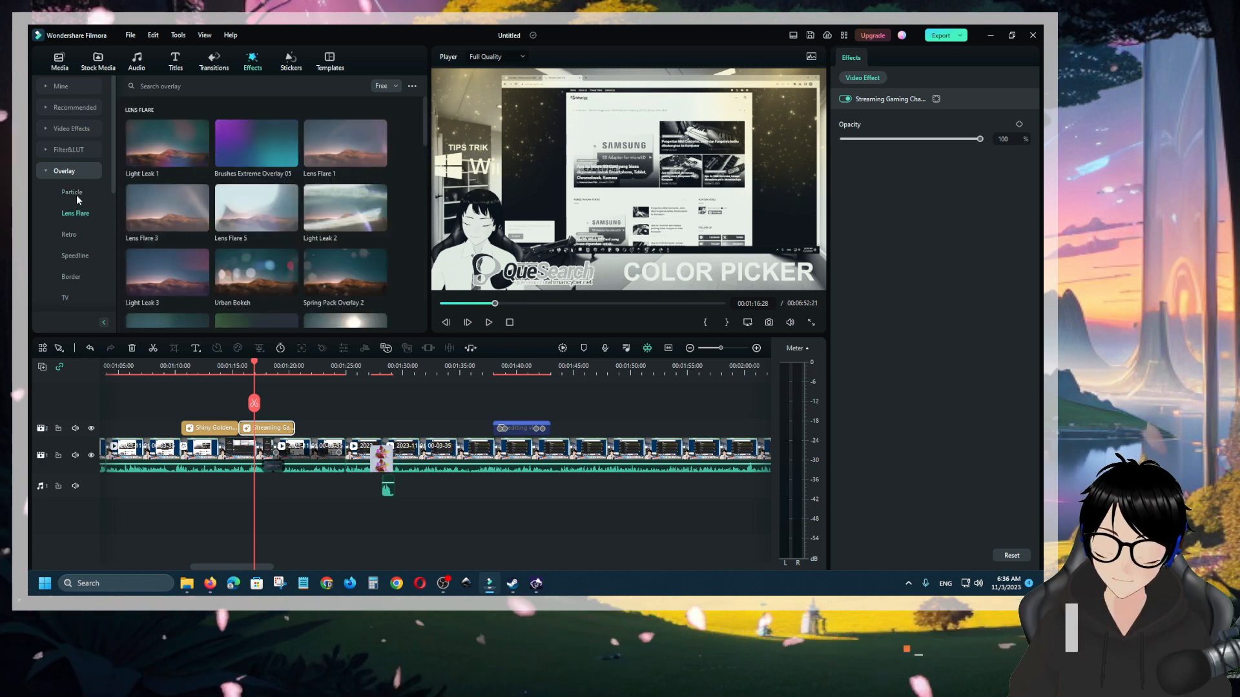
left_click(75, 214)
left_click(71, 234)
left_click(75, 255)
left_click(71, 213)
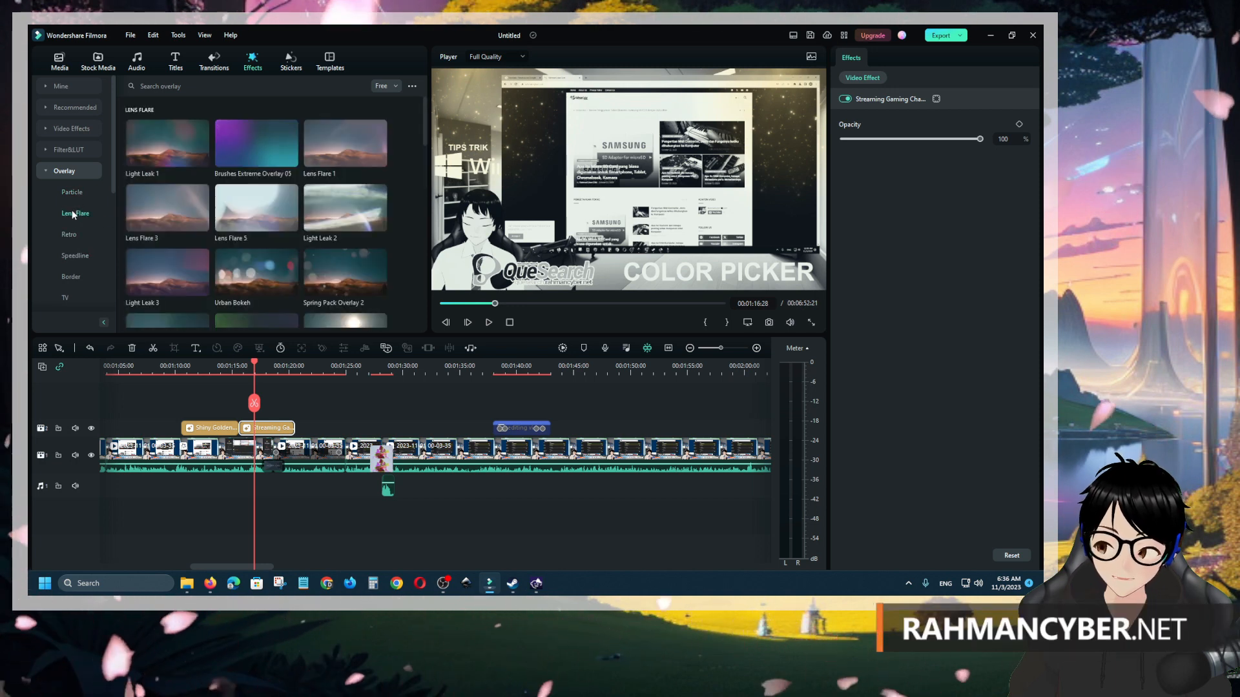
left_click(70, 235)
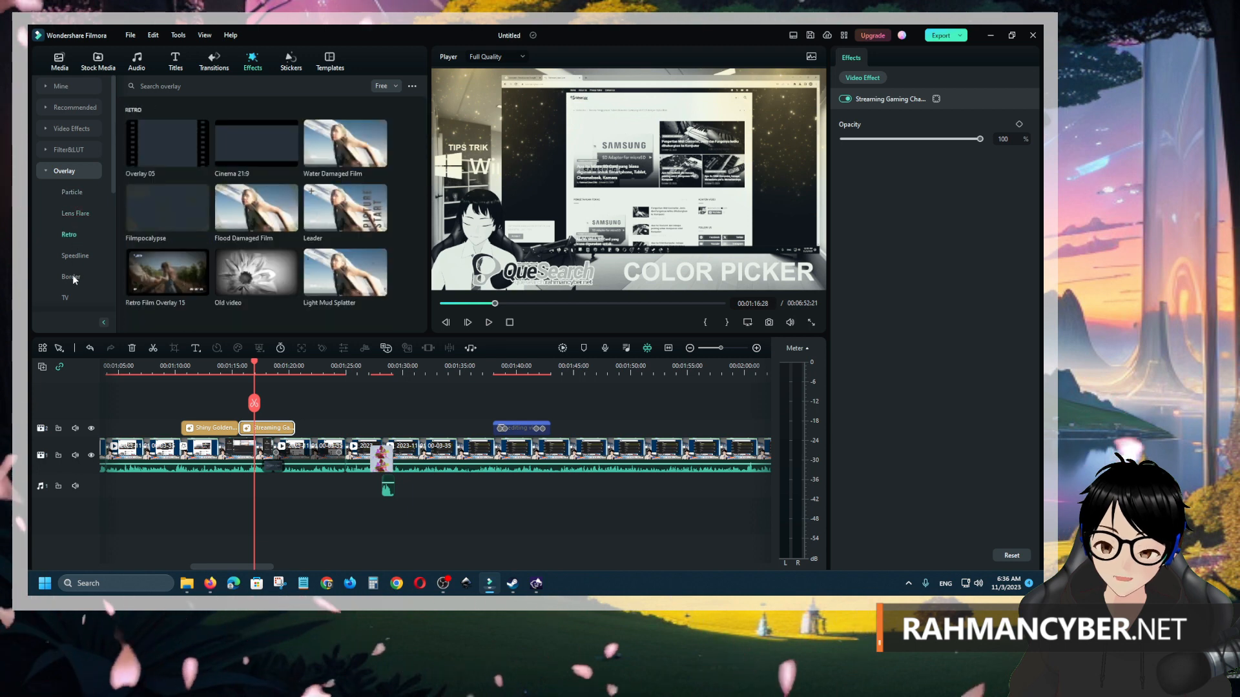
scroll(76, 252, "down", 2)
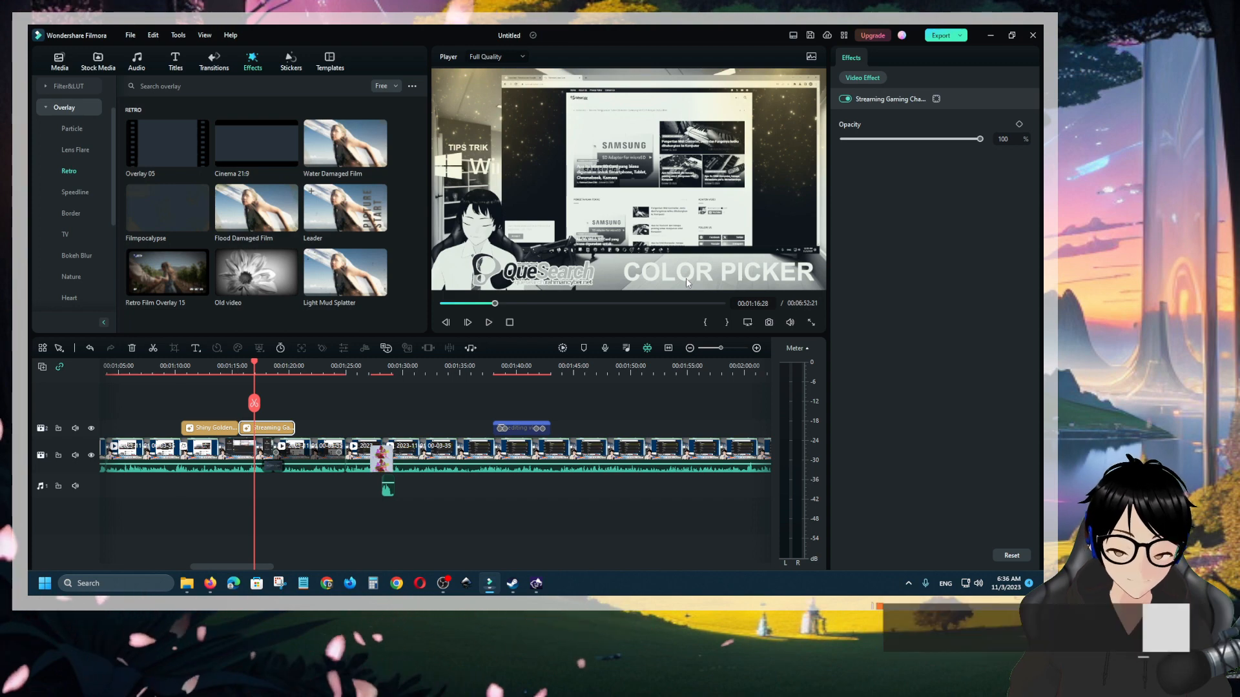
left_click_drag(275, 373, 285, 373)
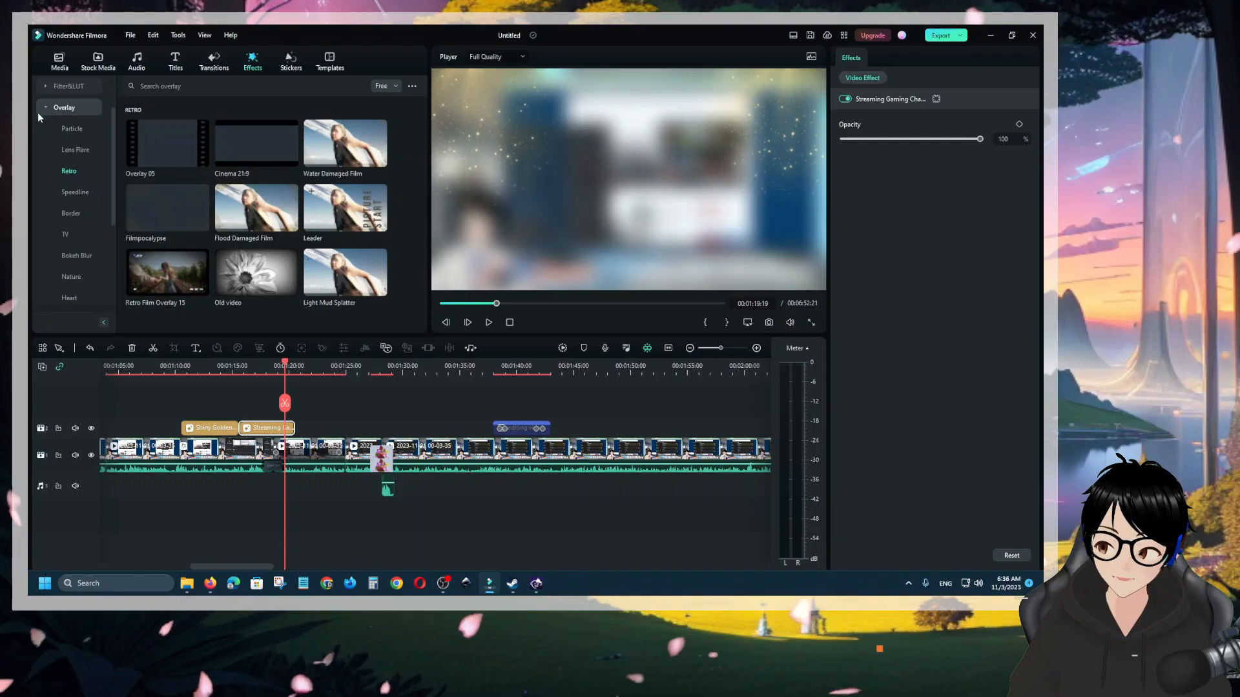
Step: Apply the Old Radio voice filter to the blurred clip, play it briefly, and open the clip's effect settings
left_click(79, 193)
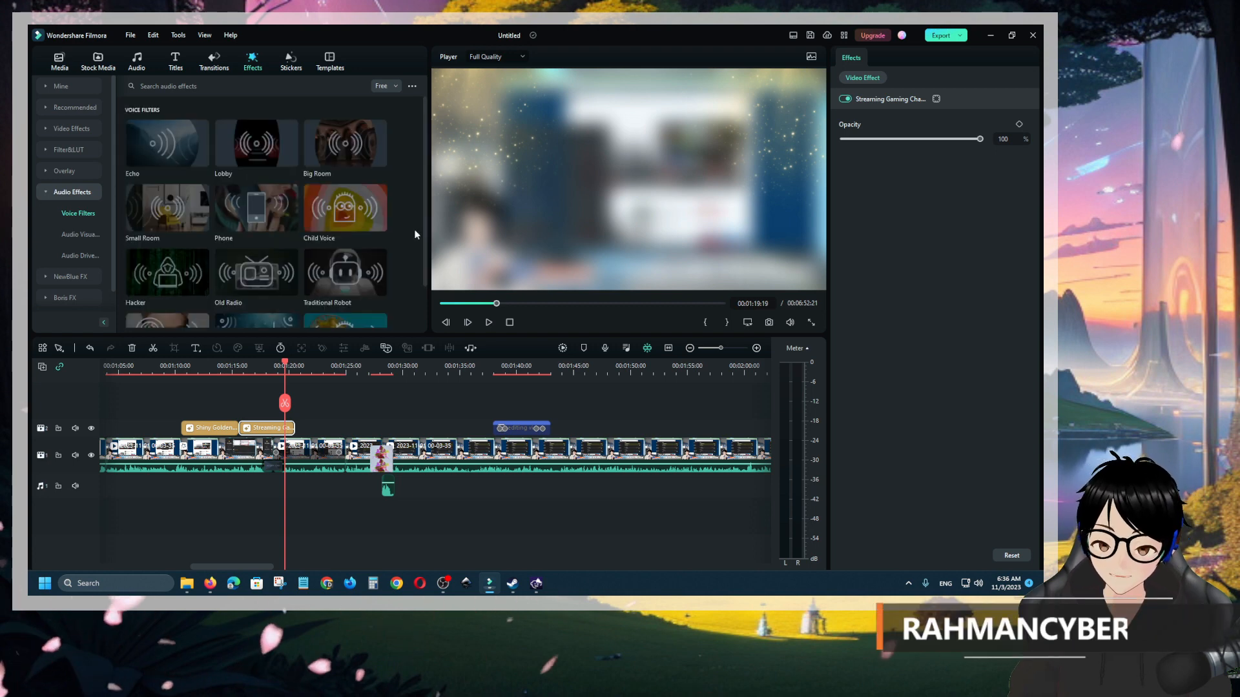
scroll(354, 191, "down", 1)
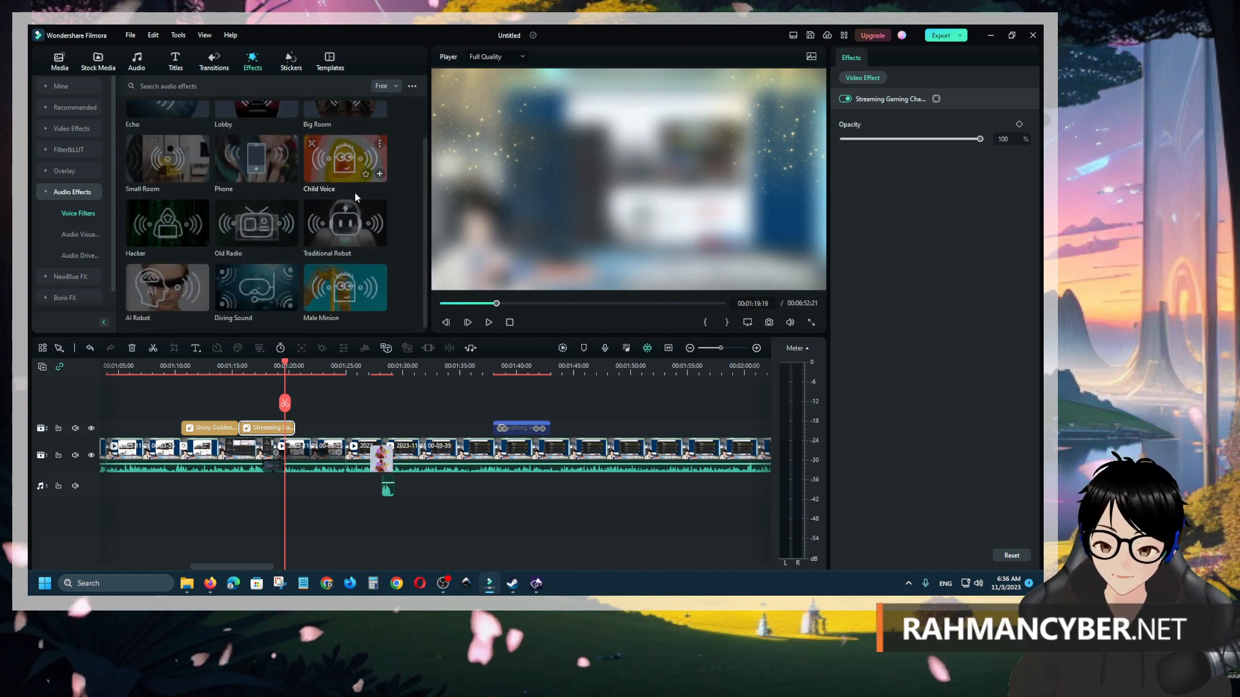
left_click_drag(252, 233, 314, 461)
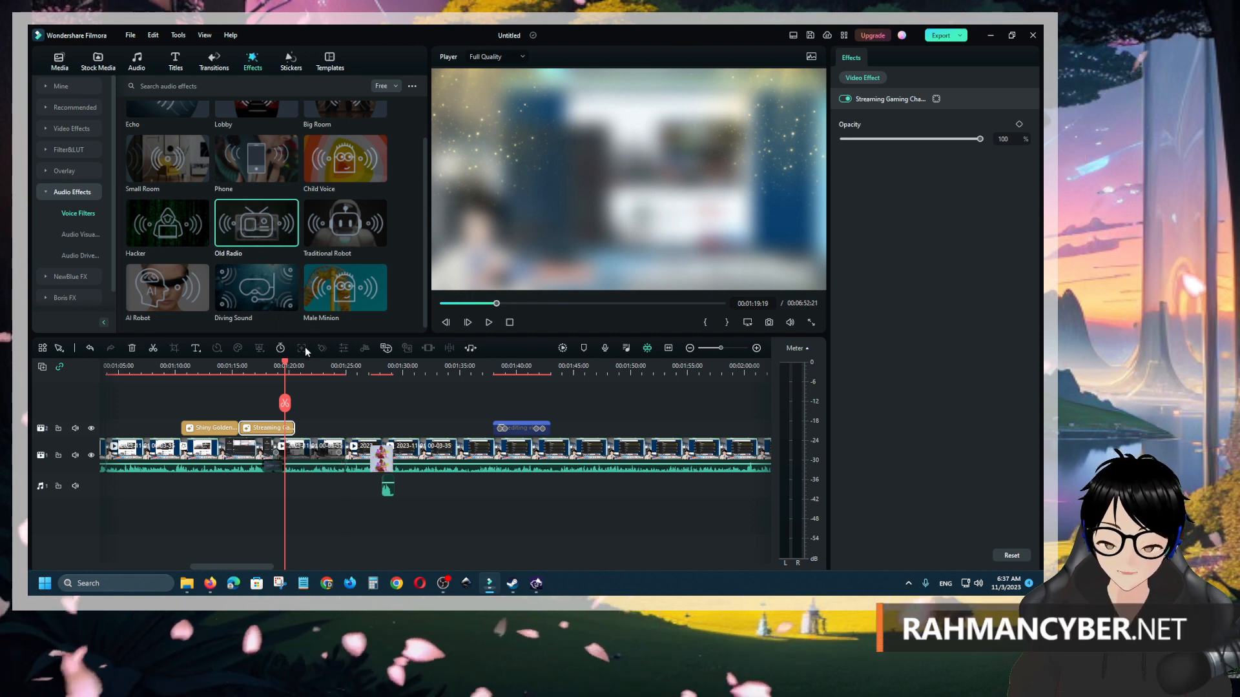
left_click(318, 371)
key("space")
key("space")
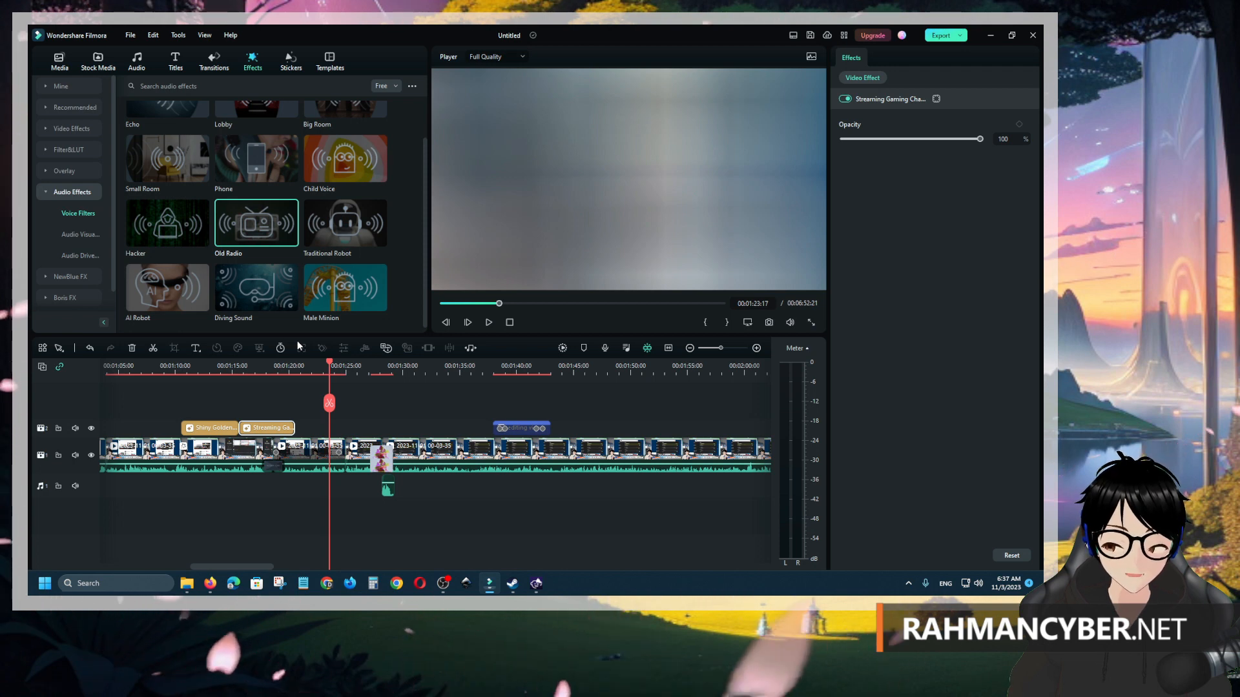
left_click(310, 452)
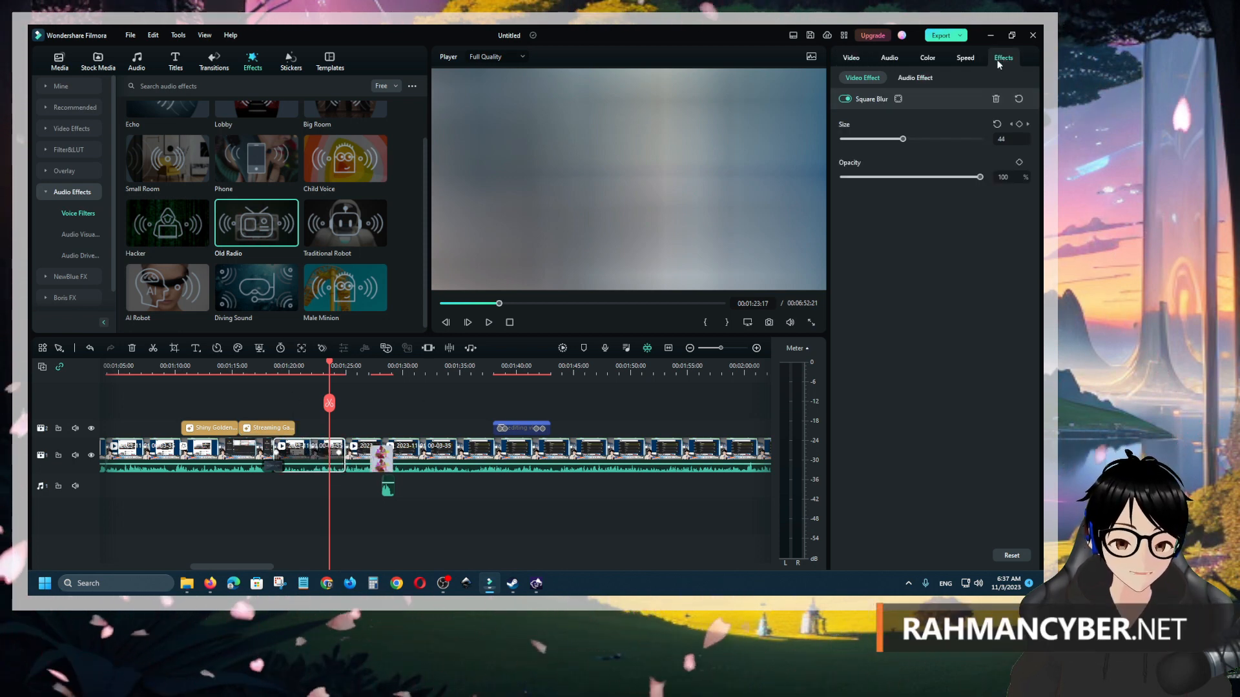
Step: Switch off the Old Radio voice filter on the blurred clip and delete it
left_click(920, 78)
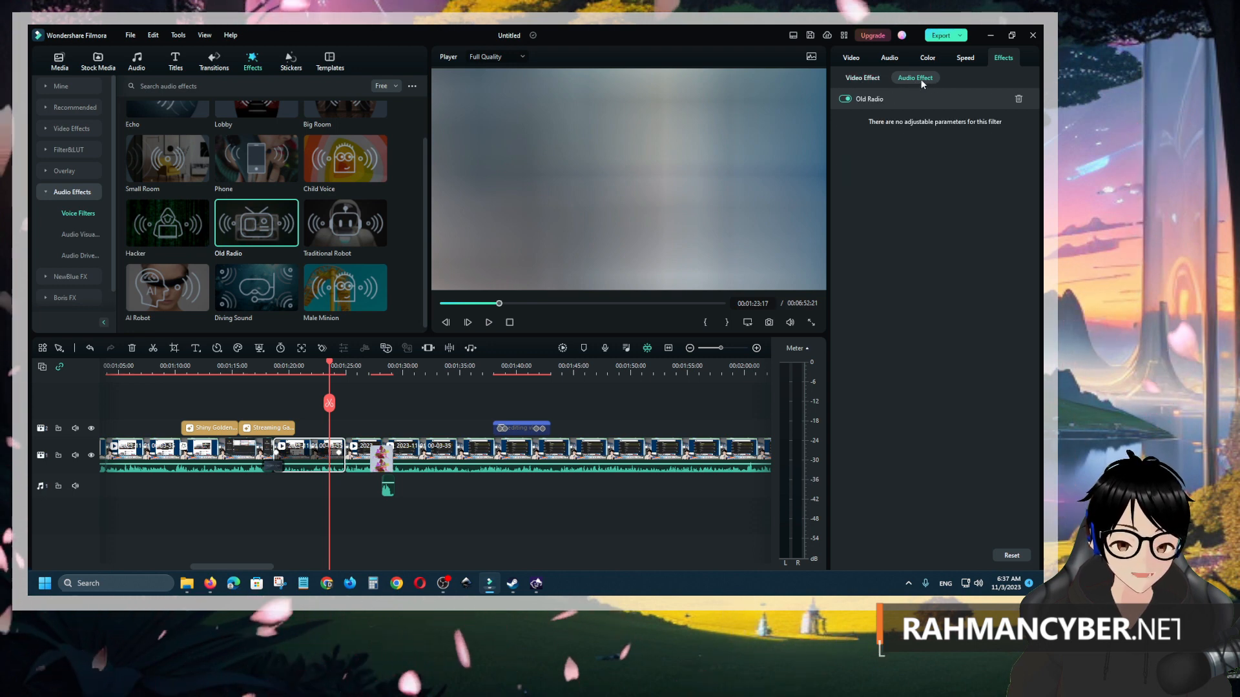
left_click(844, 99)
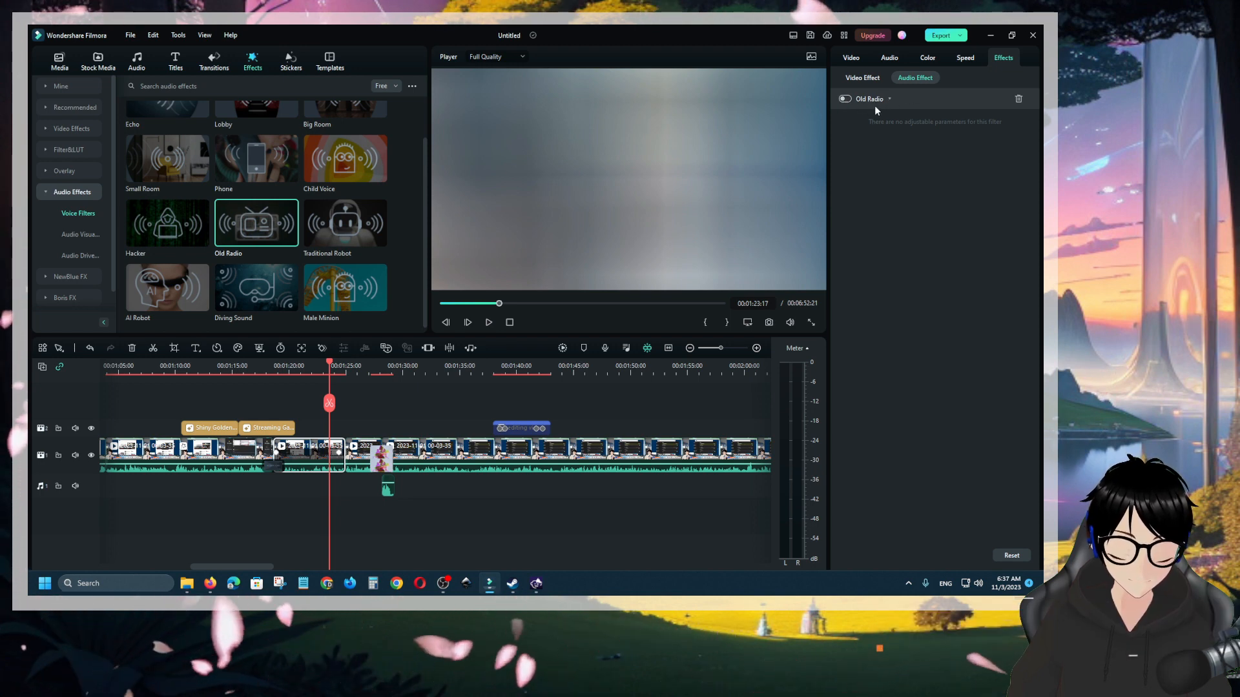
left_click(1018, 99)
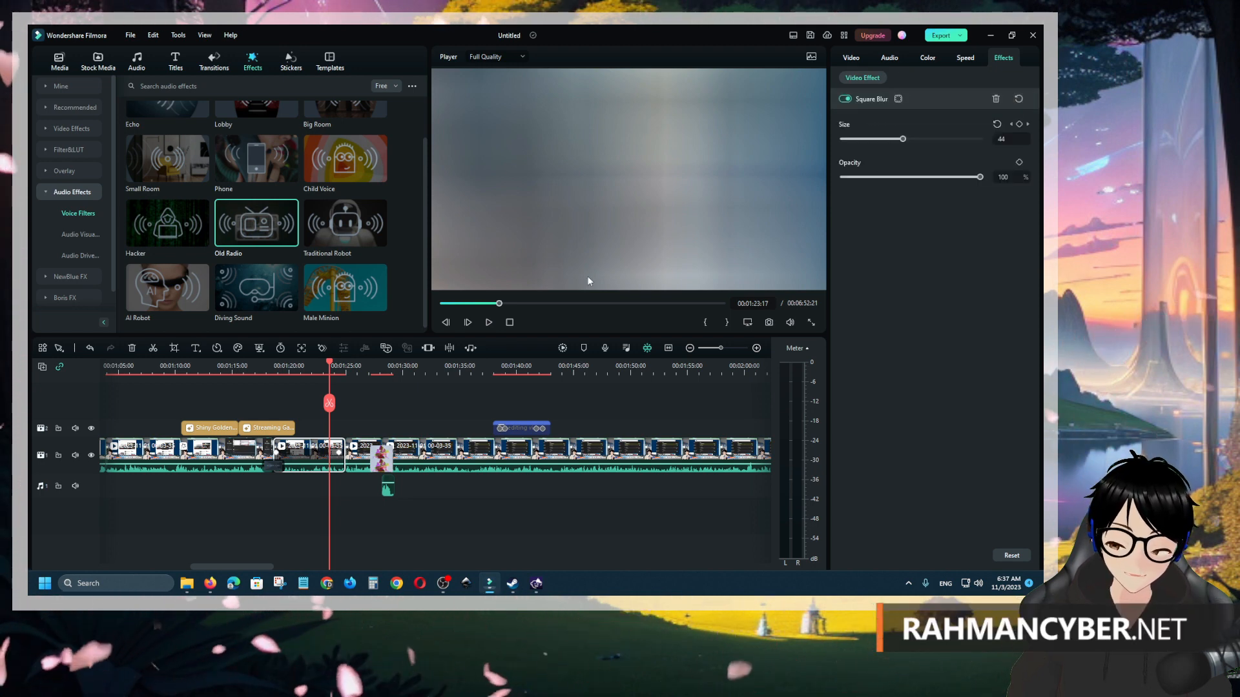
Step: Apply the AI Robot voice filter to the blurred clip, listen to it around 00:01:23, and delete the clip's Square Blur effect
scroll(327, 218, "down", 1)
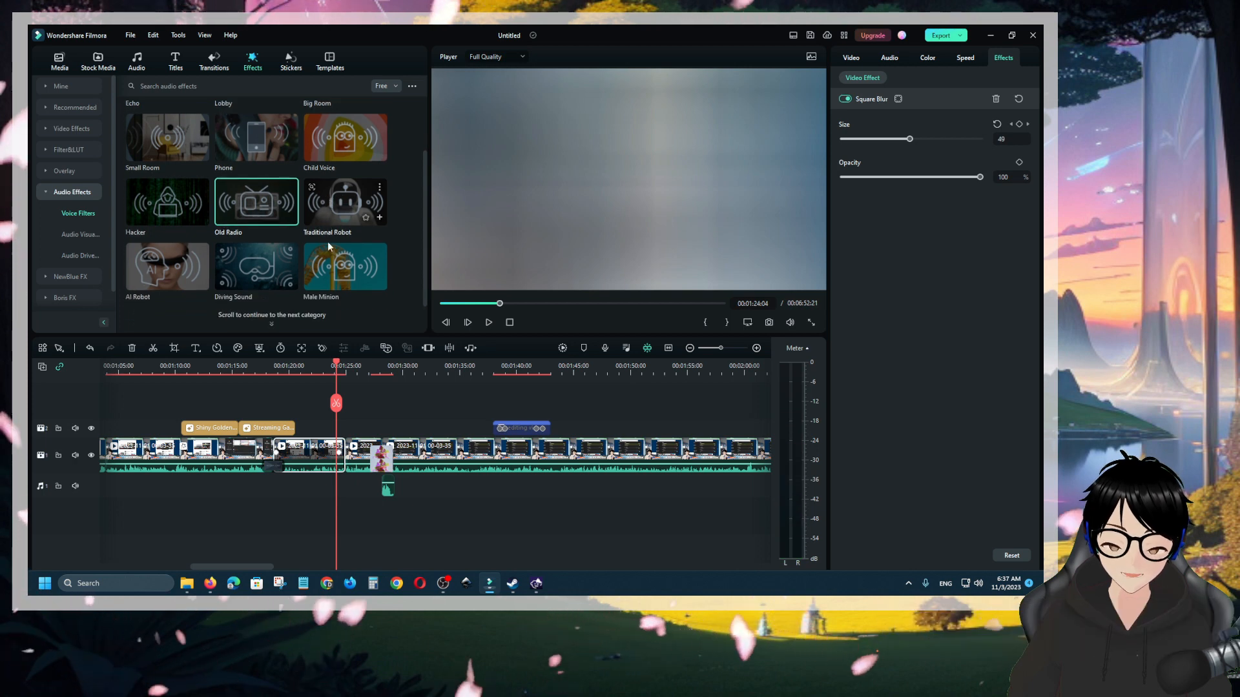
scroll(331, 213, "up", 1)
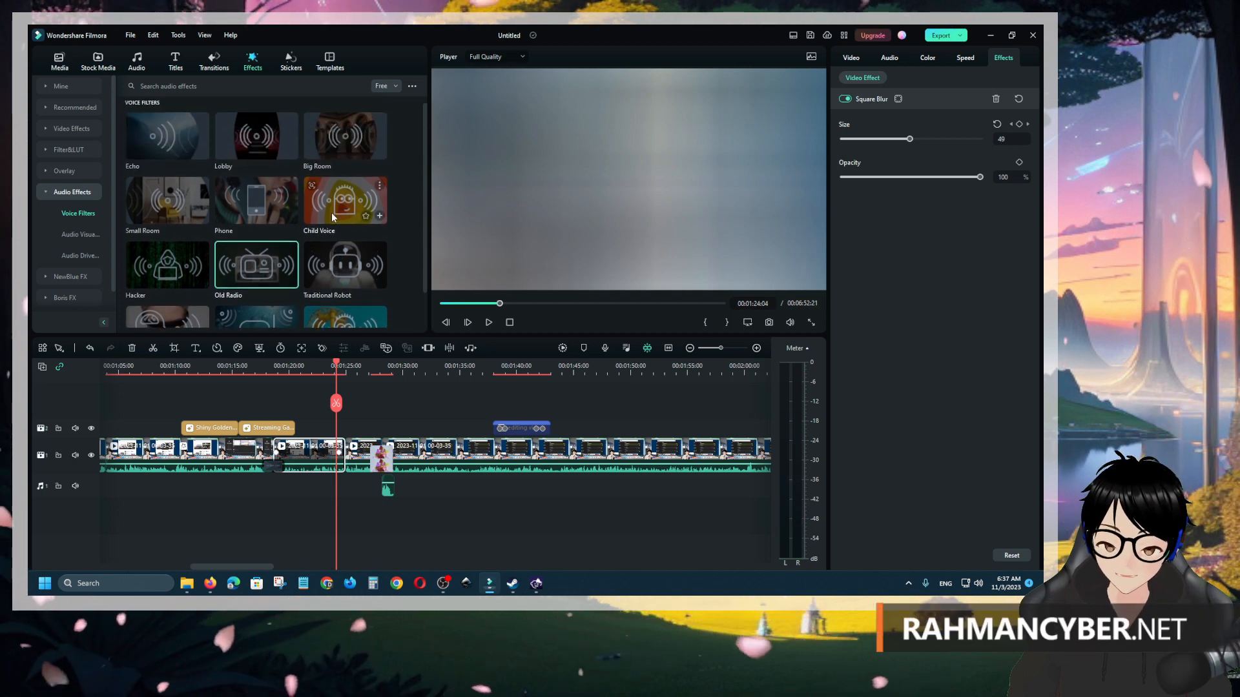
scroll(224, 215, "down", 1)
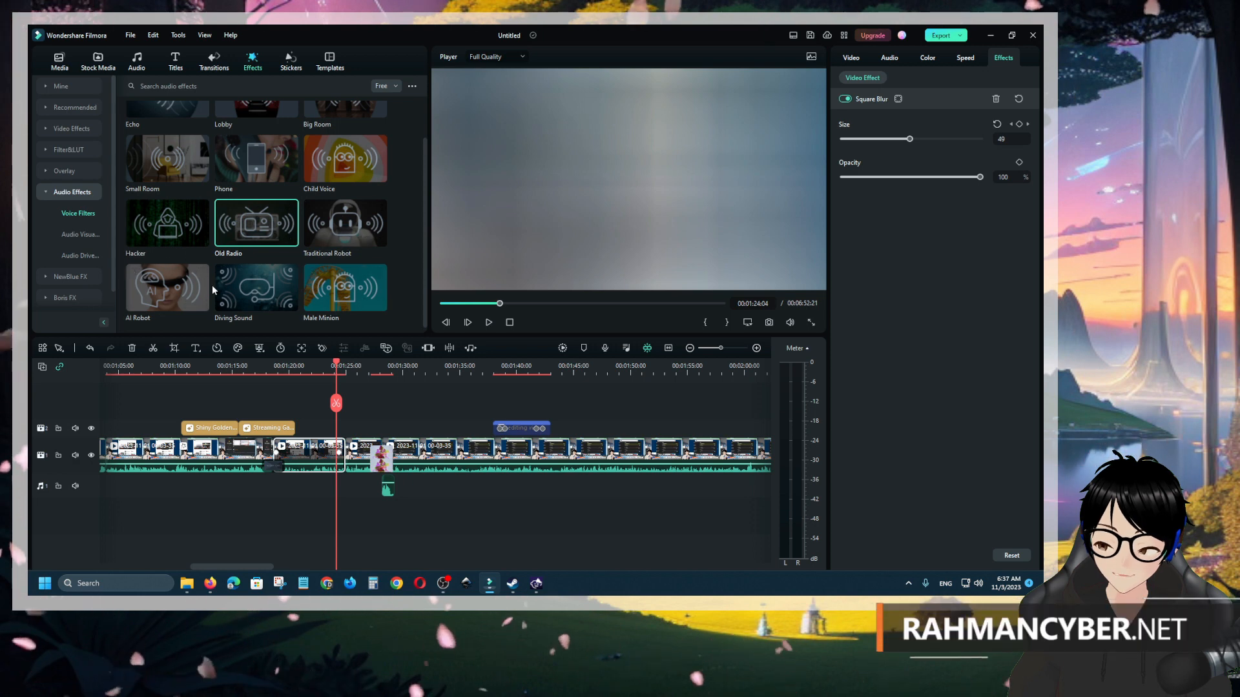
left_click_drag(315, 367, 328, 366)
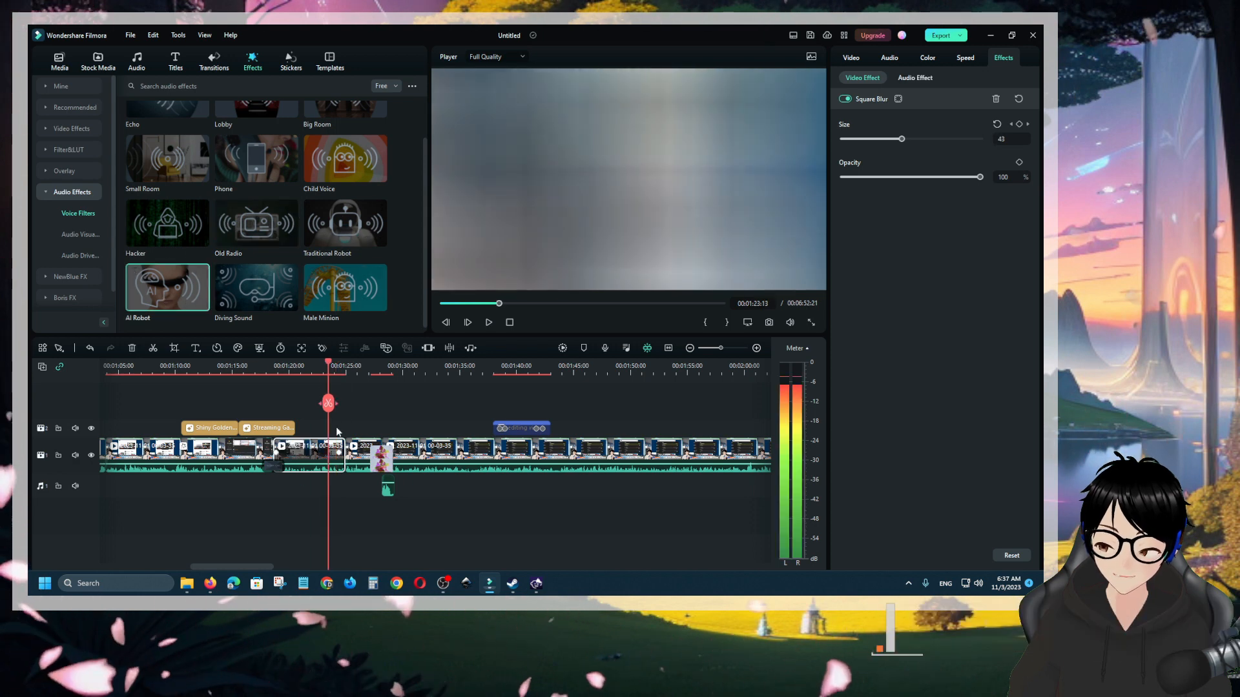
left_click(996, 98)
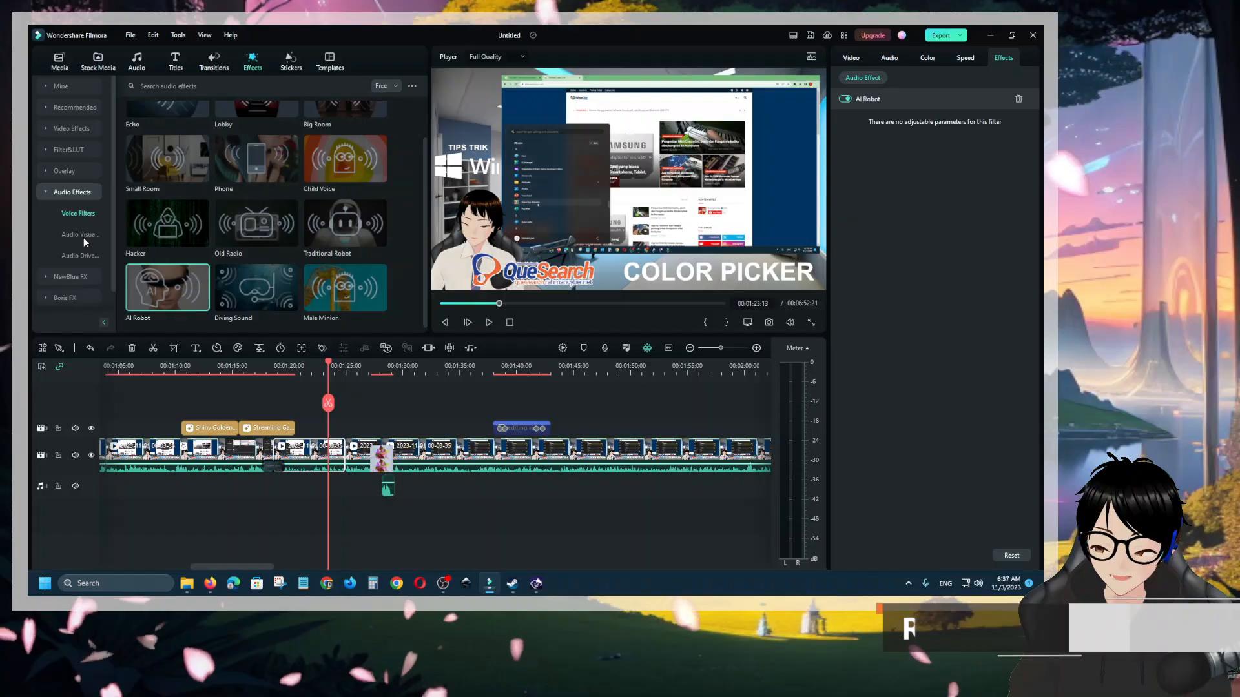
Step: Browse the audio visualizers and place Iridescent Circle 2 on the track above the main video at about 00:01:23
left_click(84, 236)
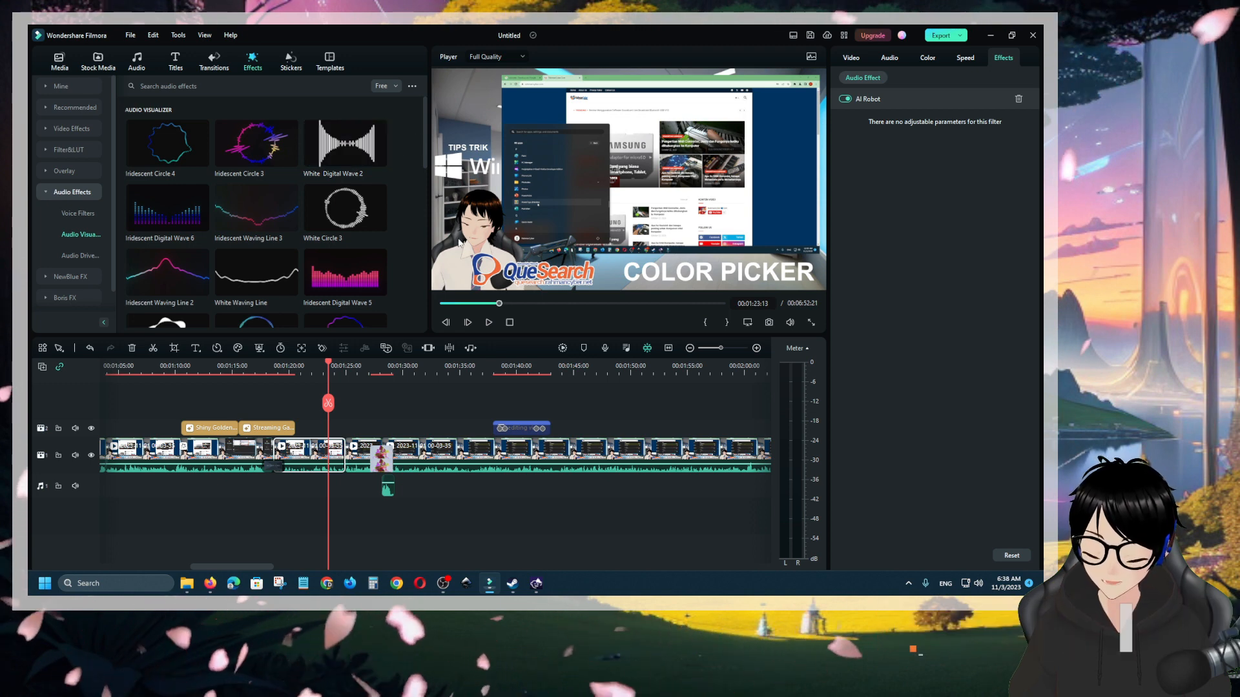
mouse_move(337, 258)
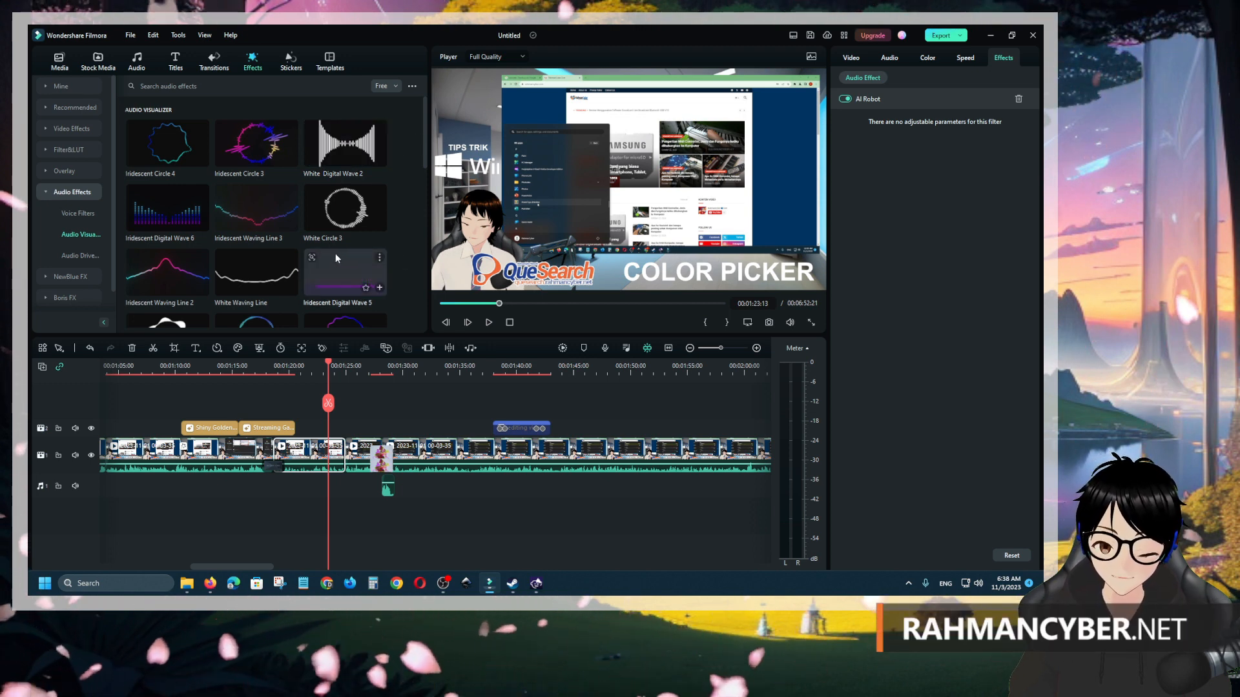
mouse_move(334, 238)
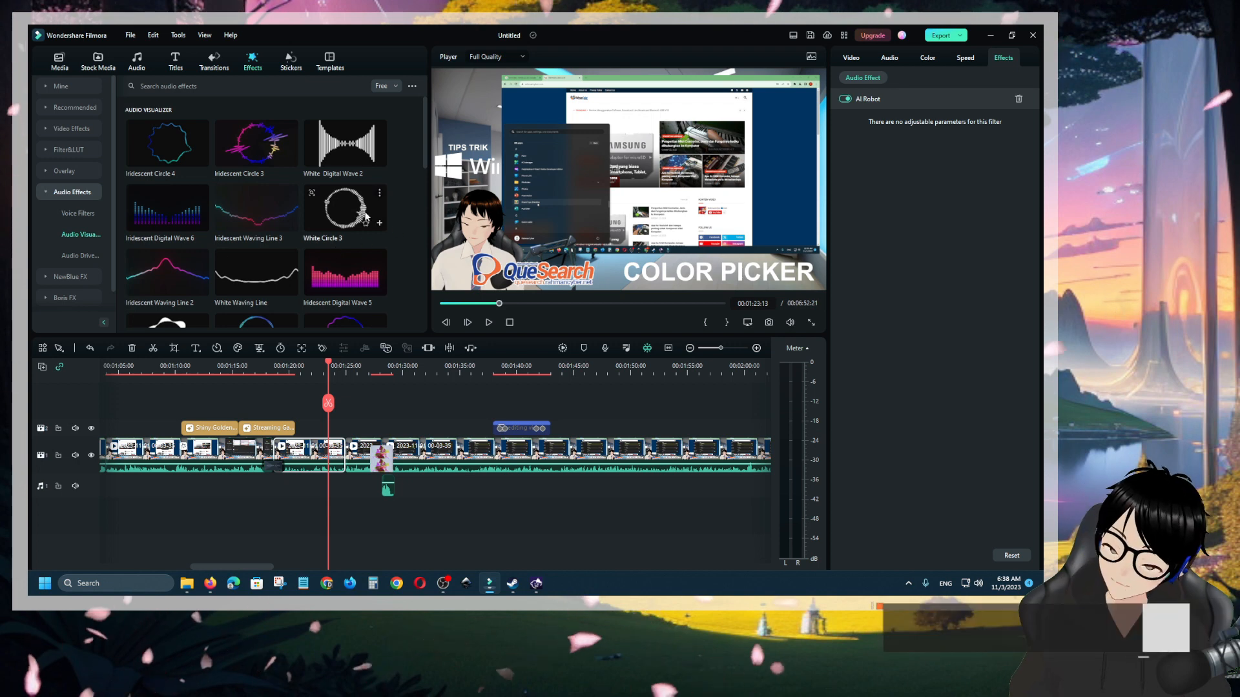
scroll(280, 210, "down", 10)
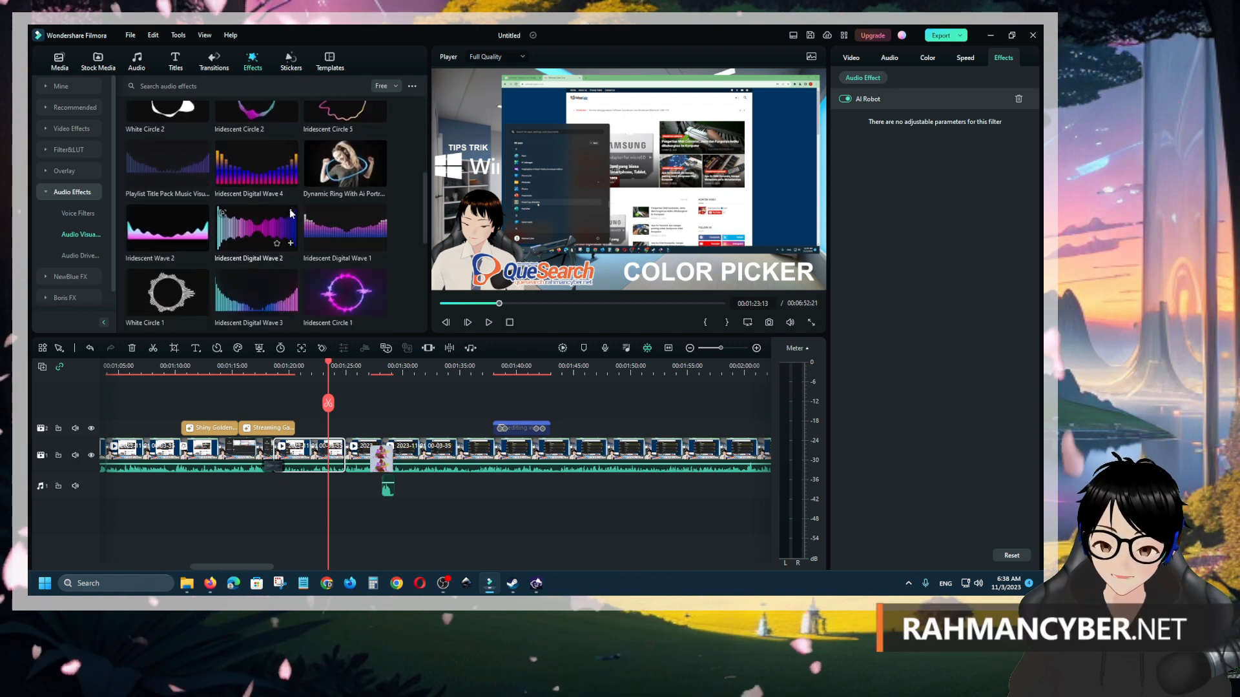
scroll(291, 213, "up", 3)
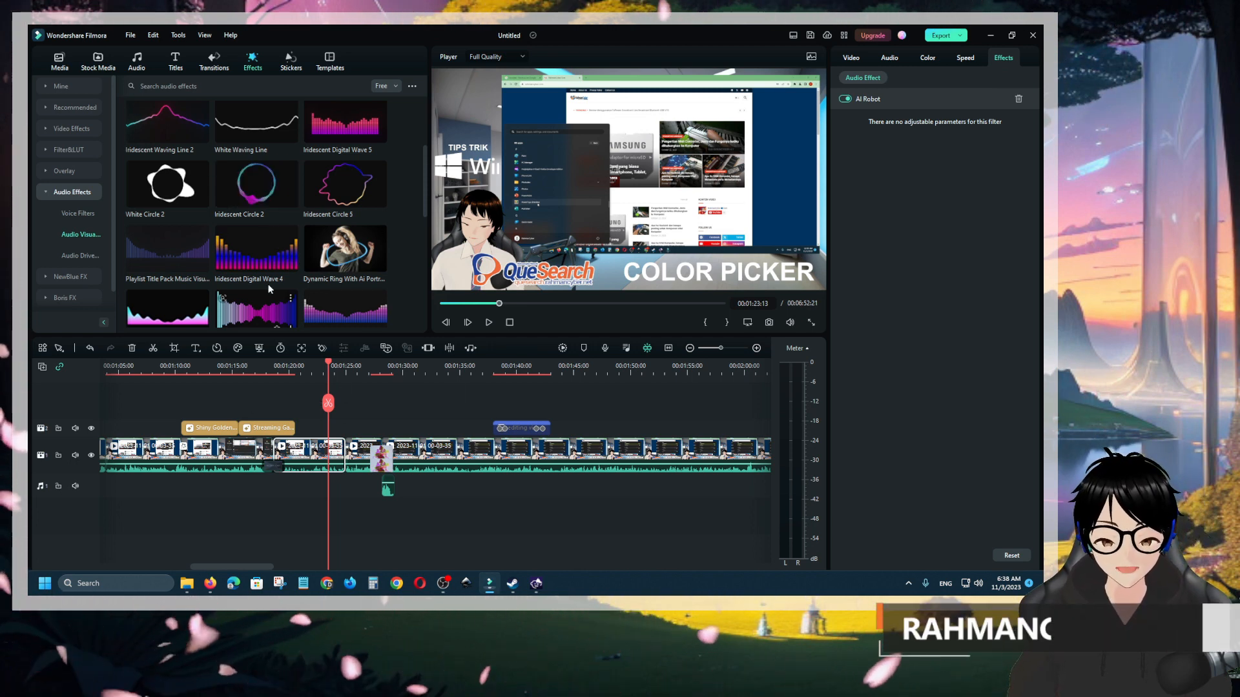
left_click_drag(270, 197, 329, 428)
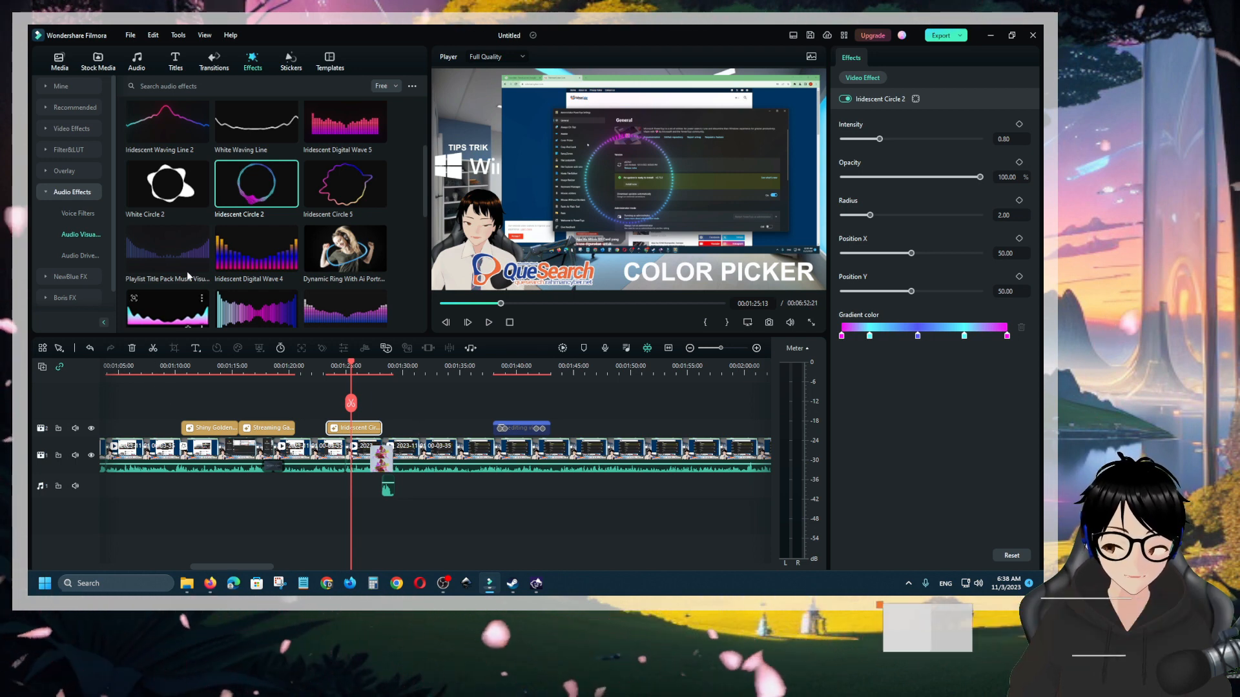
left_click(248, 218)
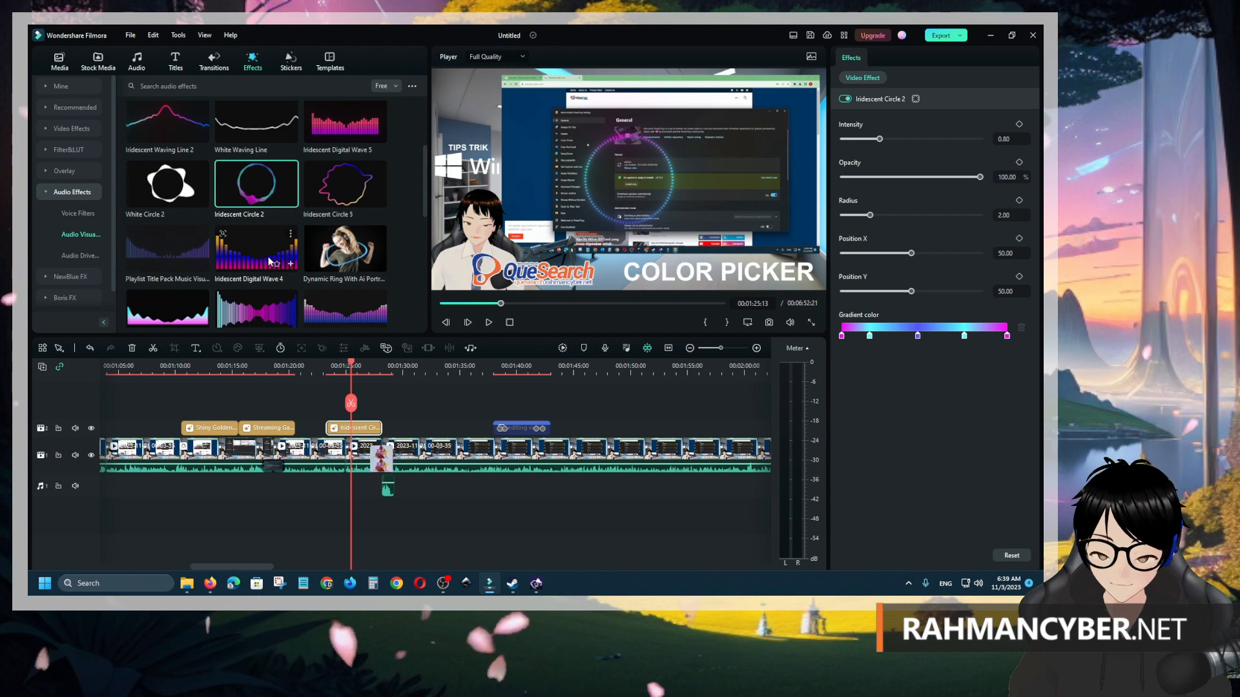
scroll(270, 262, "down", 5)
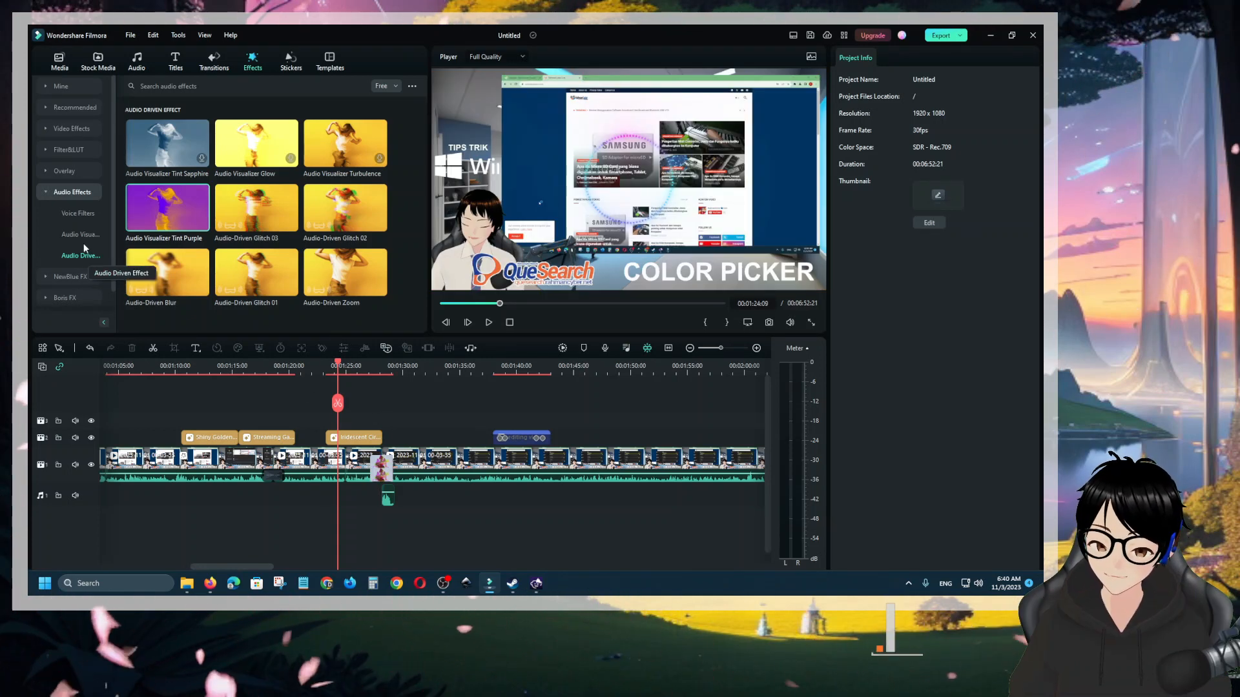
Step: Place the Audio-Driven Glitch 03 effect on the track directly above the Iridescent Circle 2 visualizer and play that section
left_click(83, 237)
left_click(86, 257)
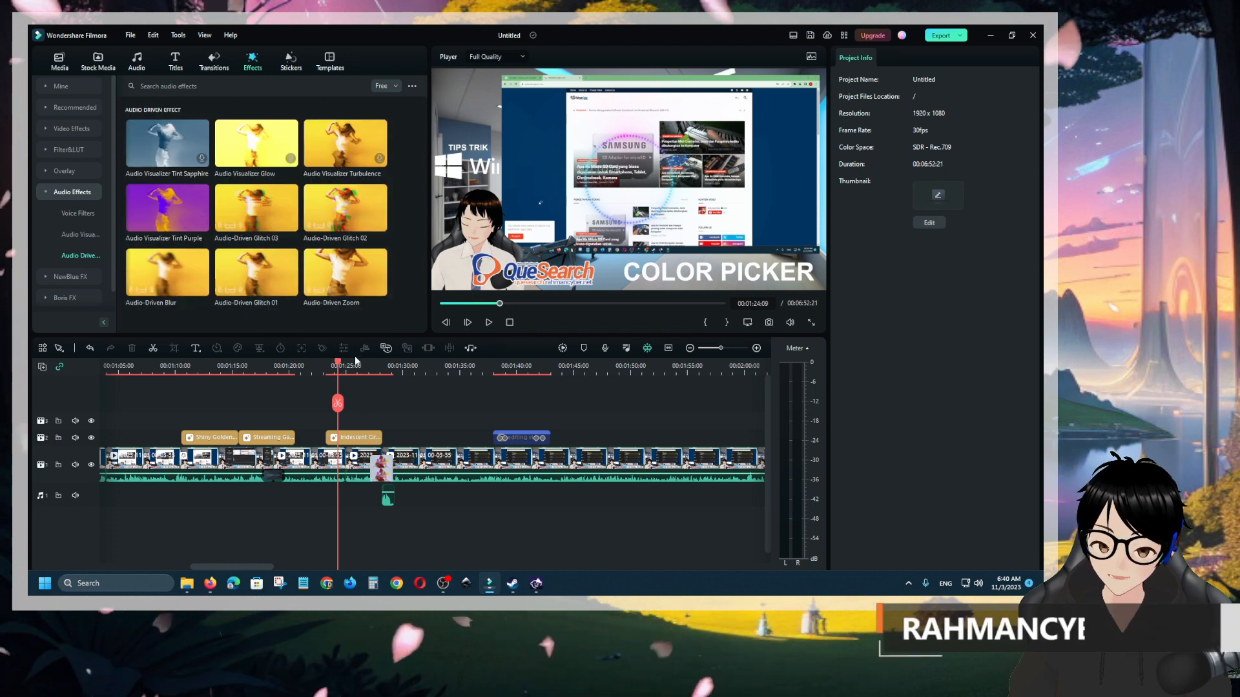
left_click_drag(256, 206, 326, 420)
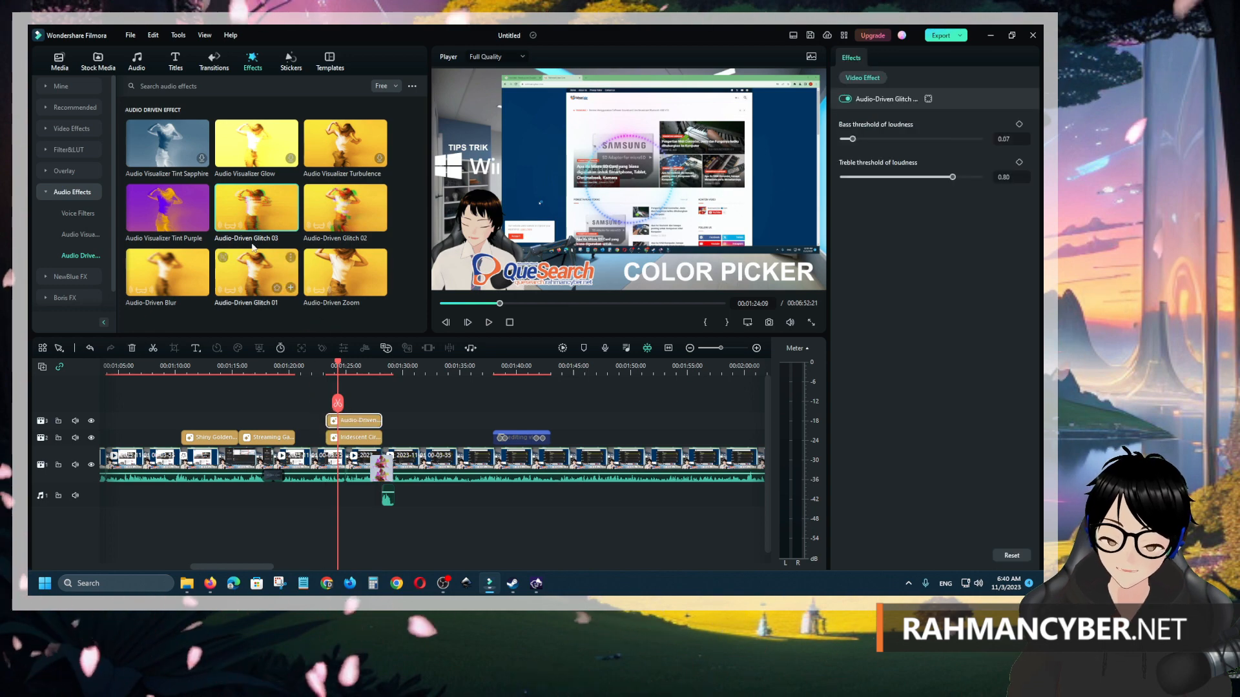
key("space")
key("space")
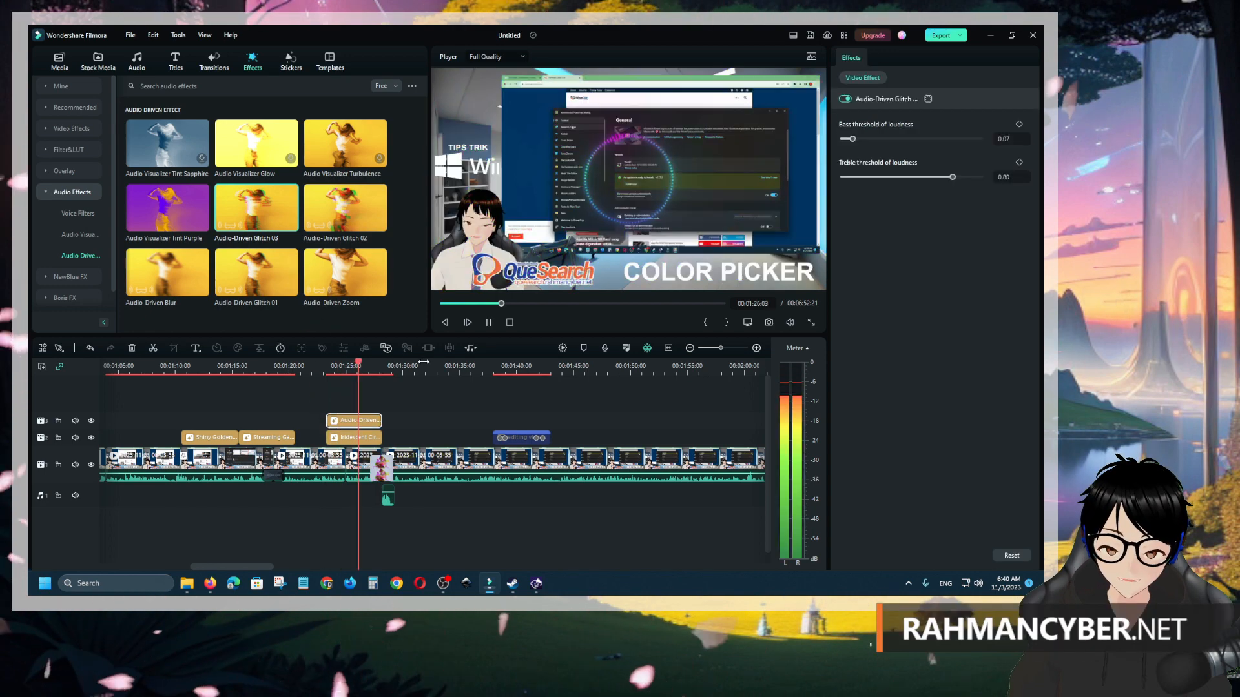
Step: Try the audio-driven glitch effect about 5 seconds further along the timeline, play it there, and return it above the circle visualizer
left_click_drag(343, 421, 400, 421)
left_click(400, 369)
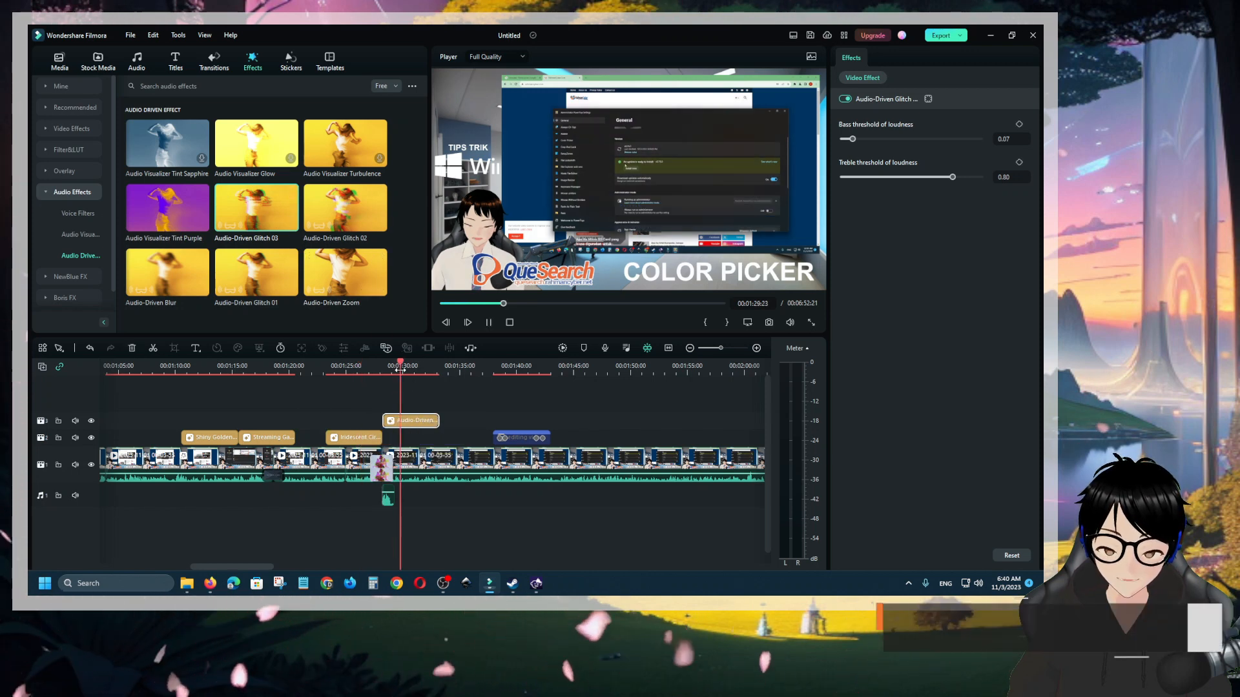
key("space")
key("space")
left_click_drag(390, 421, 334, 421)
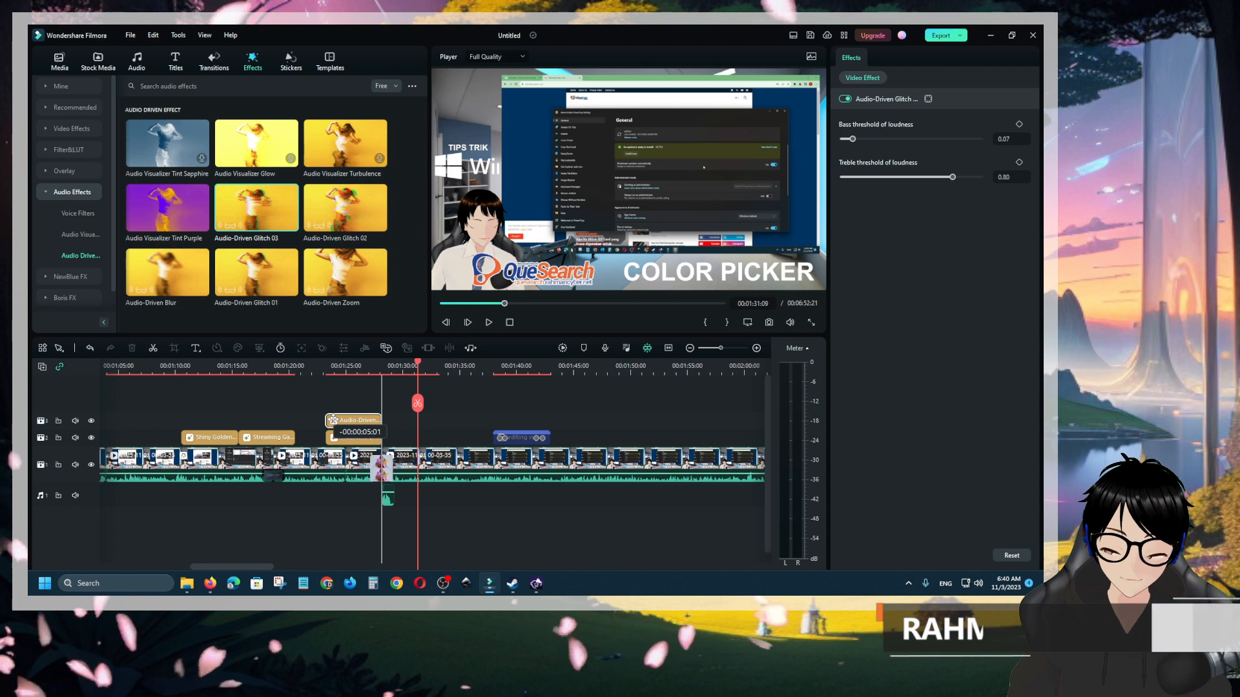
Step: Look at the NewBlue FX category, show only free stickers in the sticker library, and browse the Trending ones
left_click(49, 277)
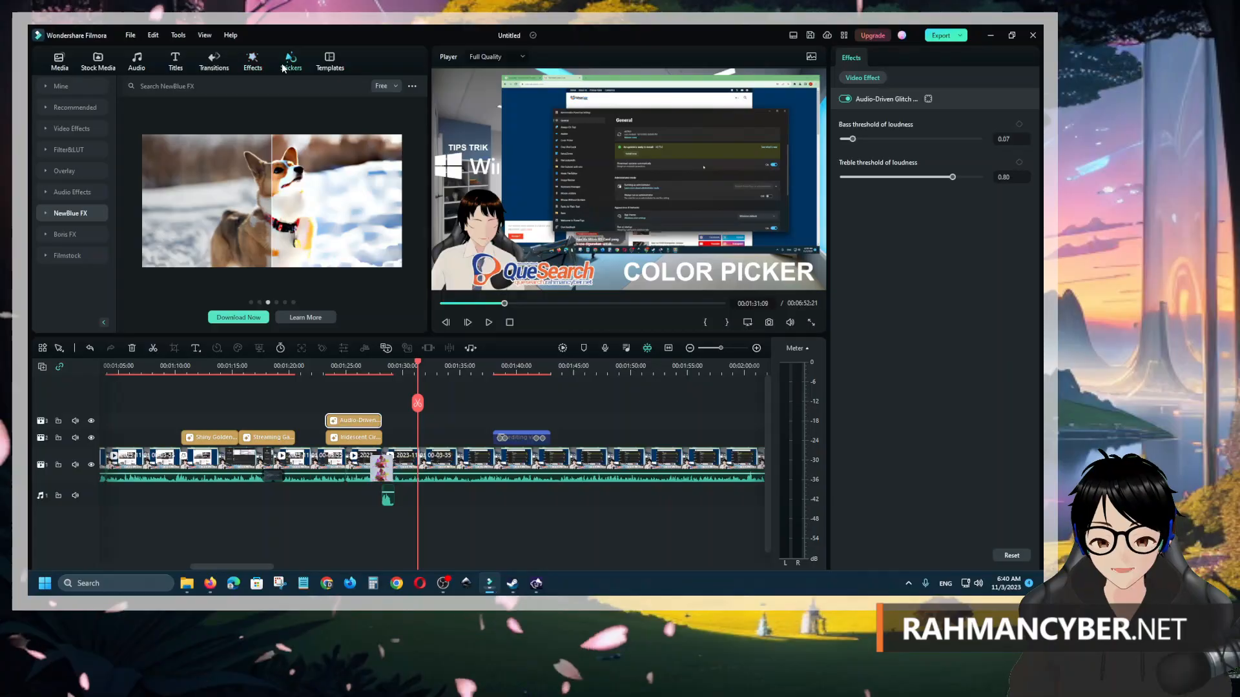
left_click(282, 67)
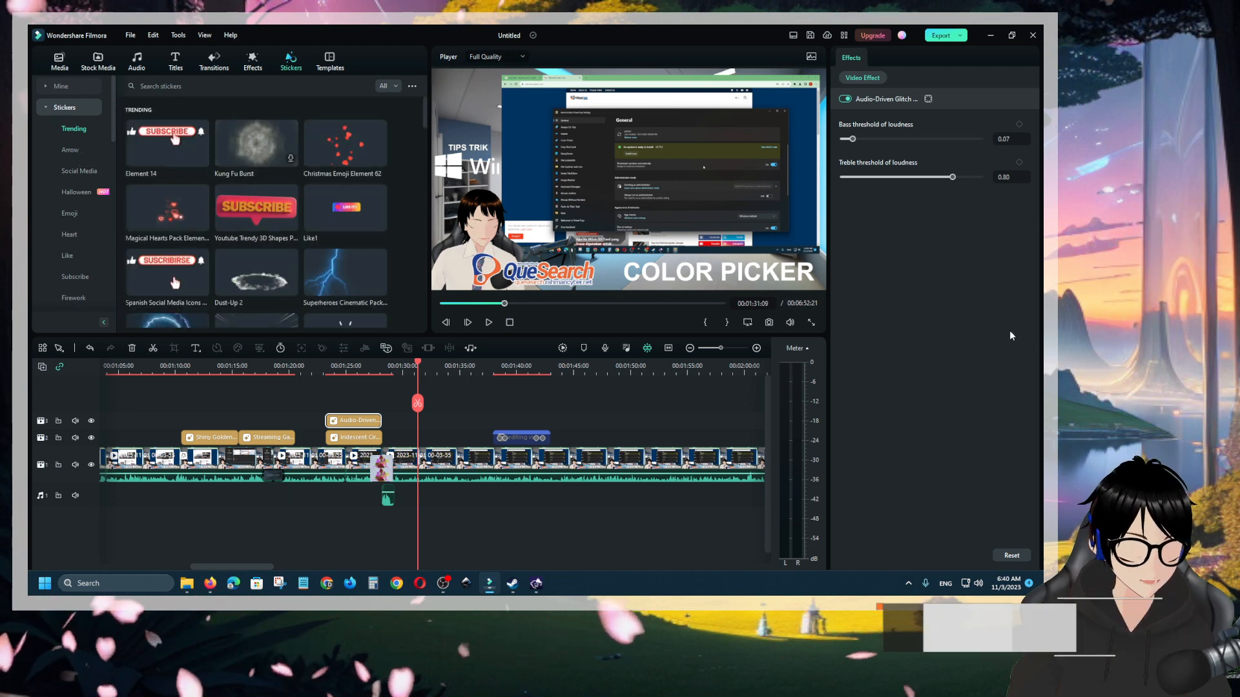
left_click(84, 172)
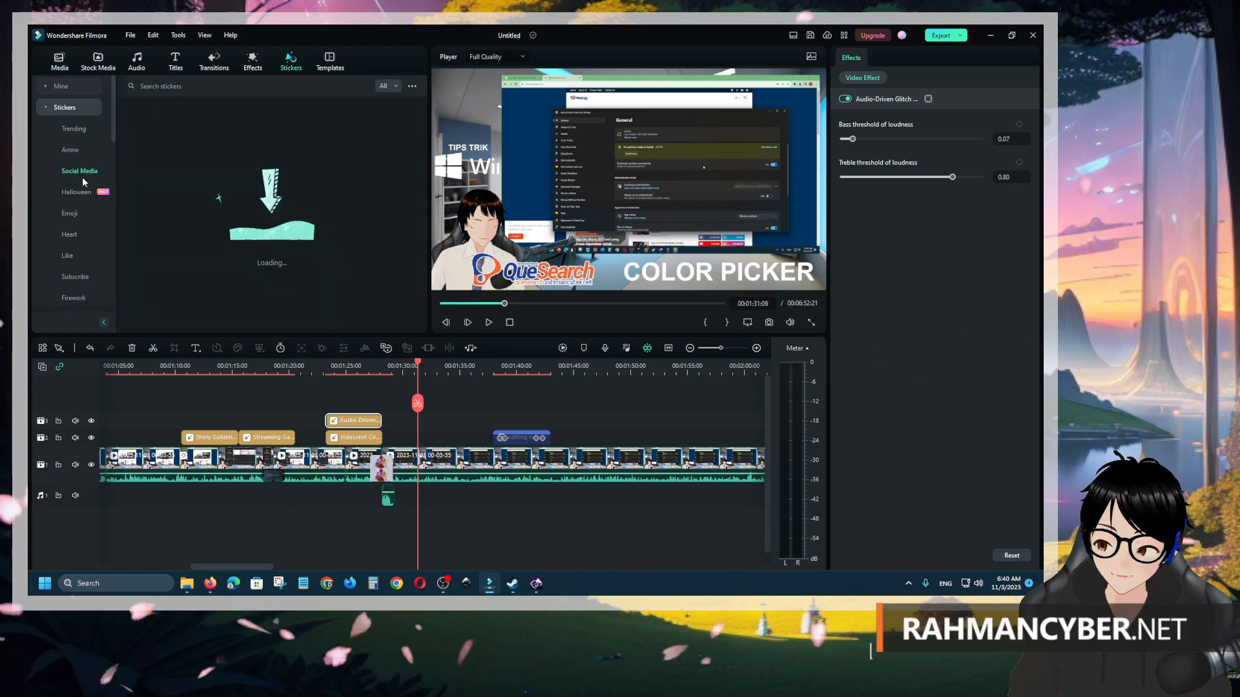
left_click(72, 133)
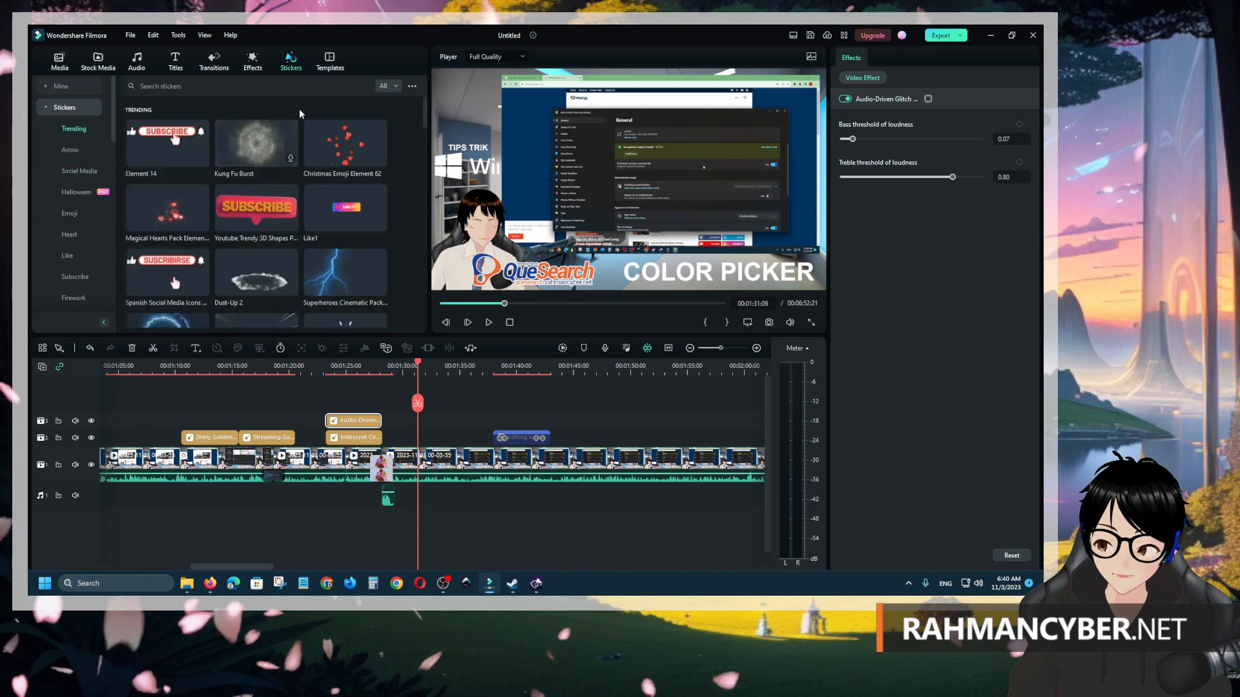
left_click(388, 86)
left_click(401, 118)
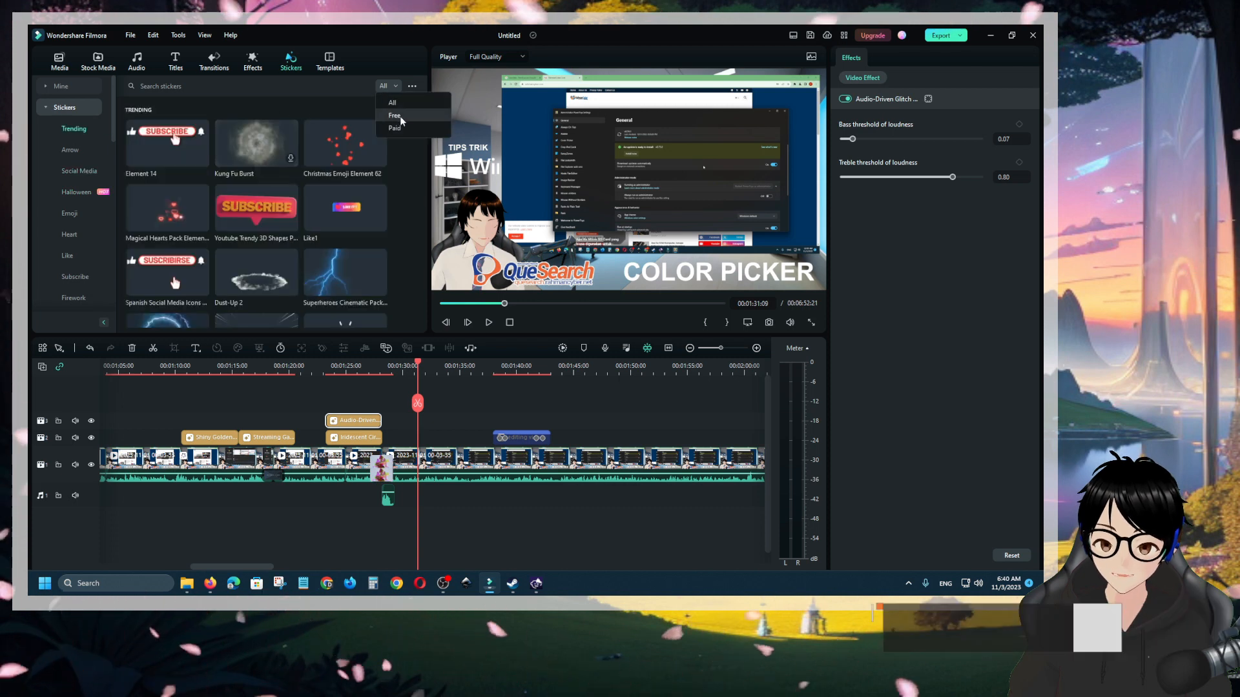
scroll(303, 210, "down", 10)
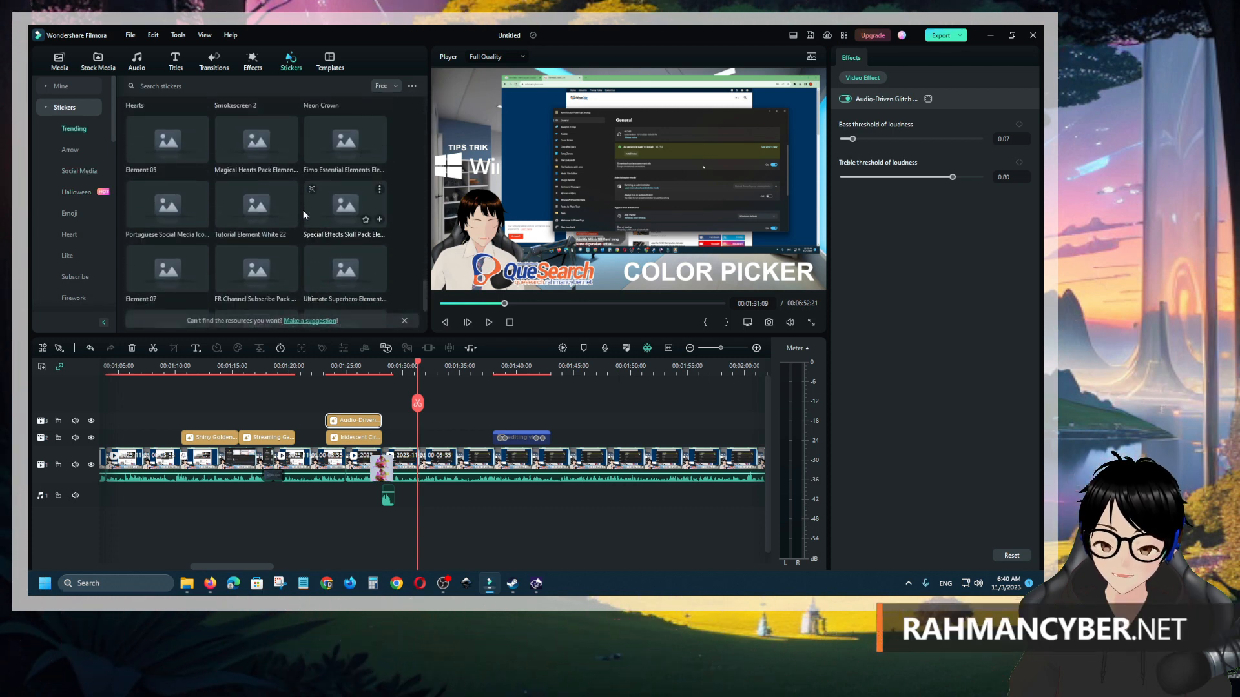
Step: Look through the Arrow, Social Media, Halloween, Emoji, Heart, Like and Subscribe stickers and the remaining sticker categories
left_click(70, 150)
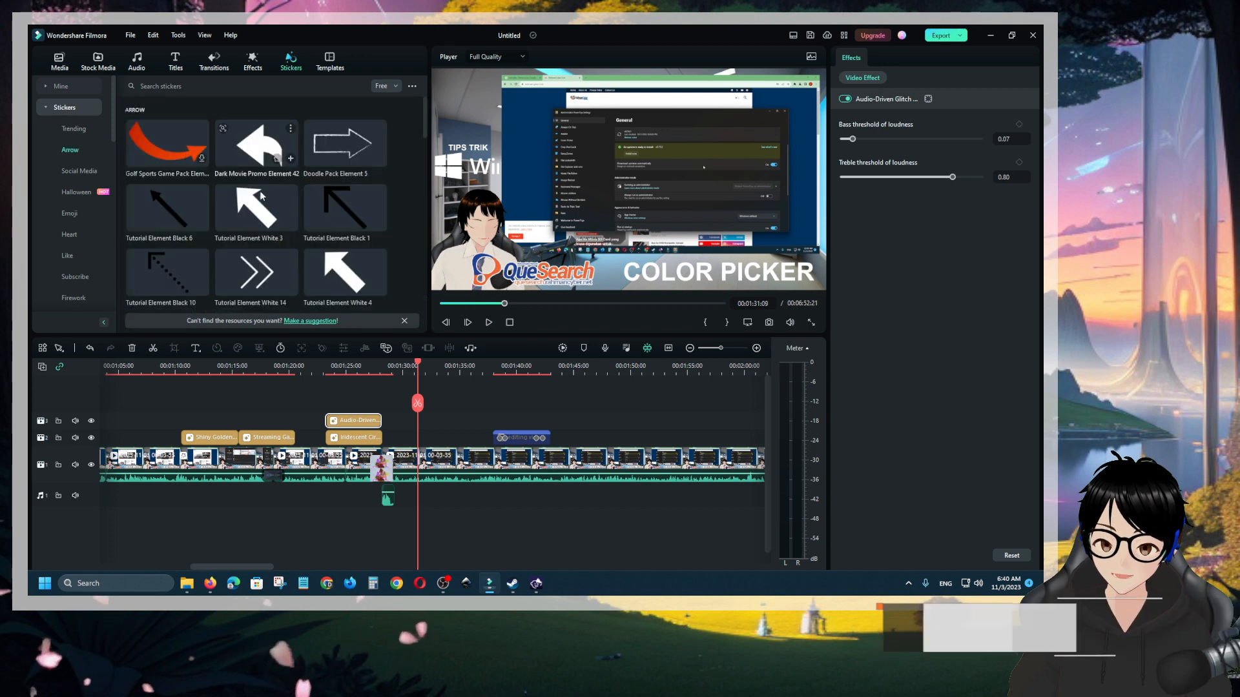
scroll(285, 298, "down", 1)
scroll(285, 299, "down", 3)
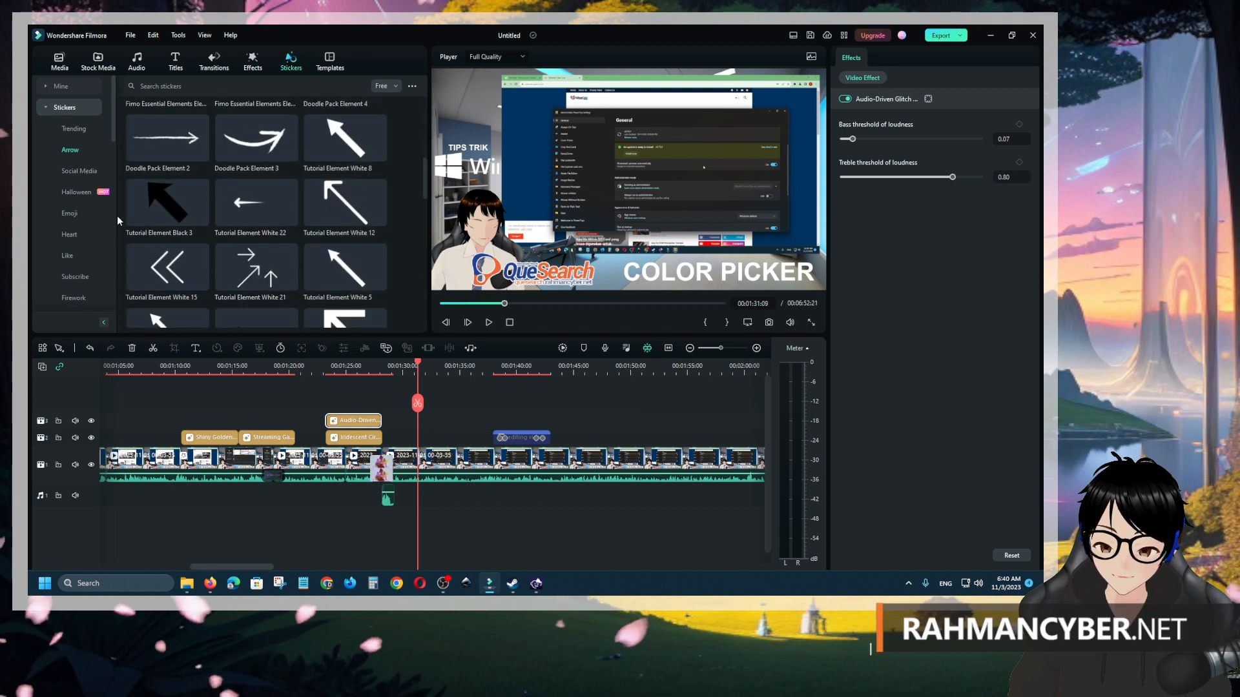
left_click(75, 169)
left_click(63, 193)
left_click(66, 213)
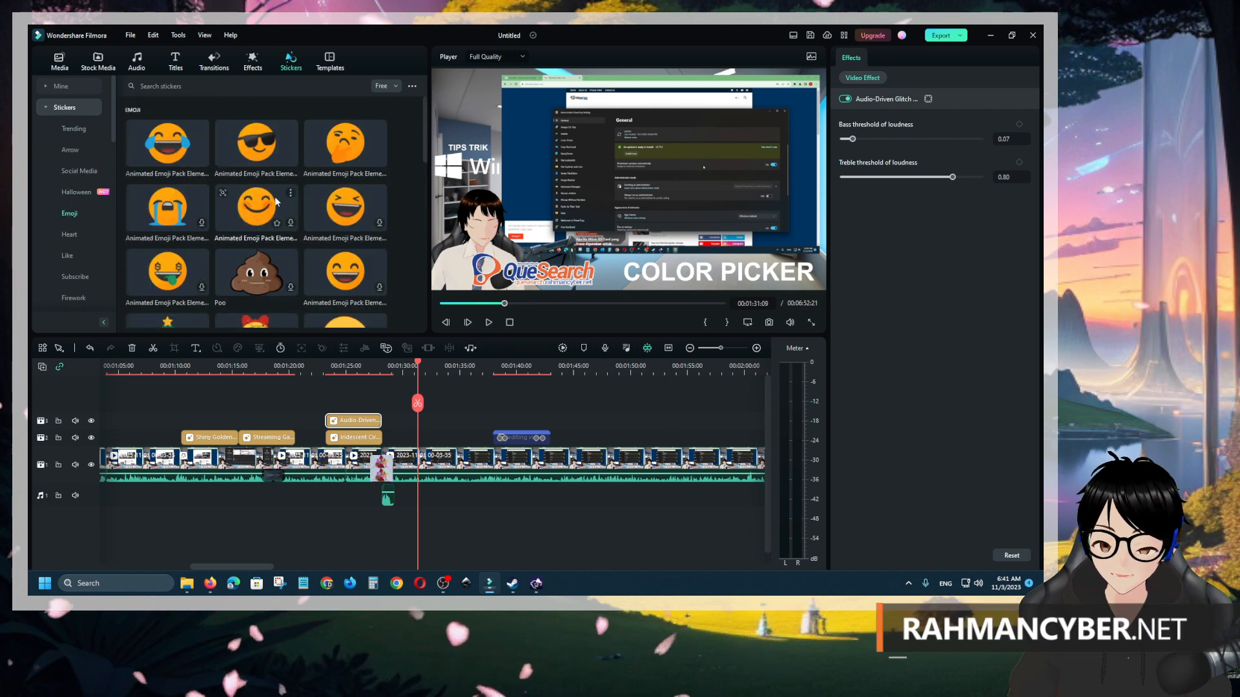
scroll(212, 242, "down", 15)
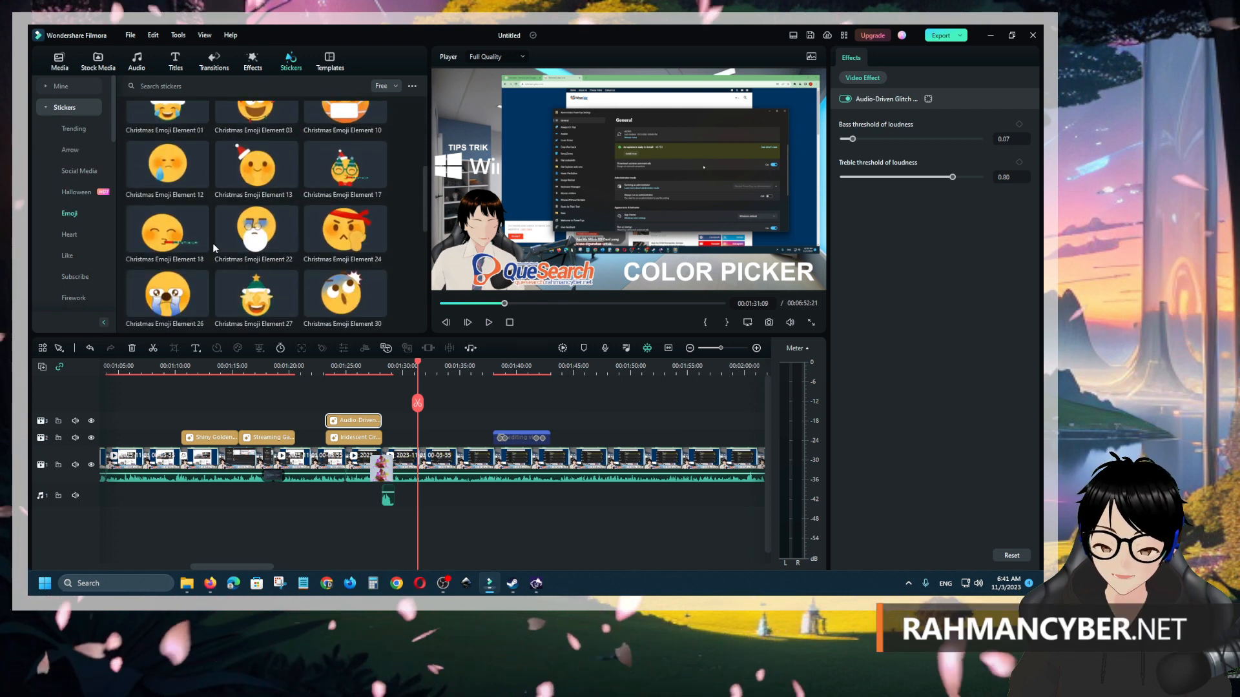
left_click(71, 234)
left_click(68, 256)
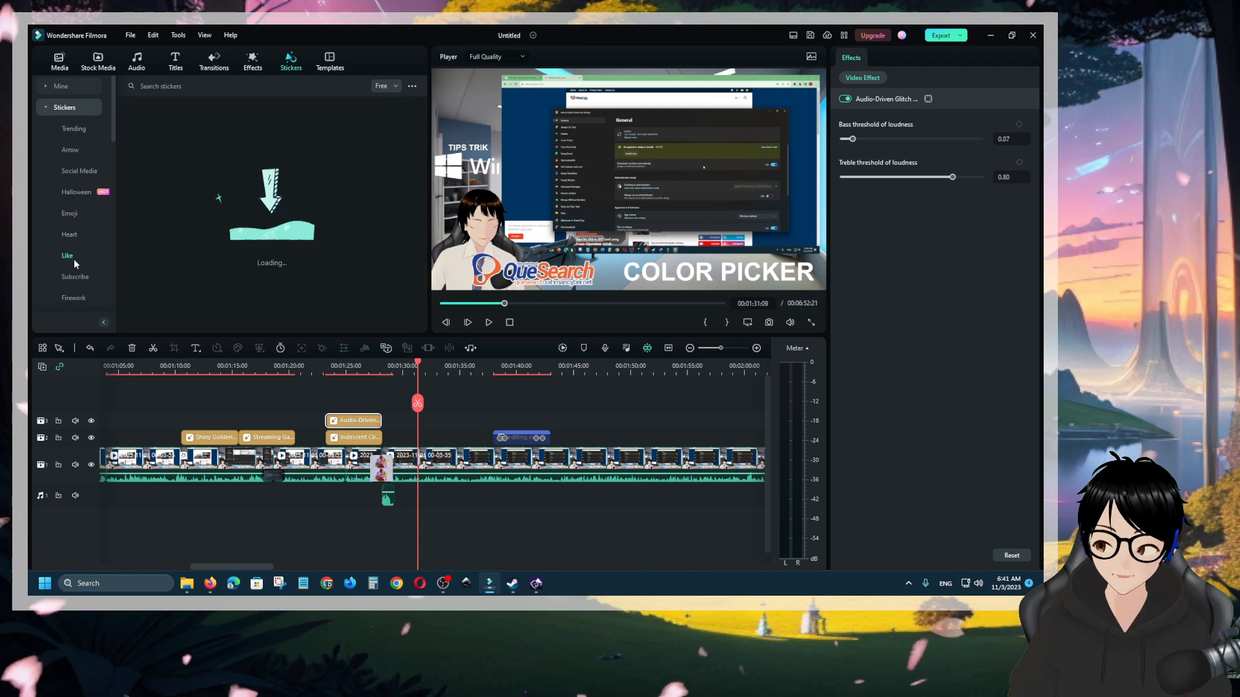
left_click(77, 276)
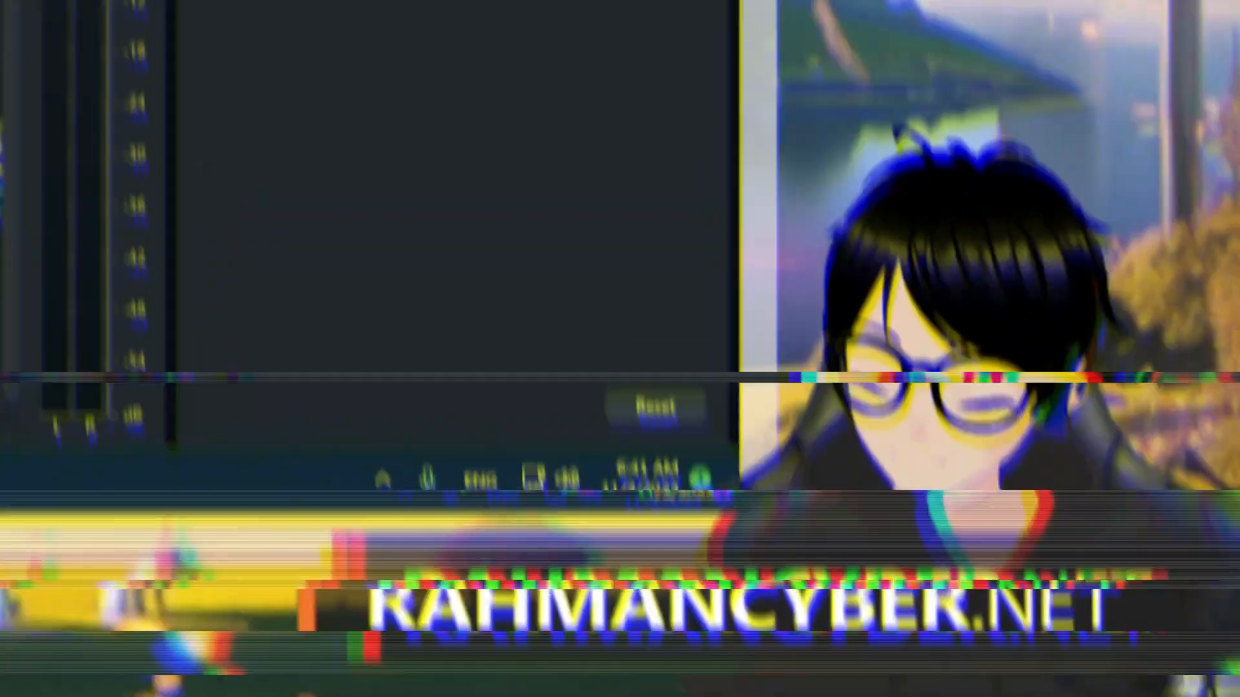
scroll(73, 257, "down", 5)
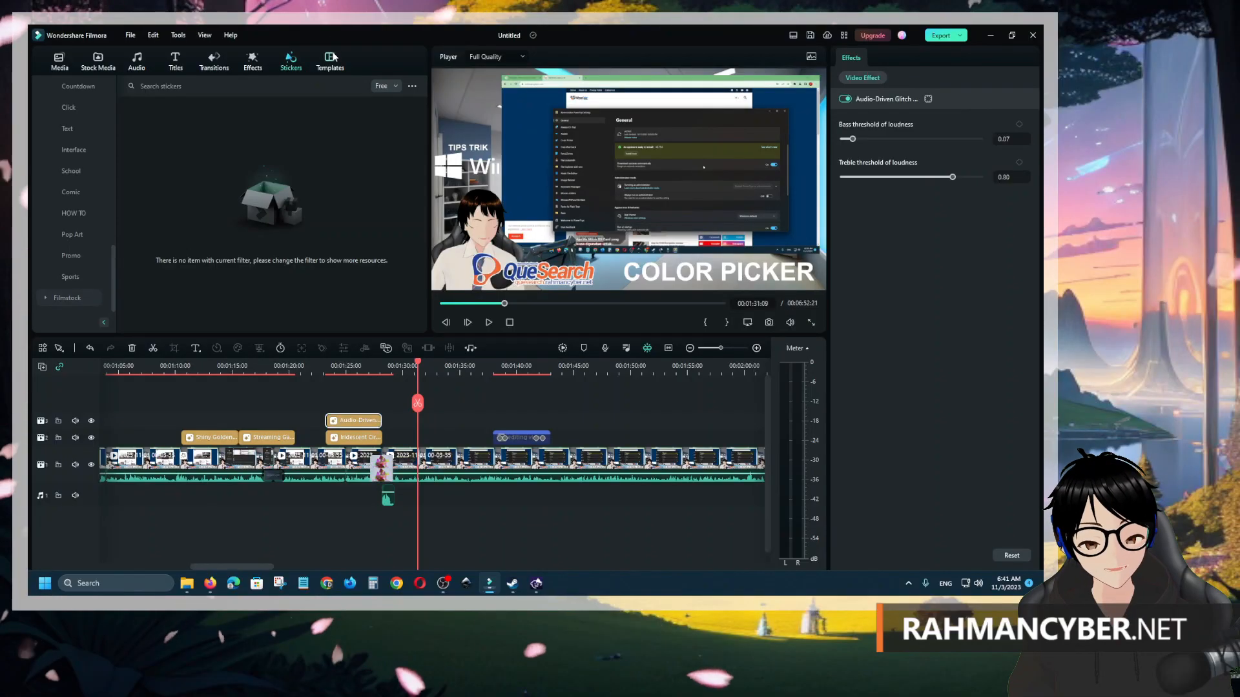
Step: Browse the Trending templates and the saved custom templates in the template library
left_click(332, 59)
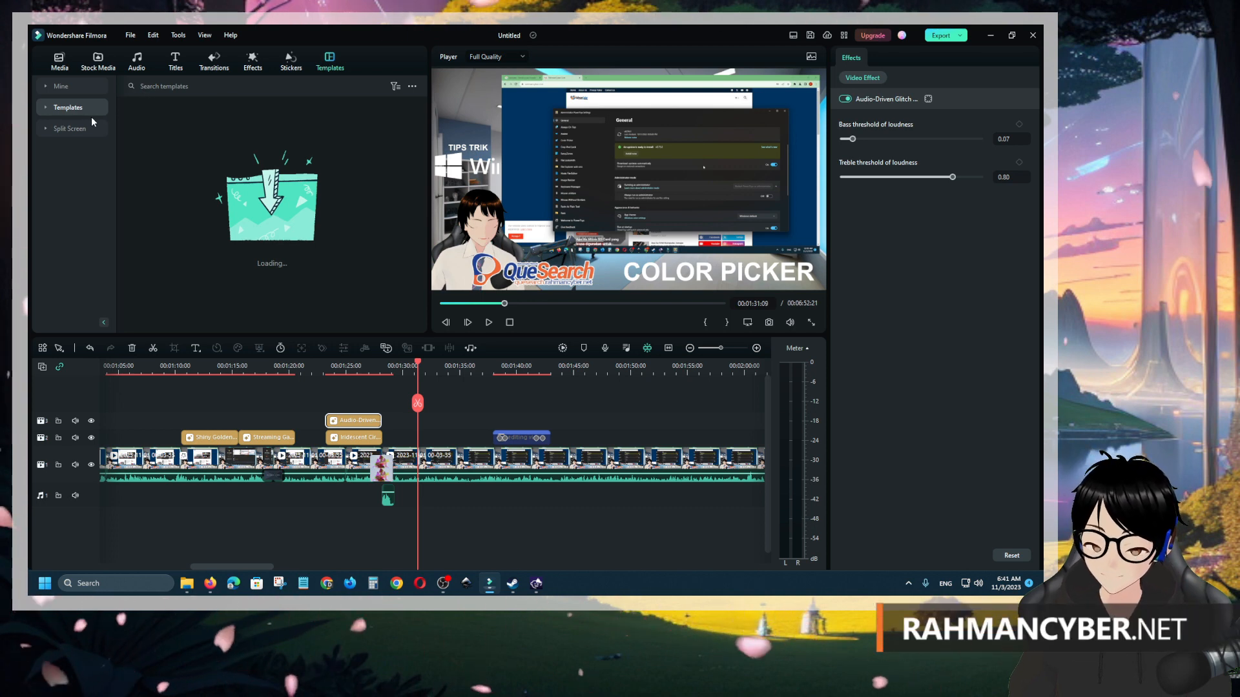
left_click(47, 114)
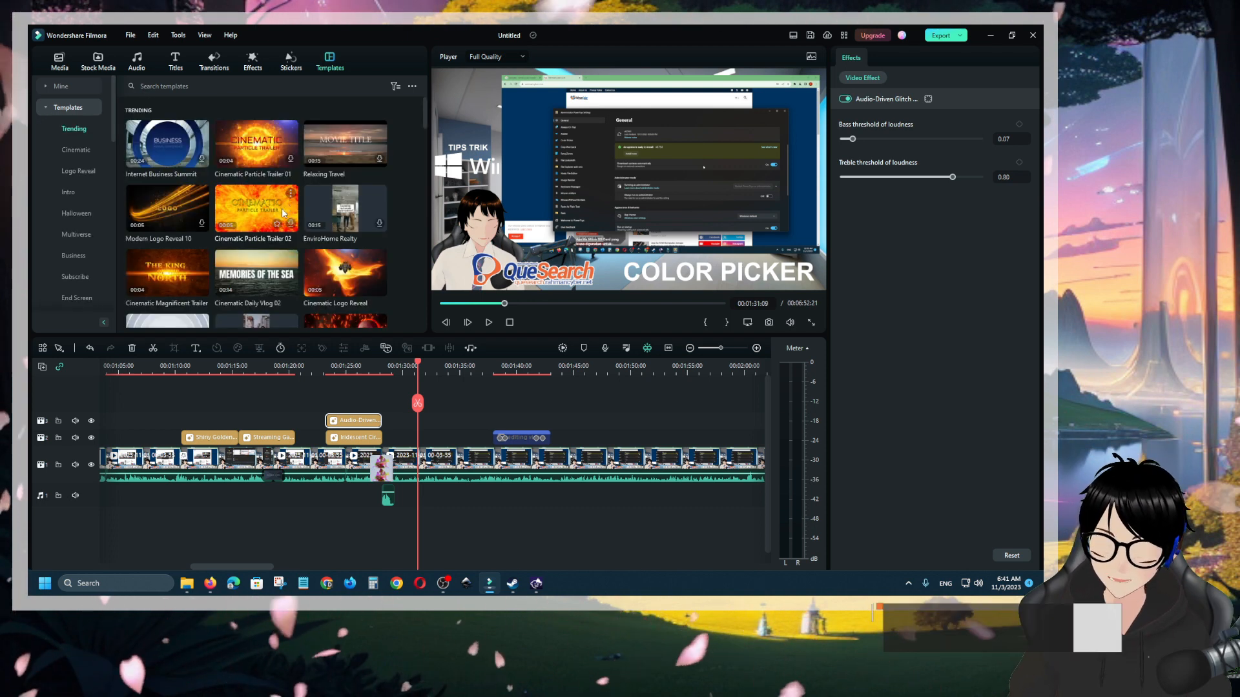
scroll(283, 213, "down", 2)
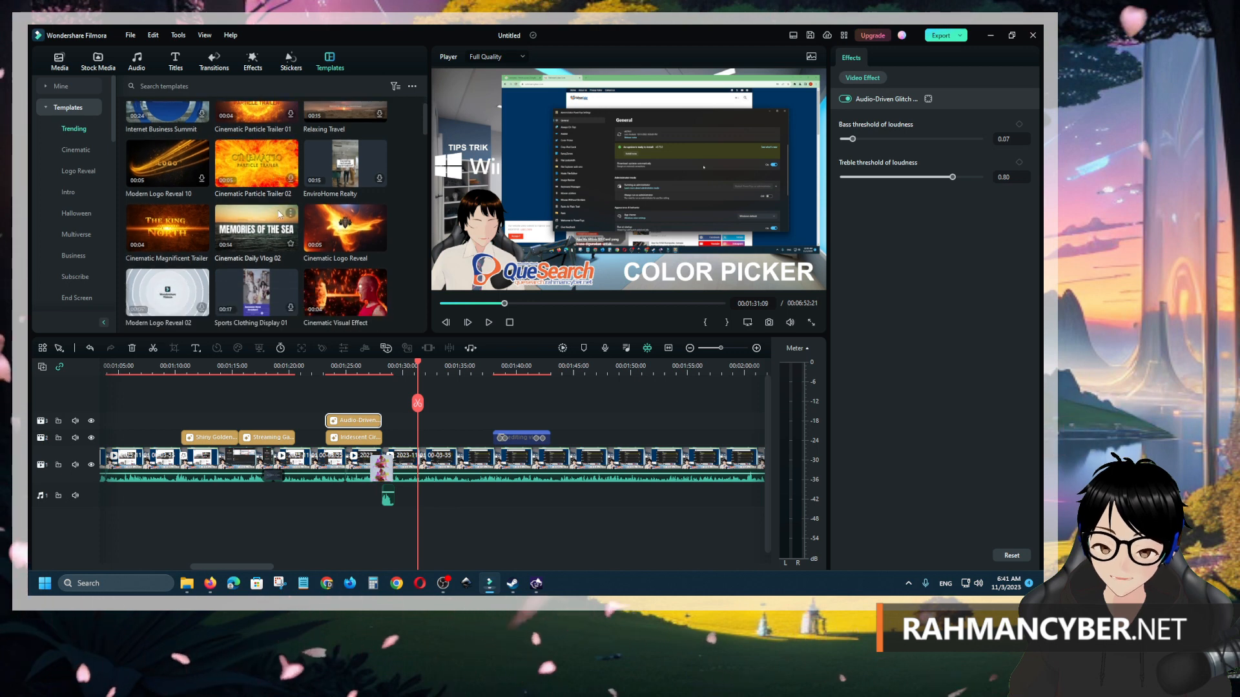
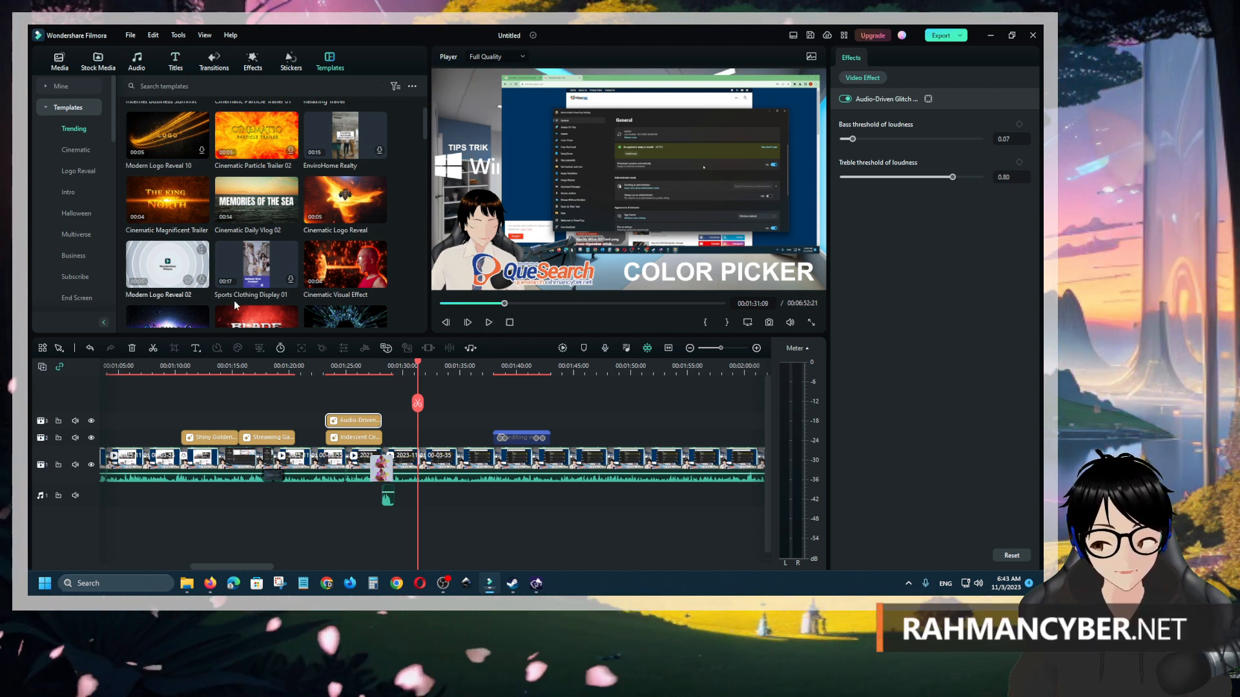
left_click(47, 87)
left_click(77, 153)
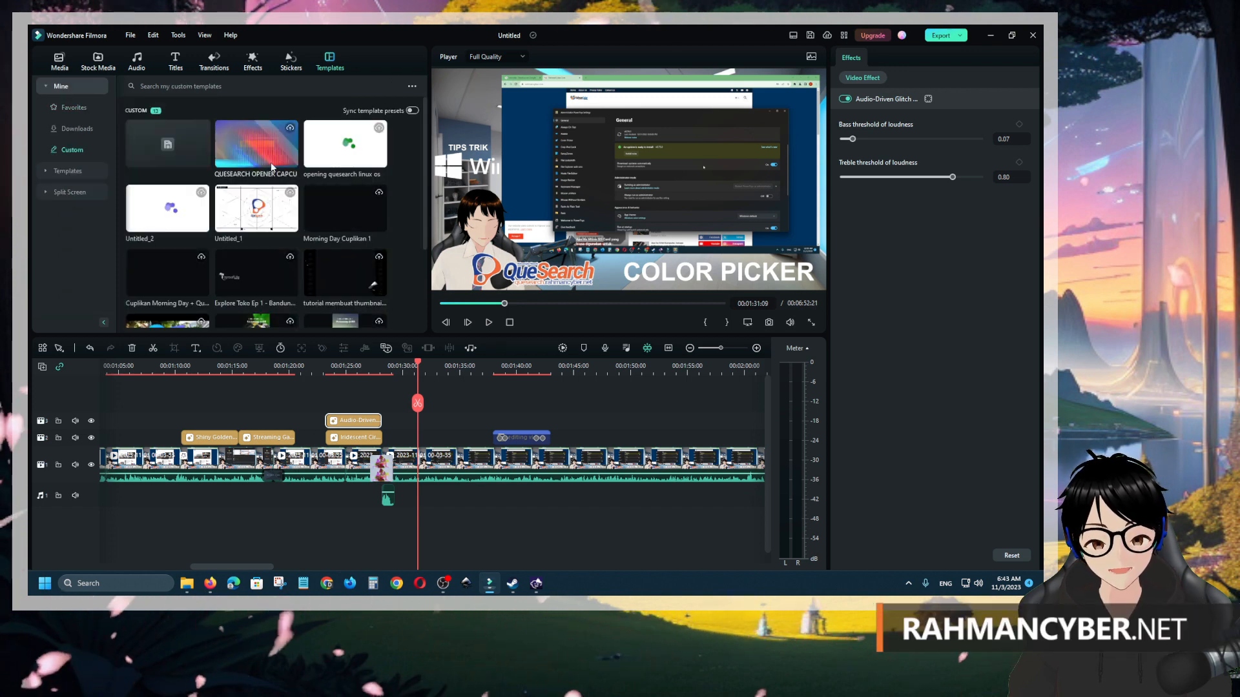
scroll(281, 199, "down", 1)
scroll(281, 199, "up", 1)
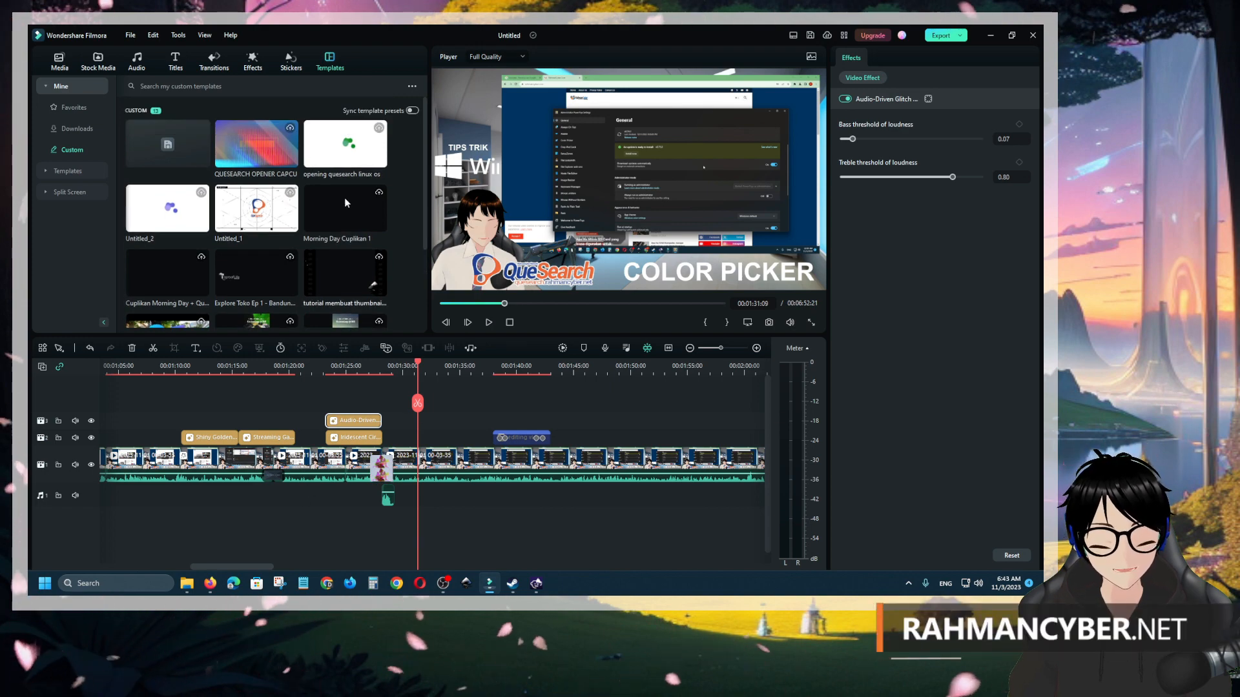
Step: Try the custom template Untitled_1 at the end of the main video and play that section
scroll(434, 488, "down", 3)
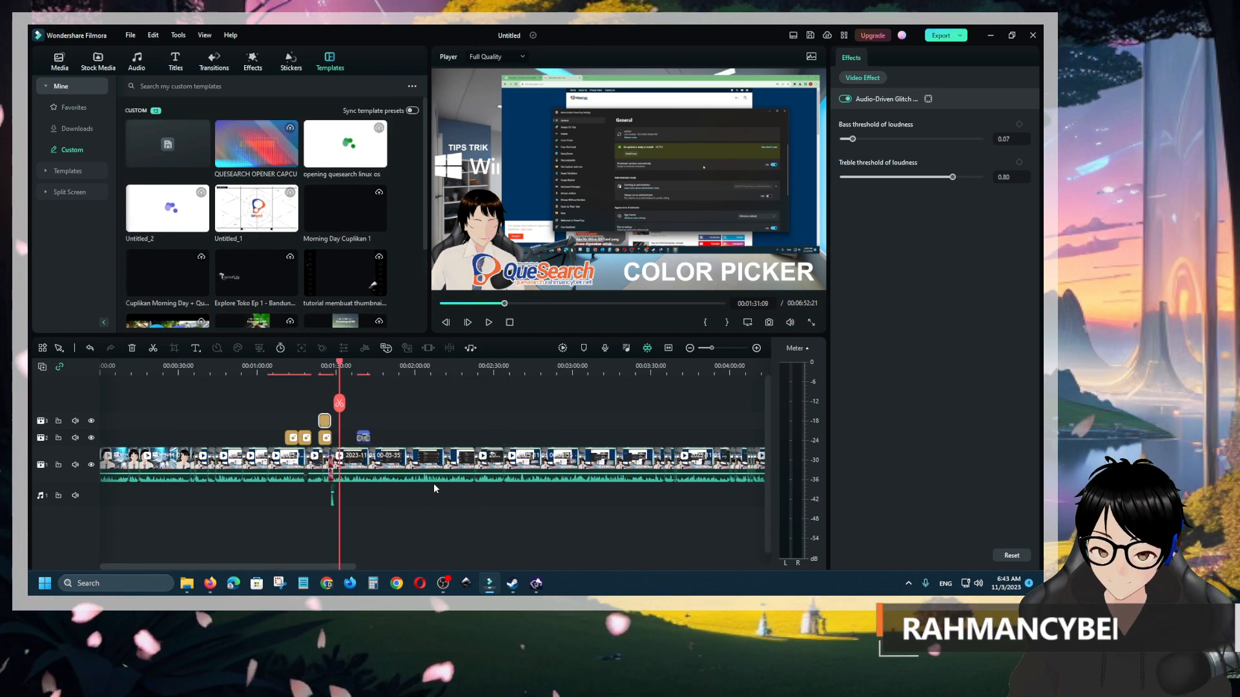
scroll(434, 488, "down", 2)
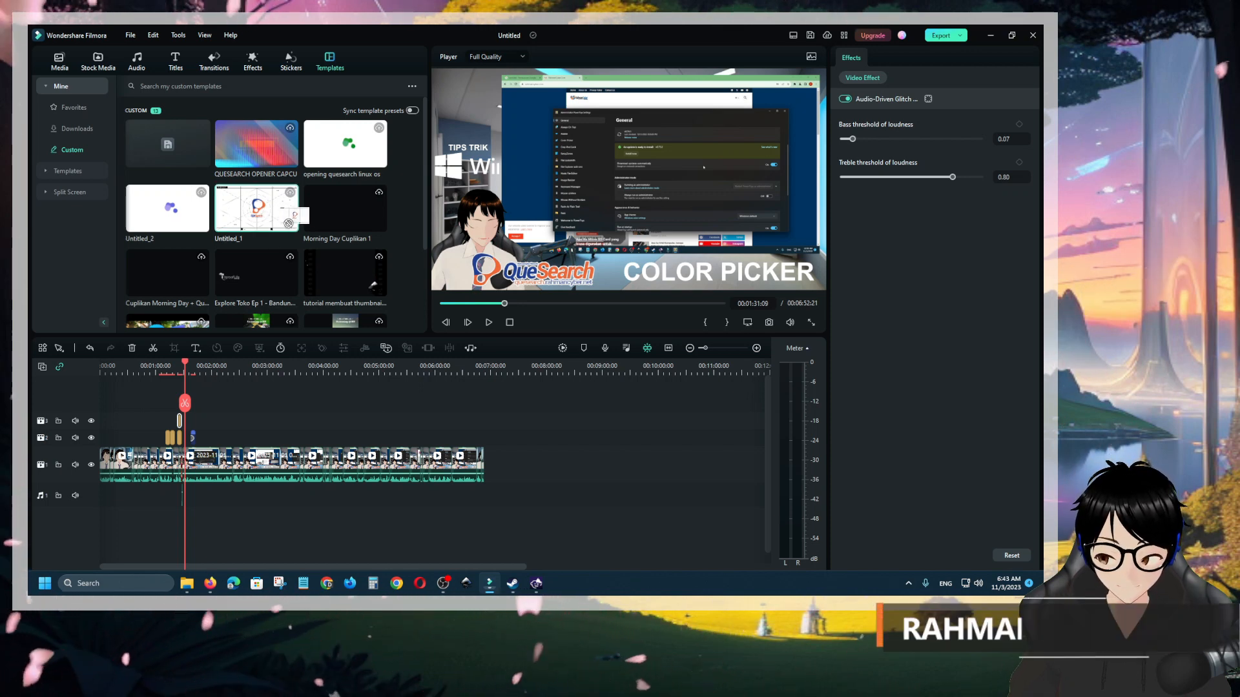
left_click_drag(262, 211, 387, 301)
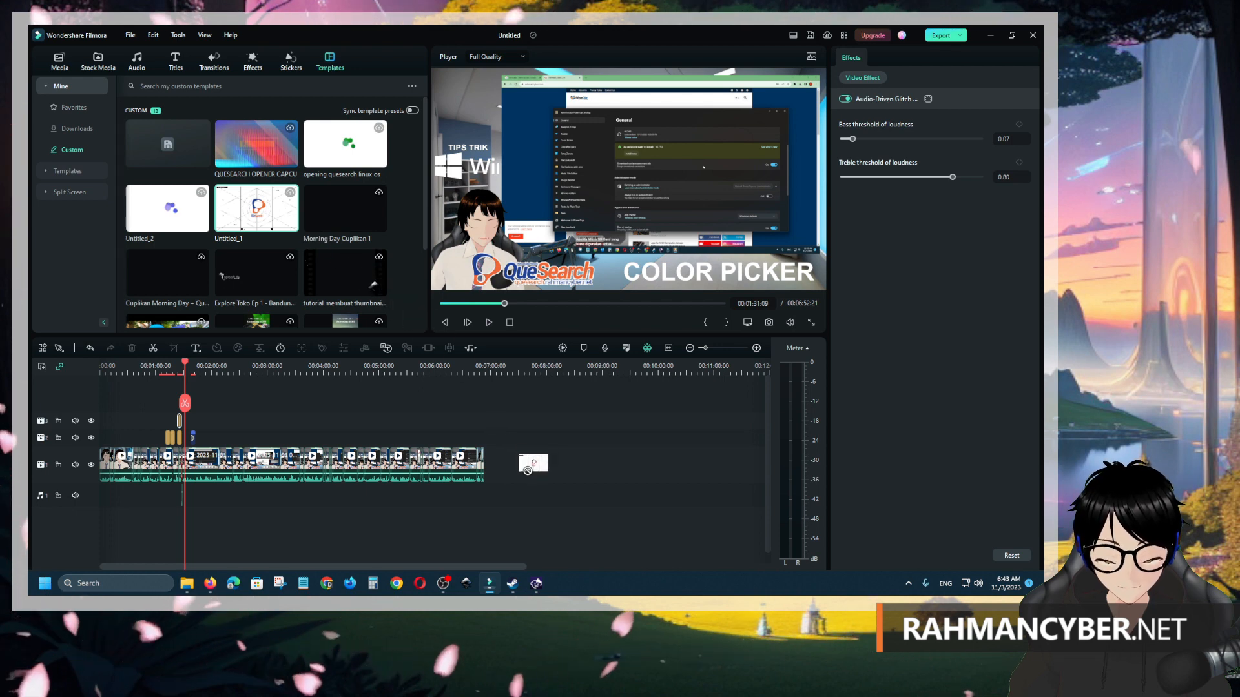
left_click_drag(285, 230, 493, 464)
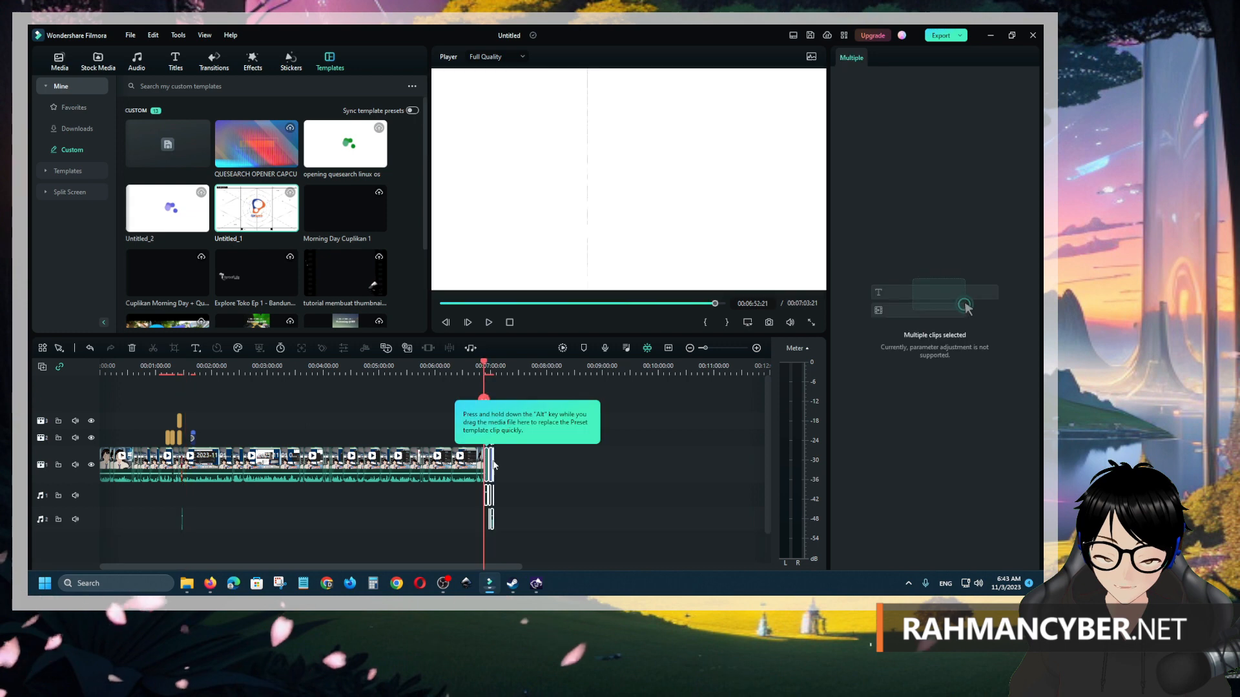
left_click(535, 485)
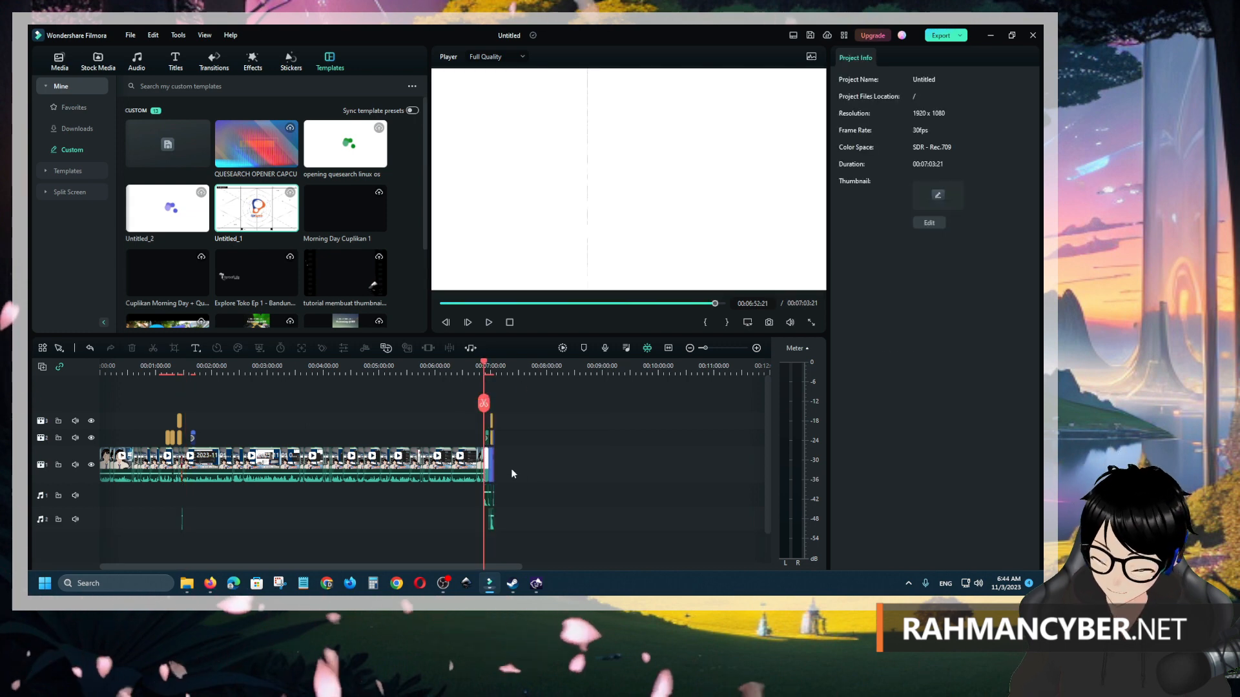
scroll(511, 467, "up", 3)
scroll(515, 470, "up", 3)
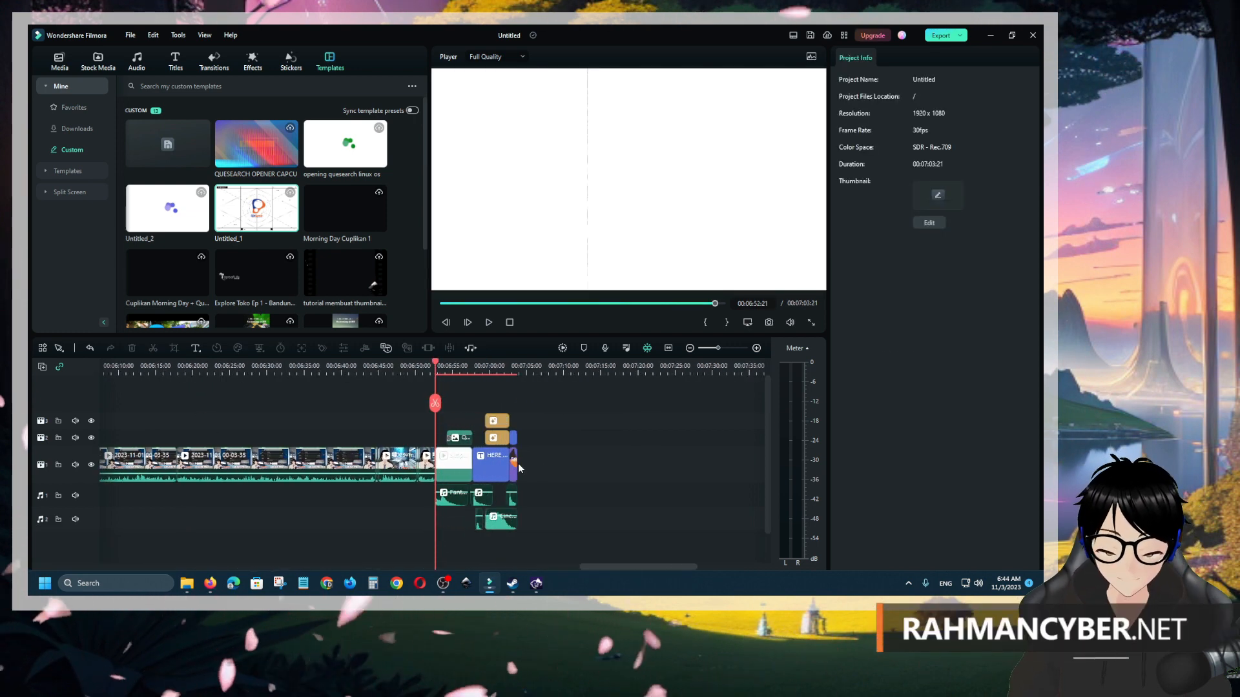
key("space")
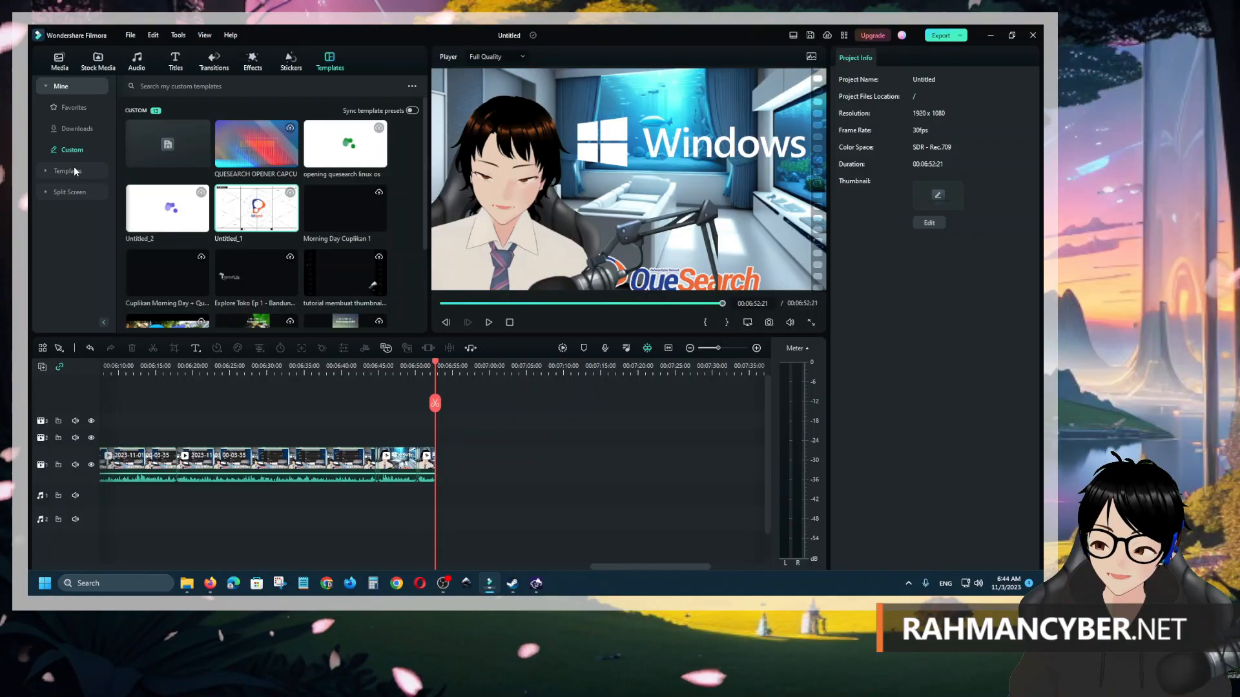
Step: Place the basic Split Screen 14 layout on the track above the main video at about 00:06:38 and preview its opening
left_click(70, 192)
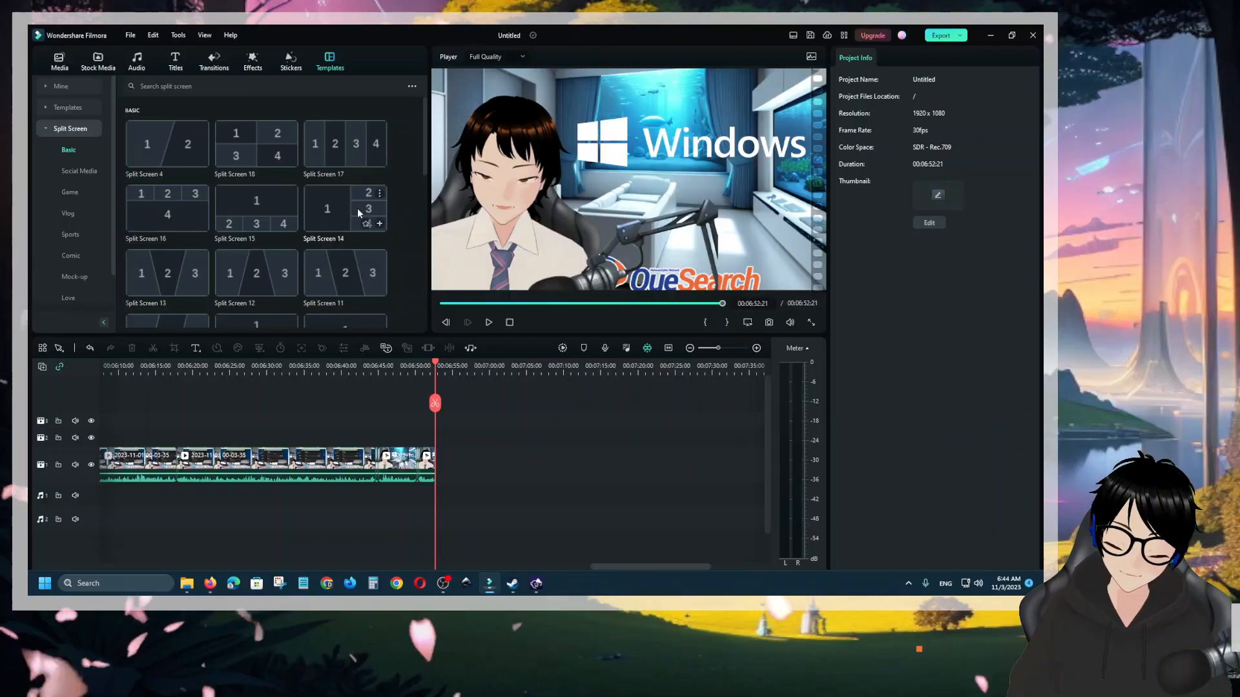
left_click_drag(358, 208, 348, 271)
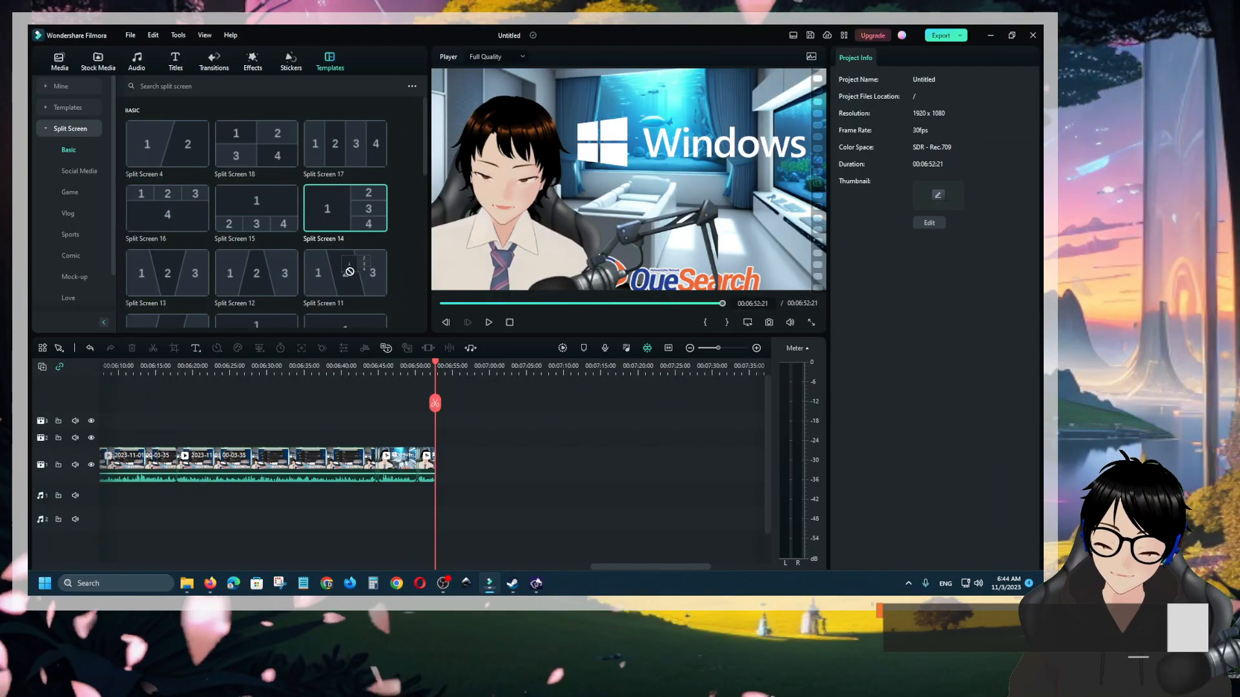
left_click_drag(329, 437, 331, 427)
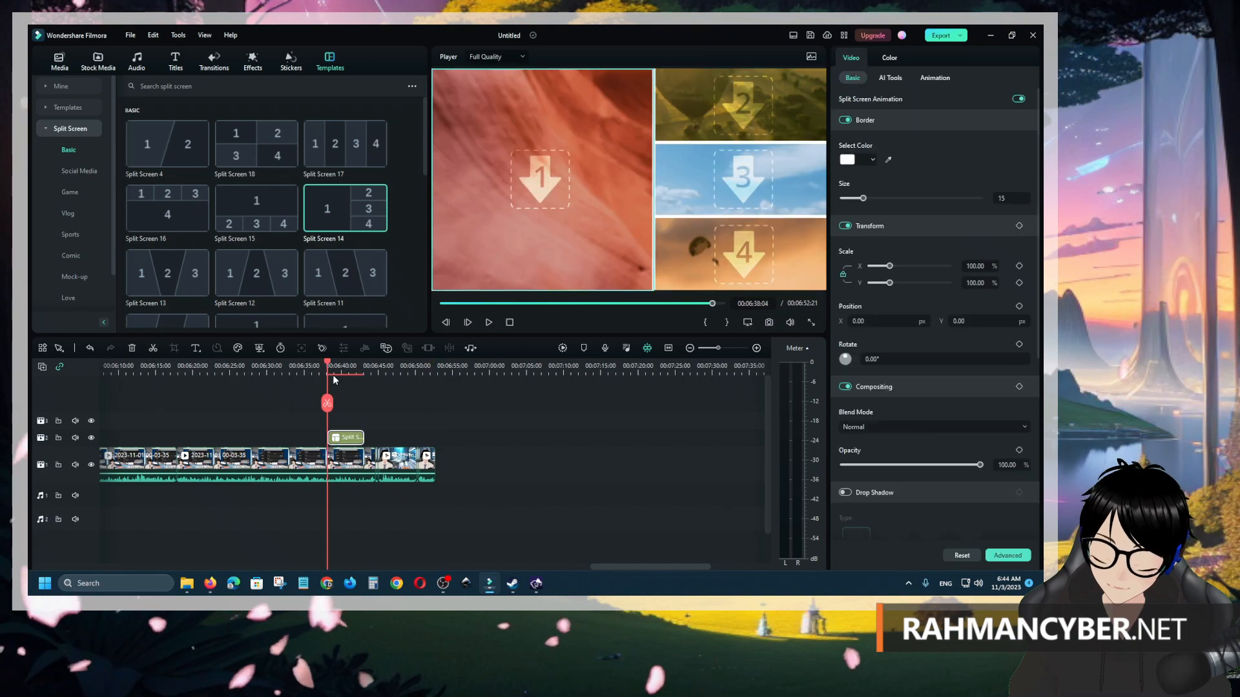
left_click_drag(328, 370, 322, 370)
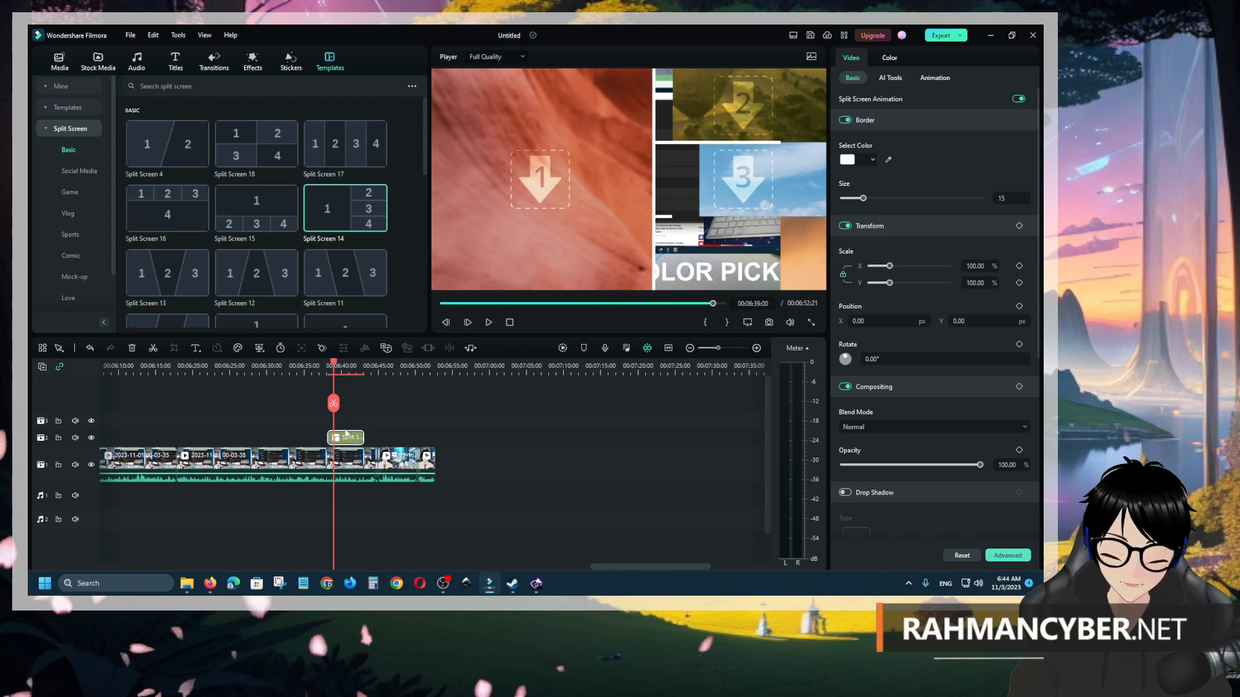
Step: Open the split screen clip for advanced editing and look at its media sources, project media and file import
right_click(350, 438)
left_click(411, 347)
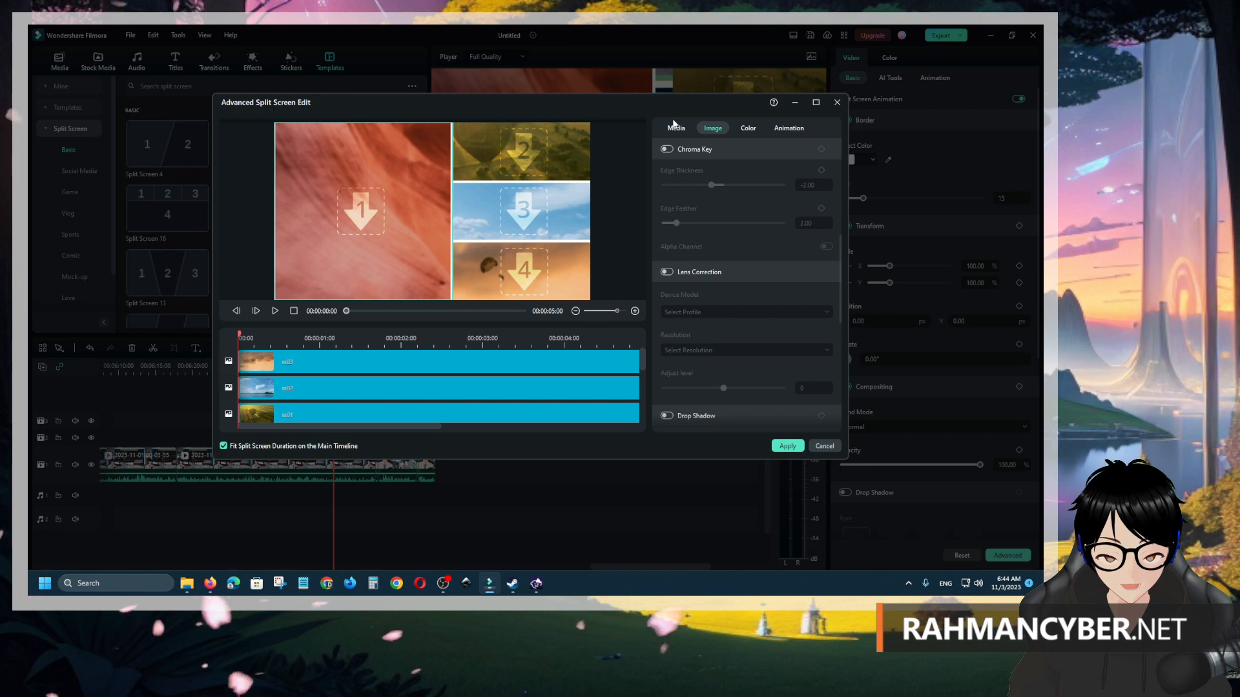
left_click(676, 128)
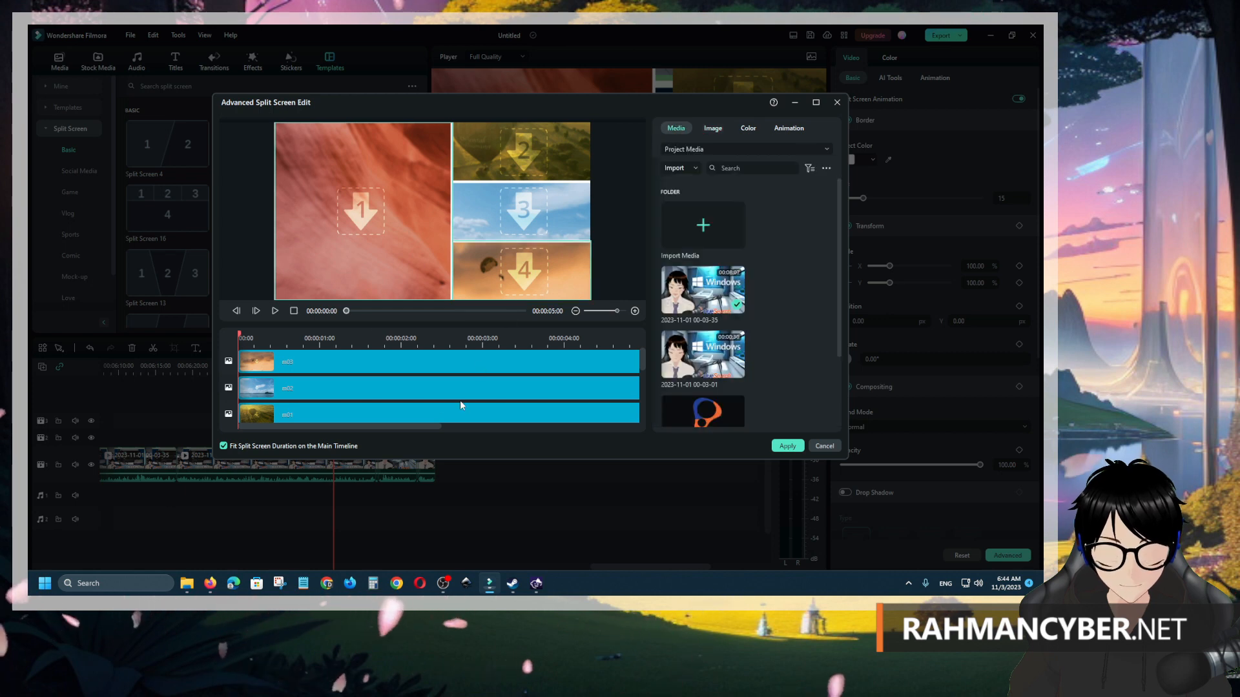
left_click(759, 150)
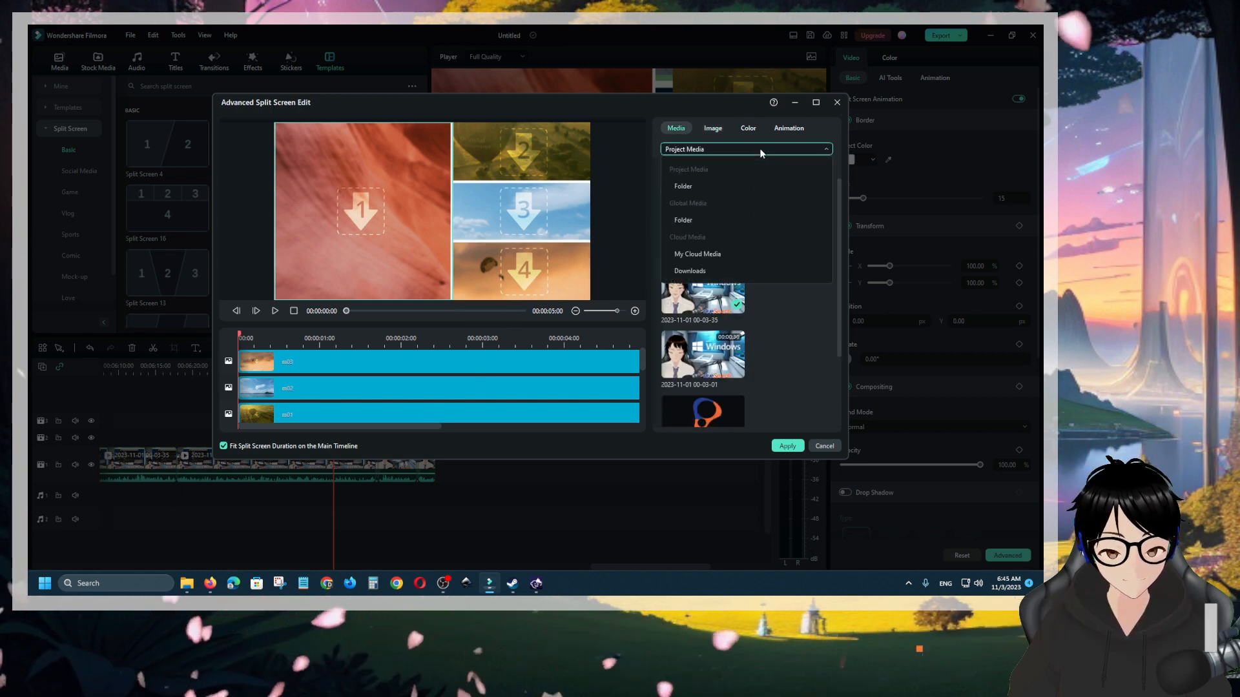
left_click(788, 338)
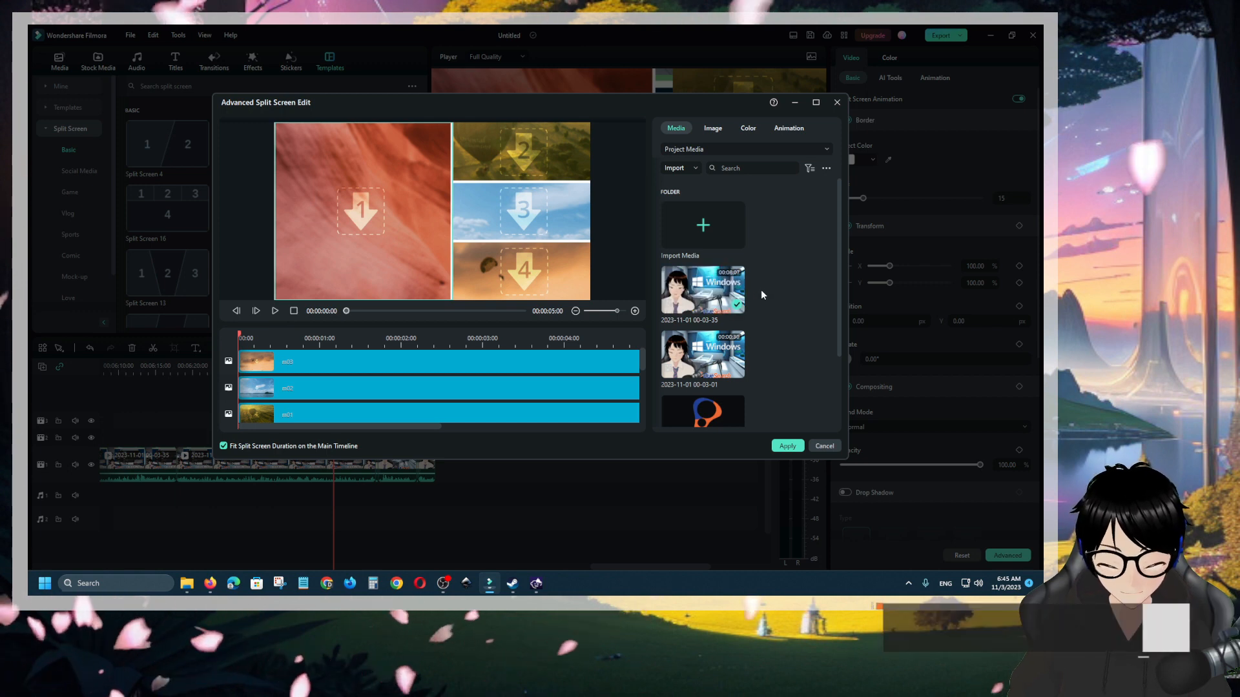
scroll(761, 292, "down", 3)
scroll(761, 293, "up", 3)
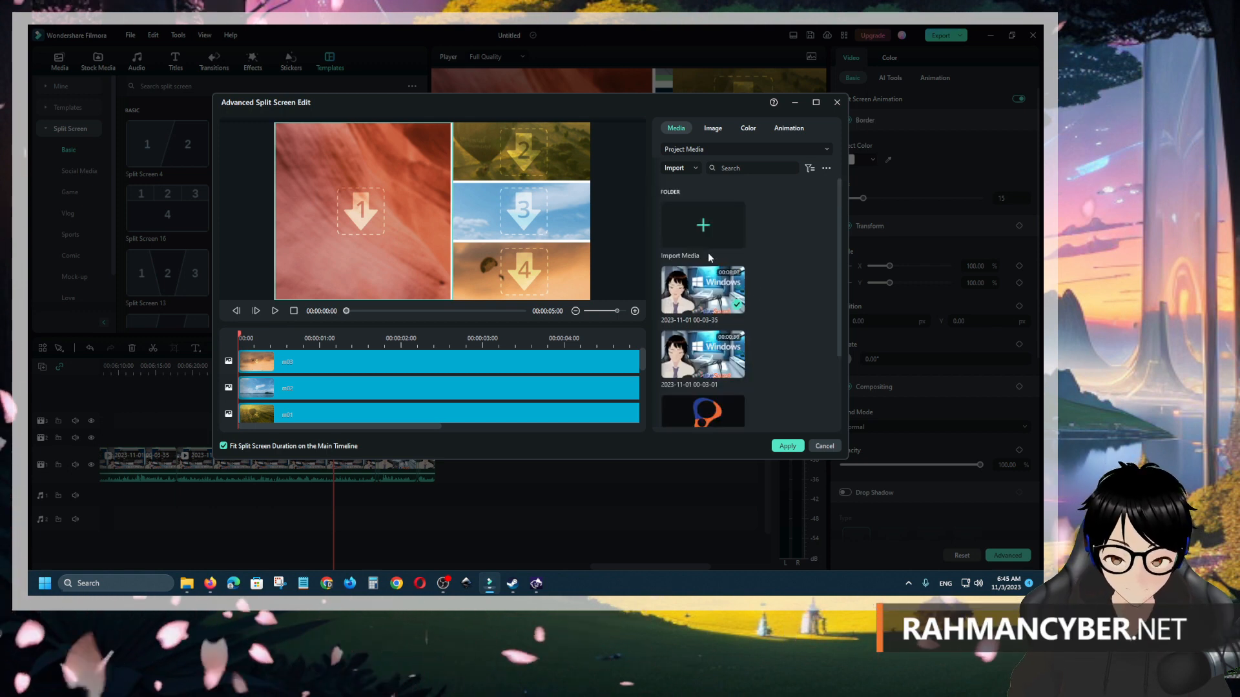
left_click(702, 223)
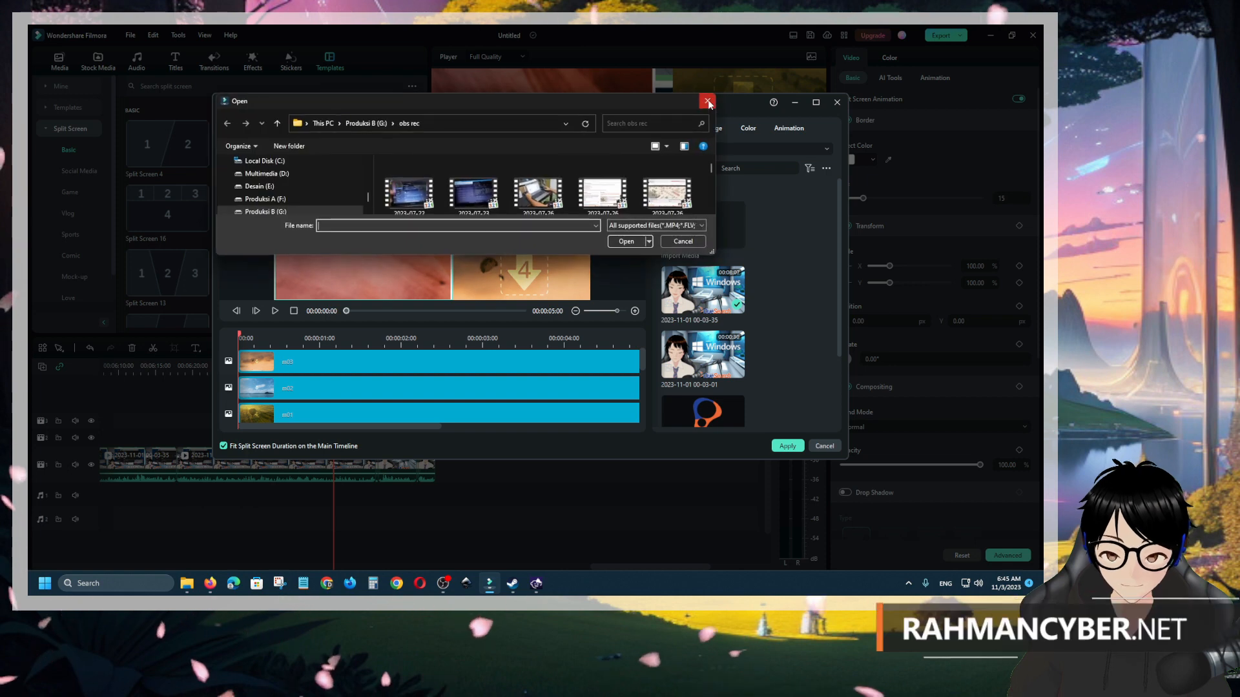
left_click(677, 240)
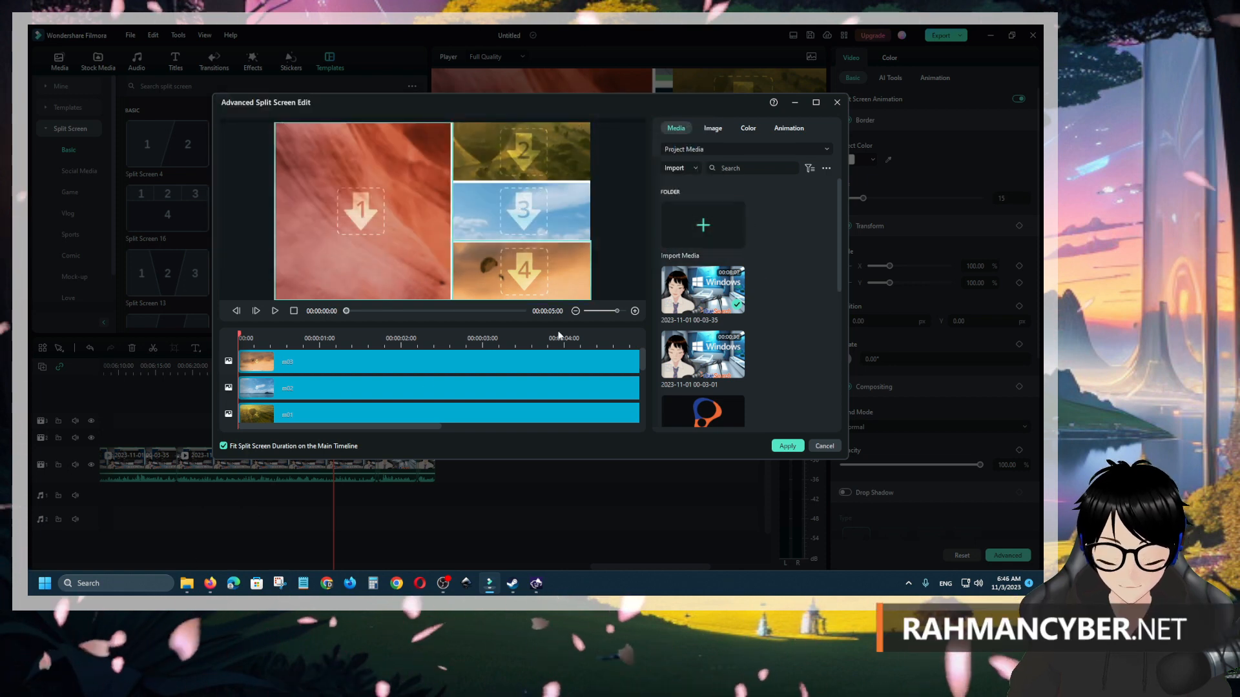
Step: Fill area 4 of the split screen with the IMG_0931 image from the project media
scroll(757, 295, "down", 5)
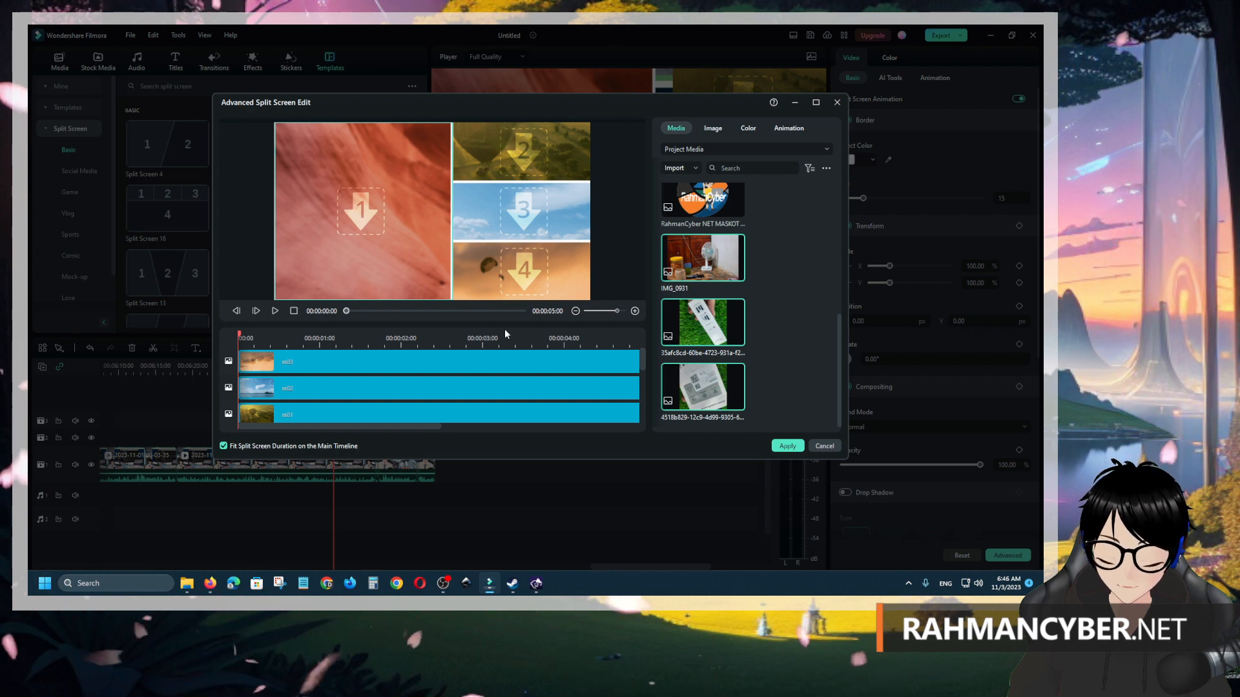
left_click(748, 274)
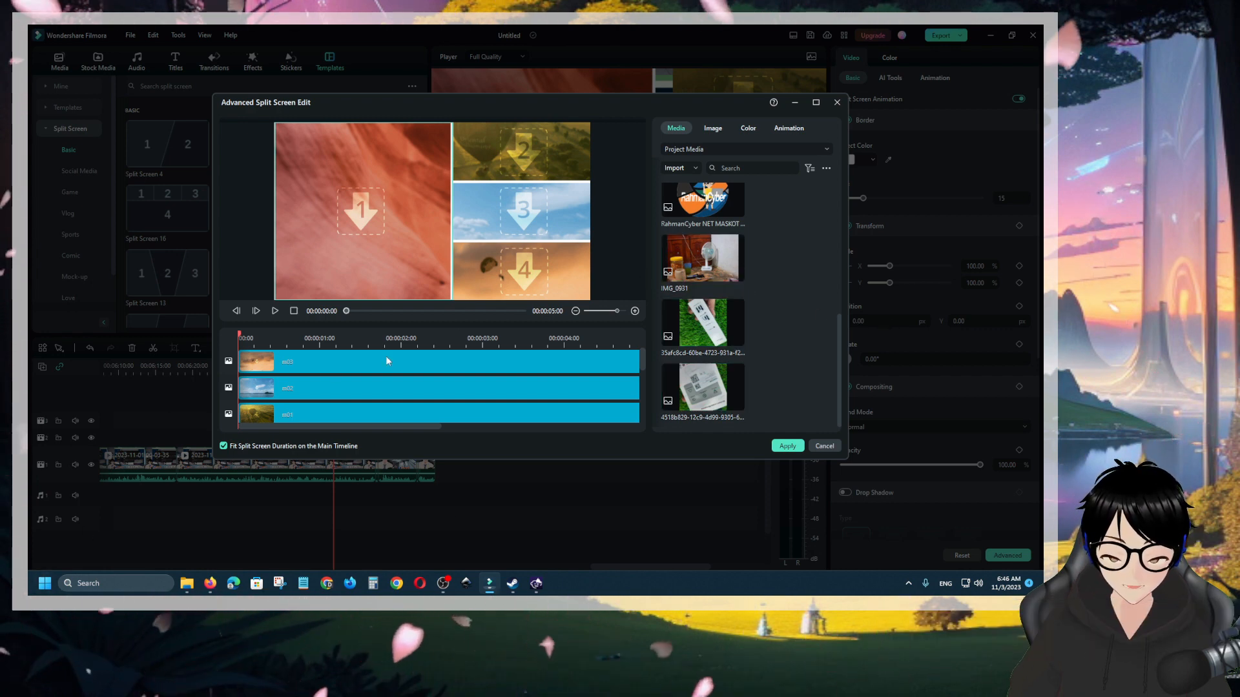
left_click(336, 362)
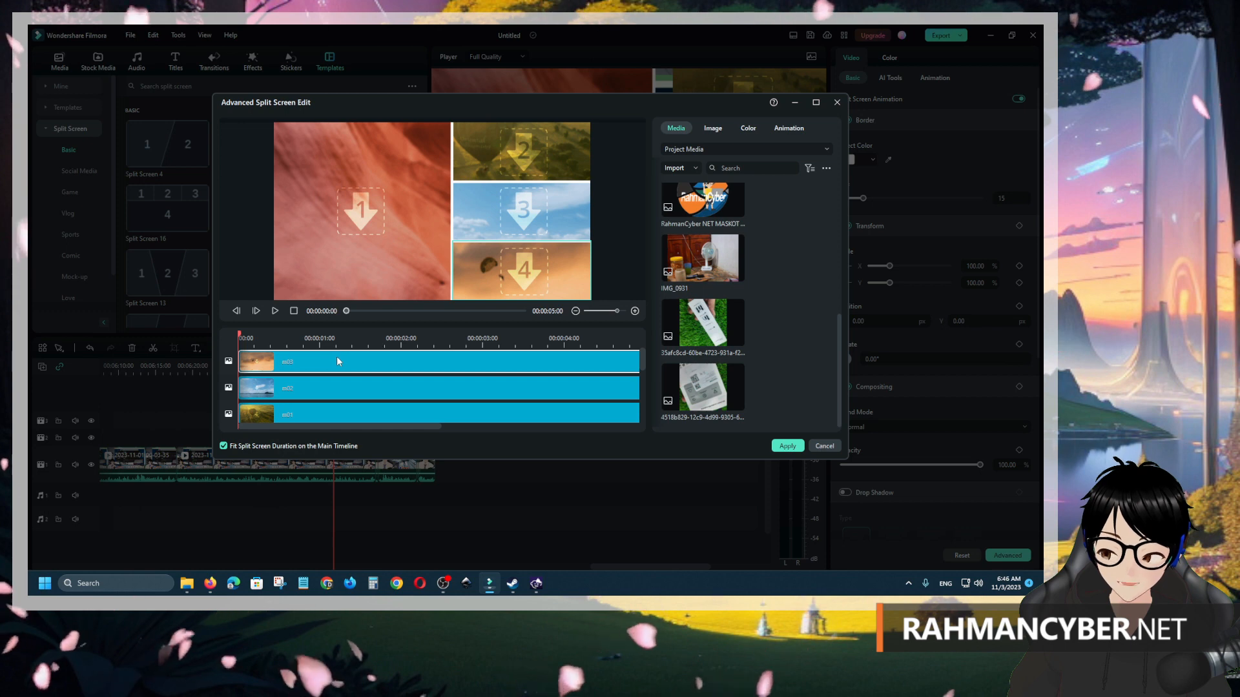
left_click(676, 128)
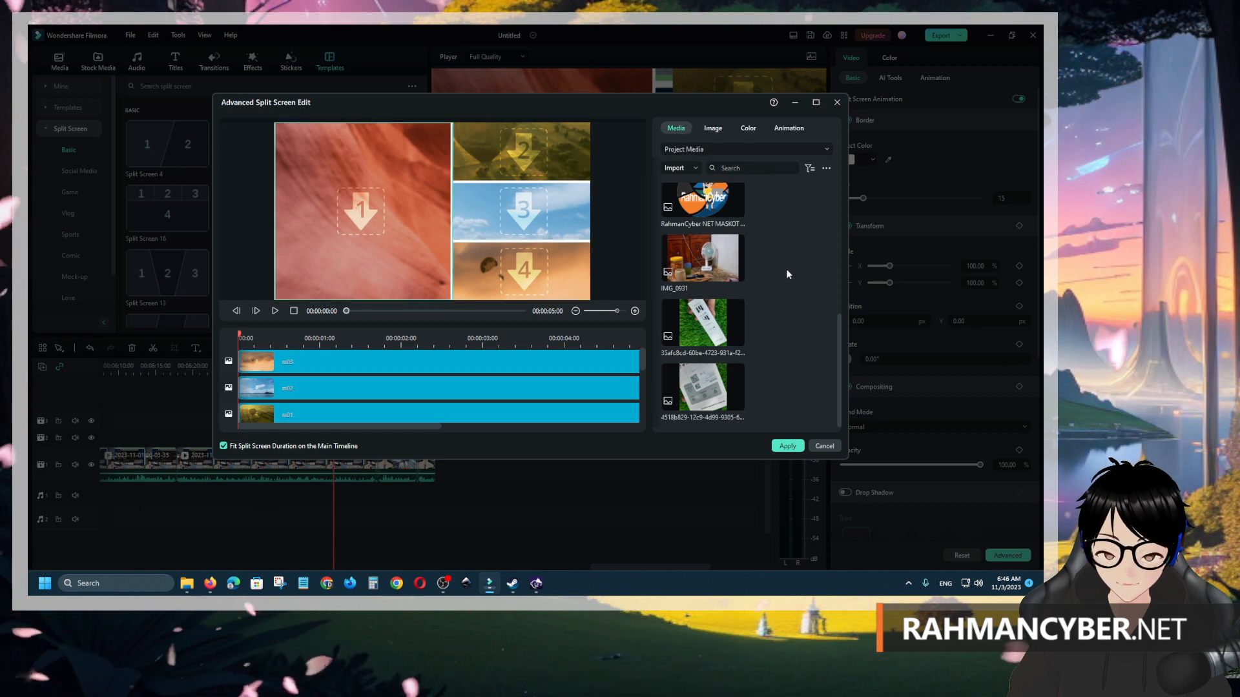
mouse_move(712, 258)
left_mouse_down()
mouse_move(414, 258)
mouse_move(388, 246)
mouse_move(275, 373)
mouse_move(440, 347)
mouse_move(714, 262)
left_mouse_up()
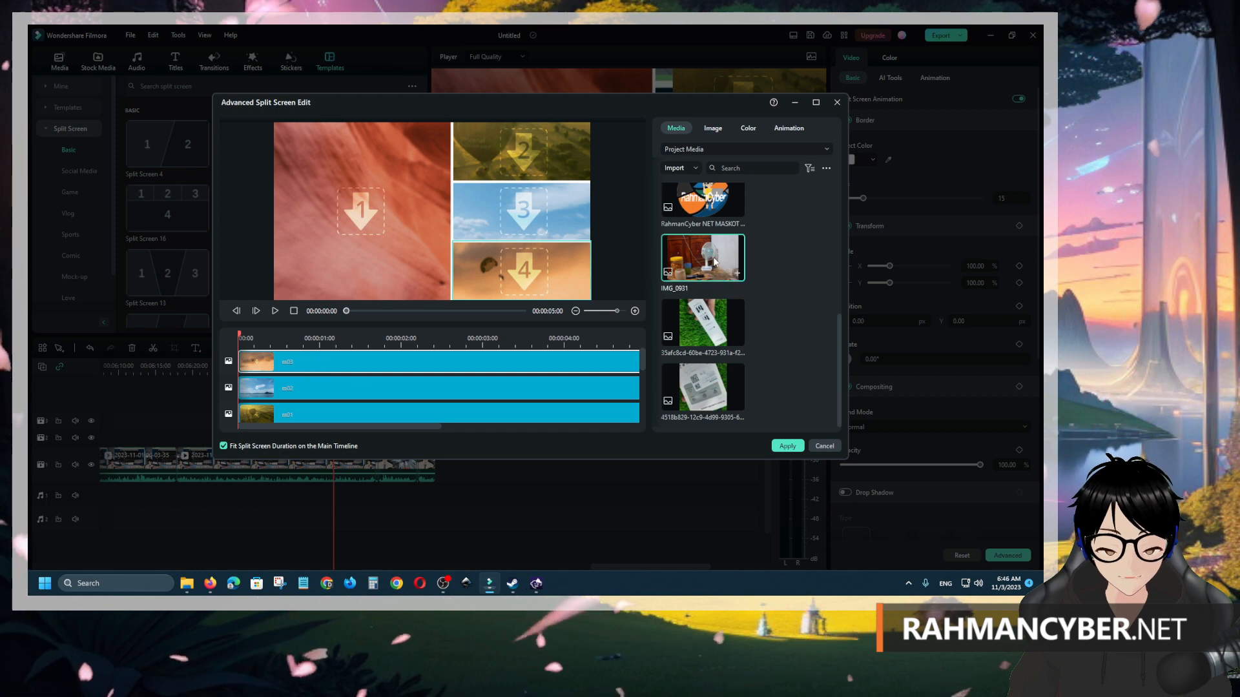
left_click_drag(347, 349, 262, 361)
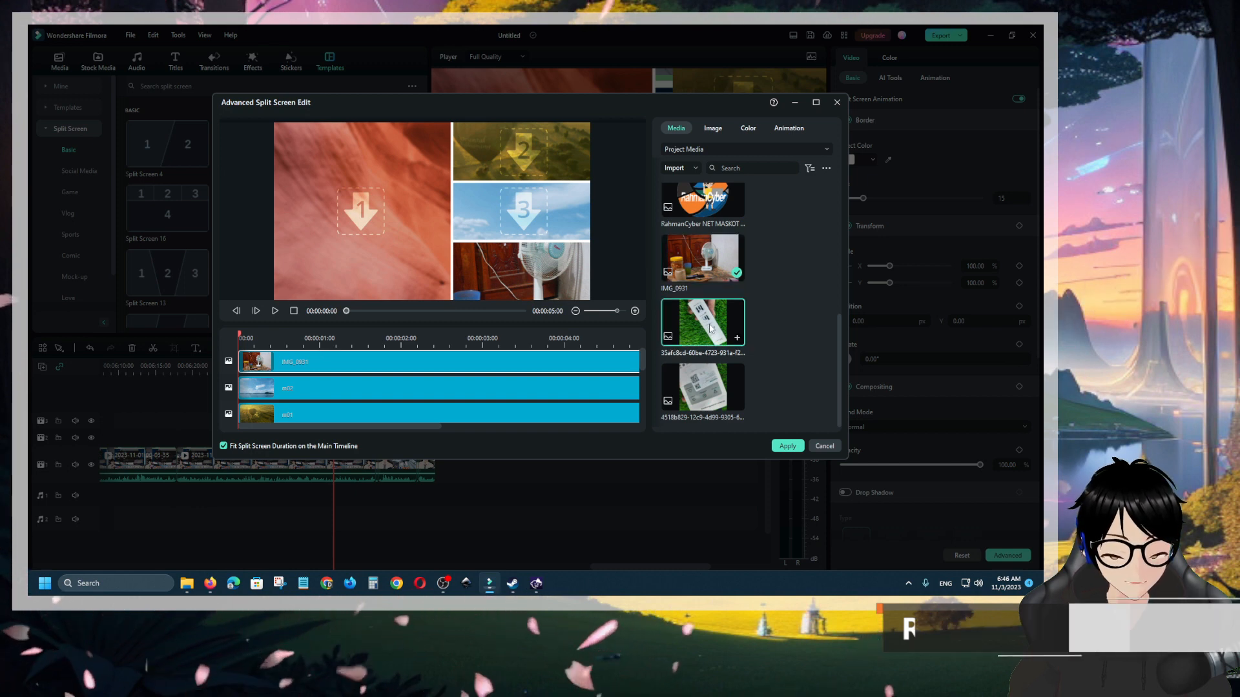
Step: Fill split-screen areas 3 and 2 with the two photos on grass and area 1 with IMG_0931
left_click_drag(707, 332, 253, 390)
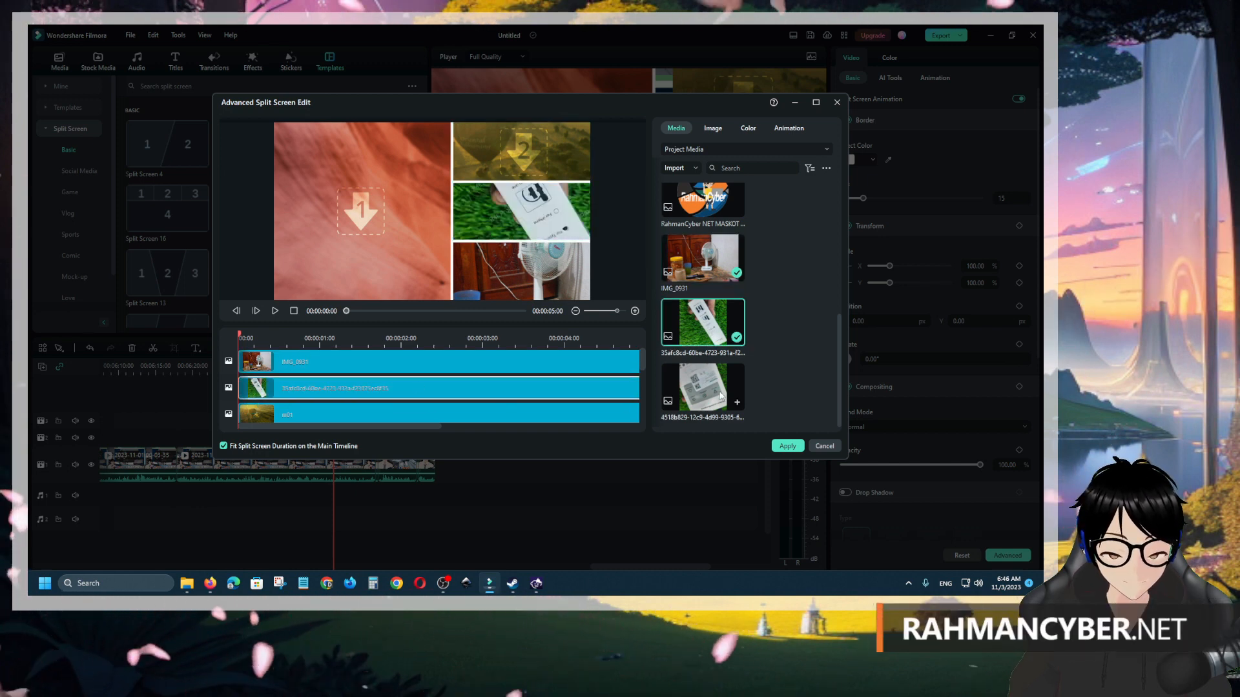
left_click_drag(333, 385, 333, 386)
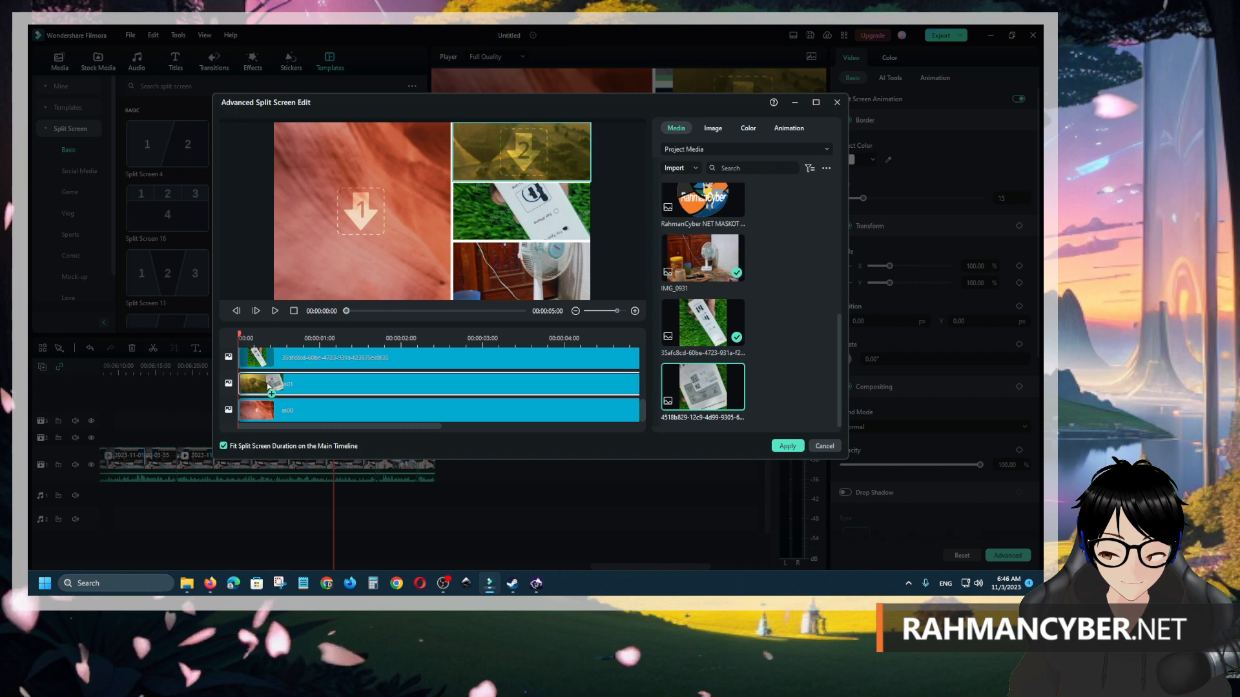
left_click_drag(740, 248, 264, 413)
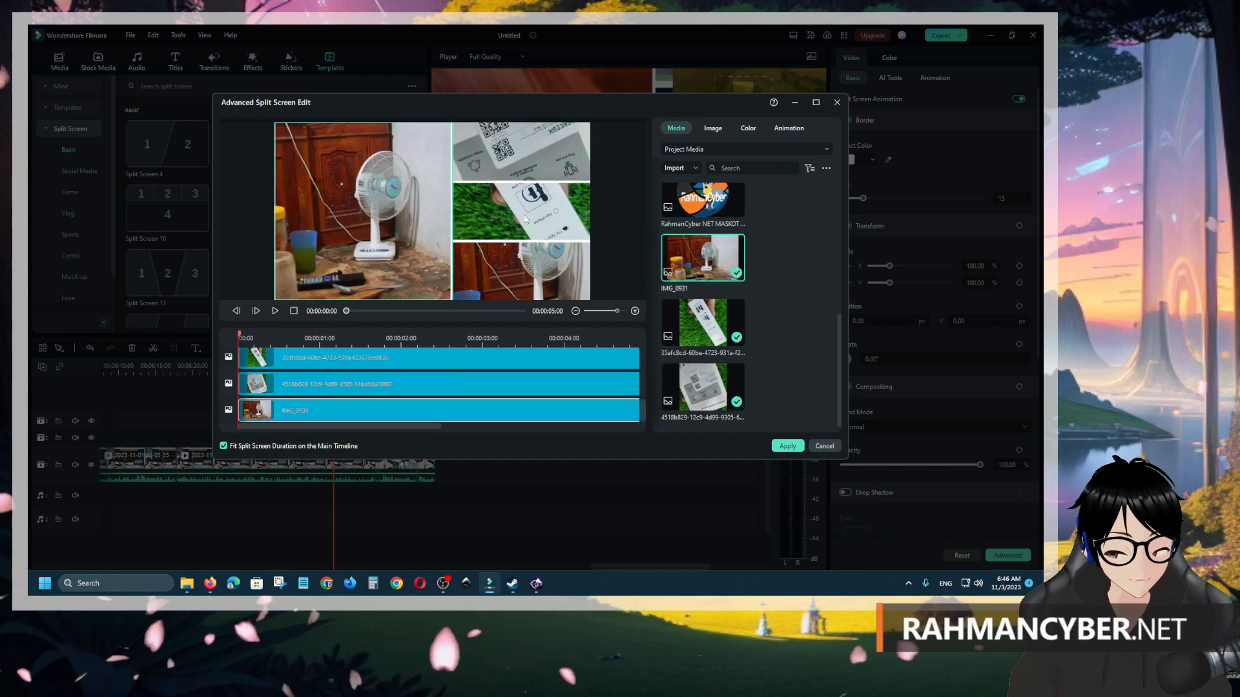
Step: Apply the Fade In preset animation to the IMG_0931 image in area 4 of the split screen
left_click(787, 129)
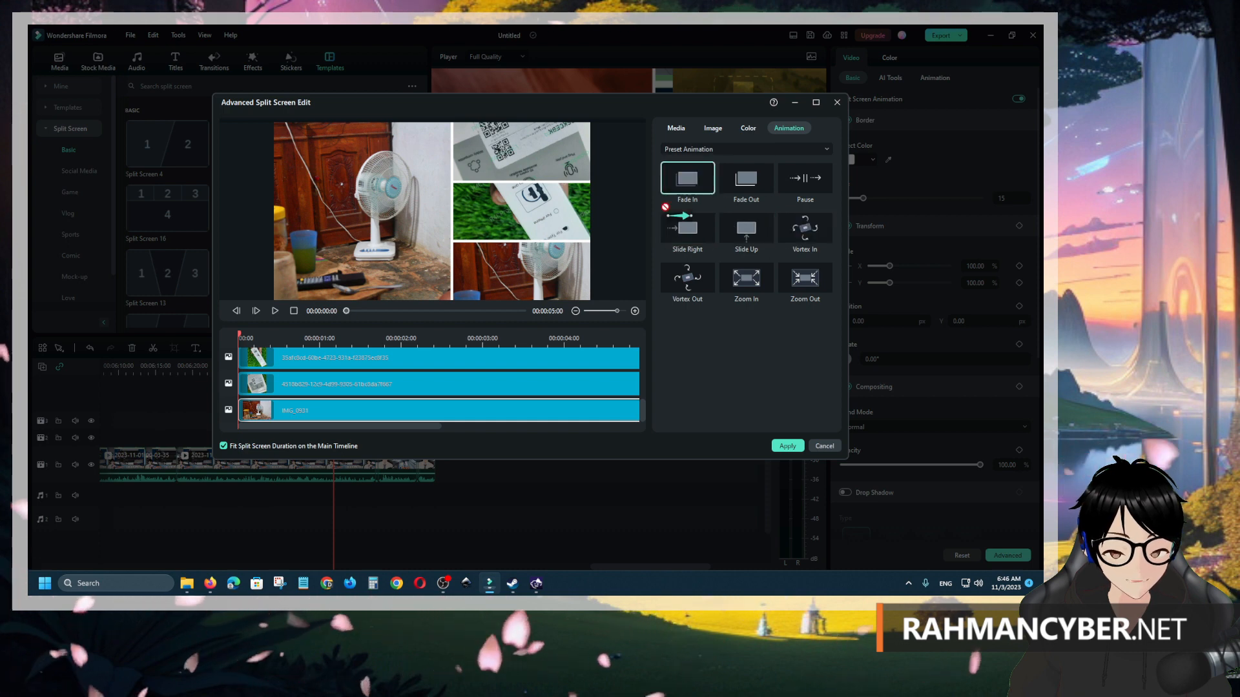
left_click_drag(665, 207, 239, 363)
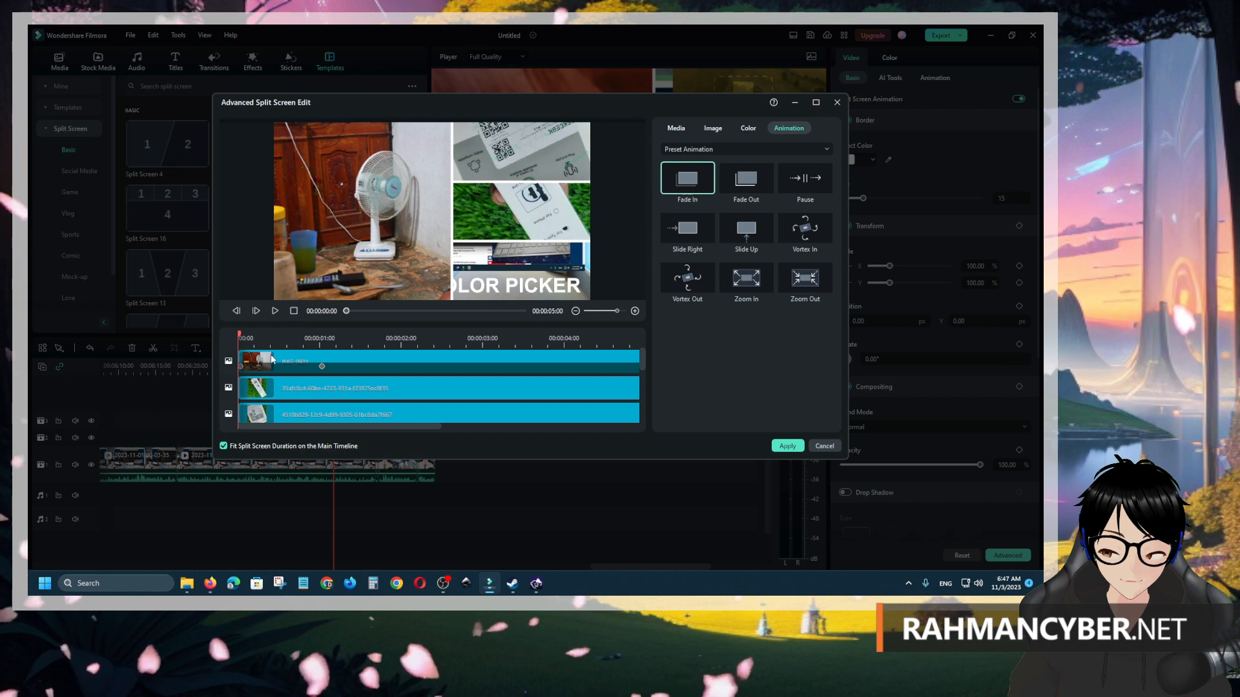
Step: Apply the advanced split screen edits and play the split screen clip on the timeline to check the result
left_click_drag(237, 360, 219, 397)
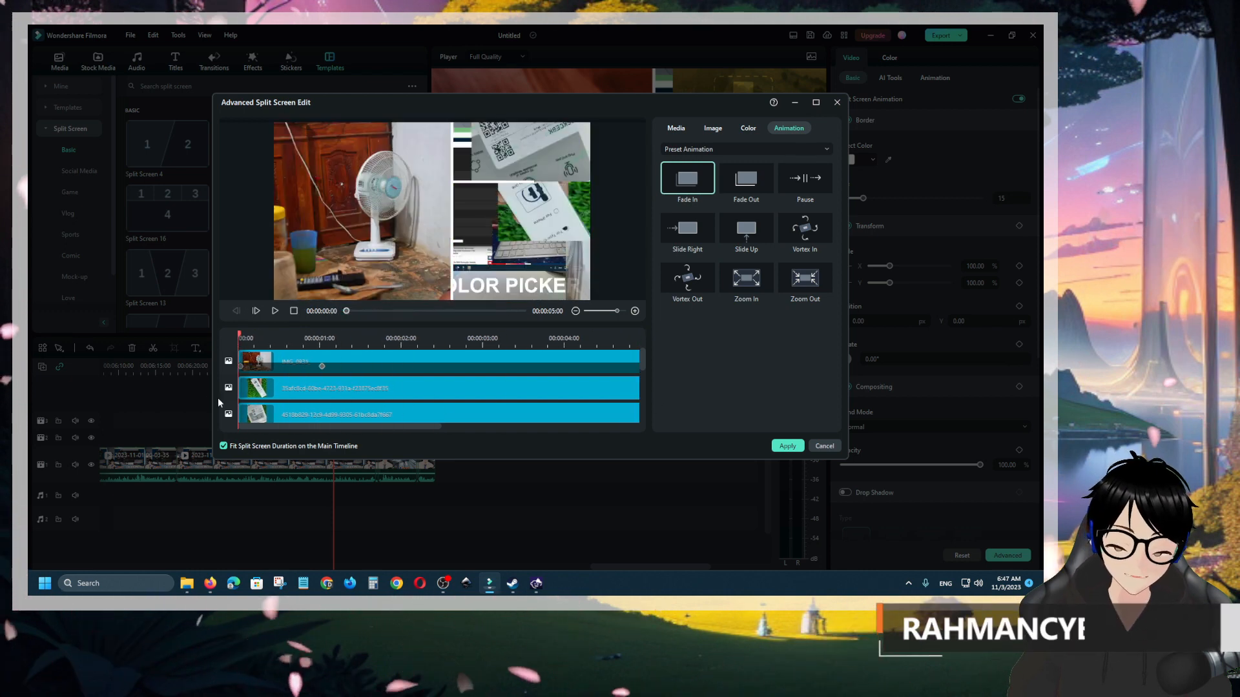
left_click(787, 445)
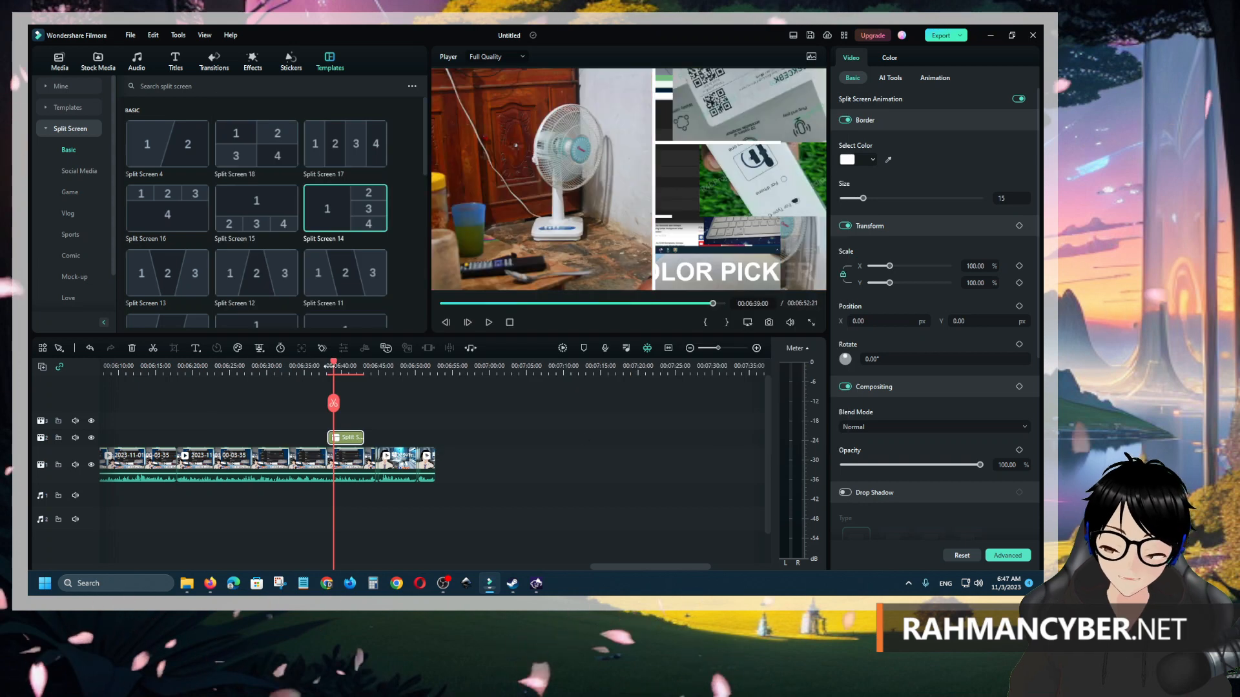
left_click(330, 363)
key("space")
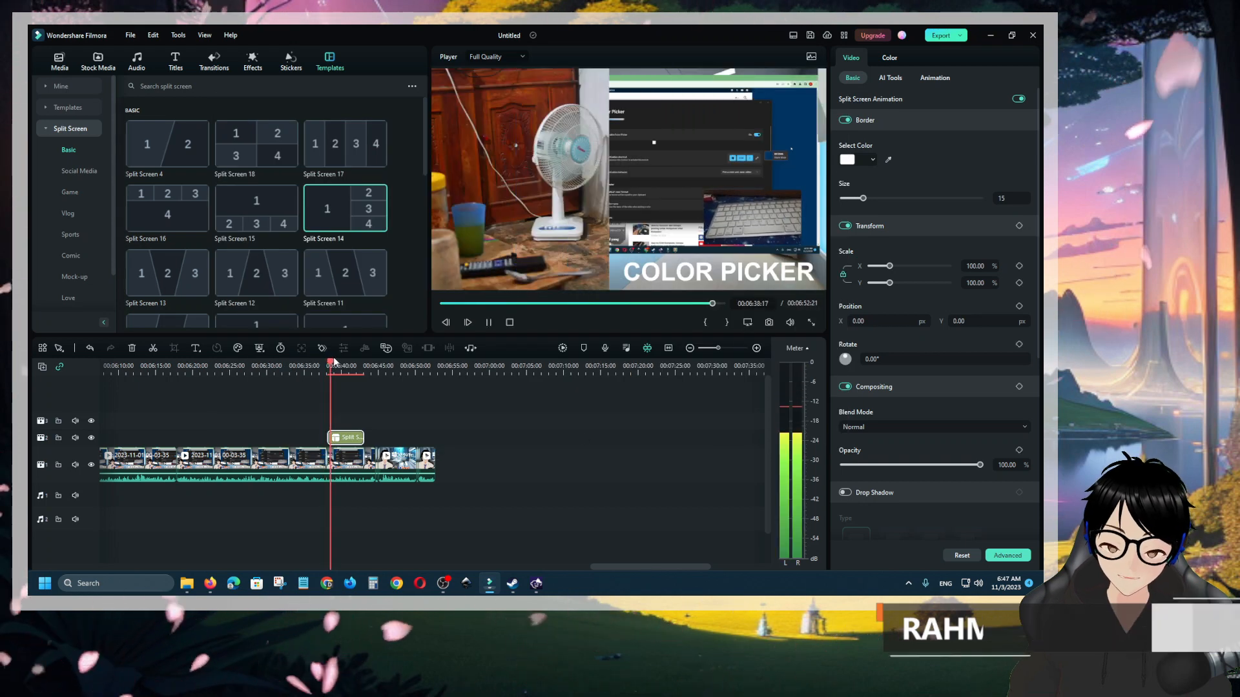
key("space")
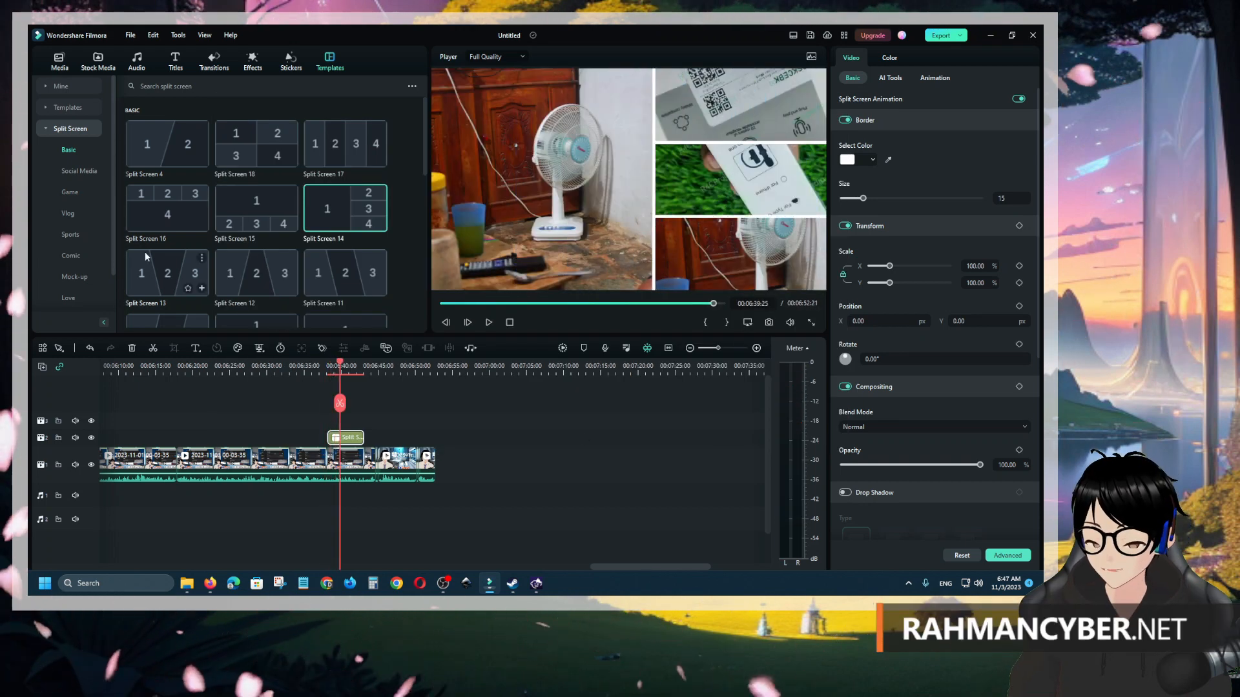
Step: Browse the Social Media and Vlog split screen templates
left_click(84, 173)
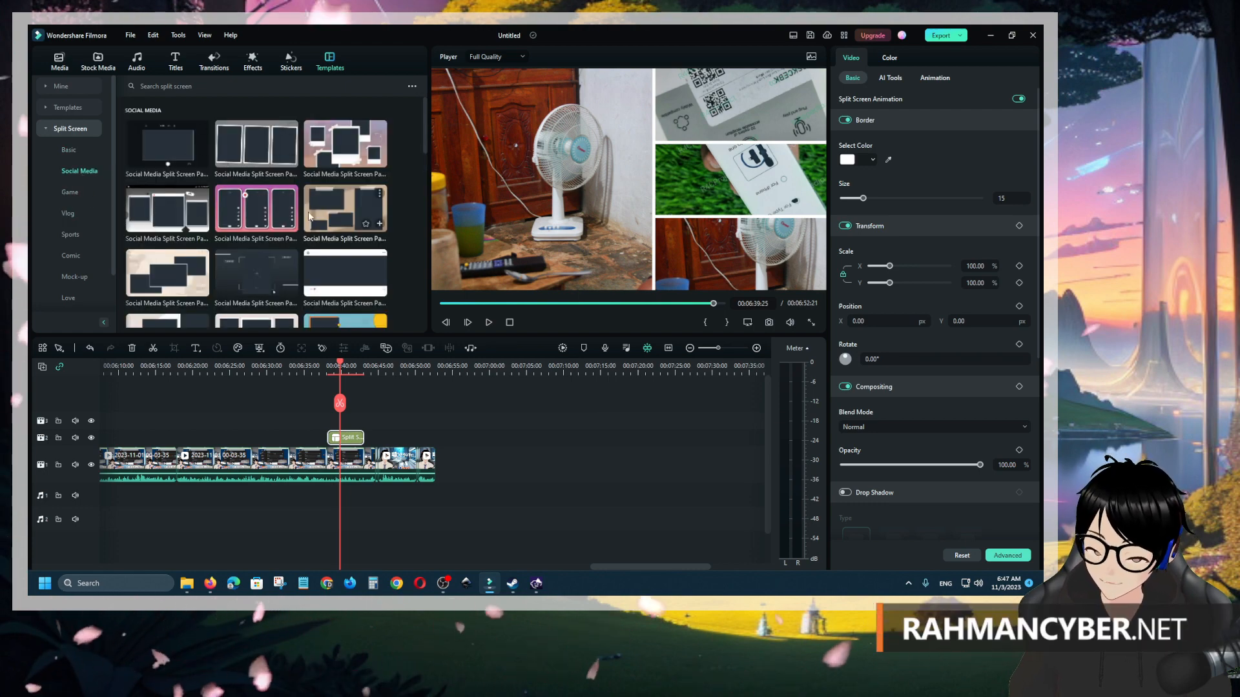
scroll(203, 258, "down", 4)
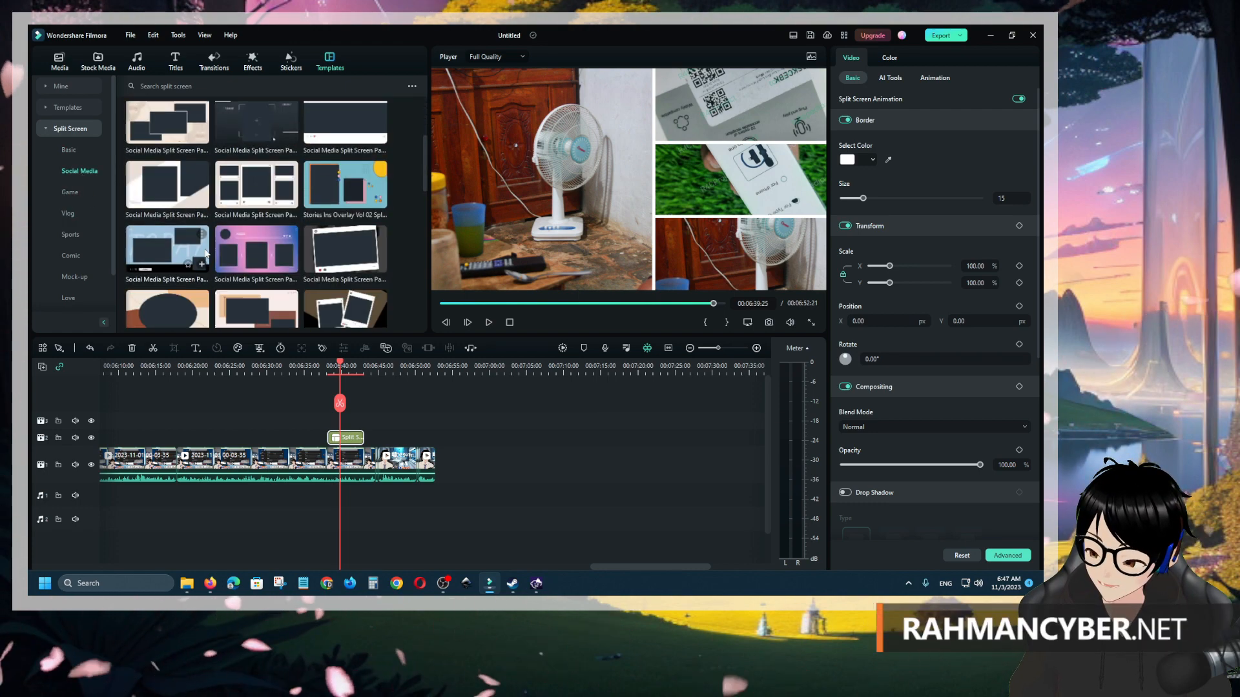
left_click(77, 206)
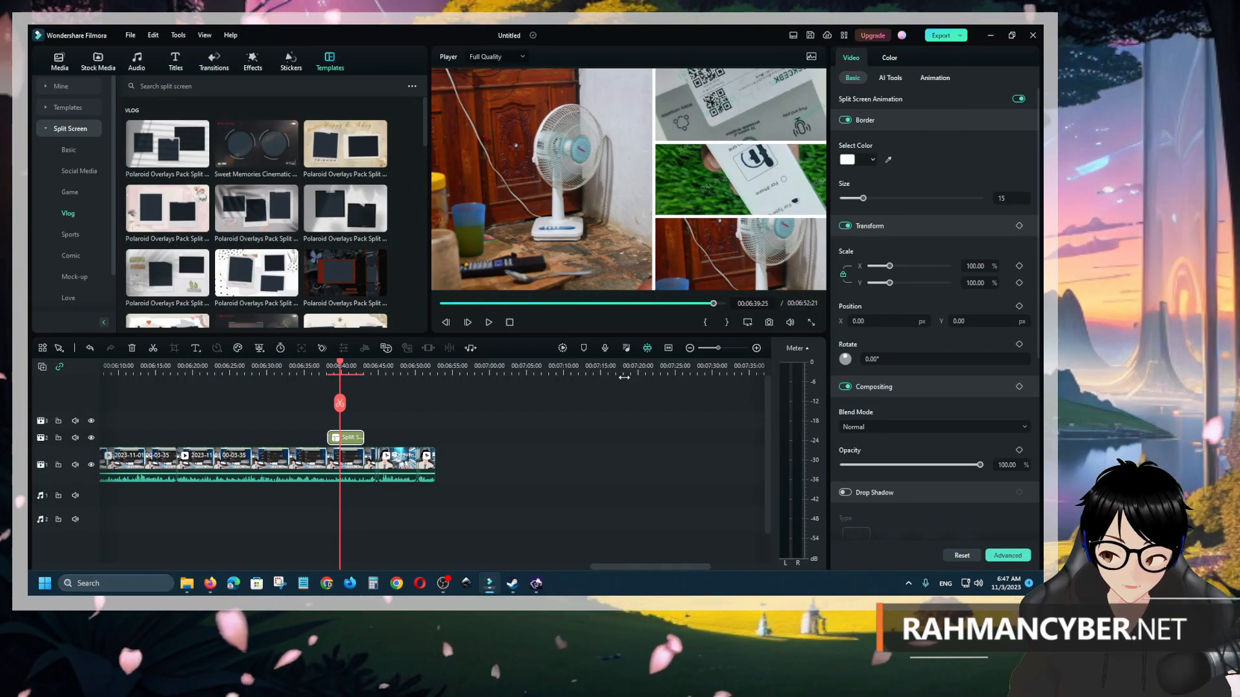
left_click(504, 443)
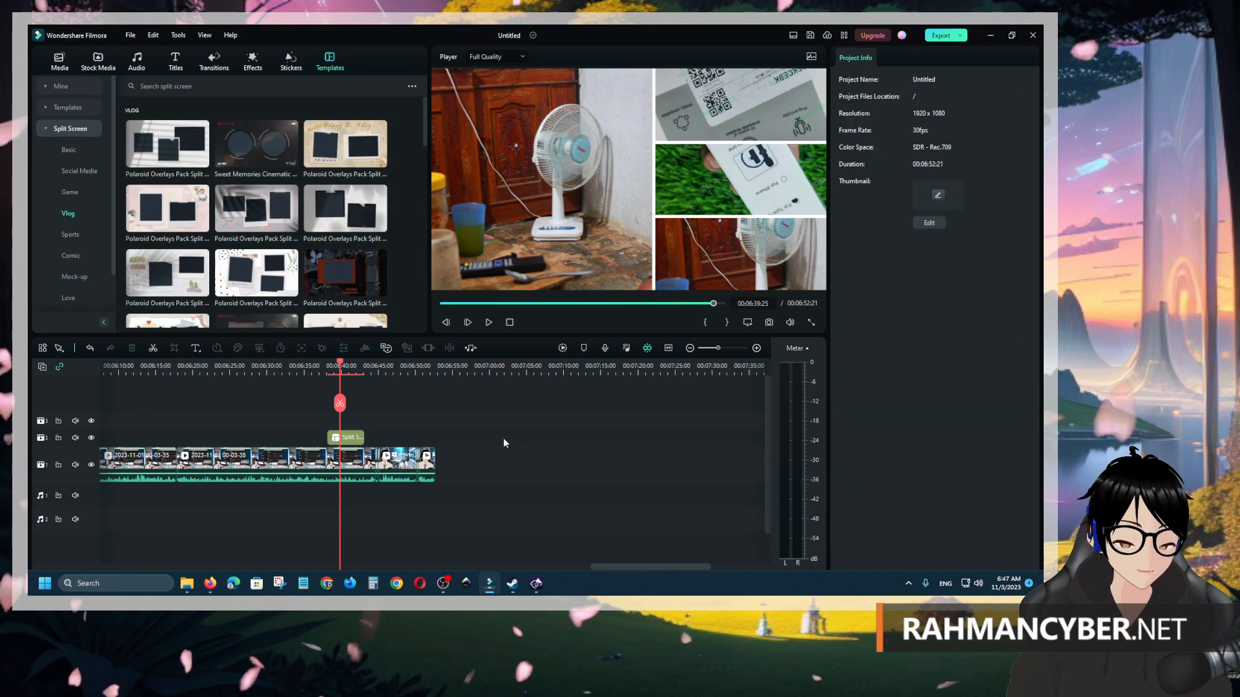
left_click(360, 467)
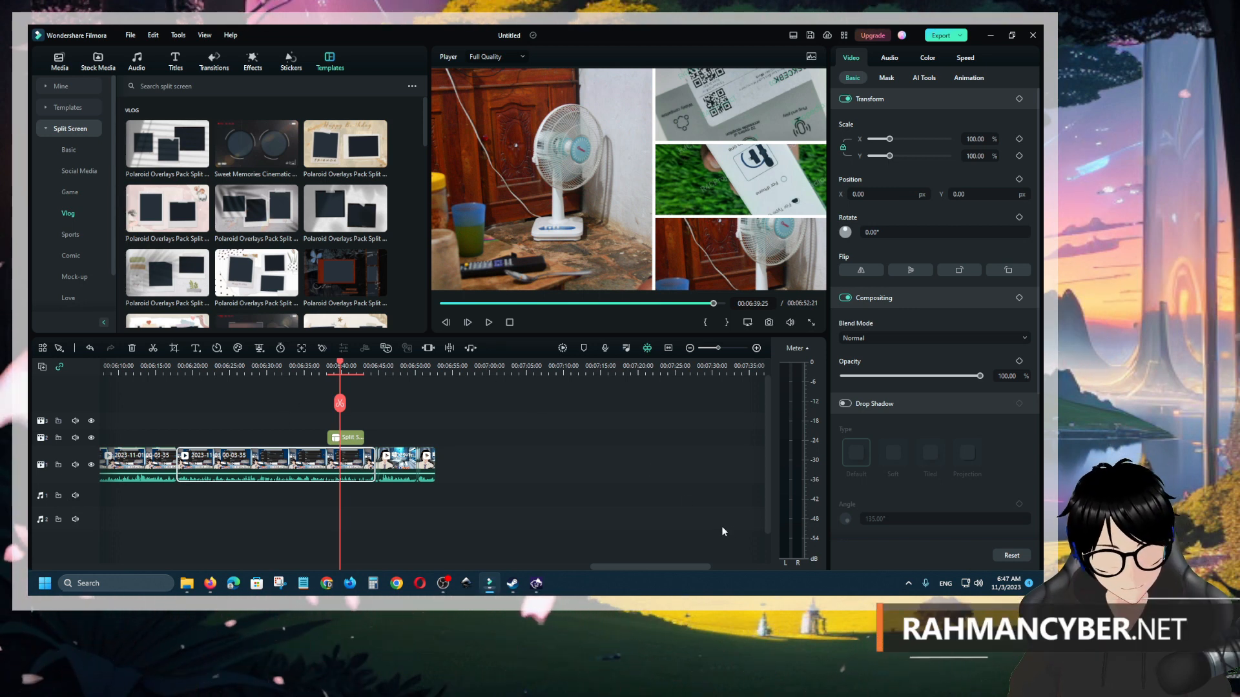
mouse_move(443, 587)
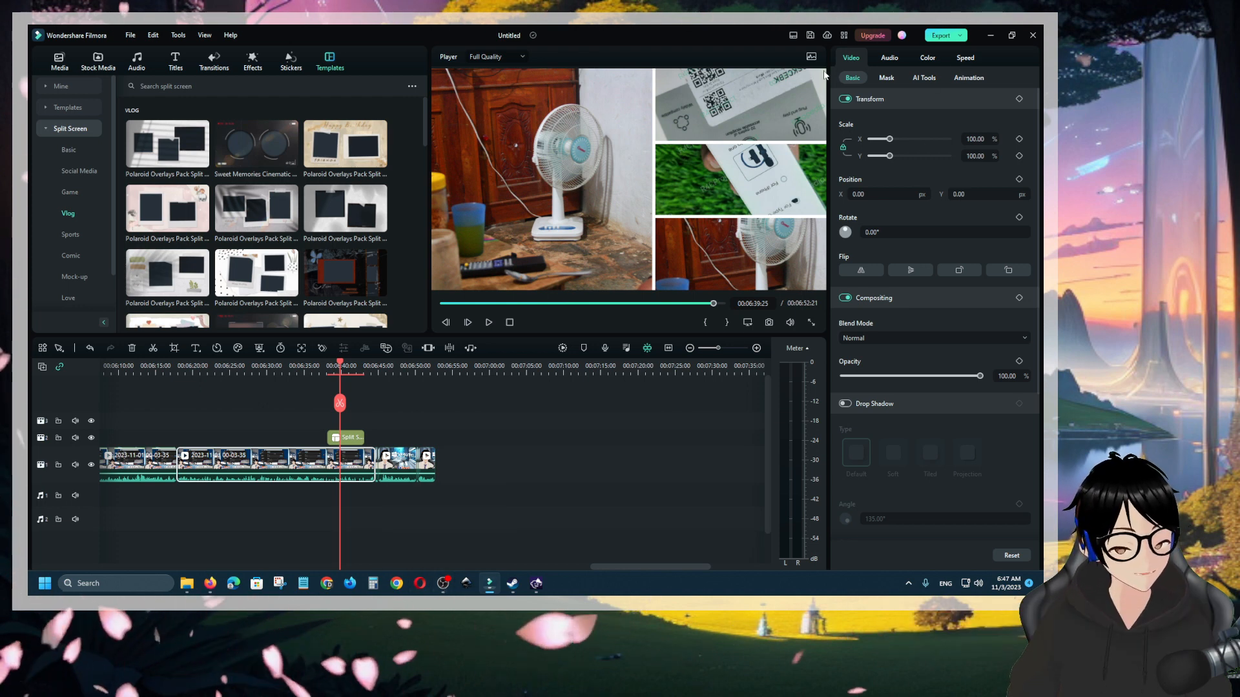
Step: Select the main video clip with the playhead at 00:06:32:06 and look through the LUT options in its color settings
left_click(287, 380)
left_click(265, 366)
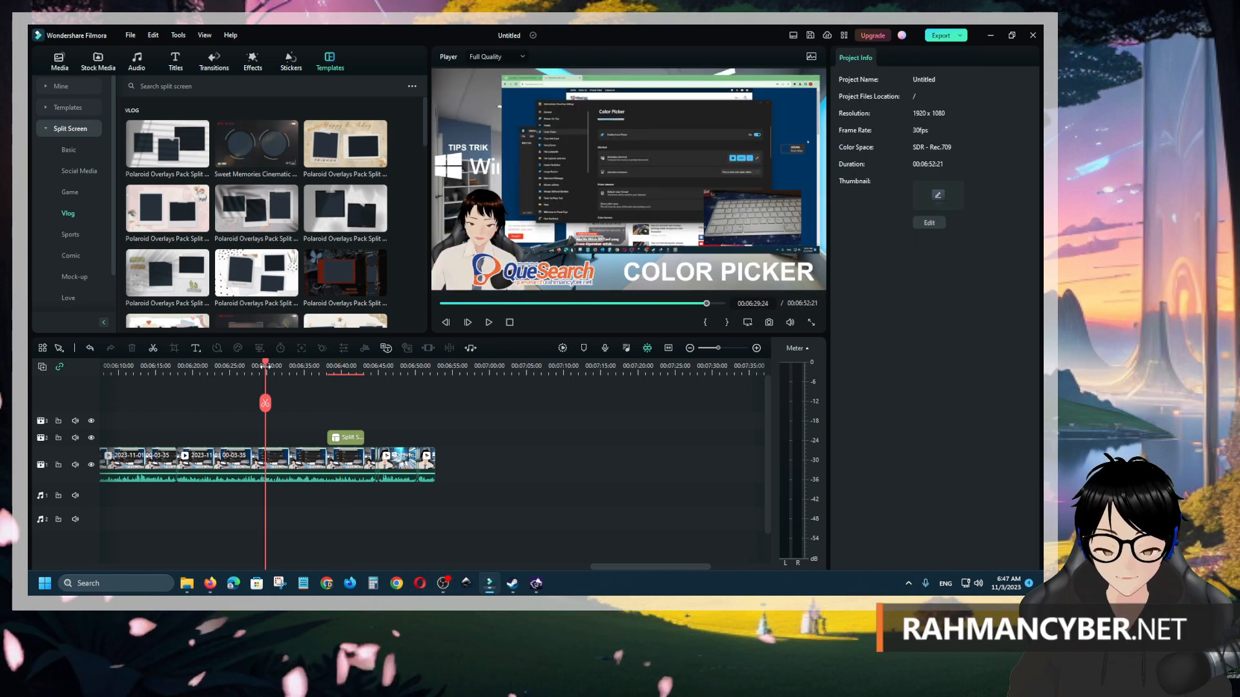
left_click(254, 61)
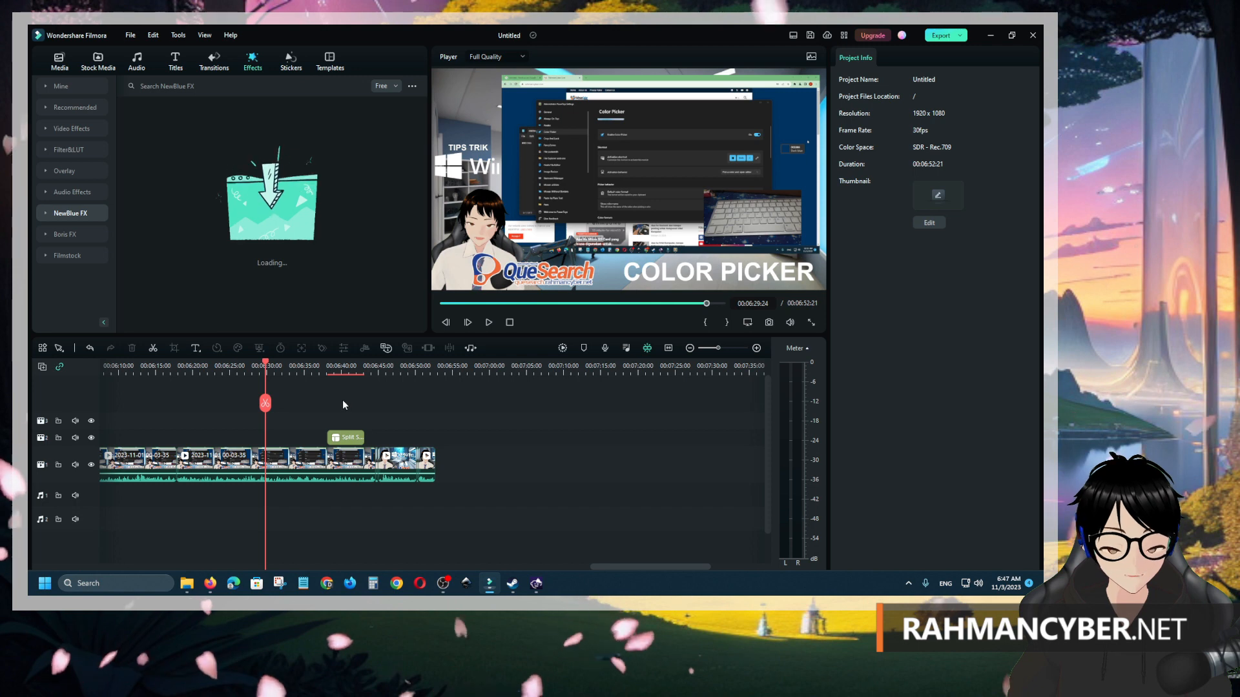
left_click(283, 478)
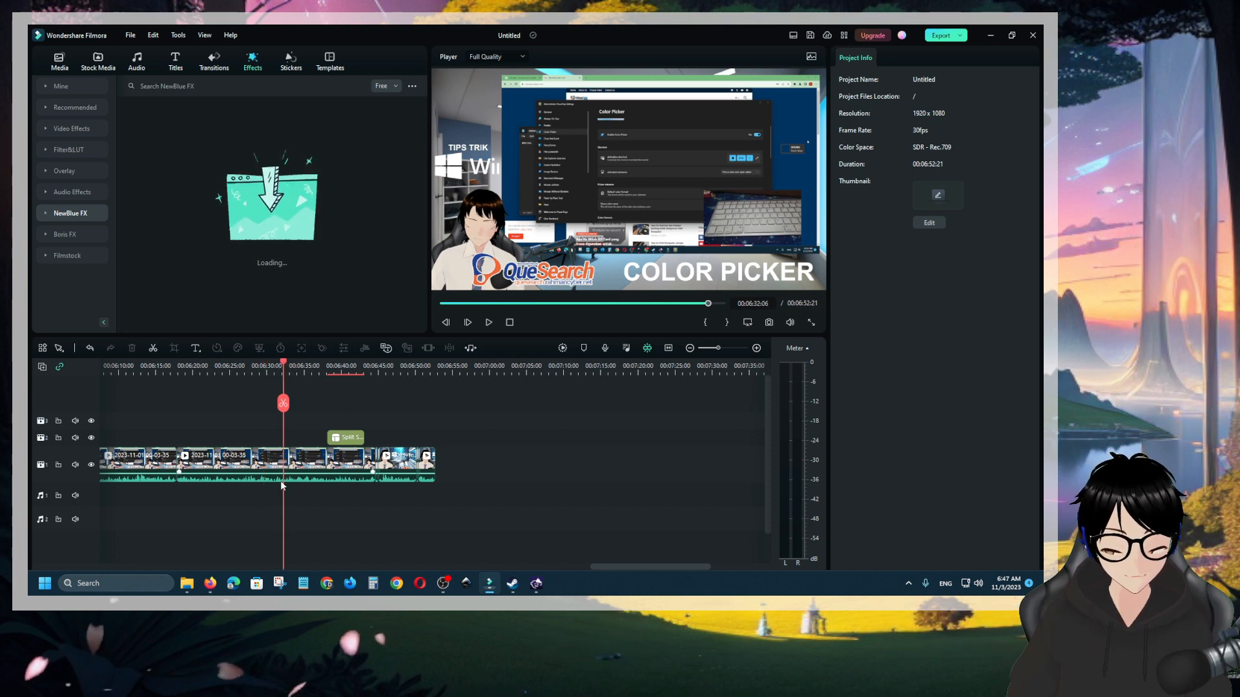
left_click(299, 460)
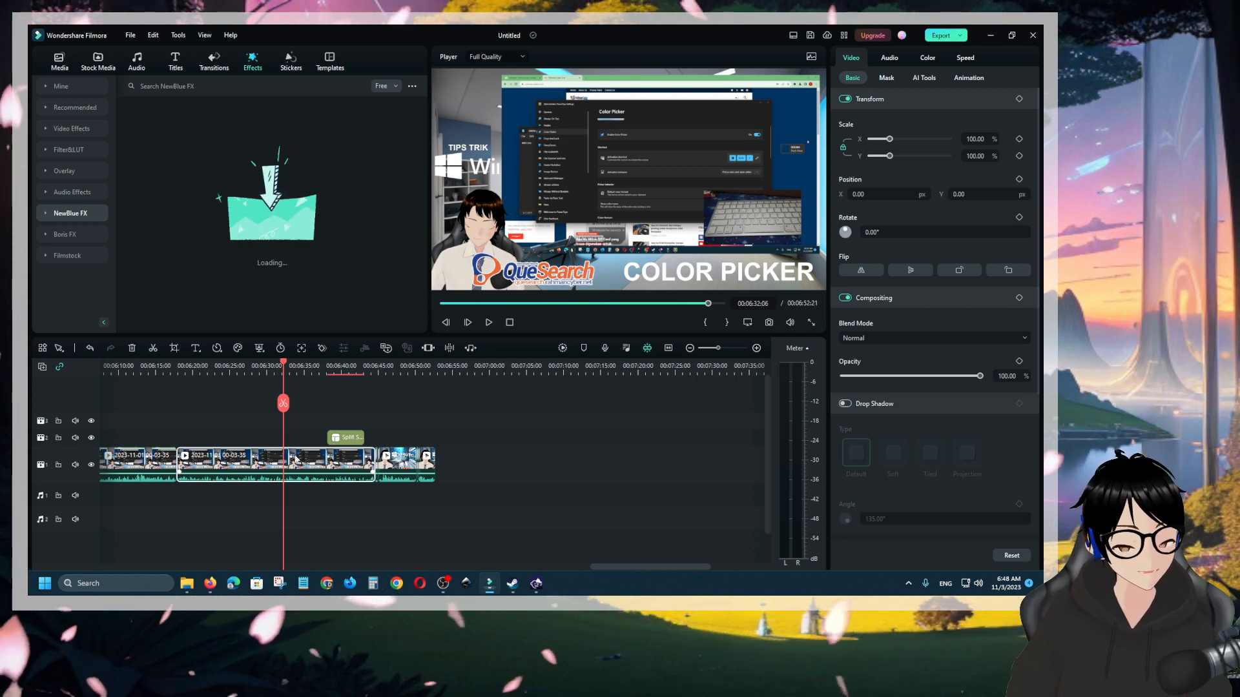
left_click(927, 58)
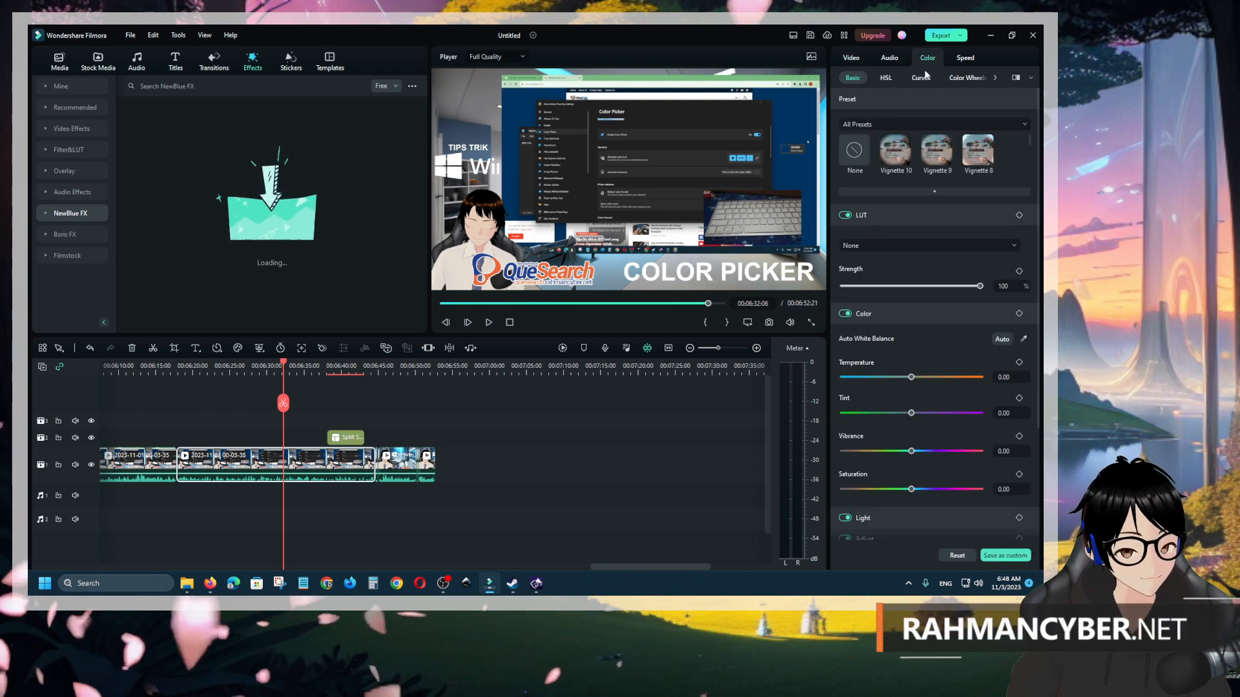
left_click(872, 246)
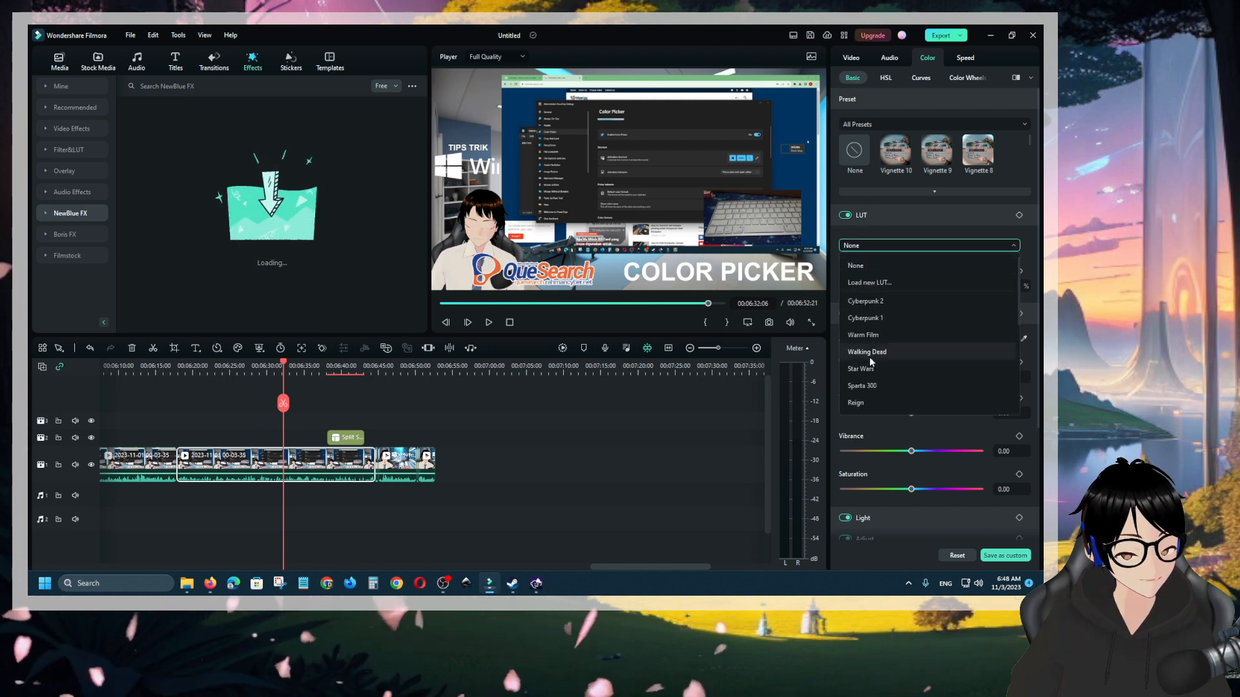
left_click(901, 230)
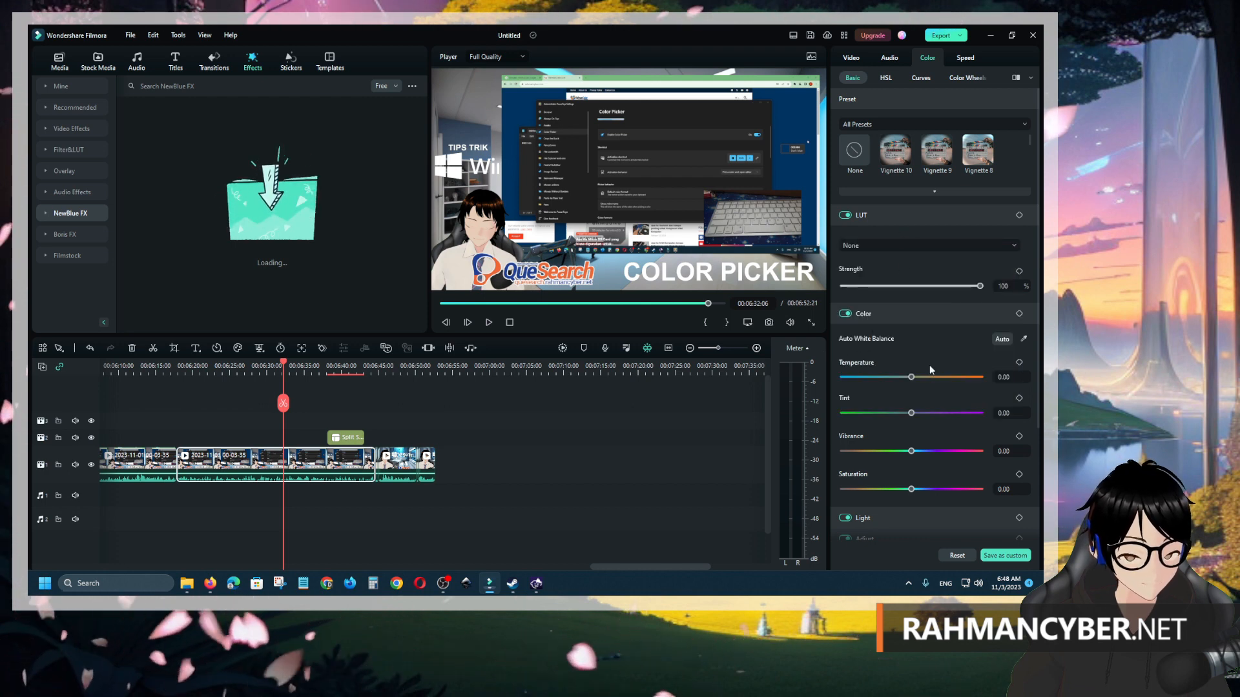
Step: Set the clip's color temperature to about 18.15, tint to -18.15, vibrance to -62.16 and saturation to -1.16
scroll(929, 364, "down", 1)
left_click(910, 346)
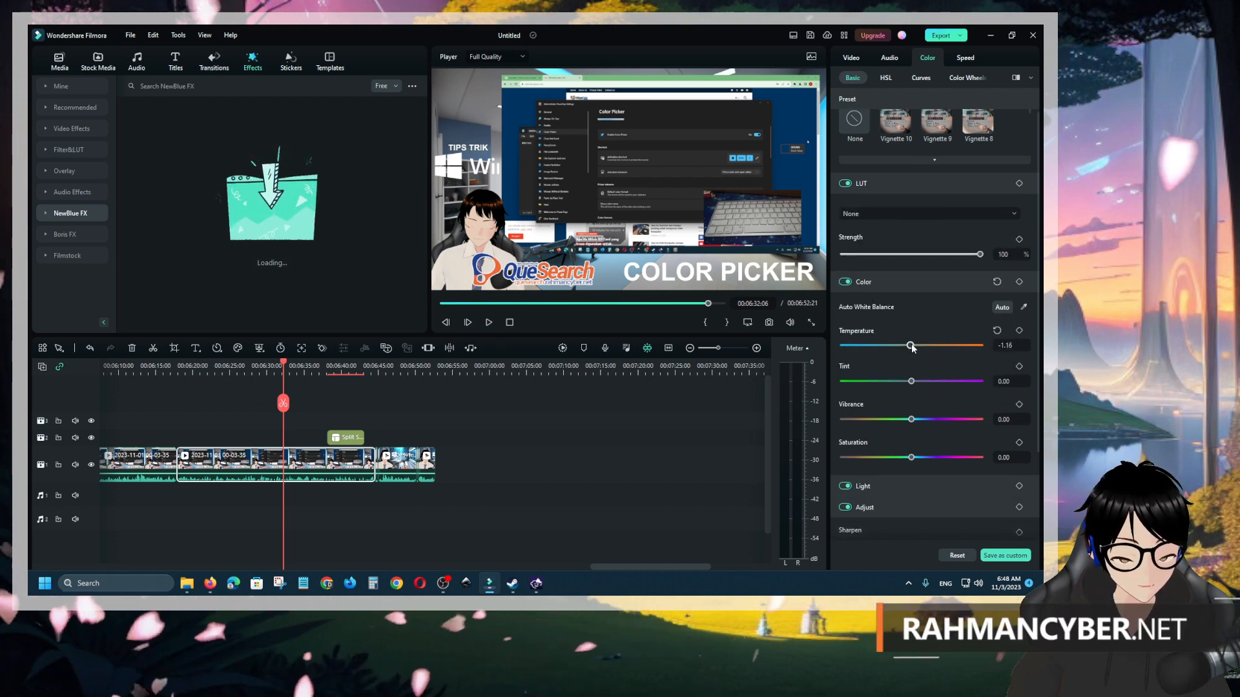
left_click_drag(873, 354, 796, 350)
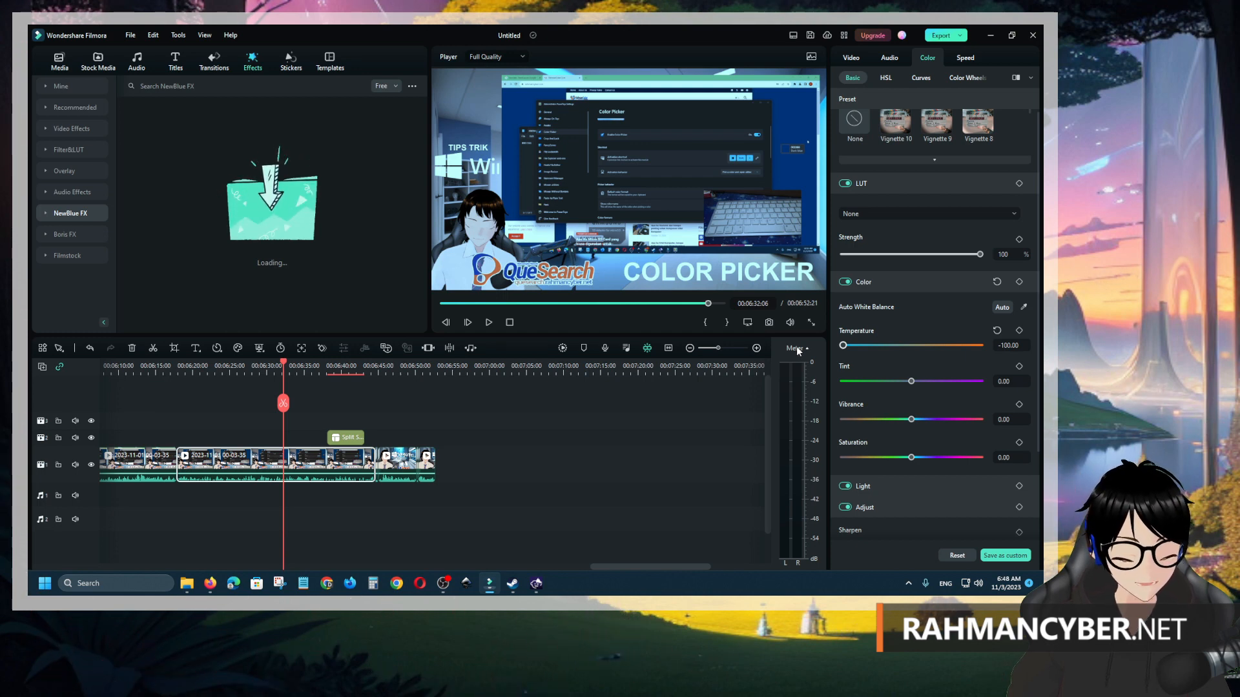
left_click_drag(846, 355, 705, 384)
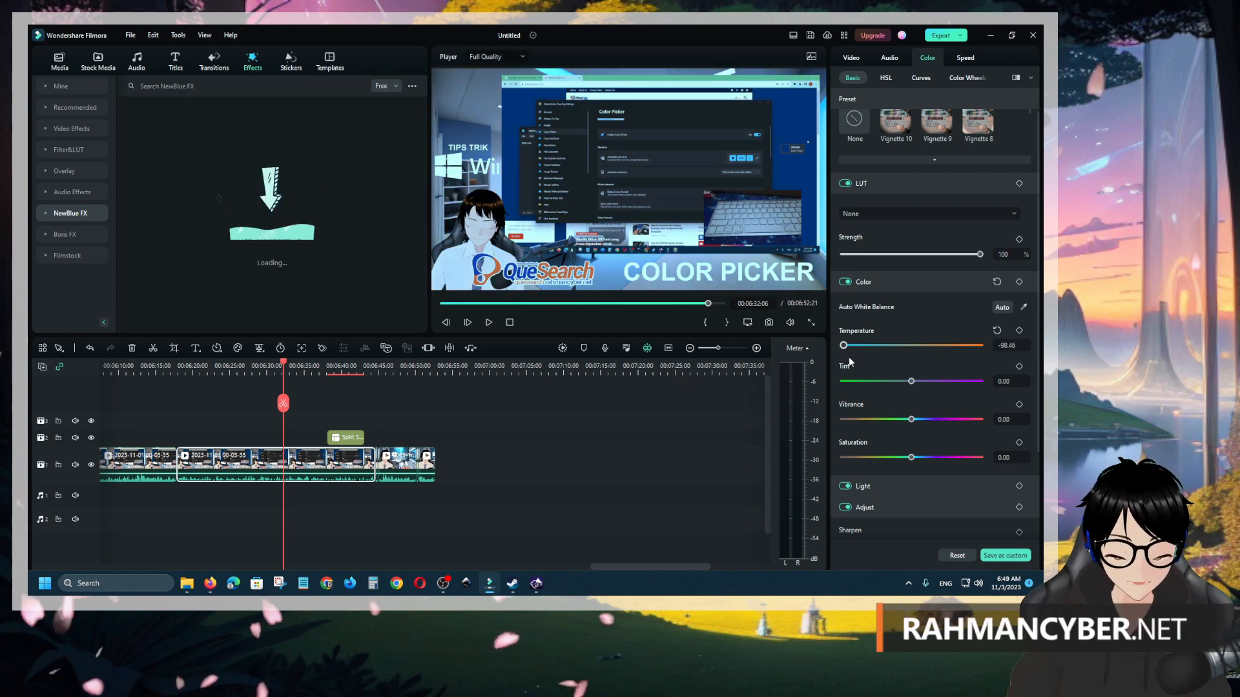
left_click_drag(871, 354, 868, 419)
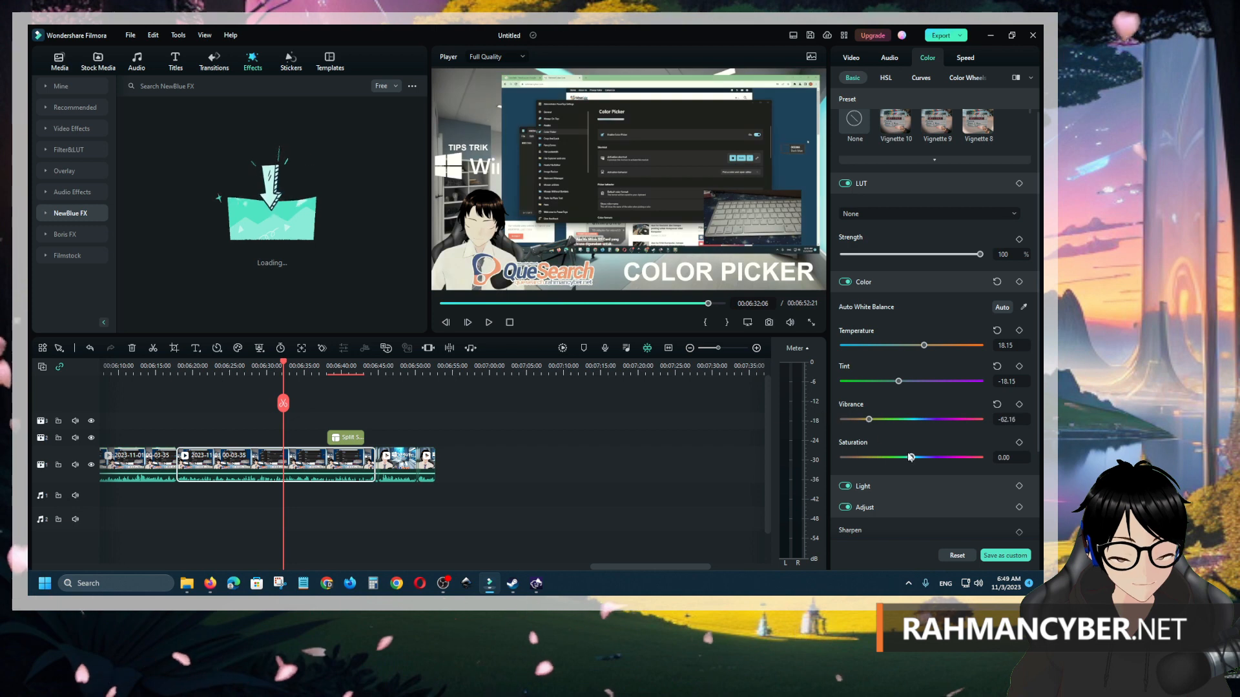
left_click_drag(911, 460, 806, 462)
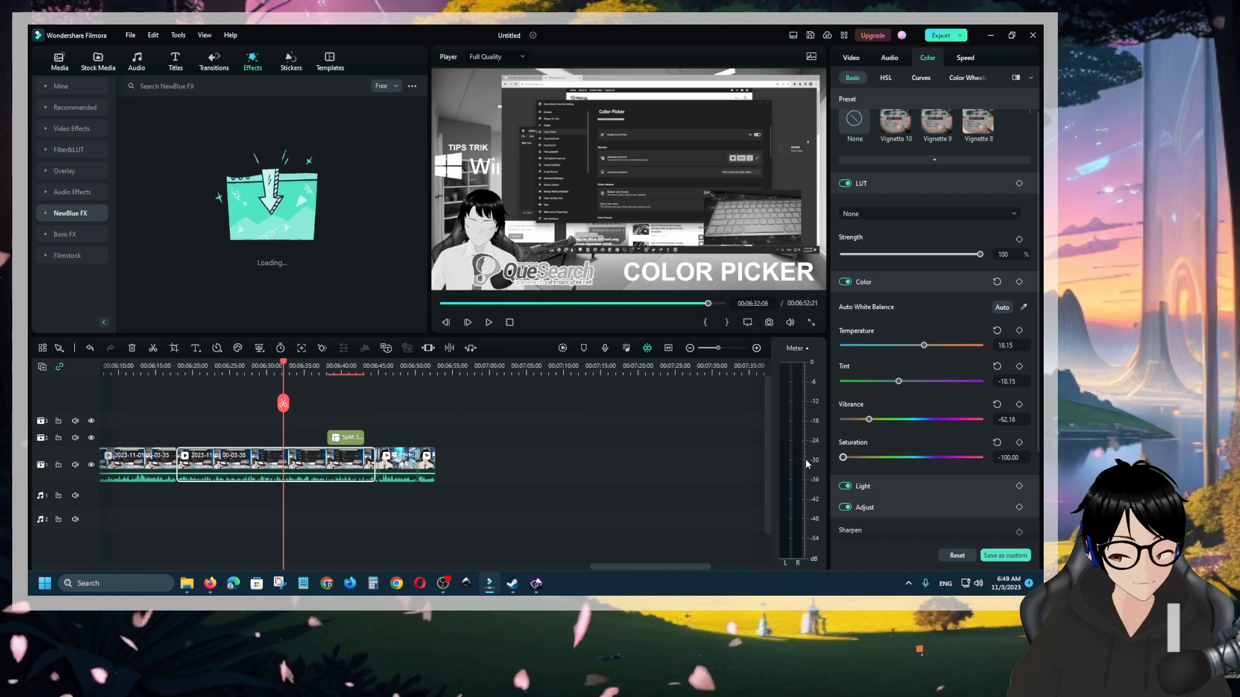
left_click_drag(805, 459, 912, 464)
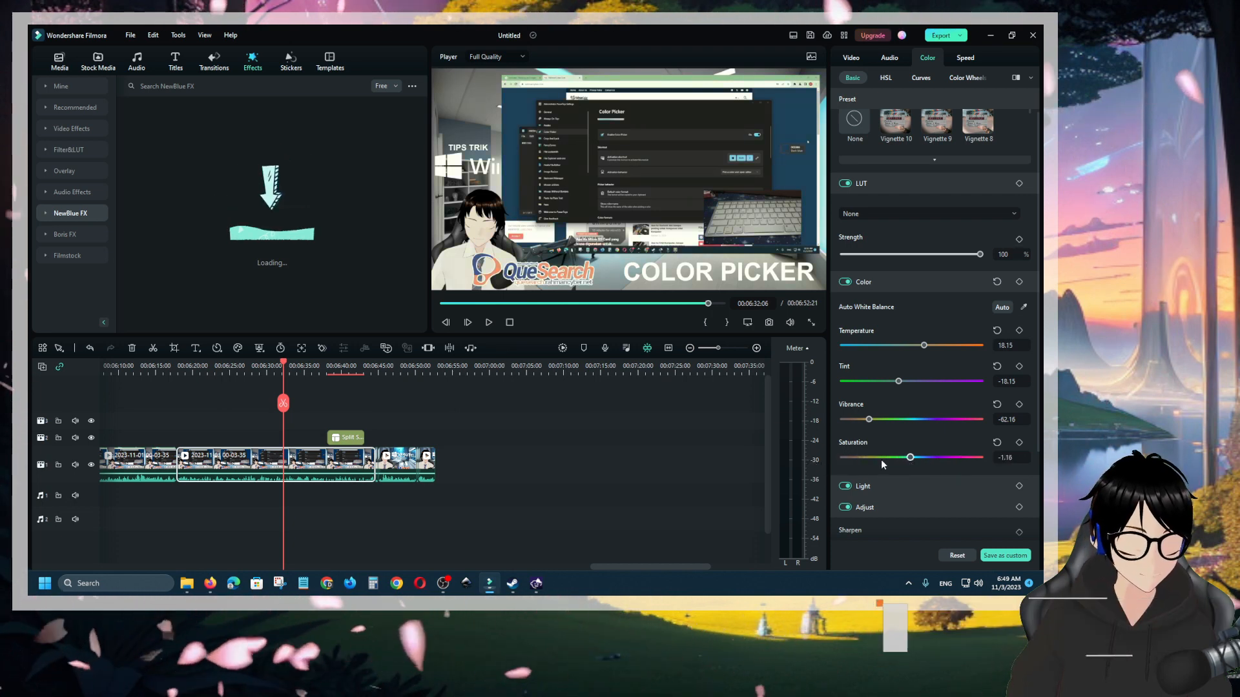
scroll(881, 459, "down", 3)
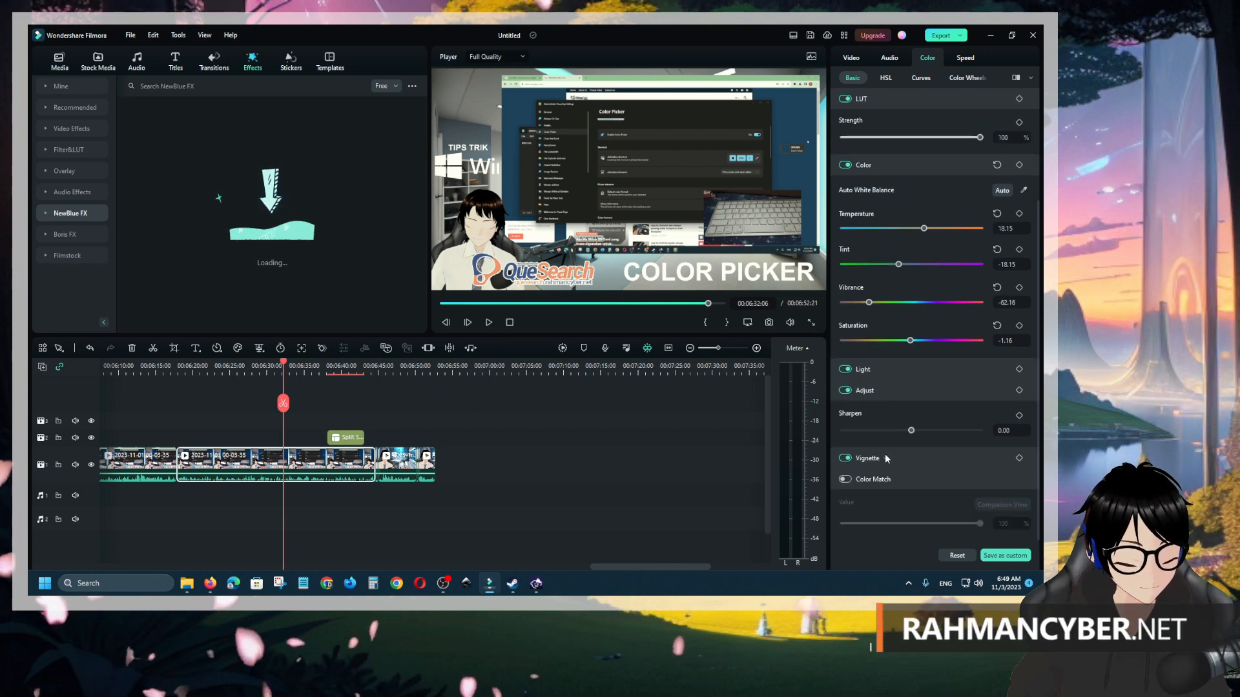
Step: Set the HSL hue for red to about -18.15 and its saturation to about -14.29
left_click(887, 78)
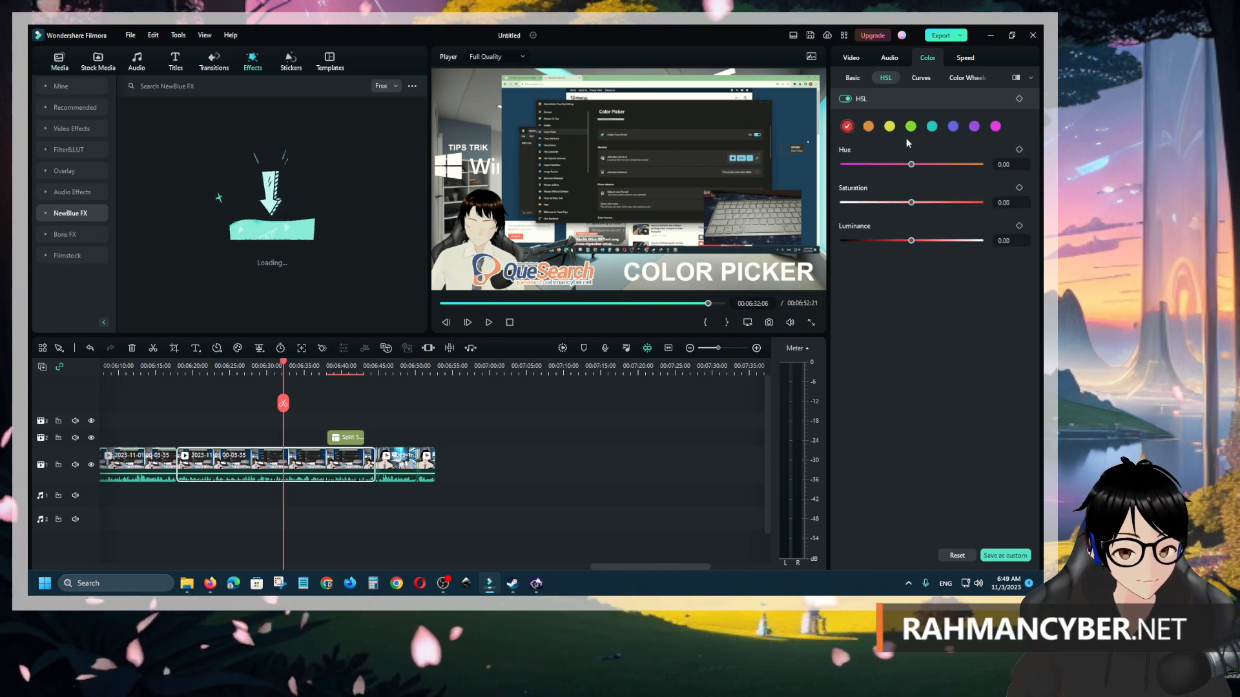
left_click_drag(911, 165, 943, 165)
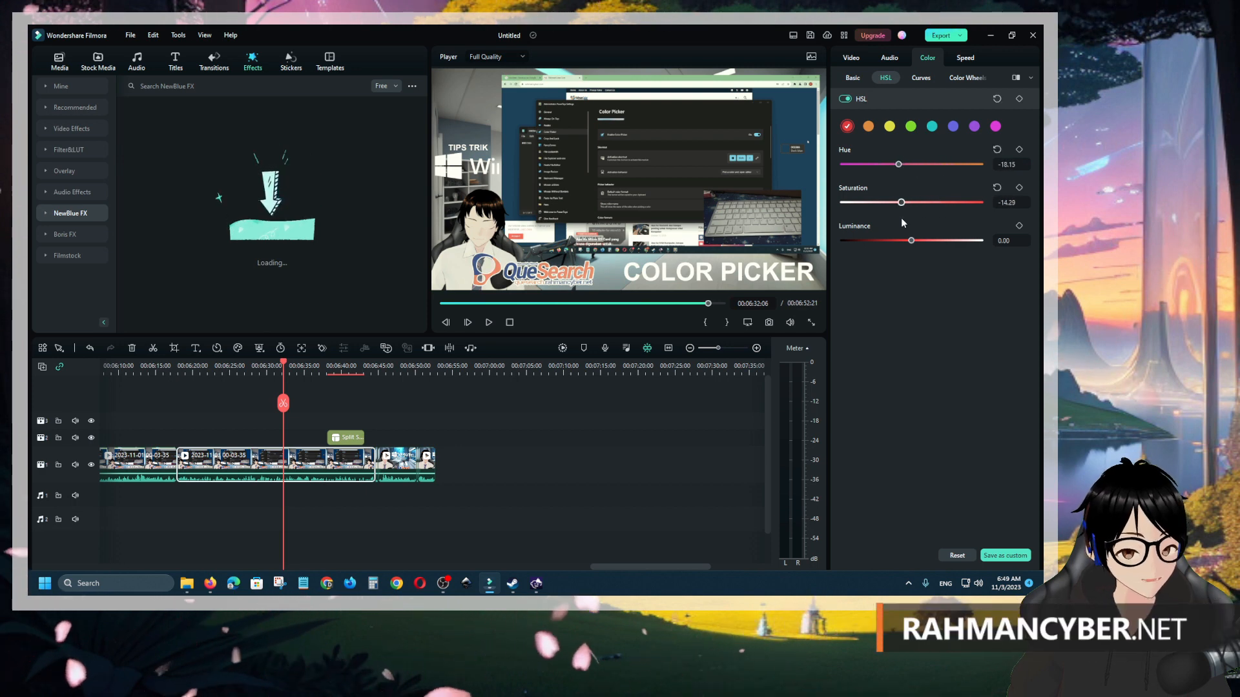
Step: Shape the white master curve into a gentle S by raising its highlights and slightly lowering its shadows
left_click(921, 77)
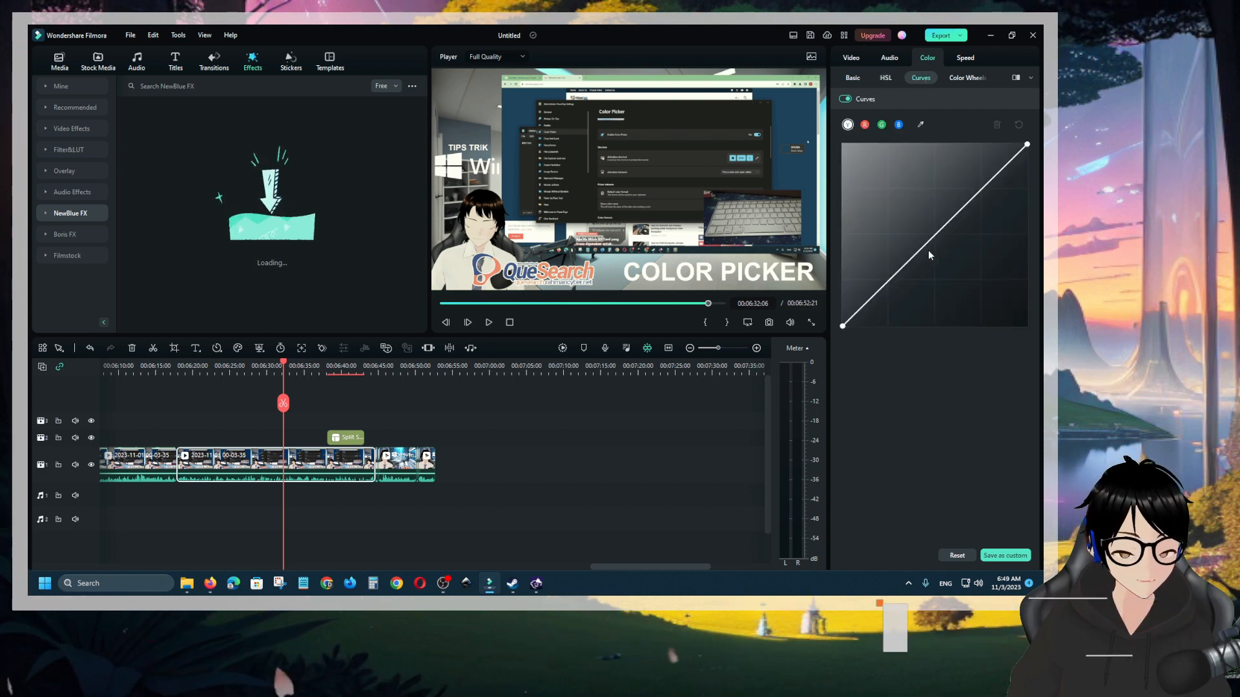
mouse_move(993, 179)
left_mouse_down()
mouse_move(993, 209)
mouse_move(974, 165)
left_mouse_up()
left_click_drag(917, 234, 897, 274)
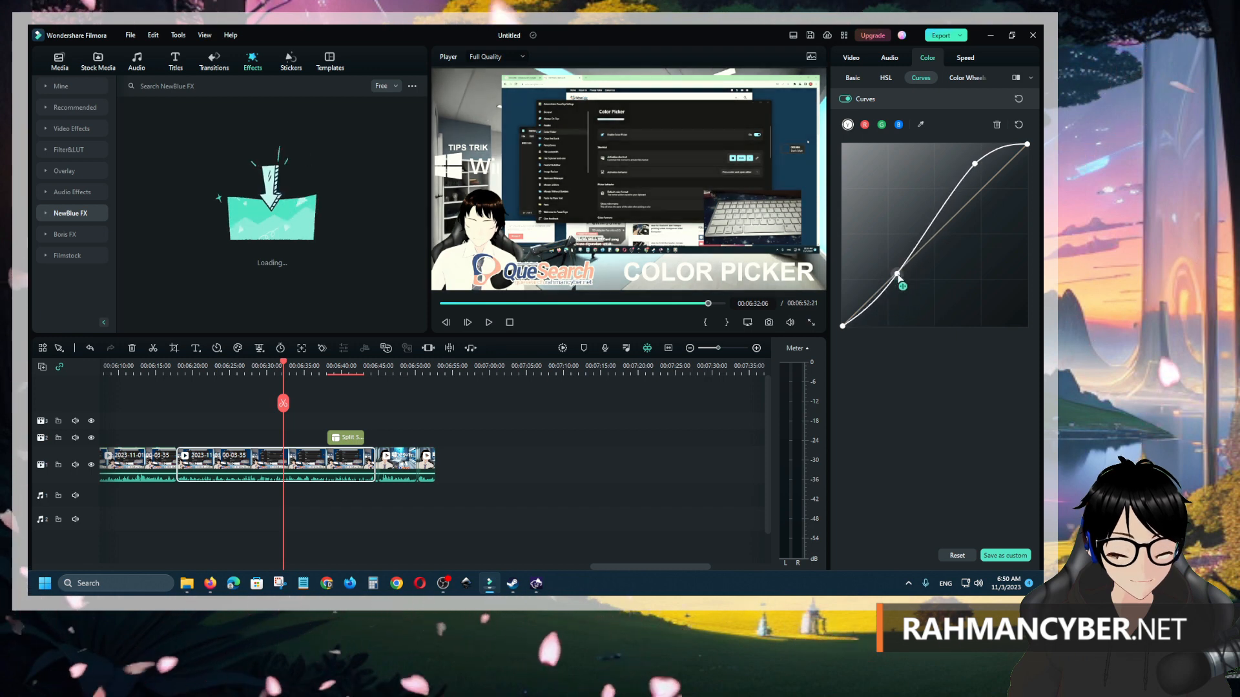
left_click(864, 125)
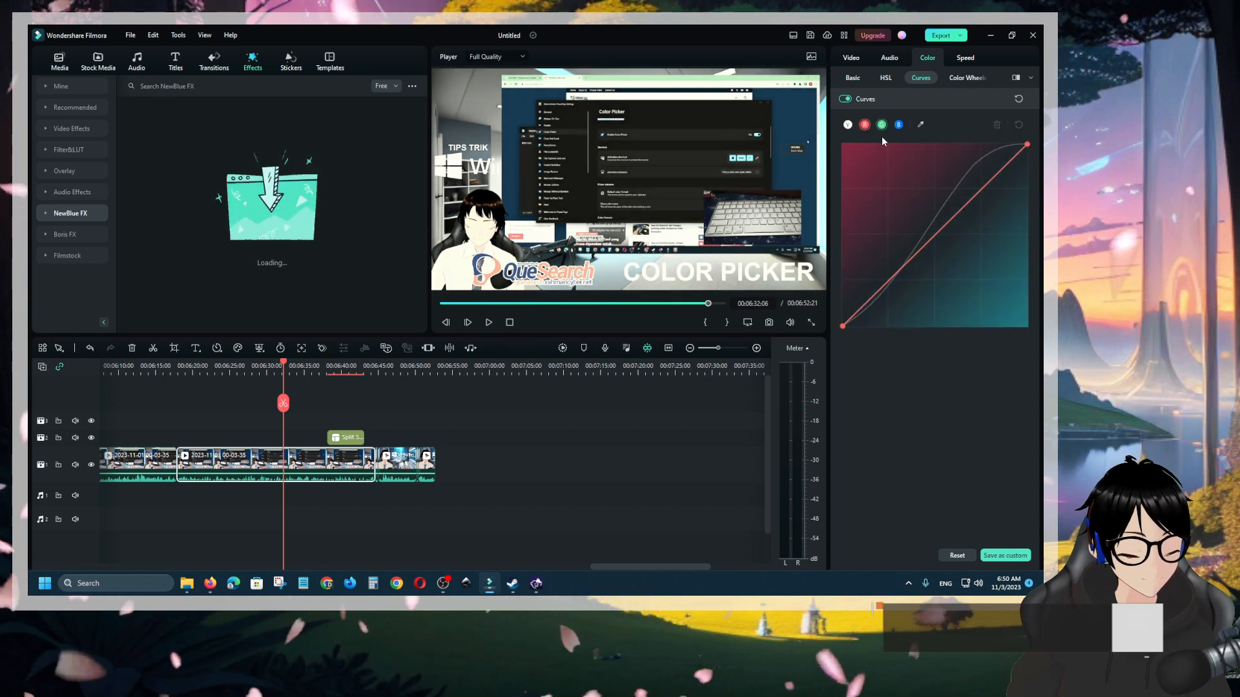
left_click(848, 126)
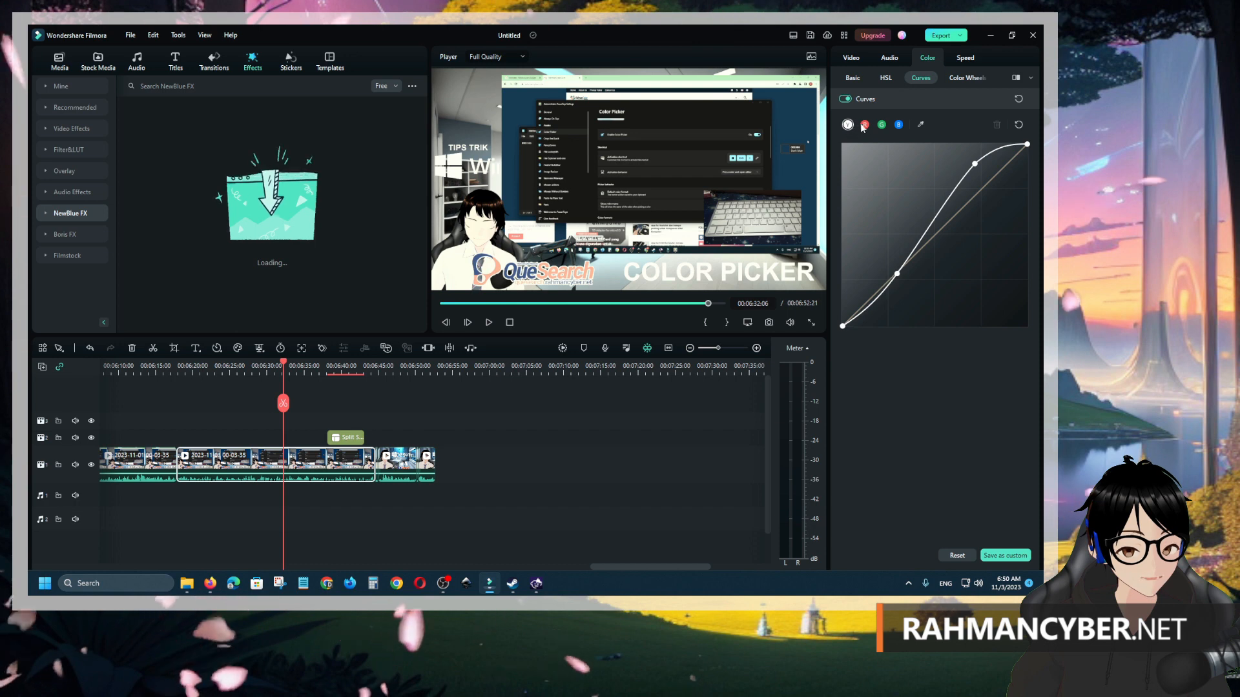
Step: Lower the upper part of the red curve and try raising its lower part
left_click(864, 125)
mouse_move(974, 196)
left_mouse_down()
mouse_move(974, 172)
mouse_move(985, 205)
left_mouse_up()
left_click_drag(898, 279, 876, 233)
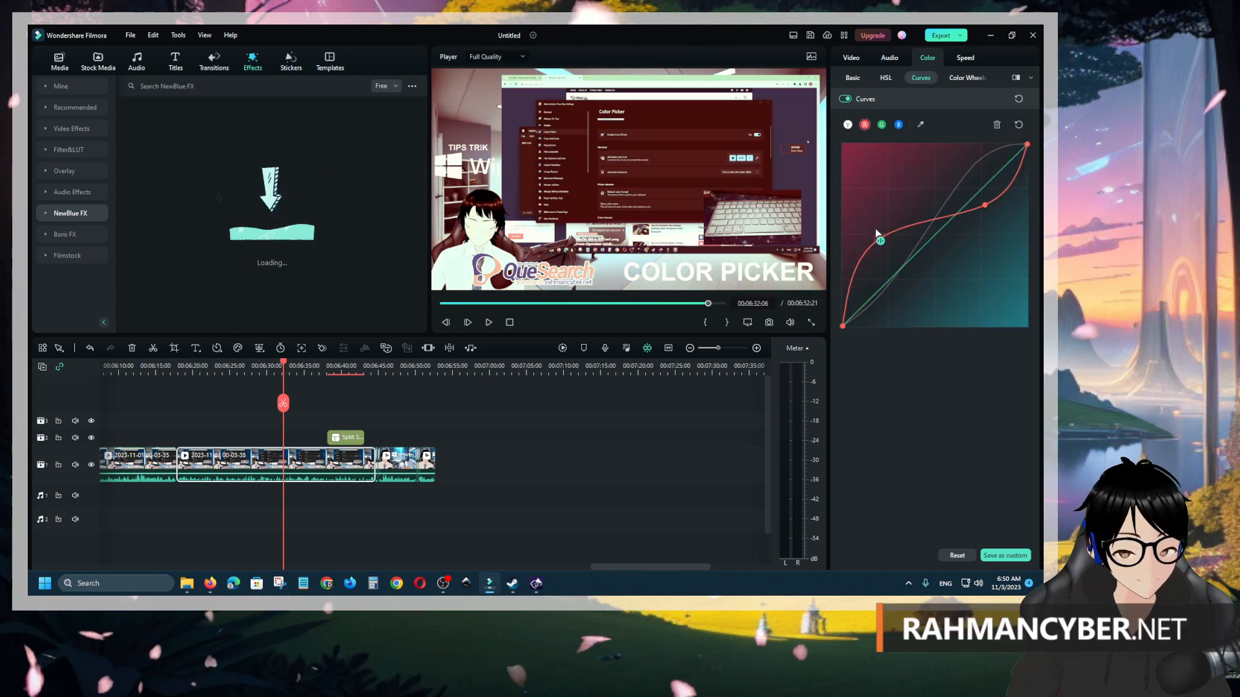
Step: Raise the upper part of the green curve slightly and try lowering its shadows
left_click(881, 124)
left_click(957, 218)
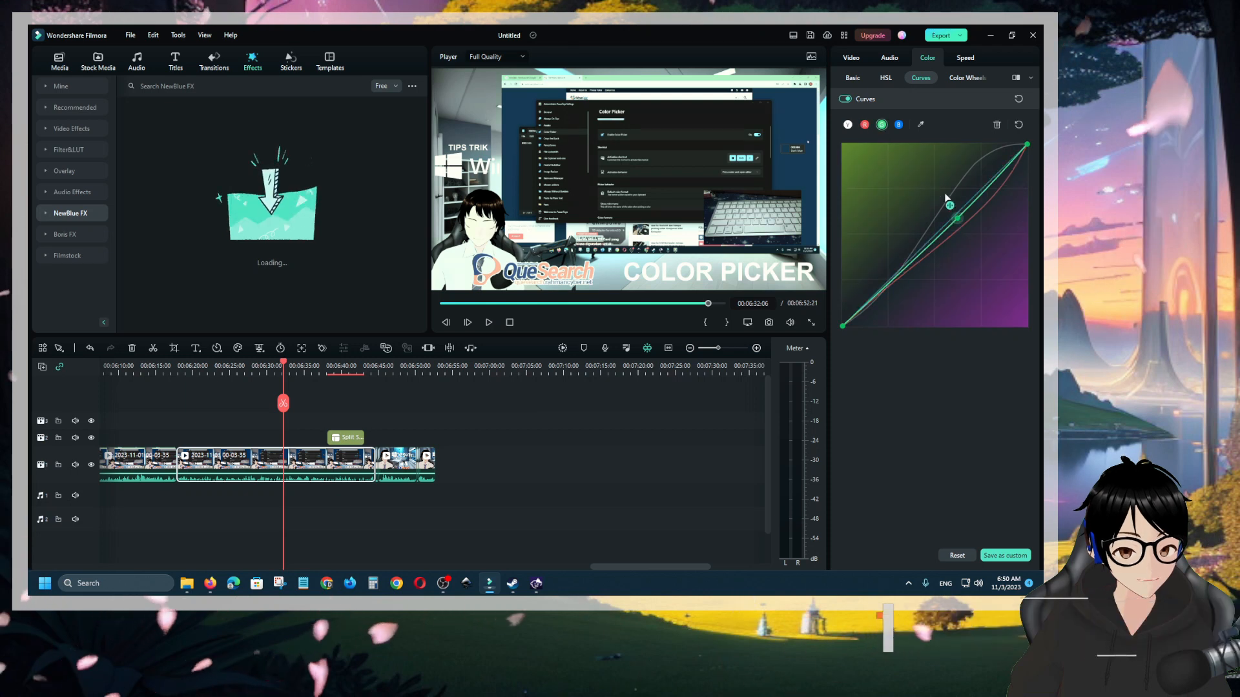
mouse_move(946, 197)
left_mouse_down()
mouse_move(961, 217)
mouse_move(960, 202)
left_mouse_up()
left_click_drag(891, 275, 895, 304)
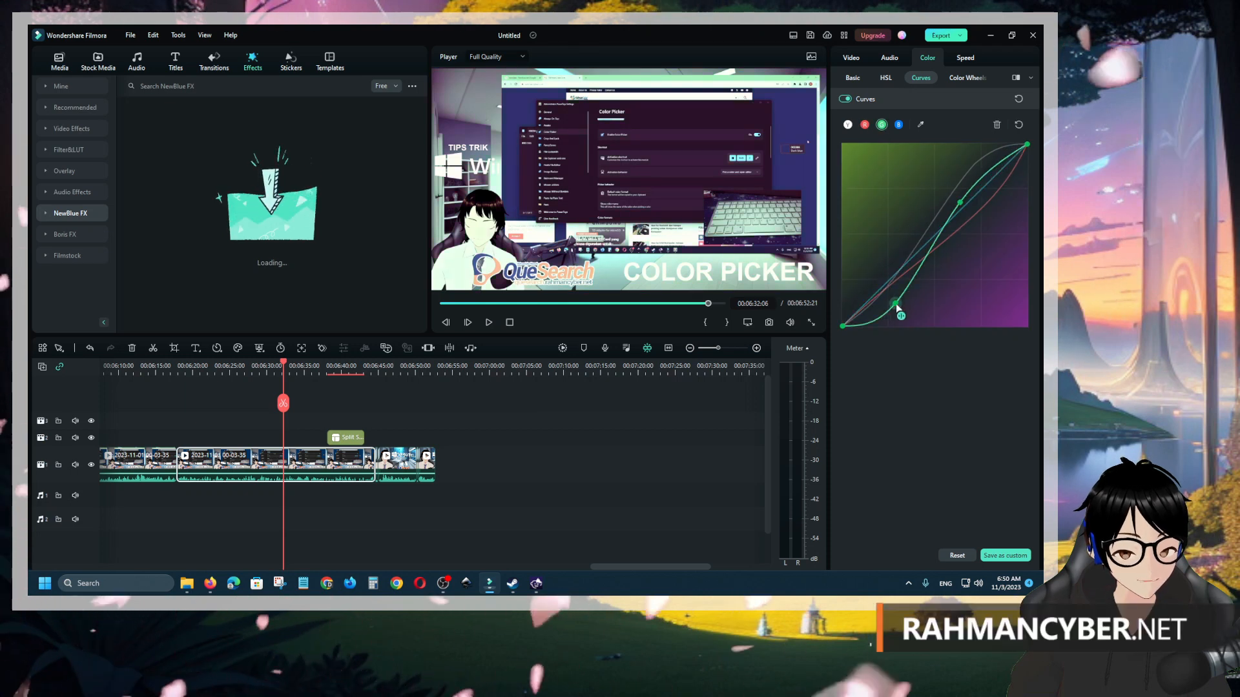
Step: Raise the upper part of the blue curve strongly and open the clip's color wheels
left_click(898, 124)
left_click_drag(949, 251, 972, 158)
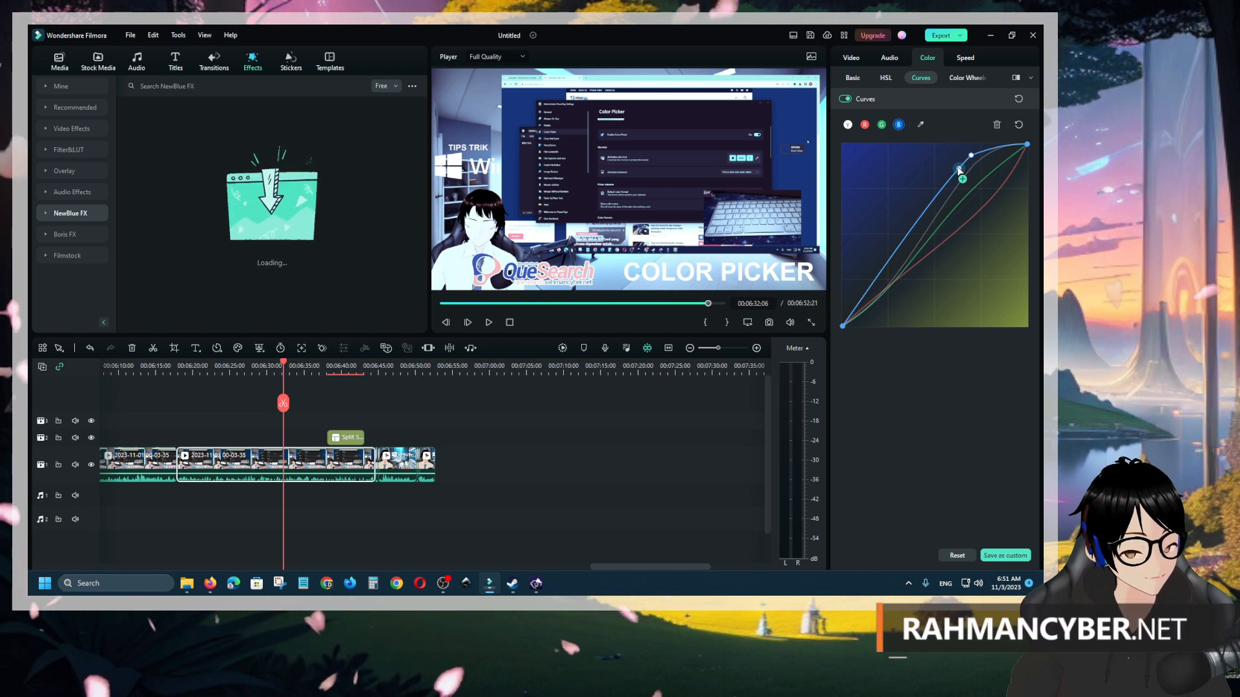
left_click(960, 77)
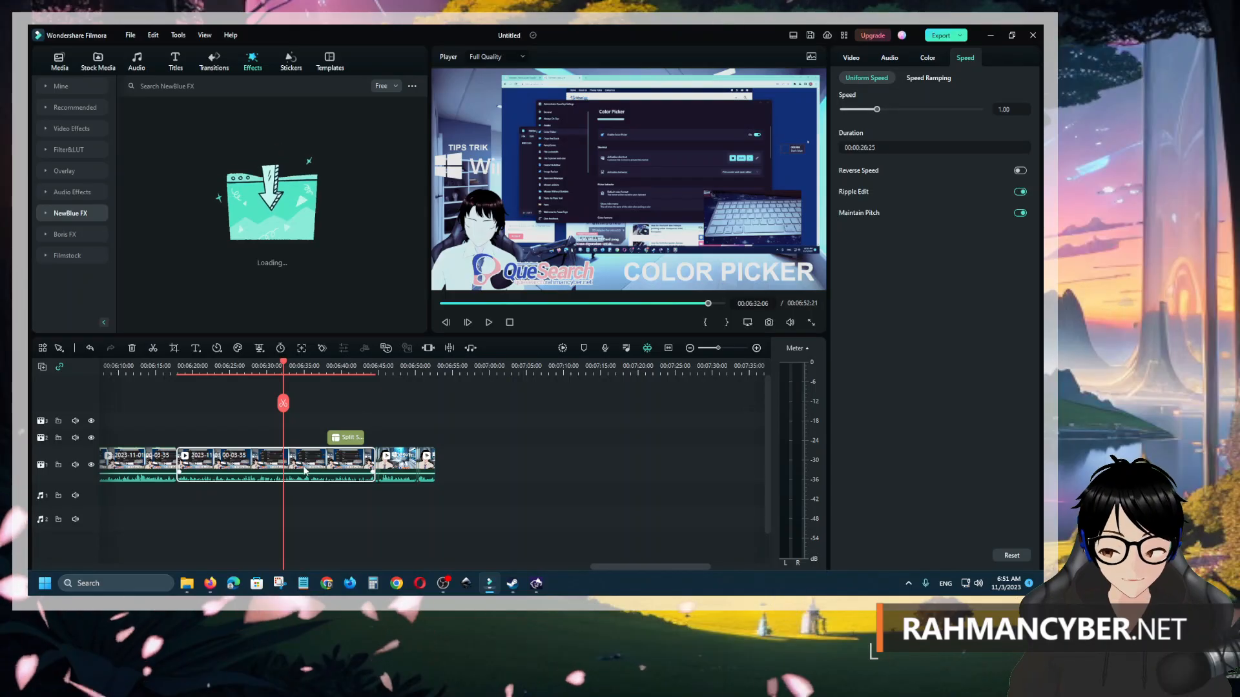
Step: Set the selected clip's uniform speed to 1.32 and check frames within the sped-up clip
left_click_drag(876, 111, 890, 113)
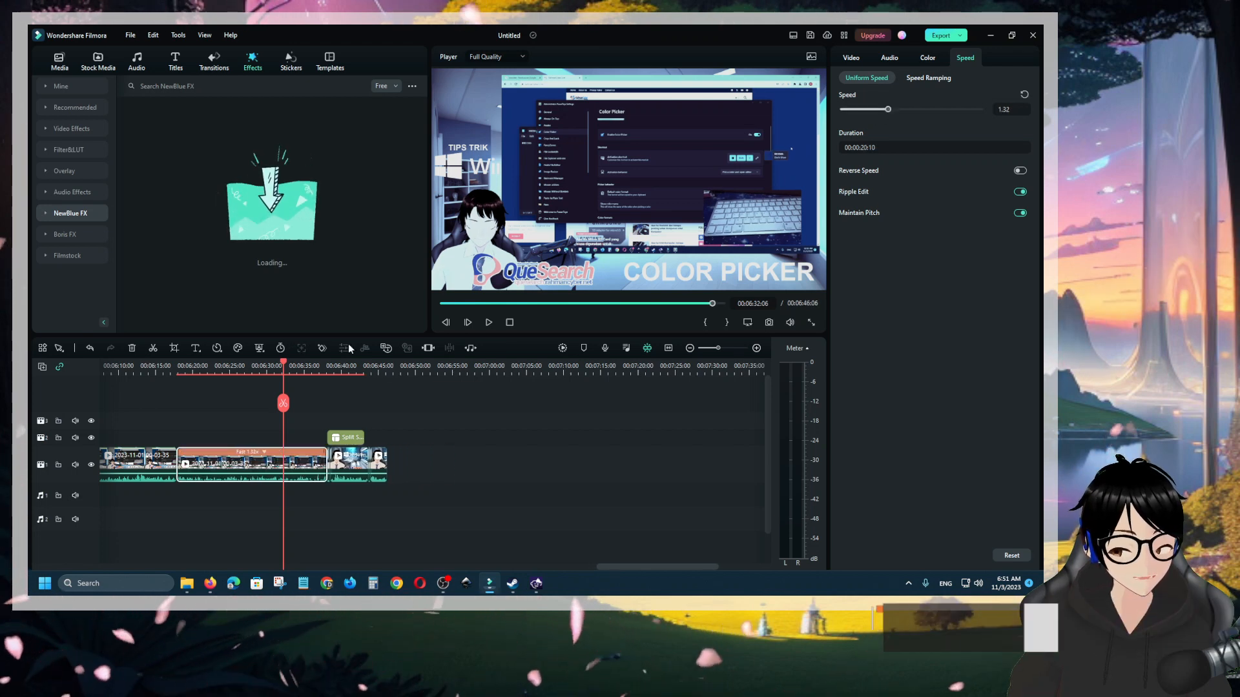
left_click(261, 365)
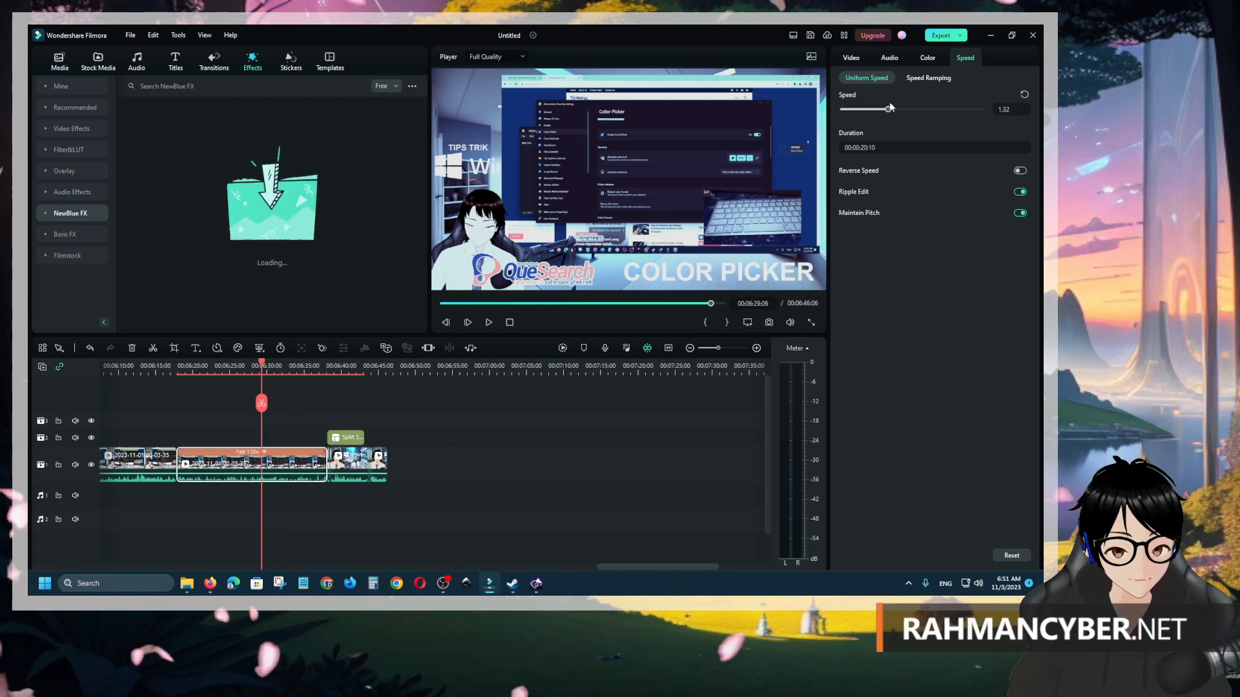
left_click(268, 366)
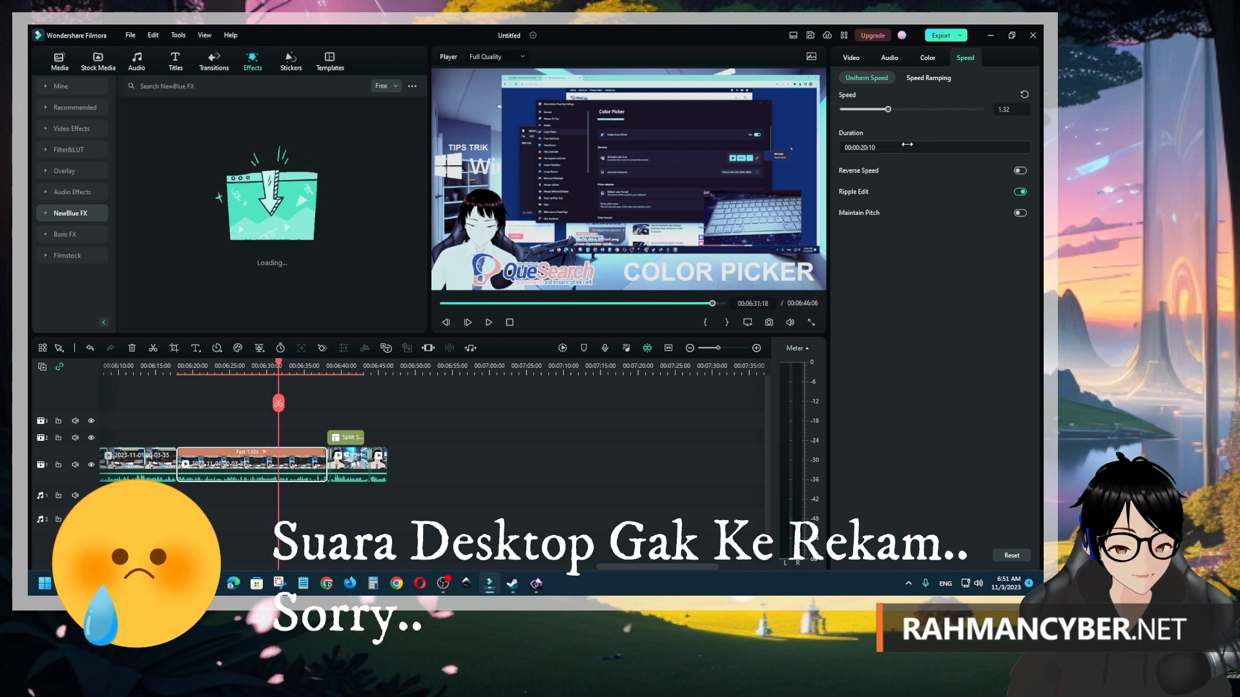
Step: Raise the clip's uniform speed to 2.64 and turn Maintain Pitch on
left_click(912, 109)
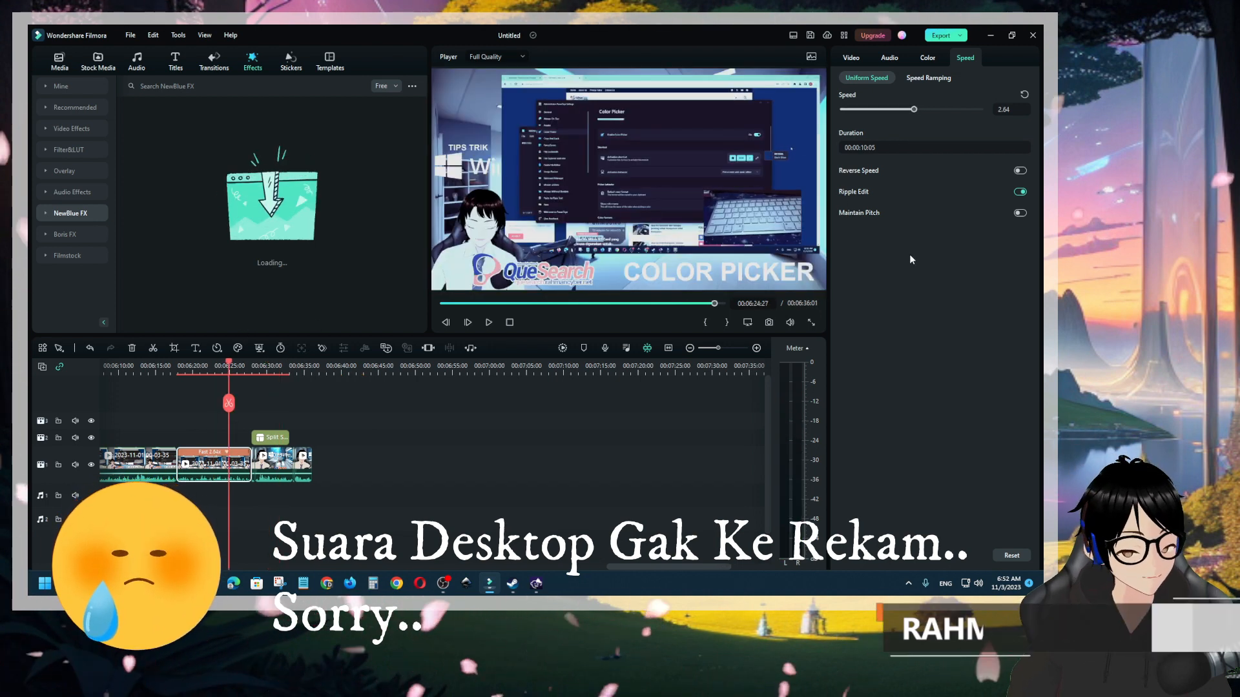
left_click(1020, 216)
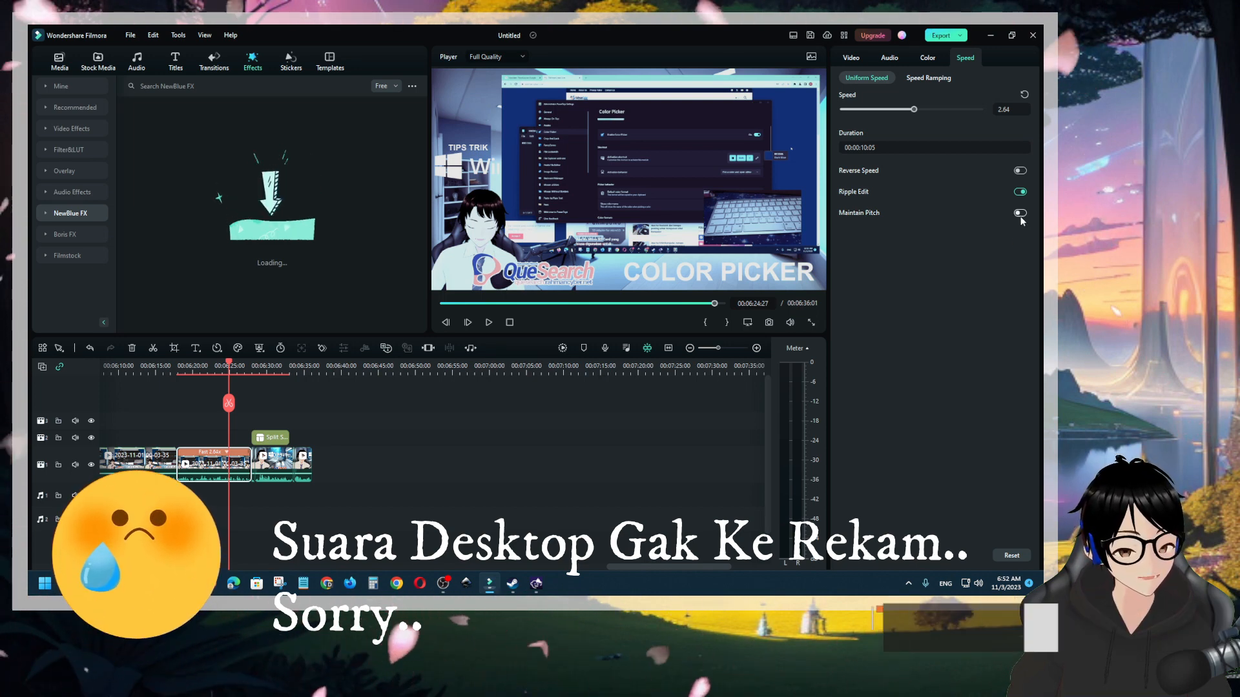
left_click(222, 367)
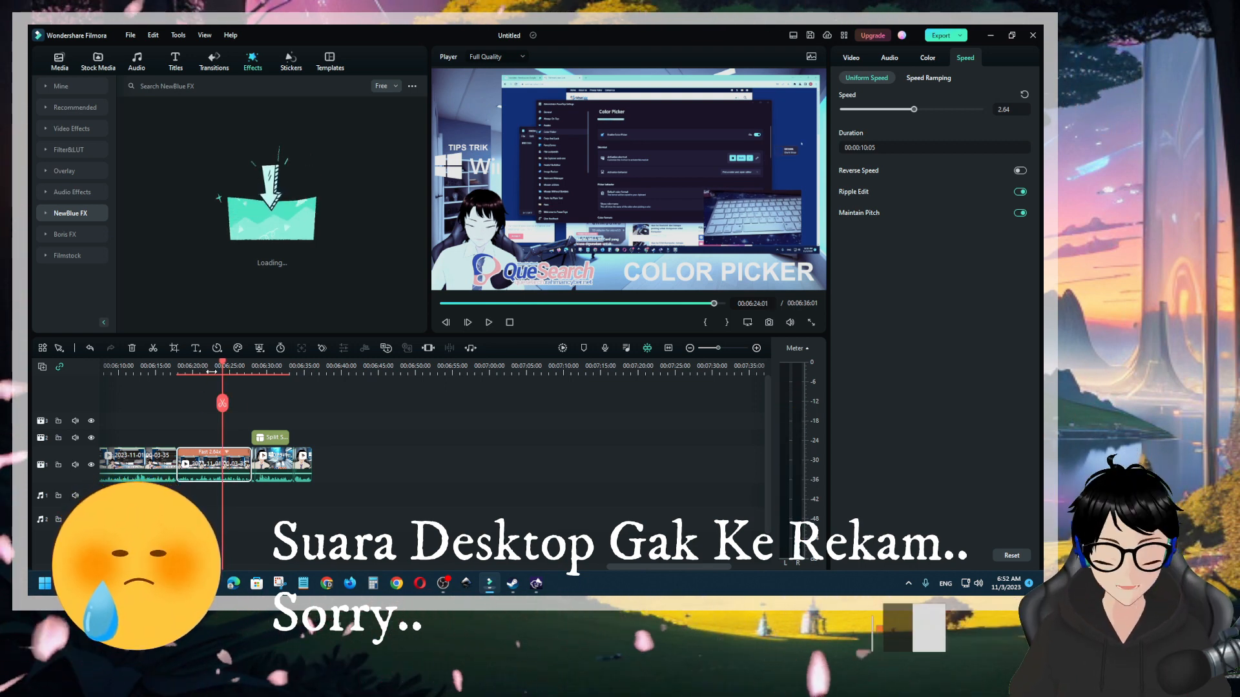
Step: Apply the Montage speed ramping preset to the clip, overriding its uniform speed, and preview part of it
left_click(936, 81)
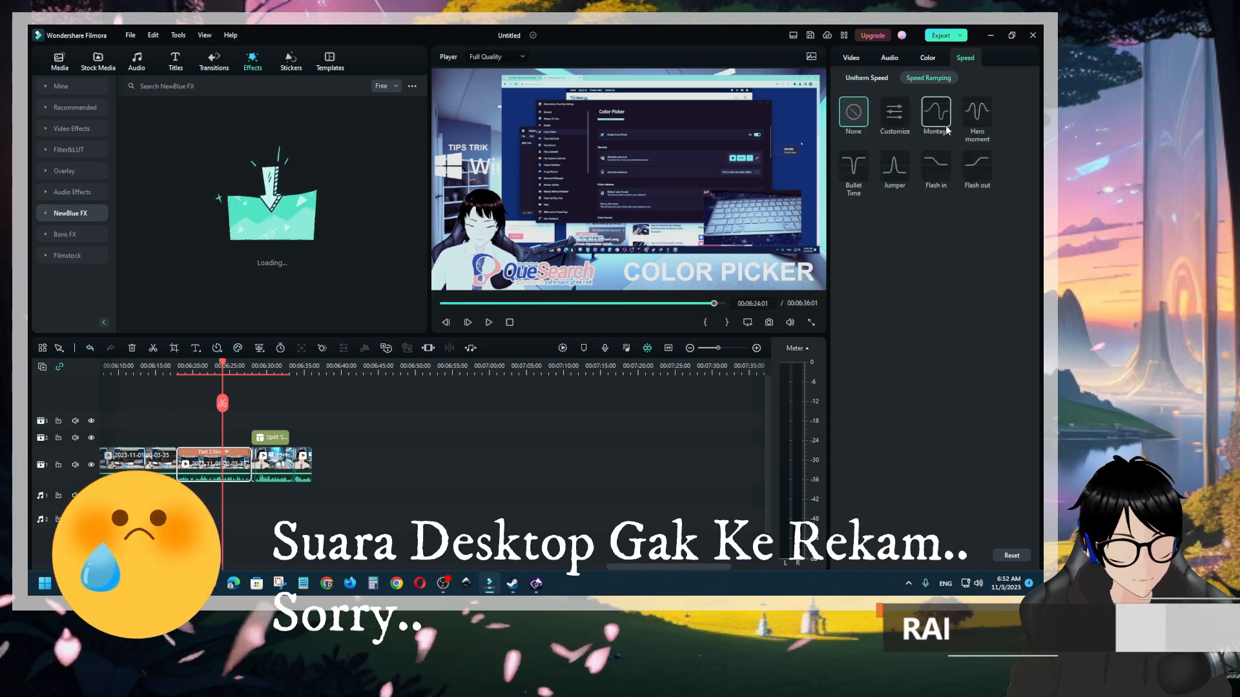
left_click(866, 77)
left_click(914, 78)
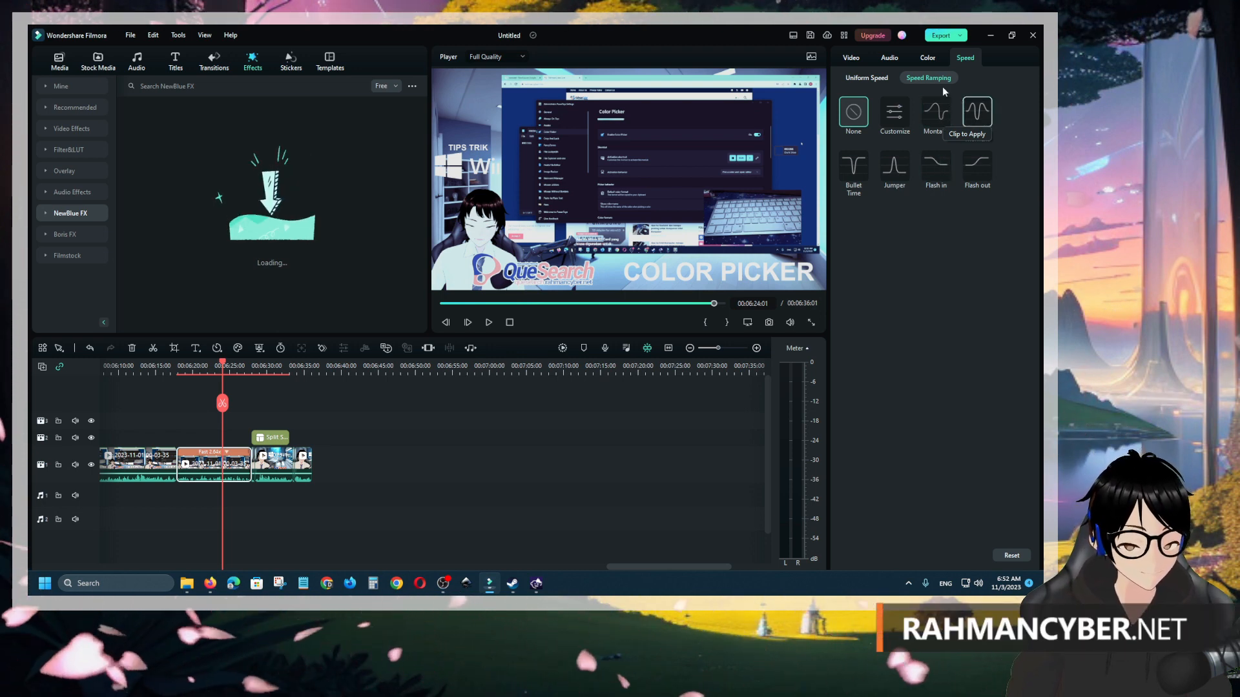
left_click(932, 122)
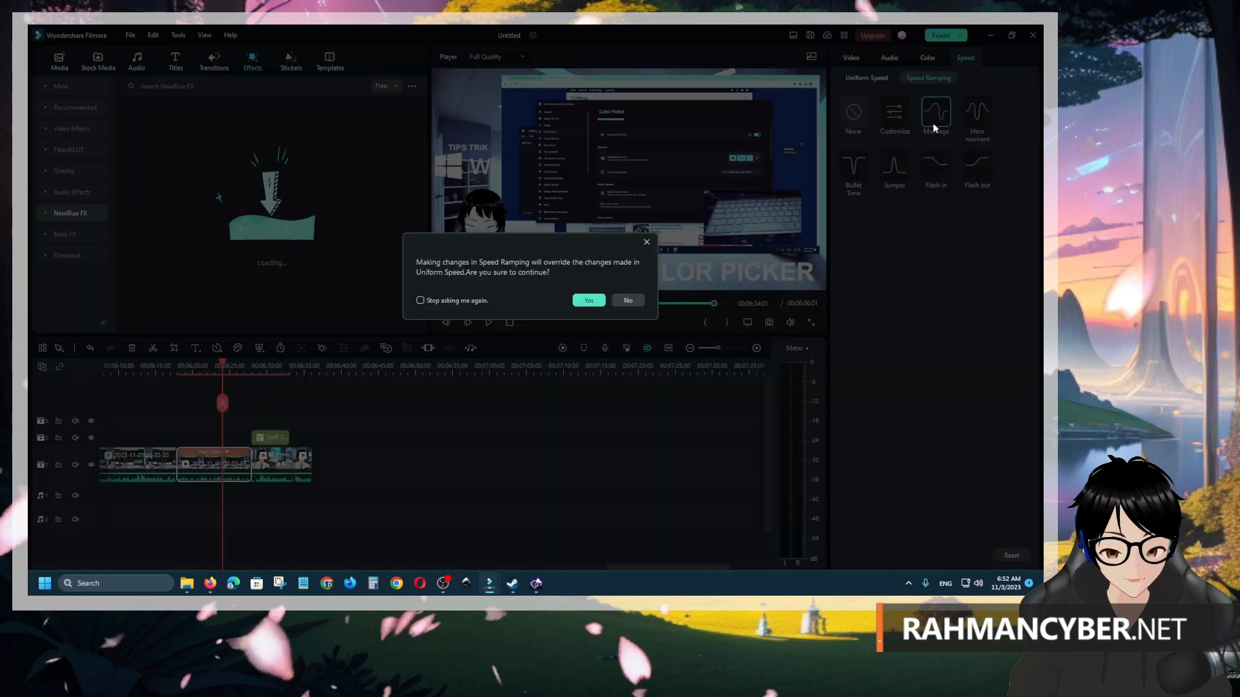
left_click(588, 300)
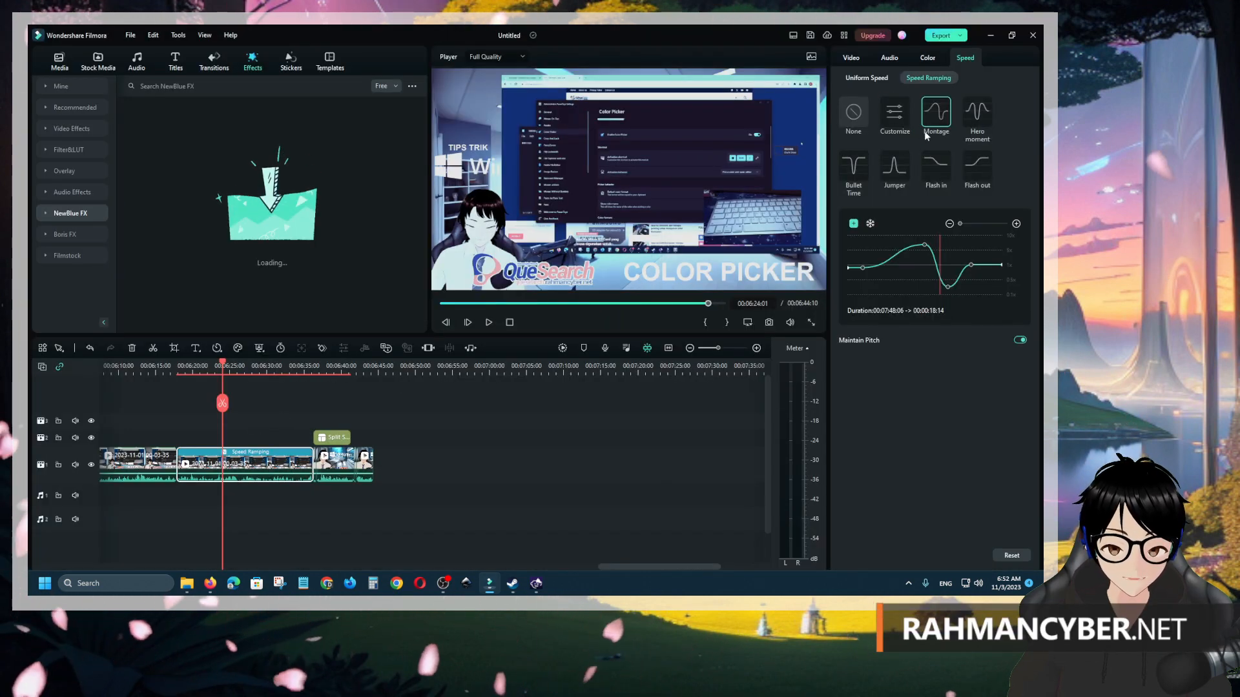
left_click(247, 369)
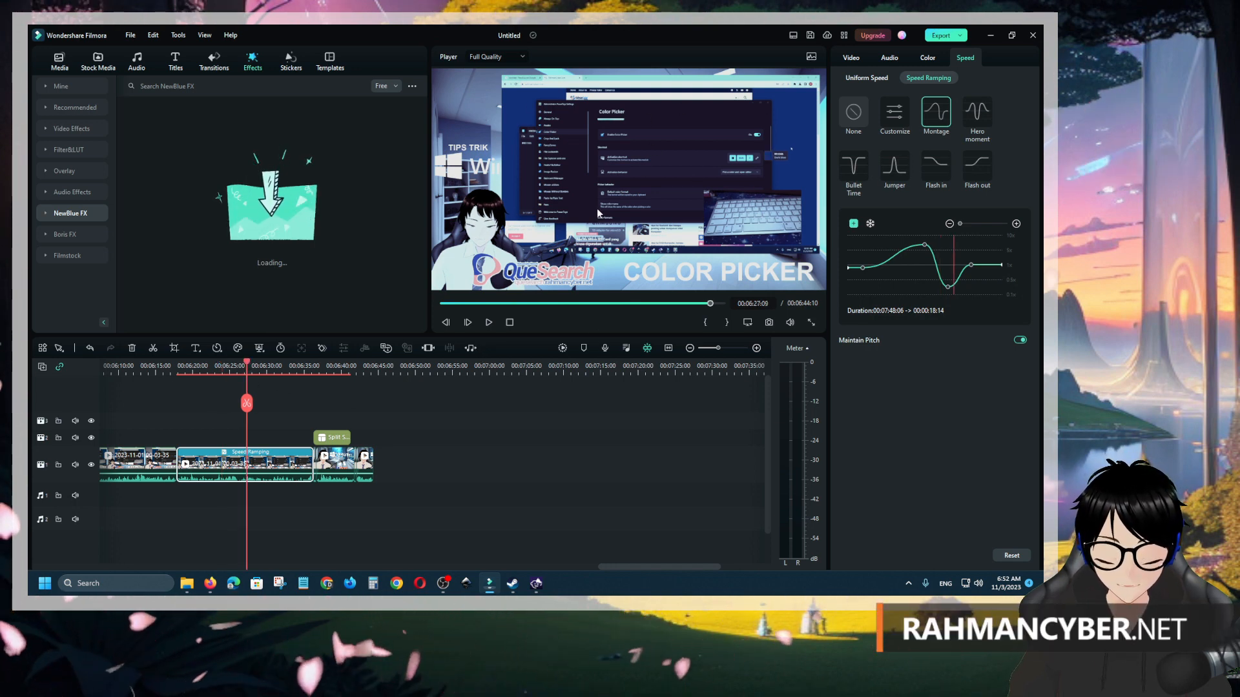
key("space")
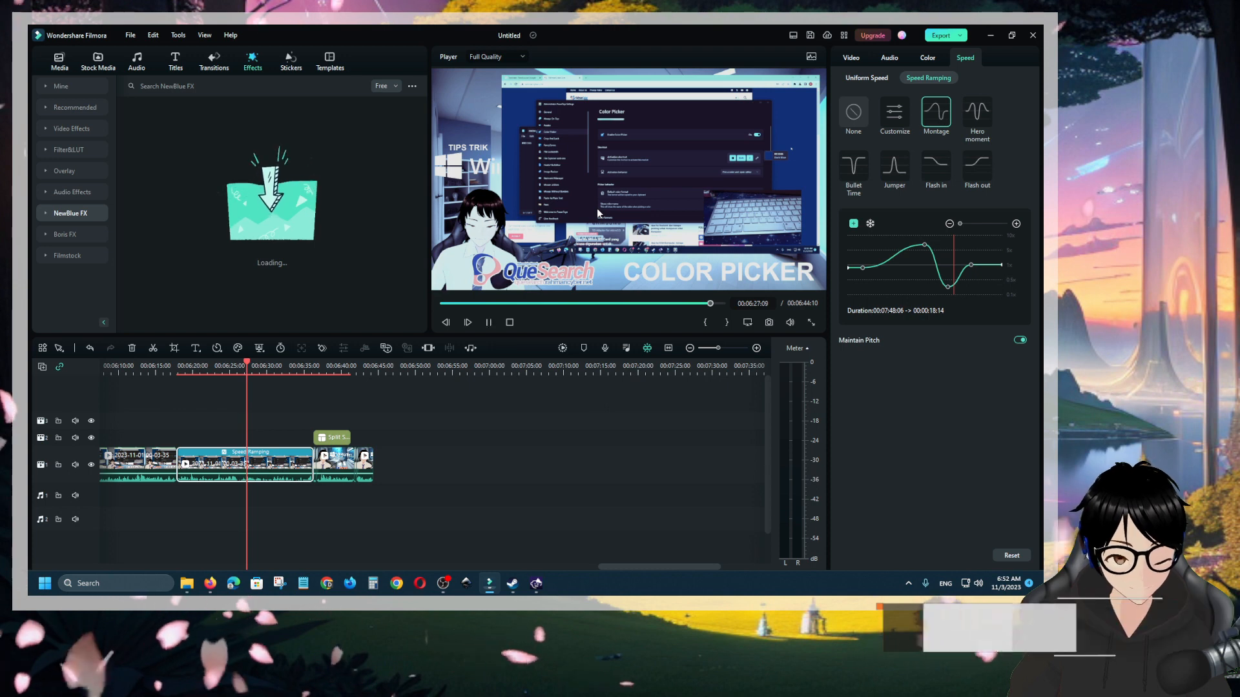
key("space")
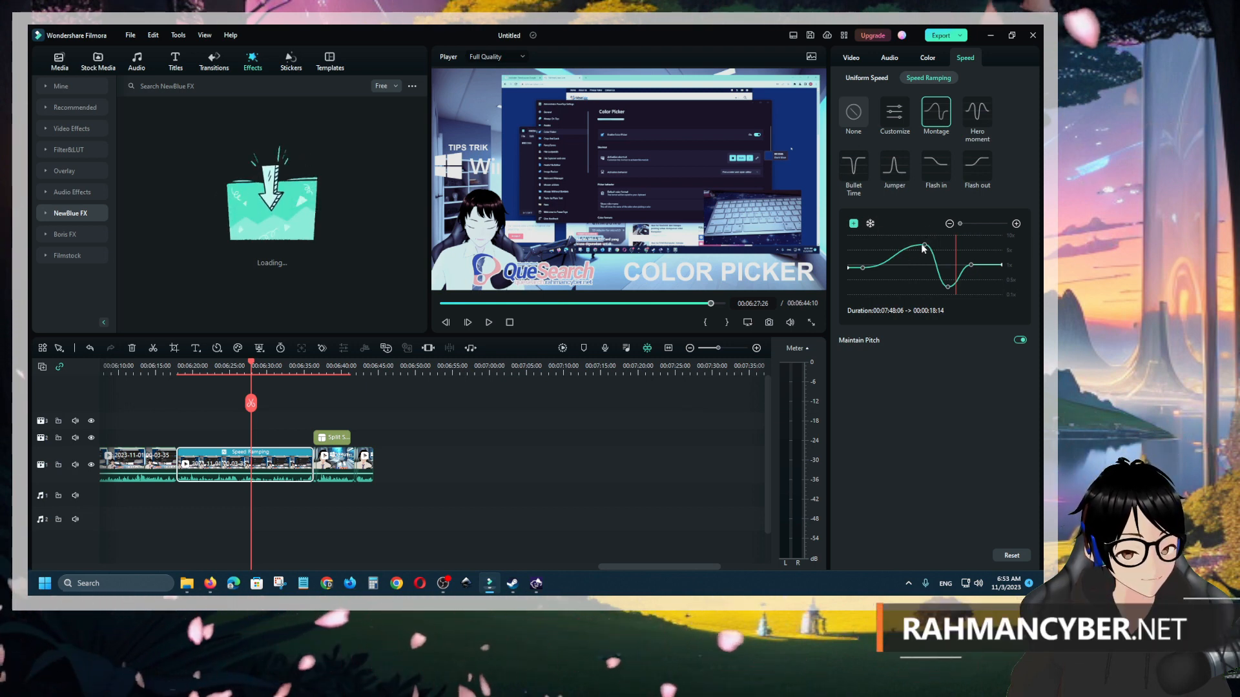
Step: Lower the peak point of the Montage speed curve slightly and play the clip to preview the change
left_click(922, 245)
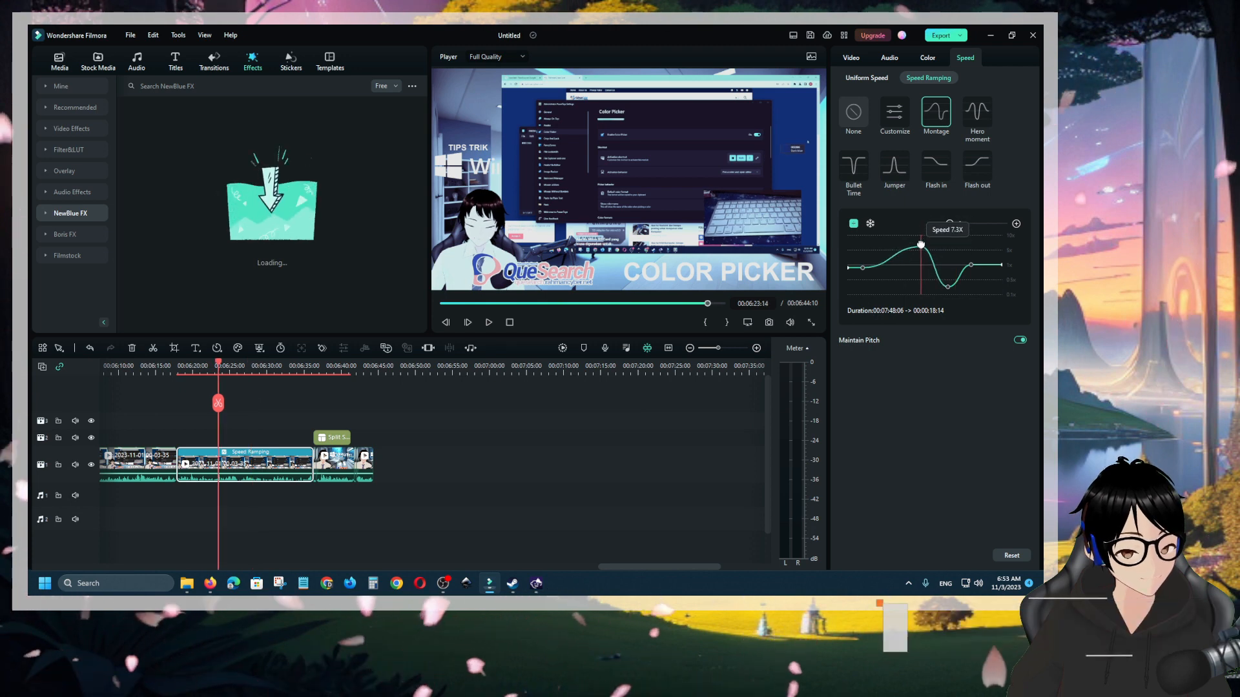
left_click_drag(921, 244, 922, 236)
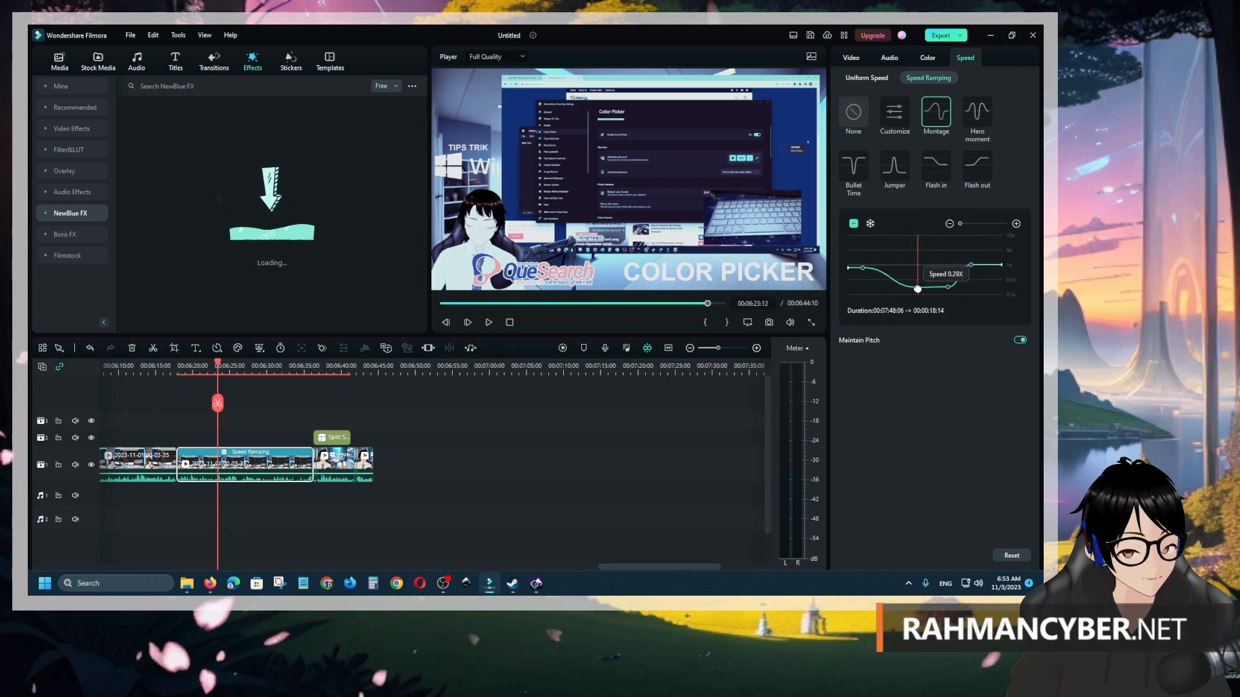
left_click_drag(917, 288, 919, 249)
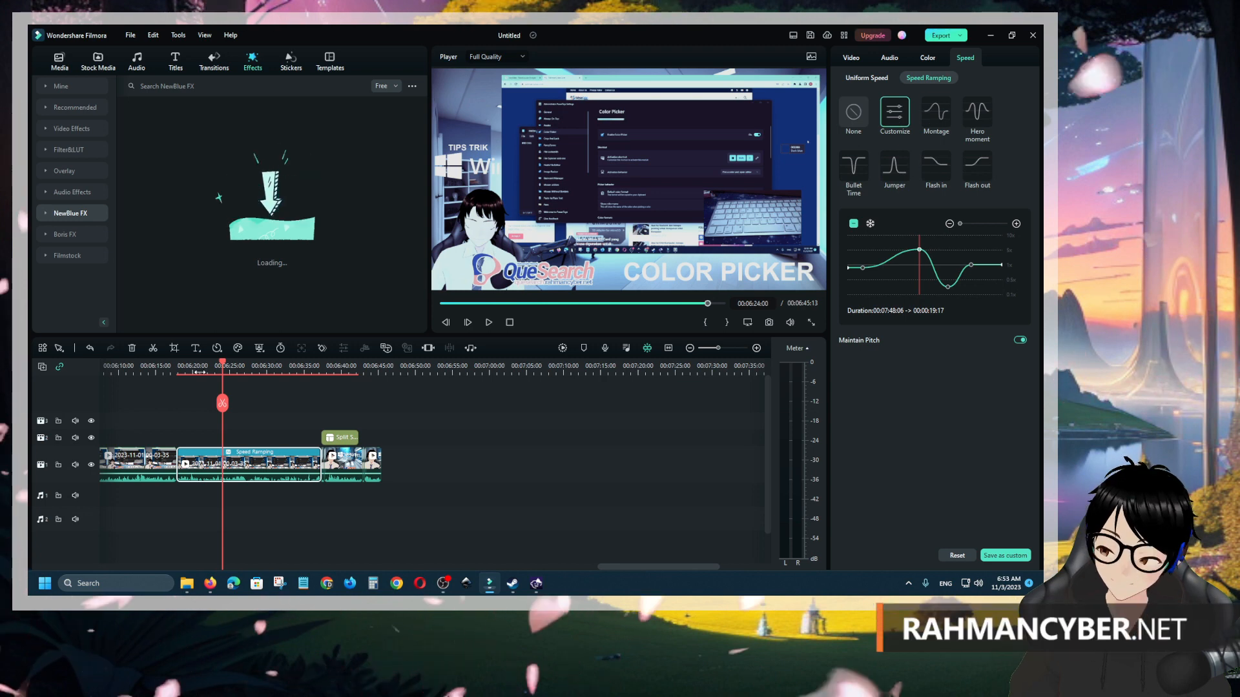
key("space")
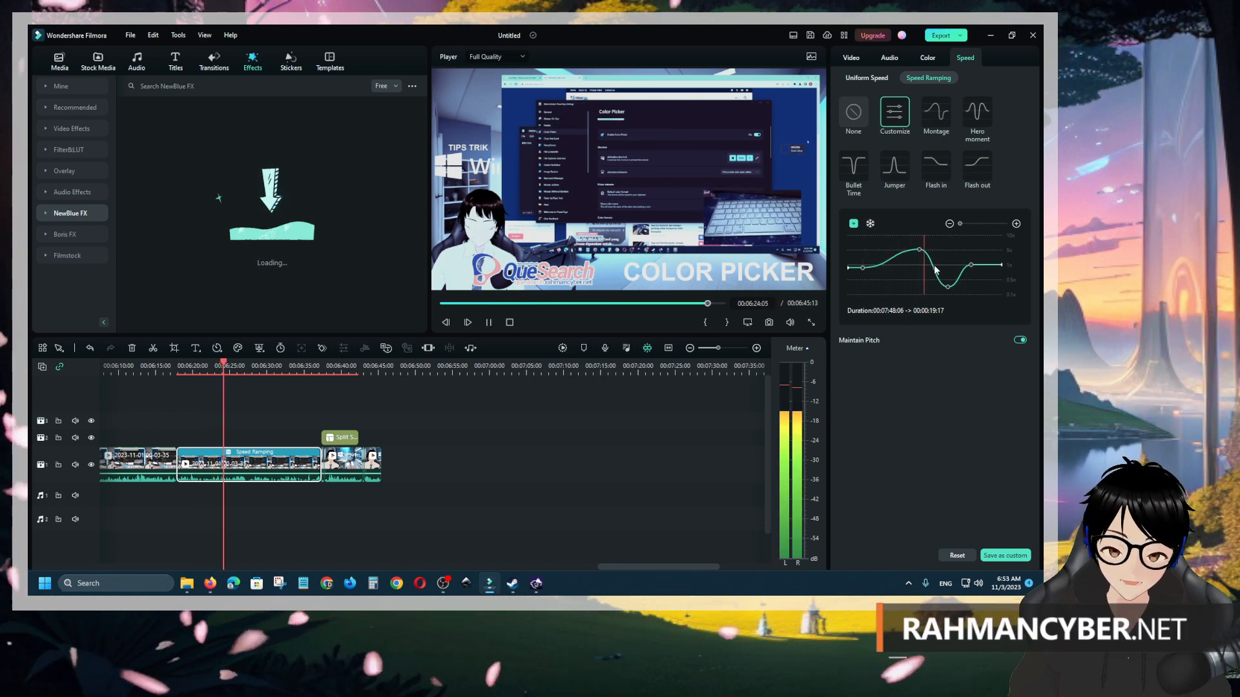
key("space")
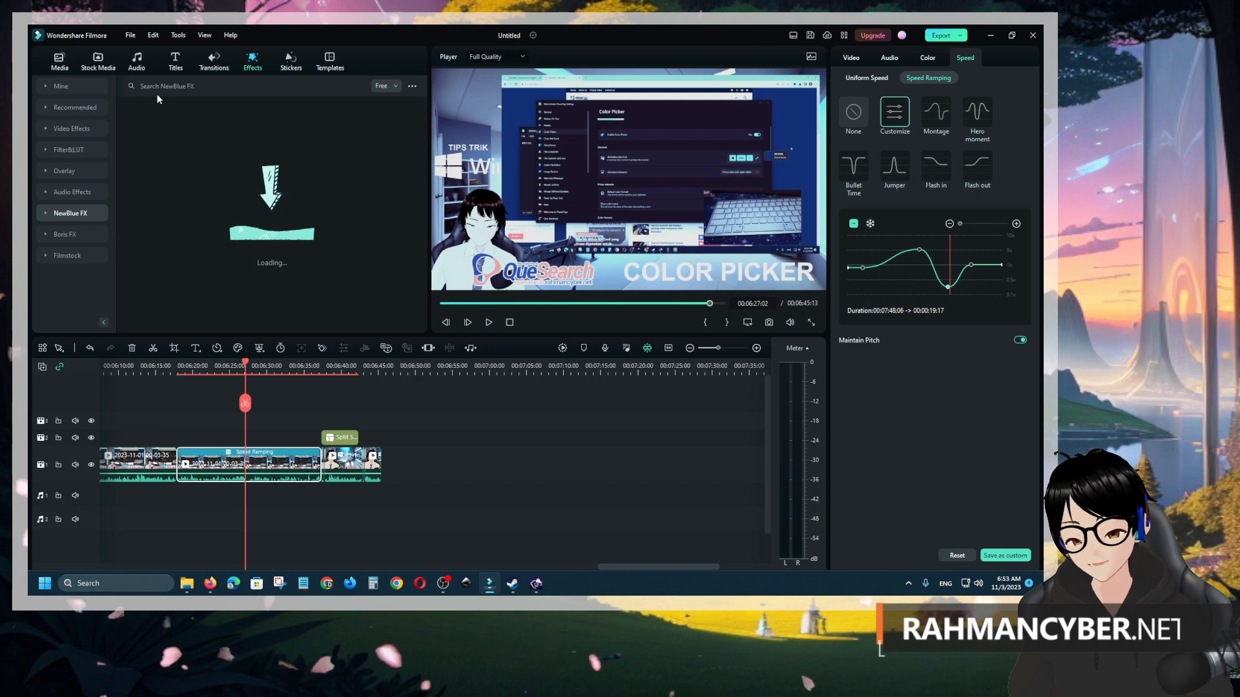
Step: Look through the speed-ramped clip's basic, mask, AI tools and animation video settings
left_click(849, 60)
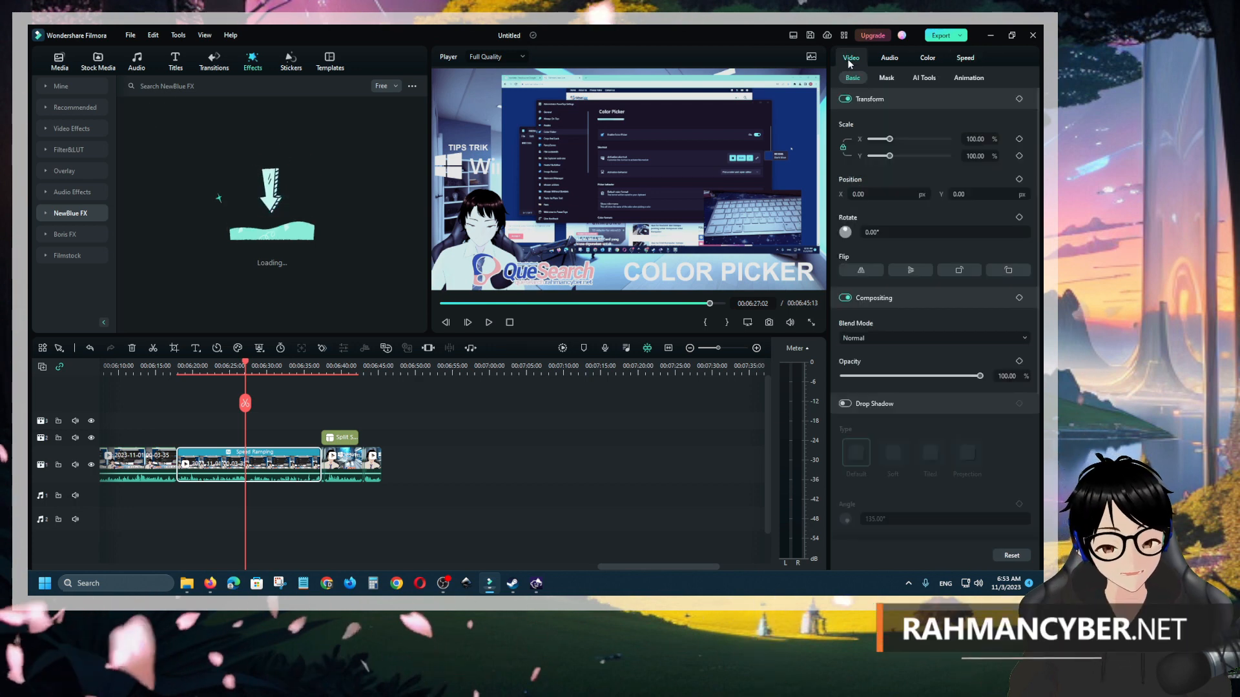
left_click(463, 462)
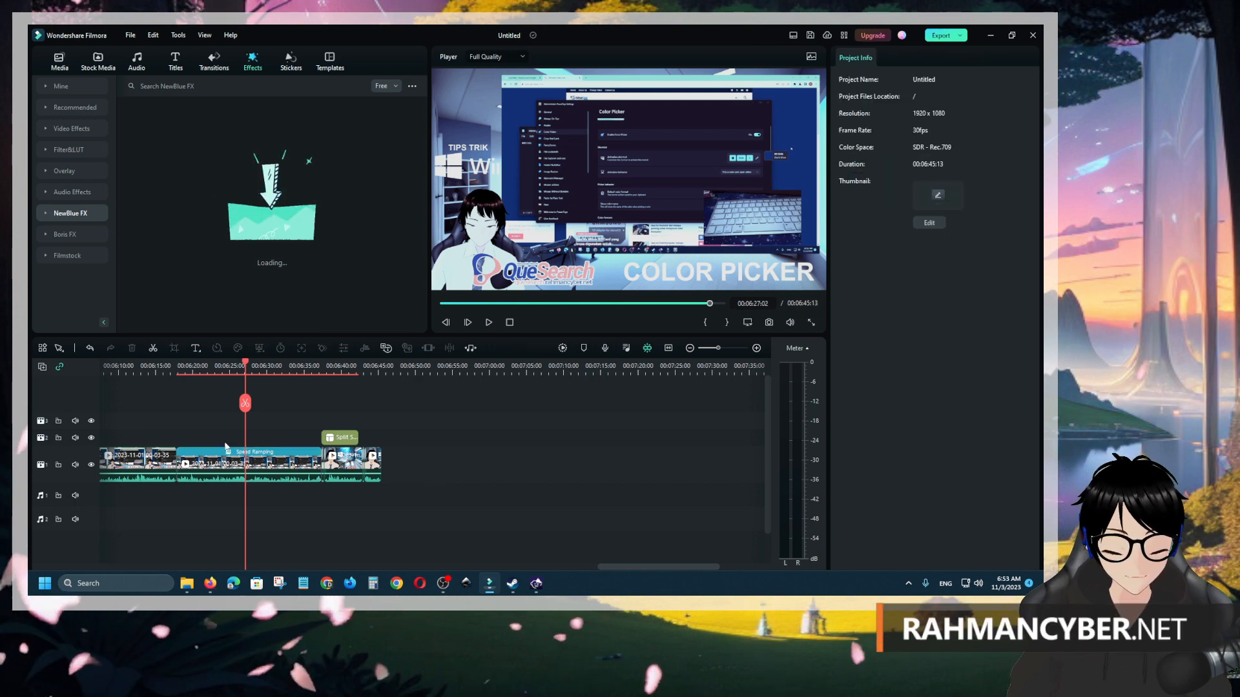
left_click(284, 464)
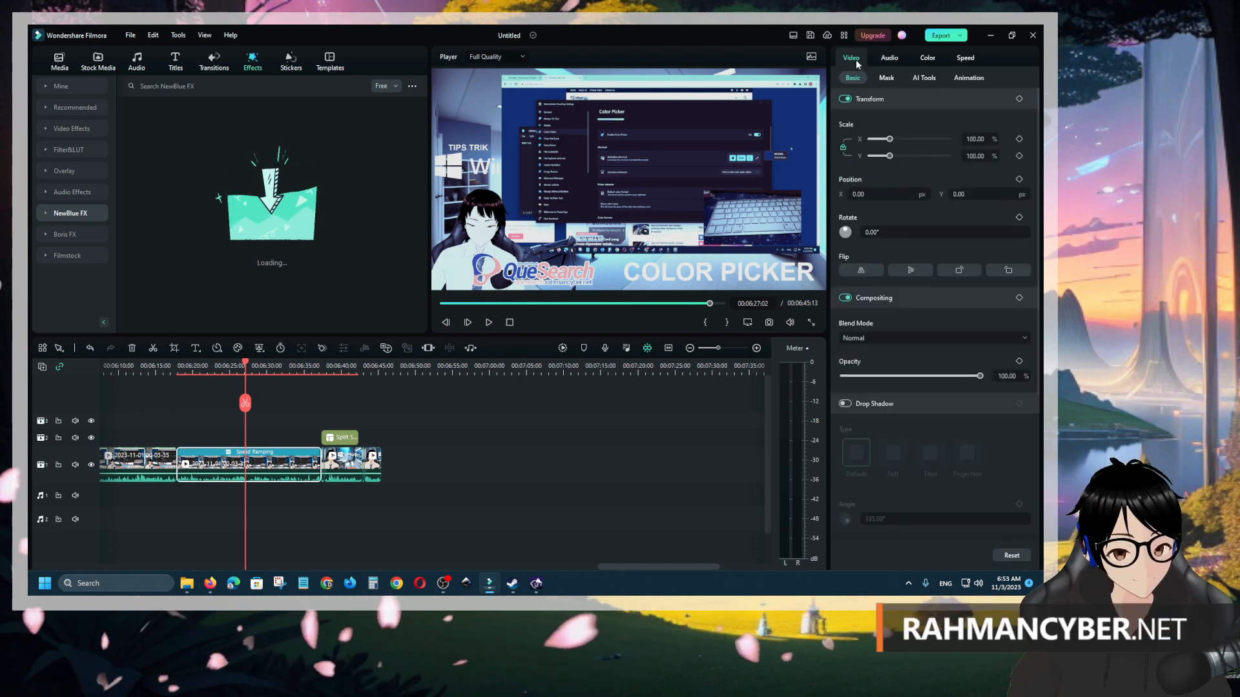
left_click(892, 76)
left_click(936, 79)
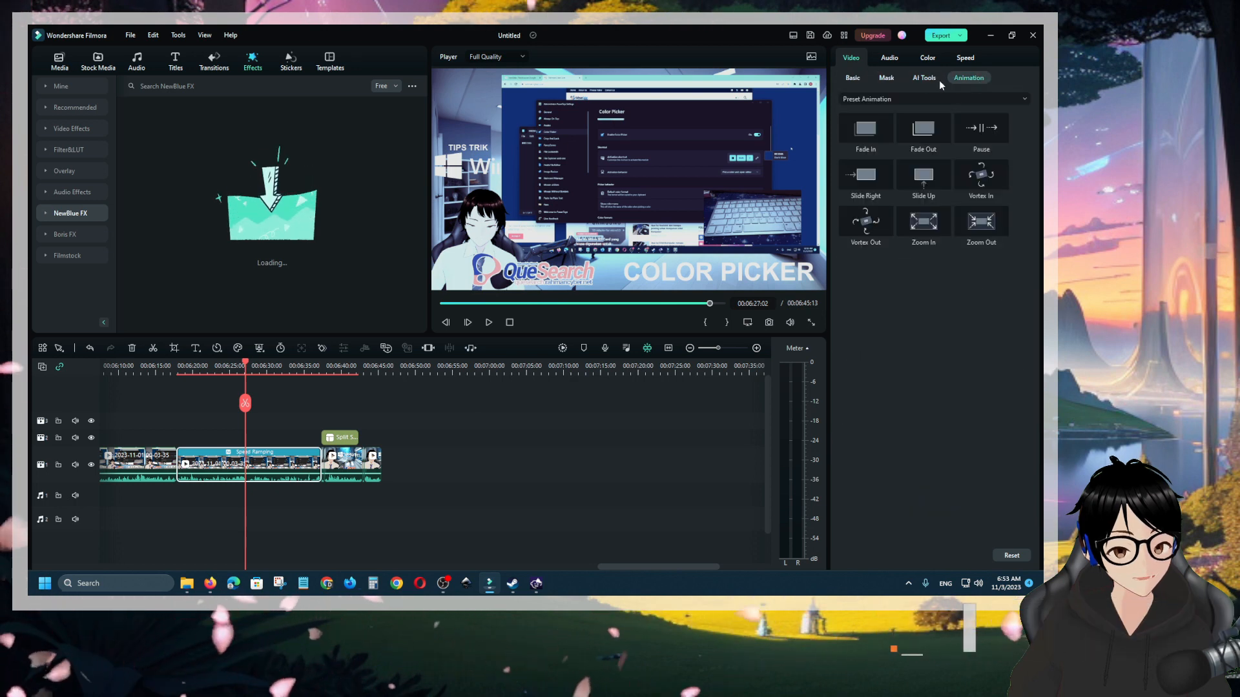
left_click(887, 79)
left_click(843, 77)
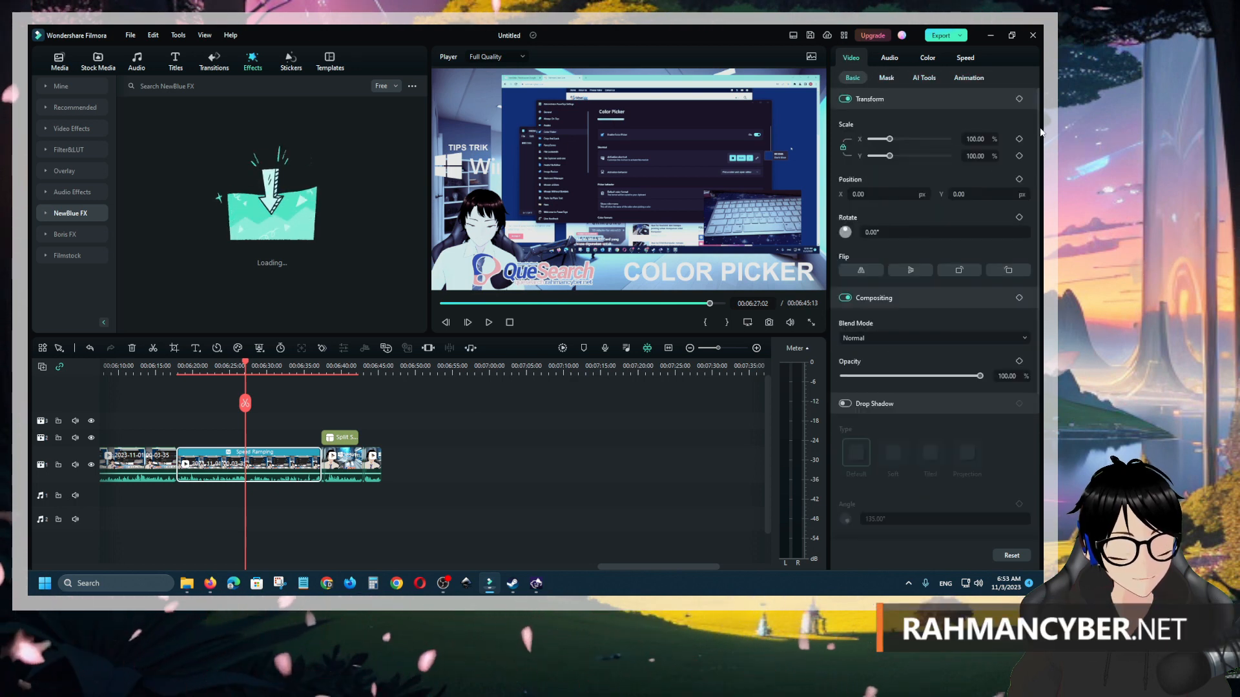
left_click(891, 80)
left_click(923, 78)
left_click(957, 76)
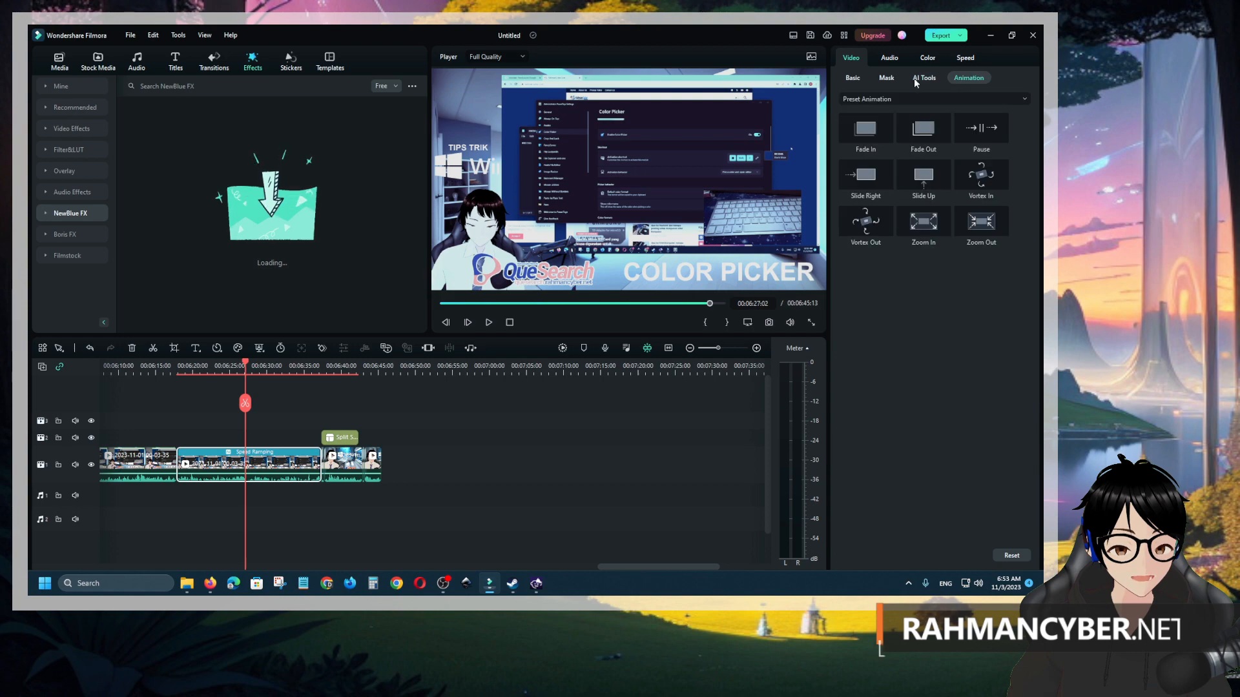
left_click(894, 79)
left_click(851, 78)
scroll(893, 430, "down", 3)
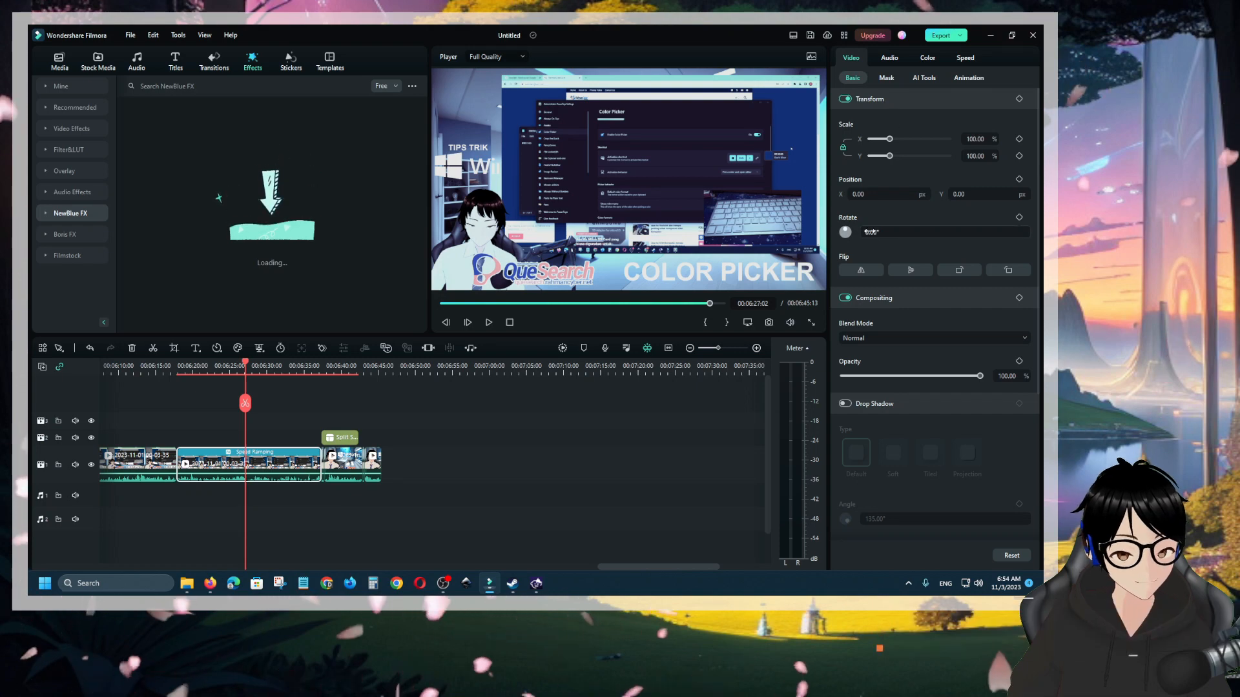
Step: Rotate the speed-ramped clip by 5° and look at its available blend modes without choosing another
left_click_drag(845, 231, 846, 222)
left_click(861, 340)
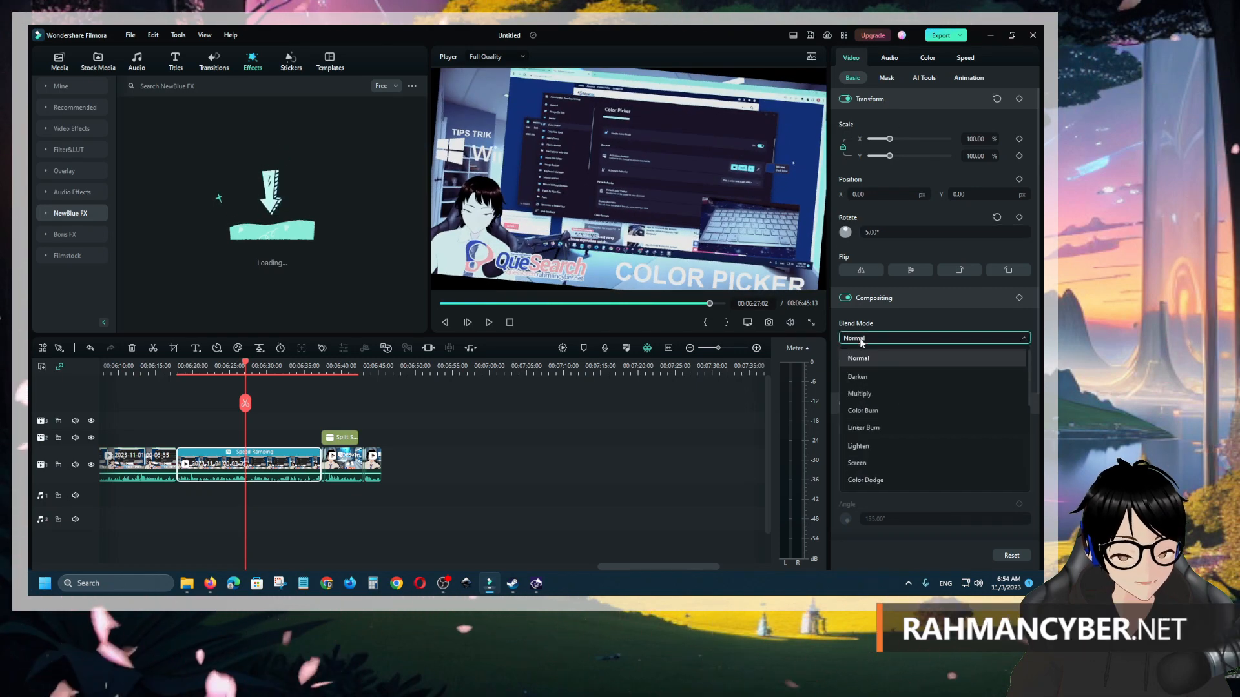
left_click(505, 420)
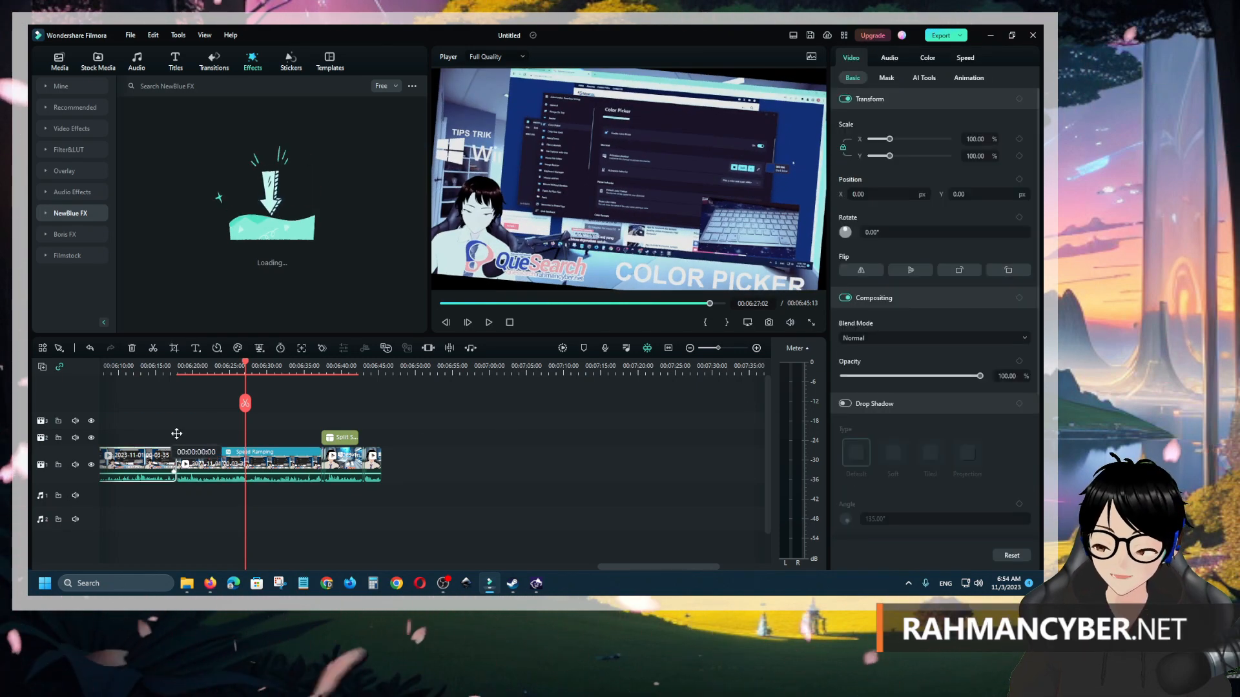
Step: Move the preceding clip onto the second video track so it overlaps the speed-ramped clip, and set its opacity to 50.97%
left_click_drag(168, 465, 261, 441)
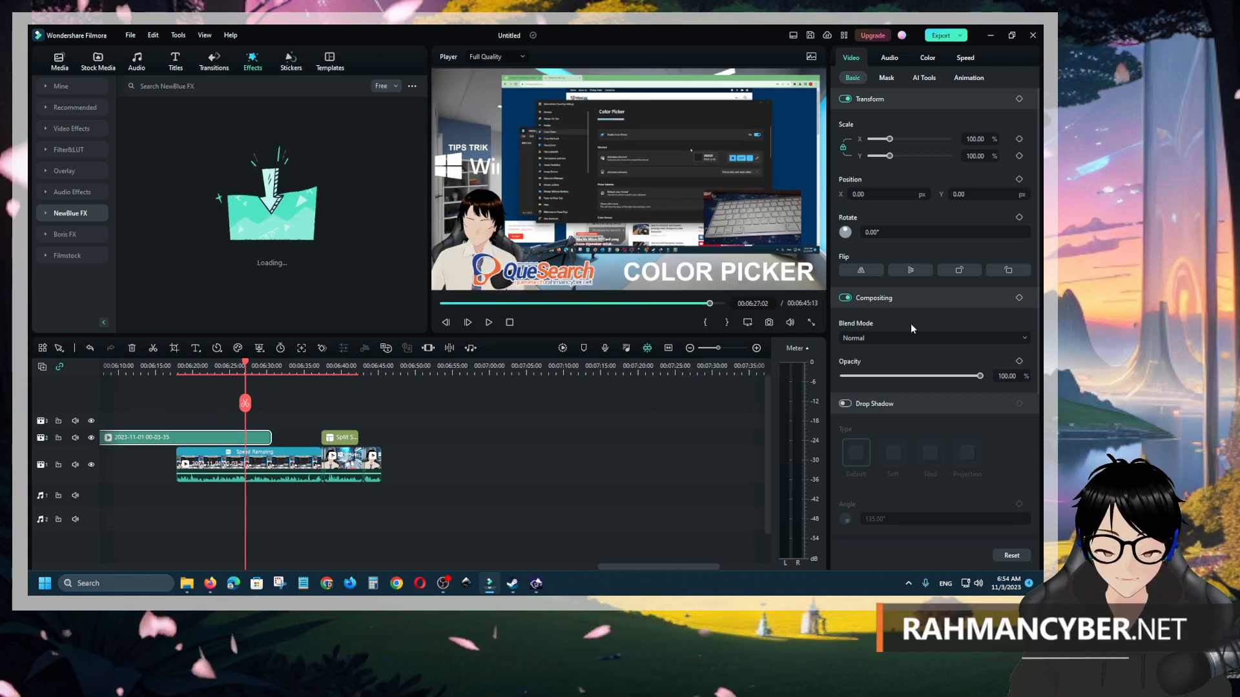
left_click_drag(977, 380, 914, 380)
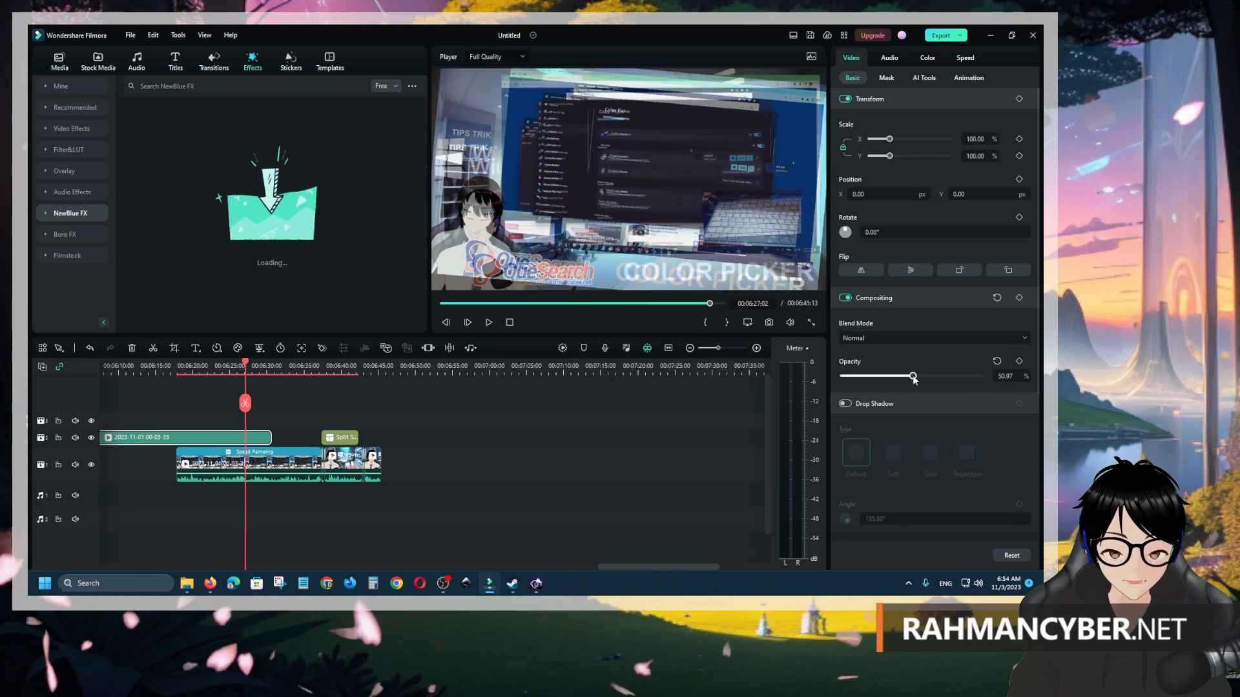
Step: Try the Color Burn and Linear Light blend modes on the overlaid clip
left_click(905, 339)
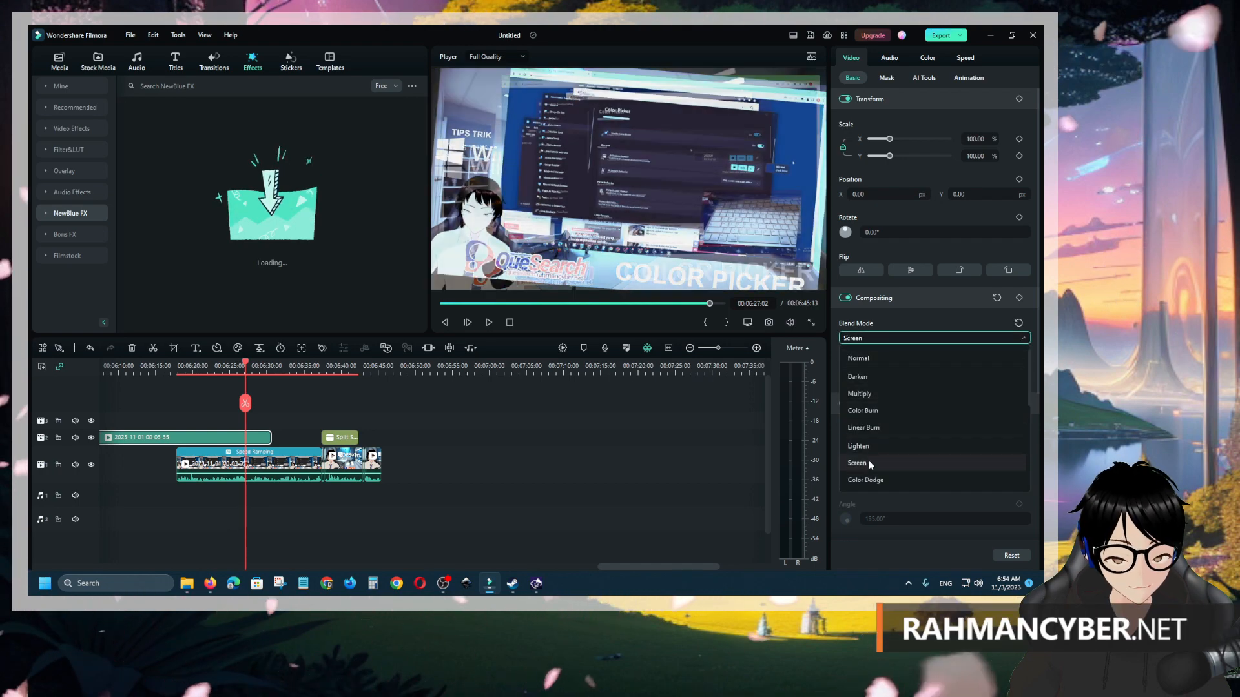
left_click(865, 410)
left_click(893, 337)
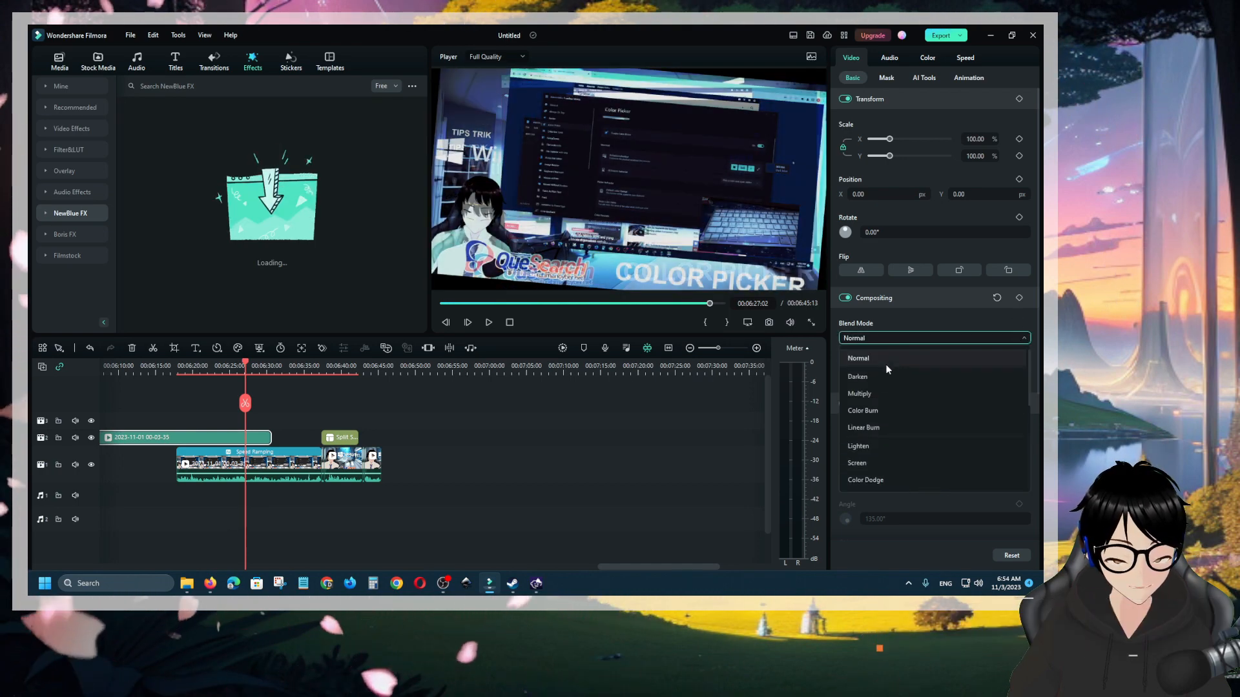
scroll(877, 452, "down", 3)
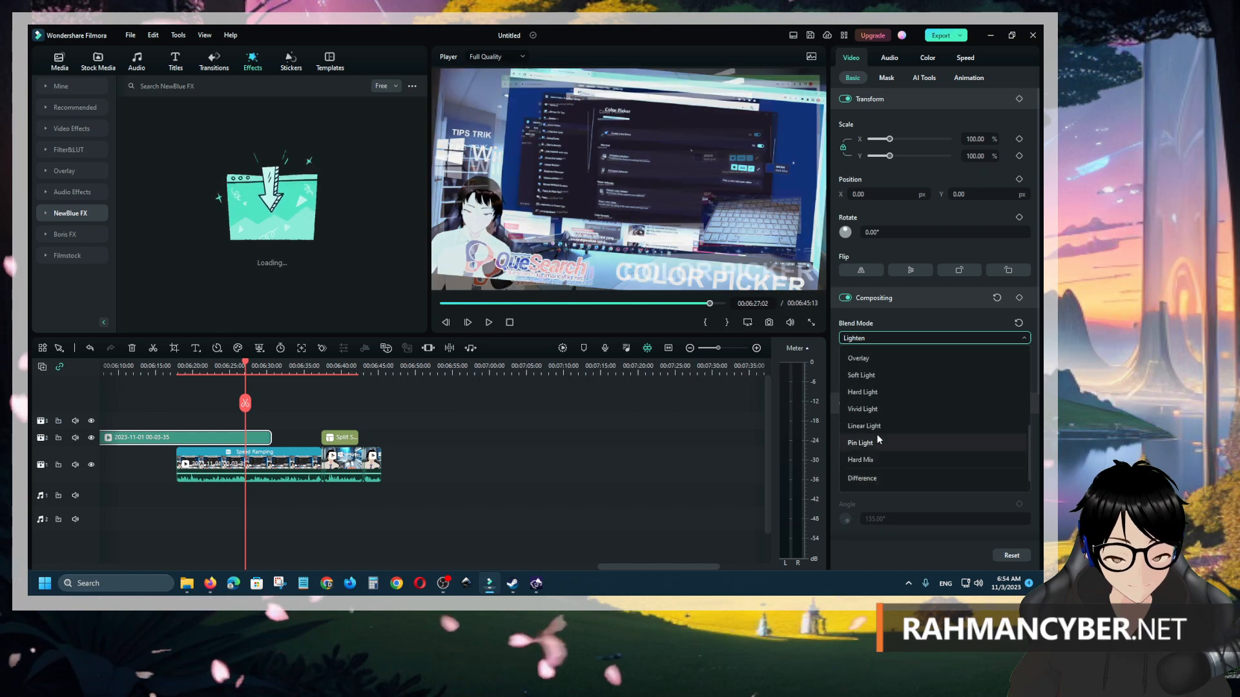
left_click(877, 426)
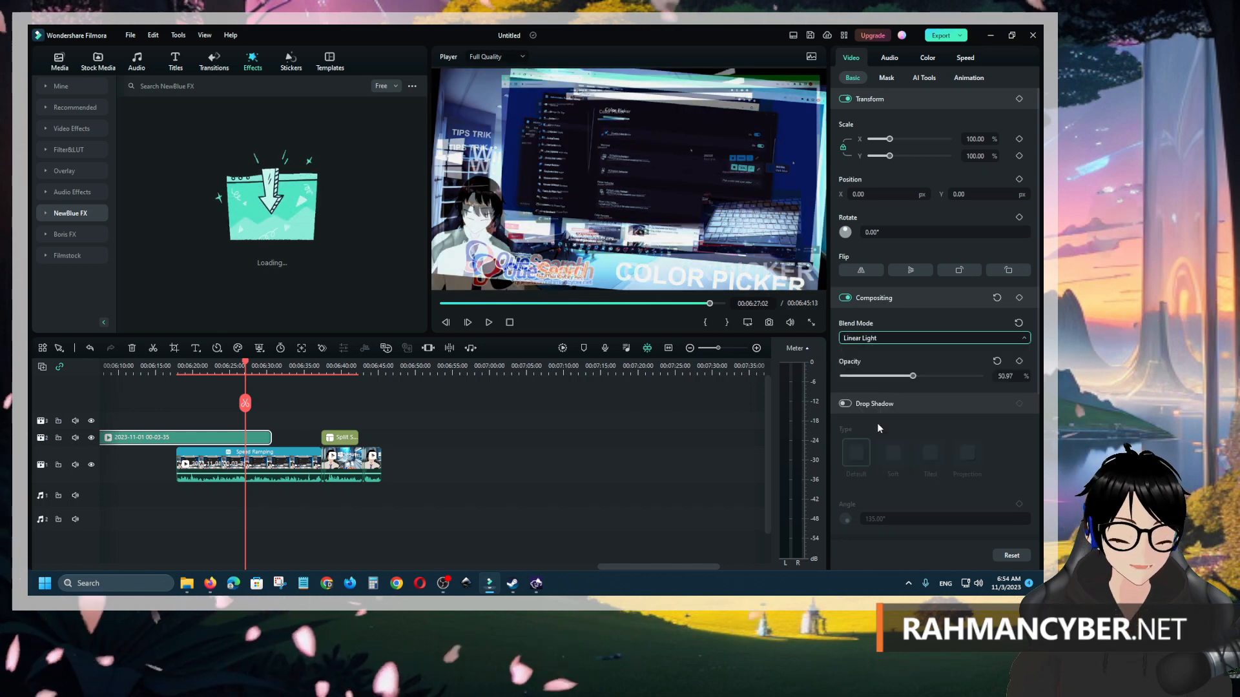
Step: Check another frame of the overlap and set the overlaid clip's blend mode to Overlay
left_click(257, 367)
mouse_move(253, 365)
left_mouse_down()
mouse_move(210, 367)
mouse_move(240, 367)
left_mouse_up()
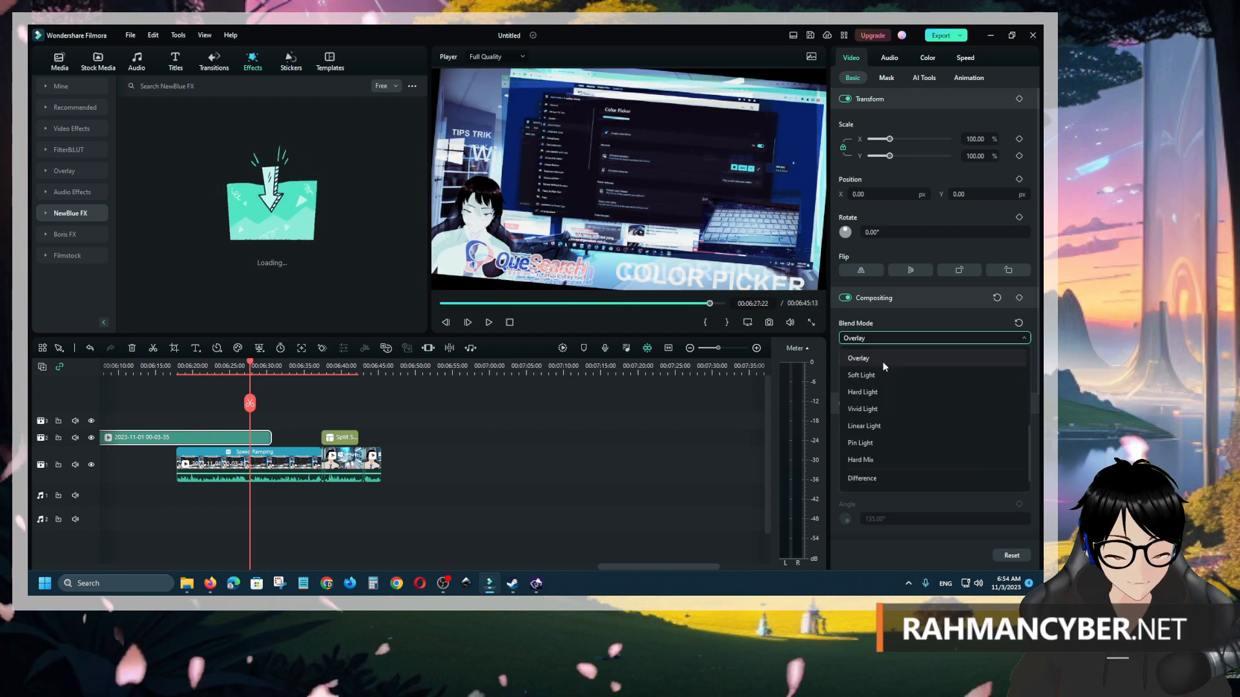
left_click(883, 360)
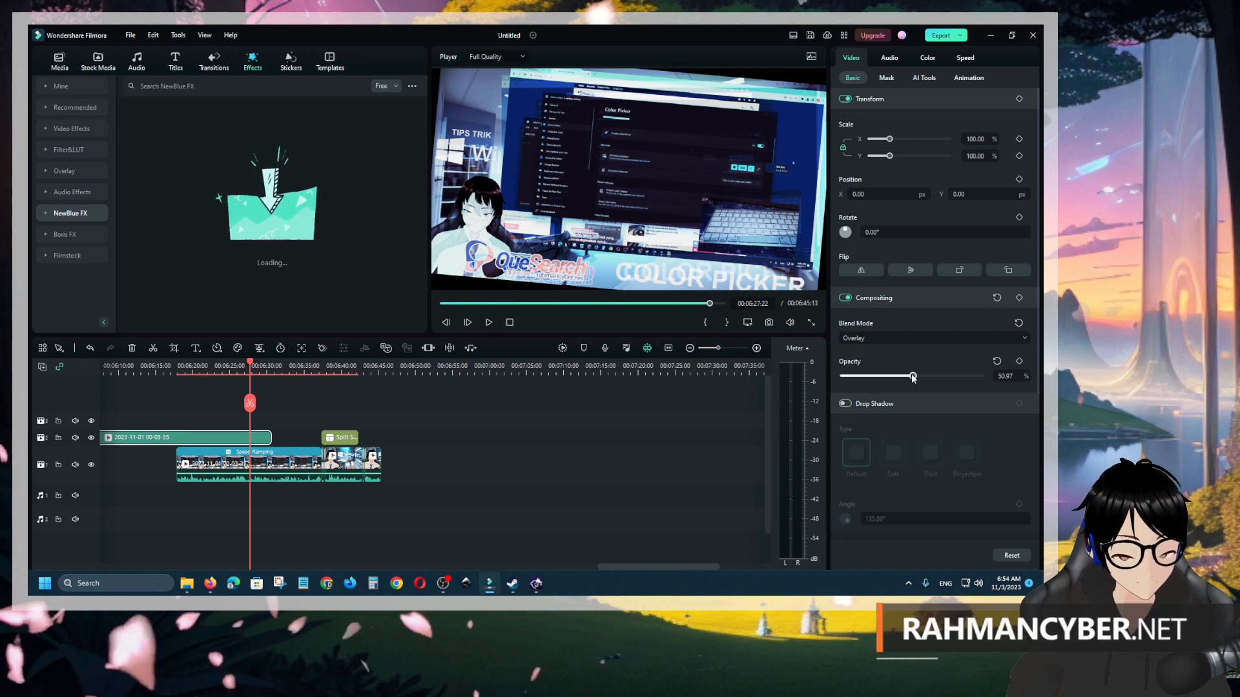
Step: Set the overlaid clip's opacity to 100%, its scale to 62.59% and its blend mode to Normal
left_click_drag(912, 375, 975, 400)
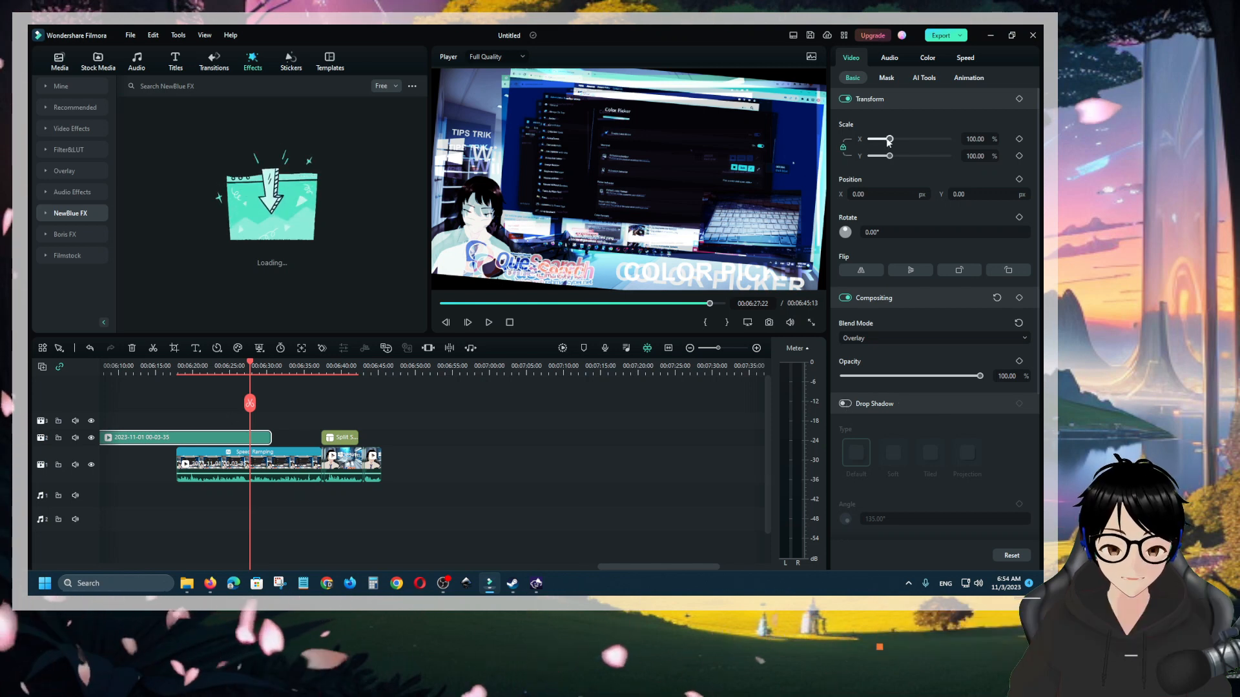
left_click_drag(889, 138, 882, 138)
left_click(930, 338)
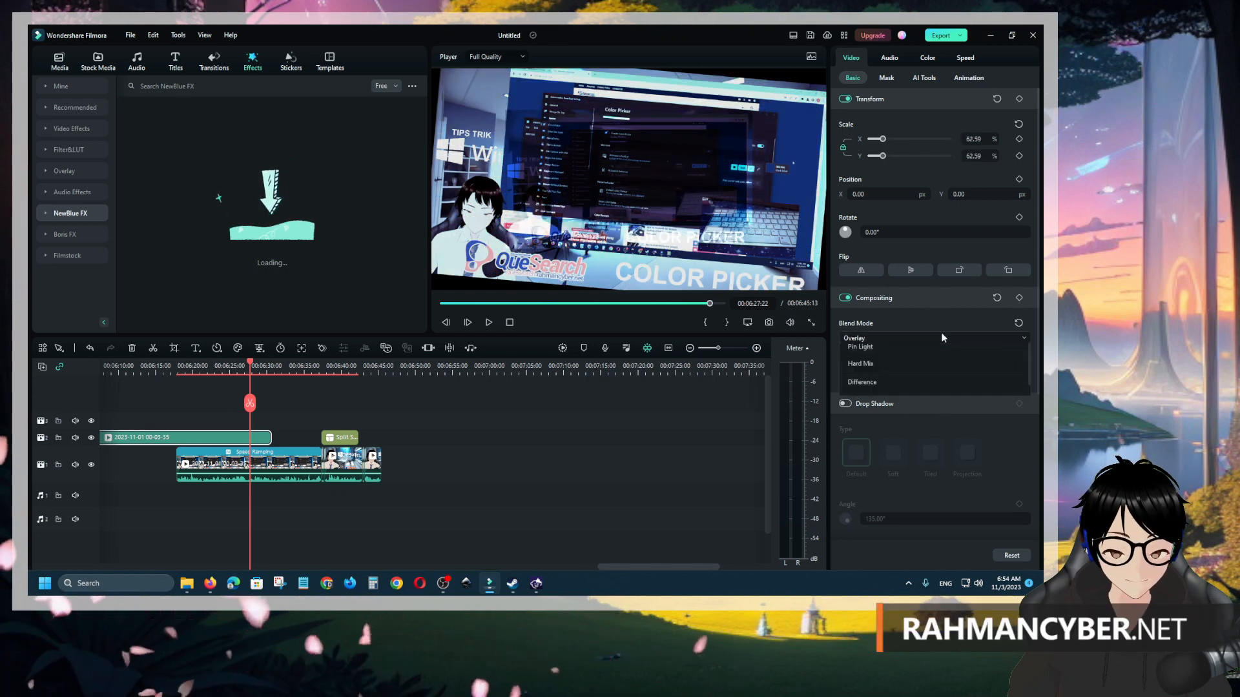
left_click(880, 357)
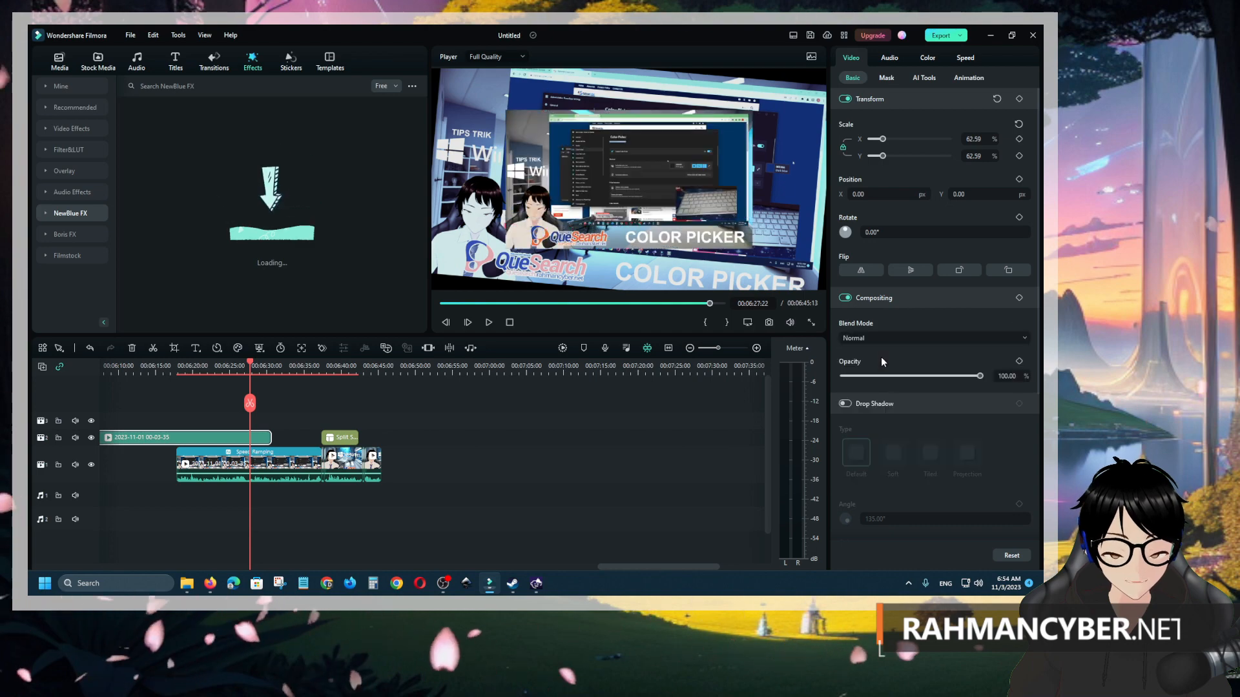
Step: Turn on the overlaid clip's drop shadow and shift the clip in the preview to X -47.06 px
left_click(662, 144)
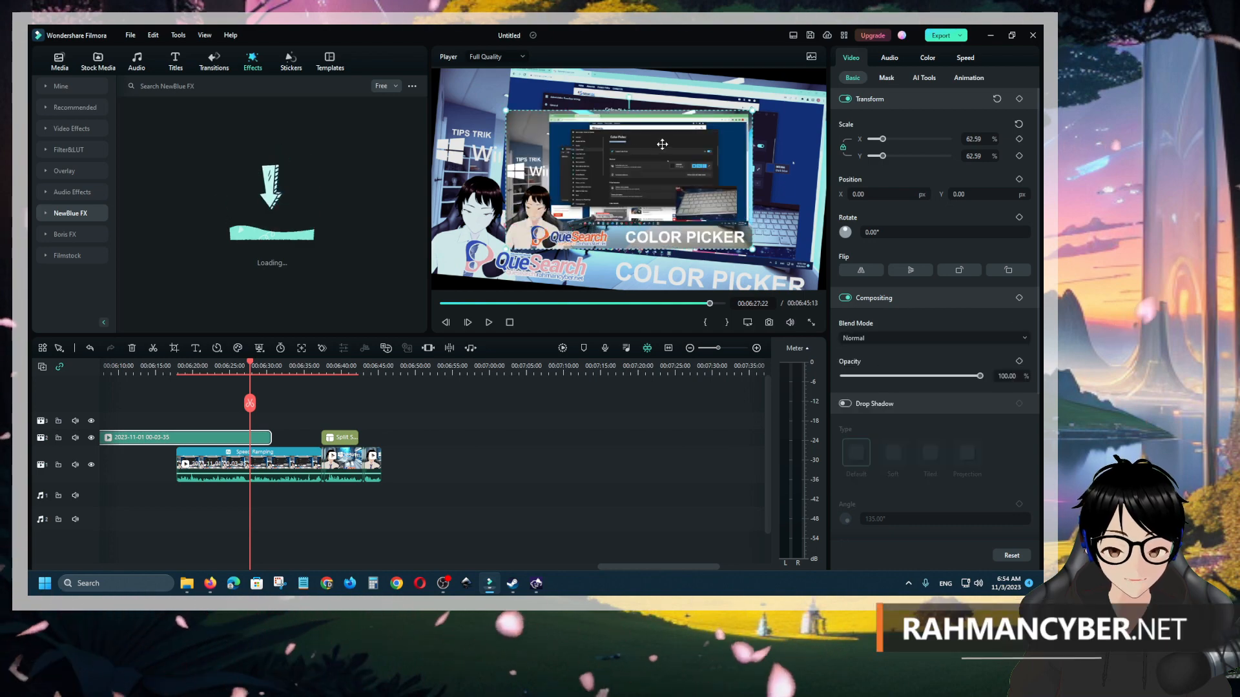
left_click(845, 405)
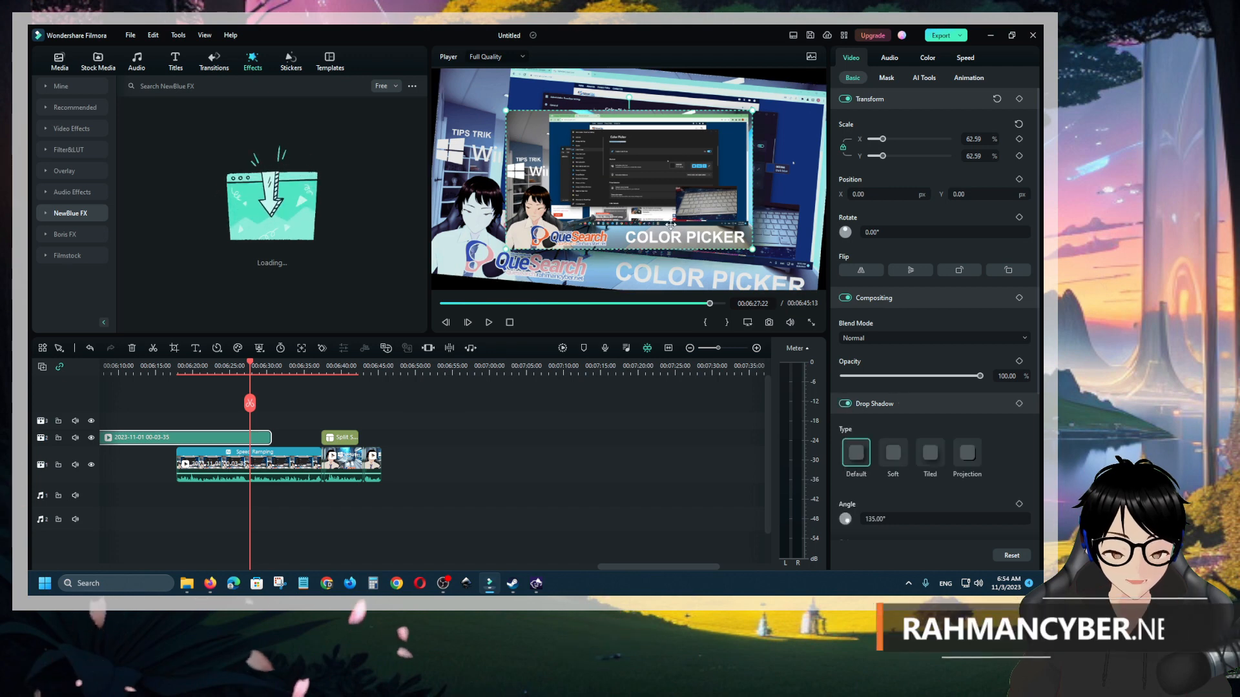
left_click_drag(638, 202, 626, 199)
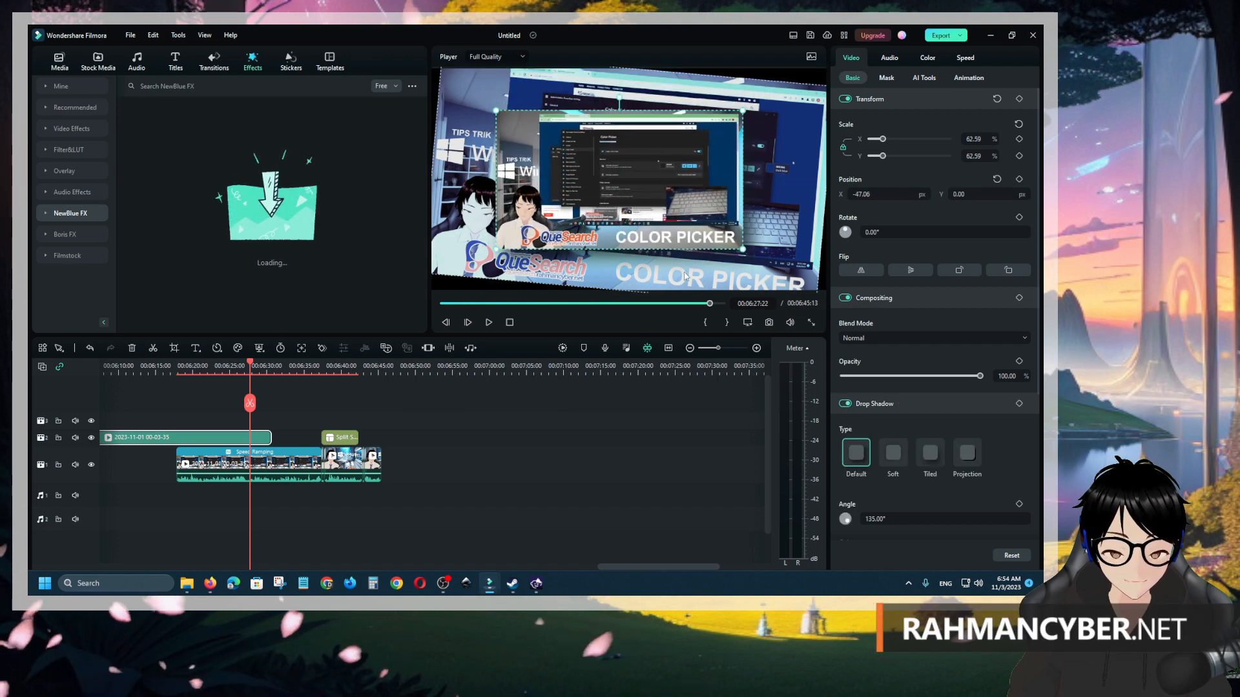
Step: Try the Projection shadow type on the overlaid clip with its blur set to 10%
left_click(966, 453)
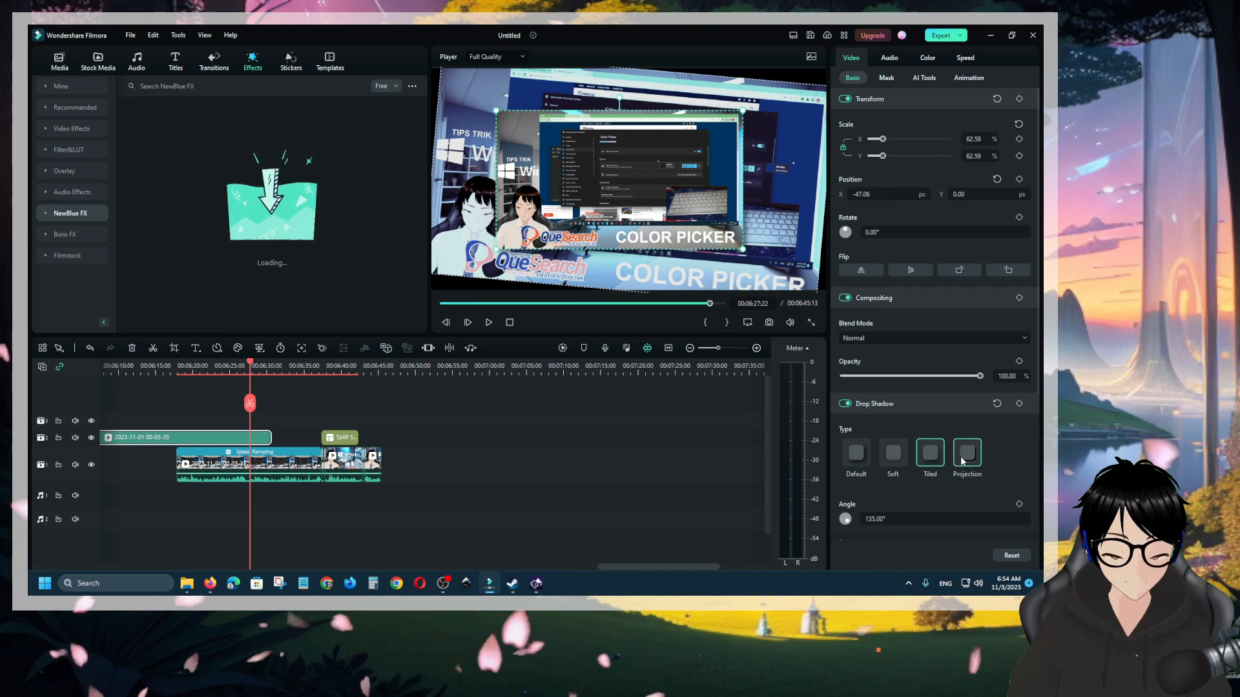
scroll(965, 466, "down", 3)
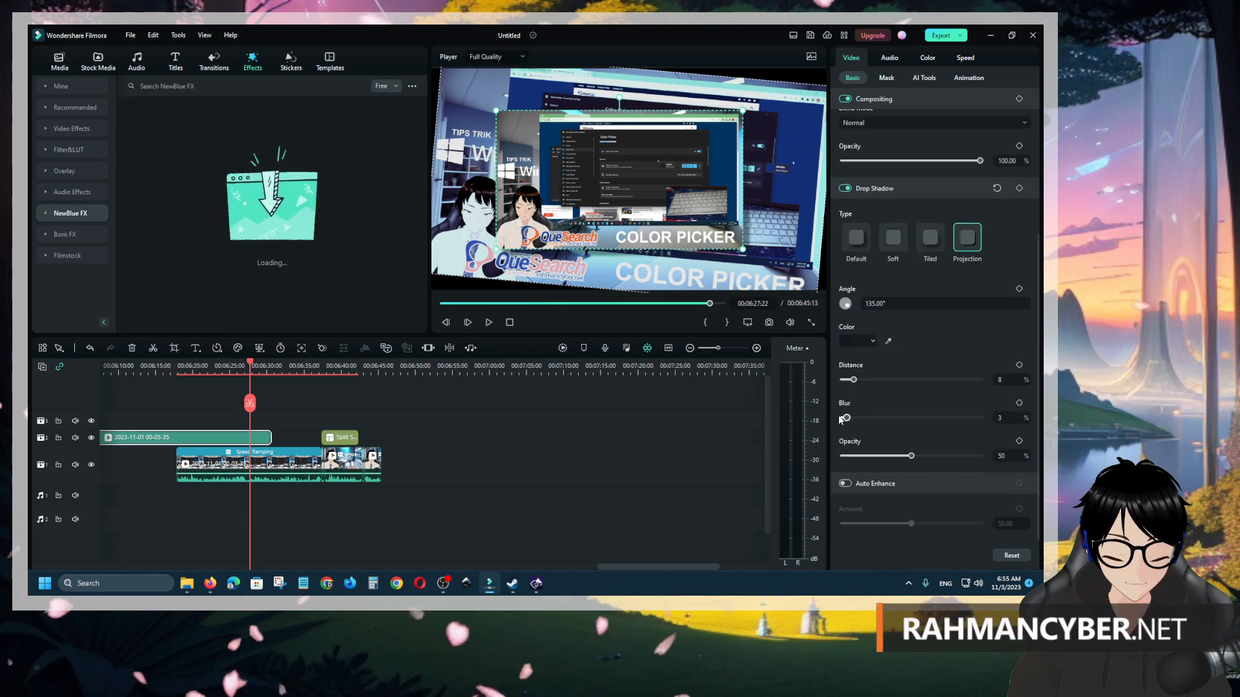
mouse_move(853, 420)
left_mouse_down()
mouse_move(897, 419)
mouse_move(857, 420)
left_mouse_up()
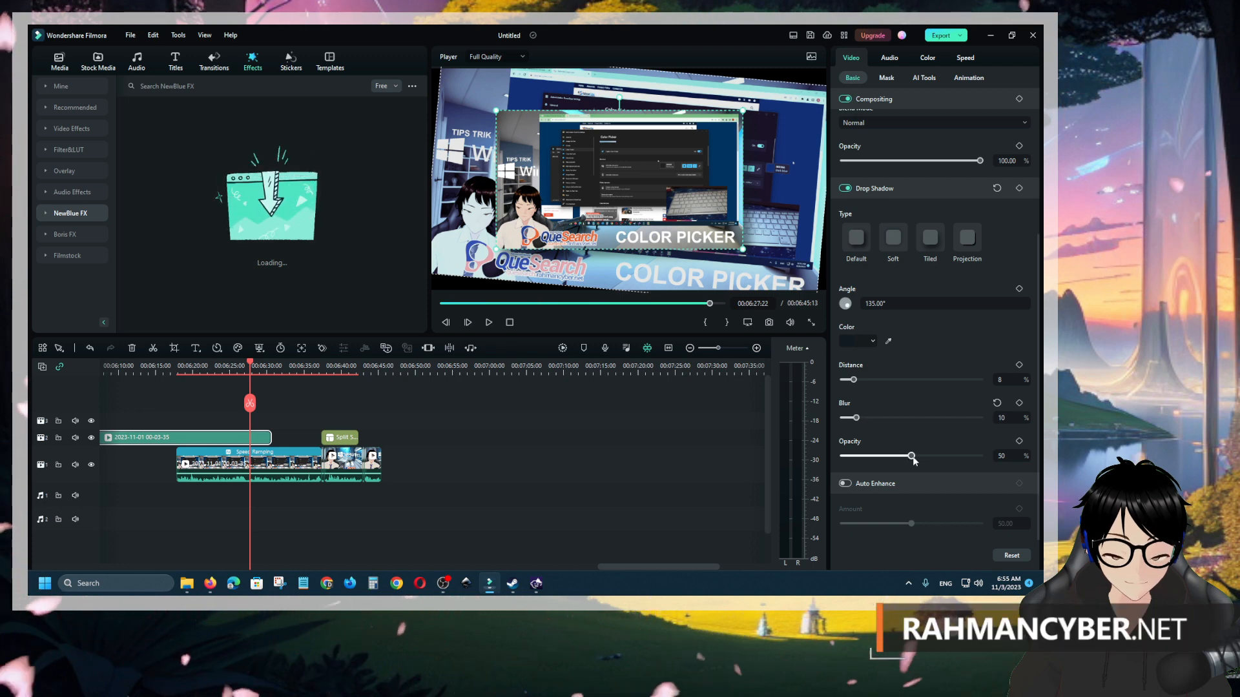
scroll(947, 358, "up", 2)
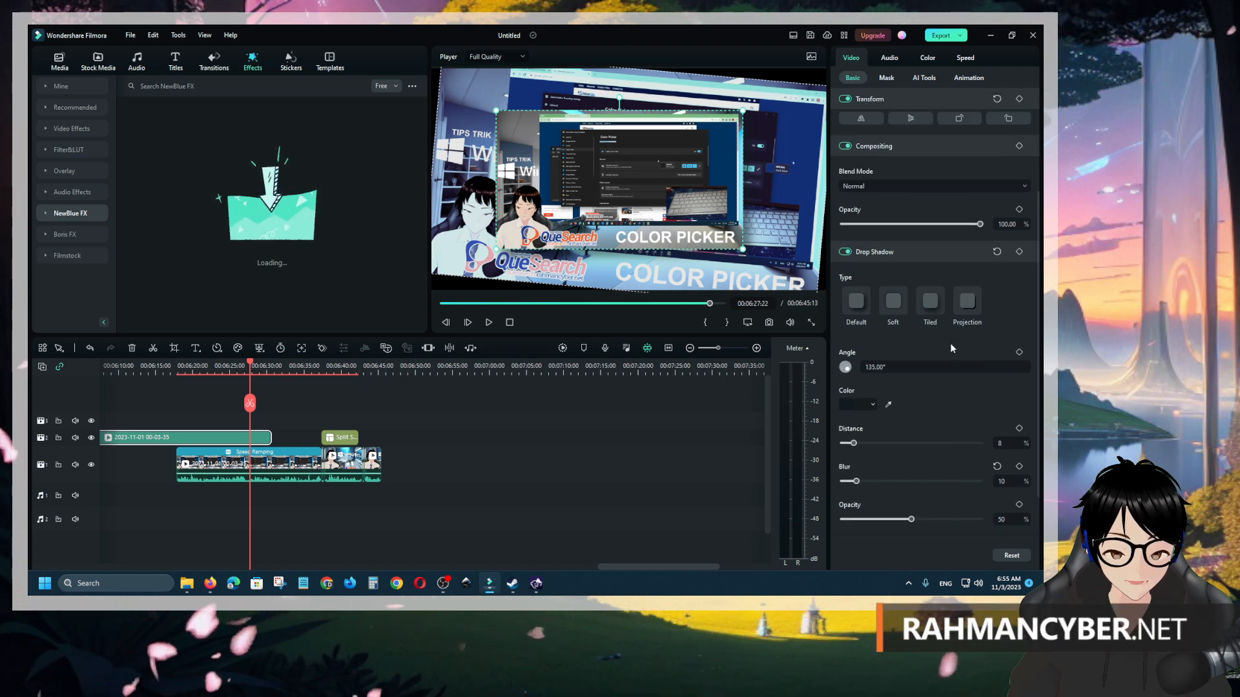
Step: Reset the overlaid clip's drop shadow and add a drop shadow keyframe at 00:06:22:00
left_click(997, 251)
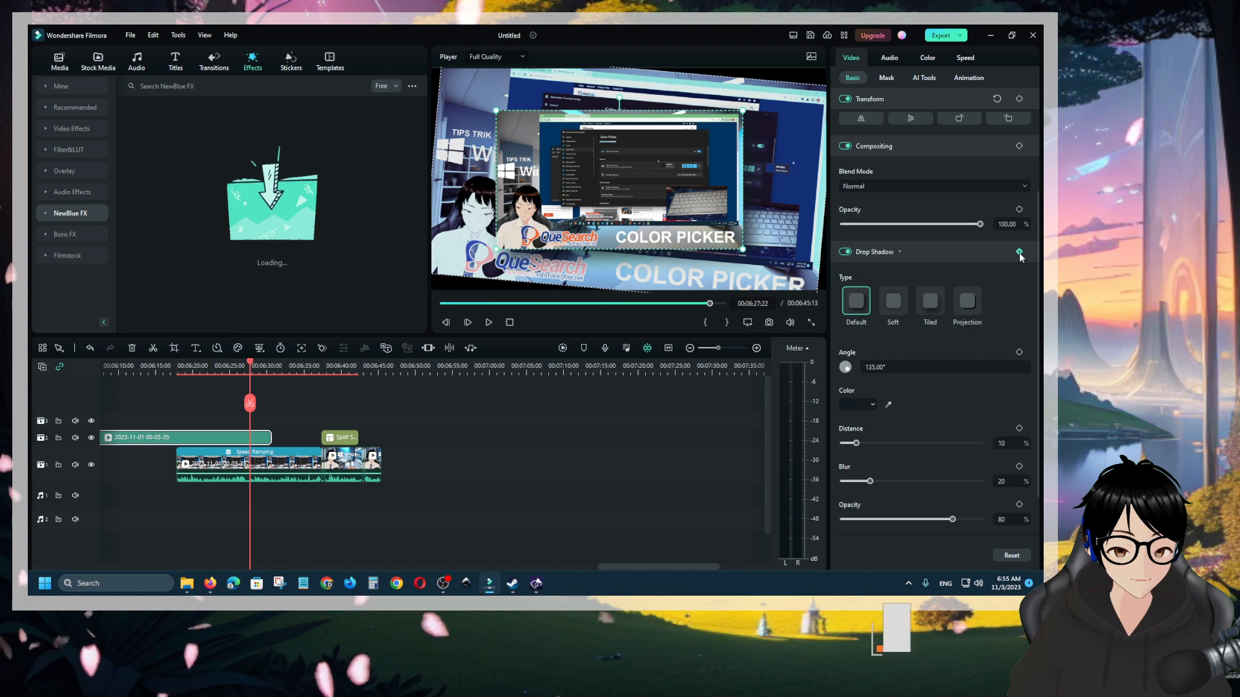
left_click(207, 367)
left_click(1019, 252)
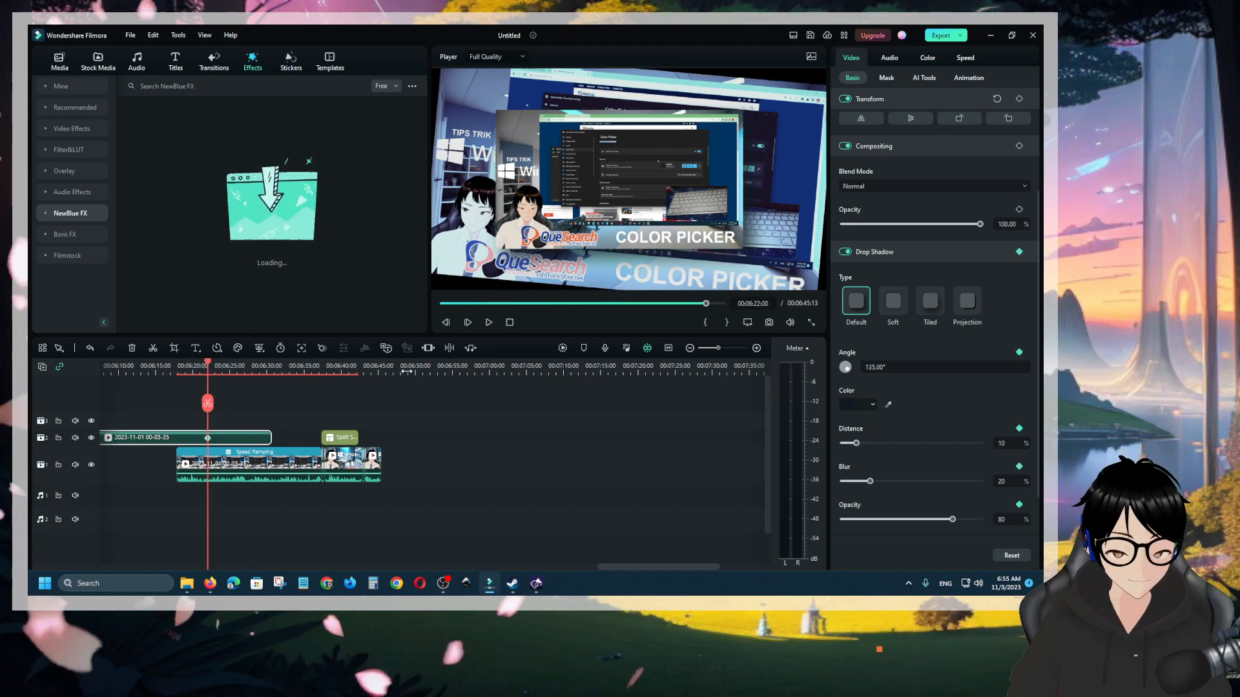
Step: Give the overlaid clip a Tiled drop shadow with 32% blur and check other frames of the overlap
left_click(260, 366)
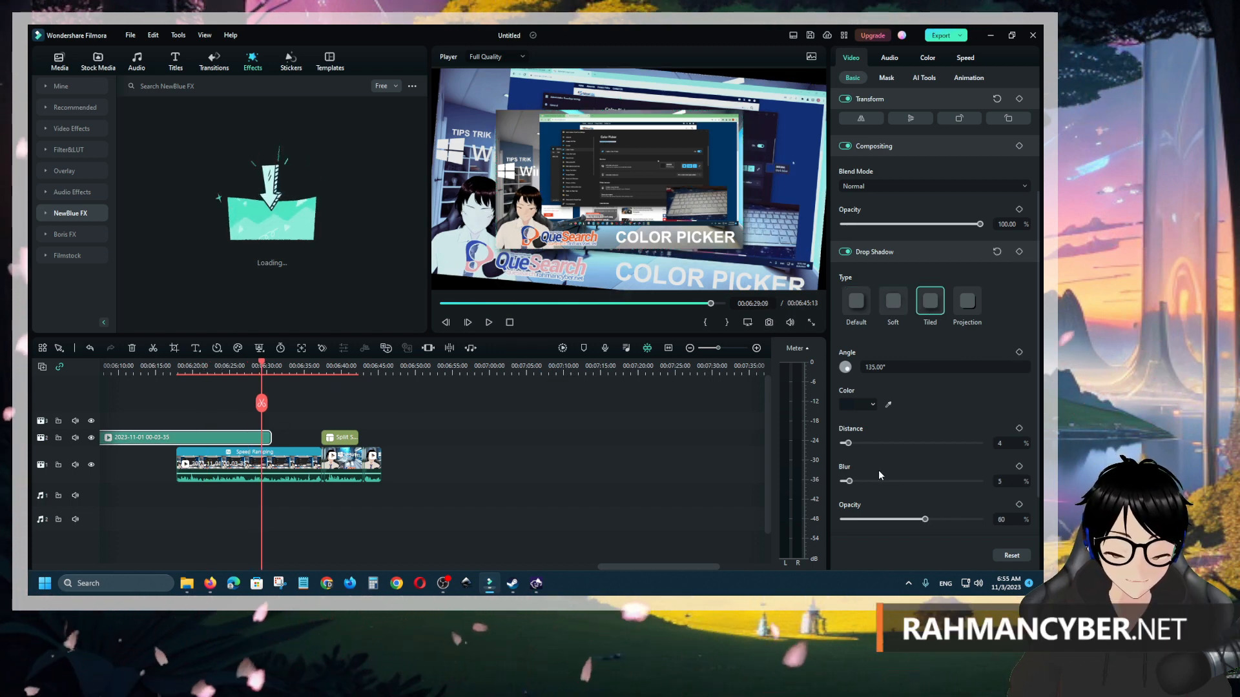
left_click_drag(849, 481, 886, 481)
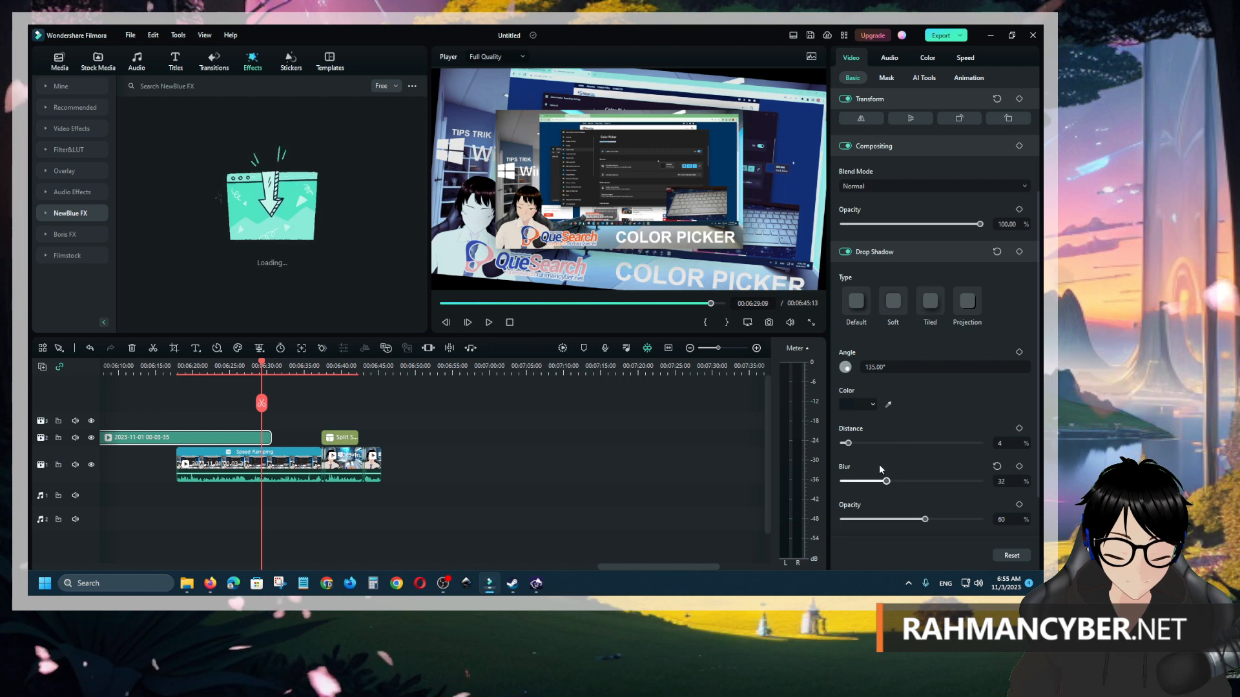
left_click(211, 375)
left_click_drag(210, 375, 241, 379)
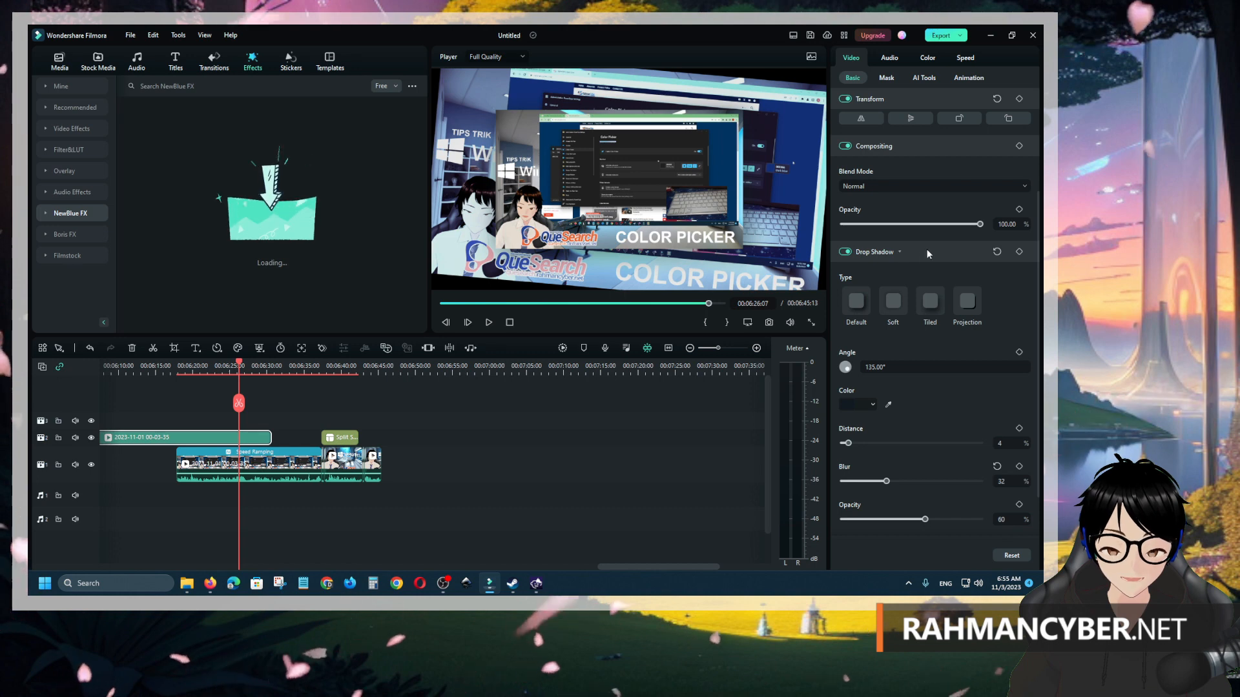
scroll(906, 295, "up", 3)
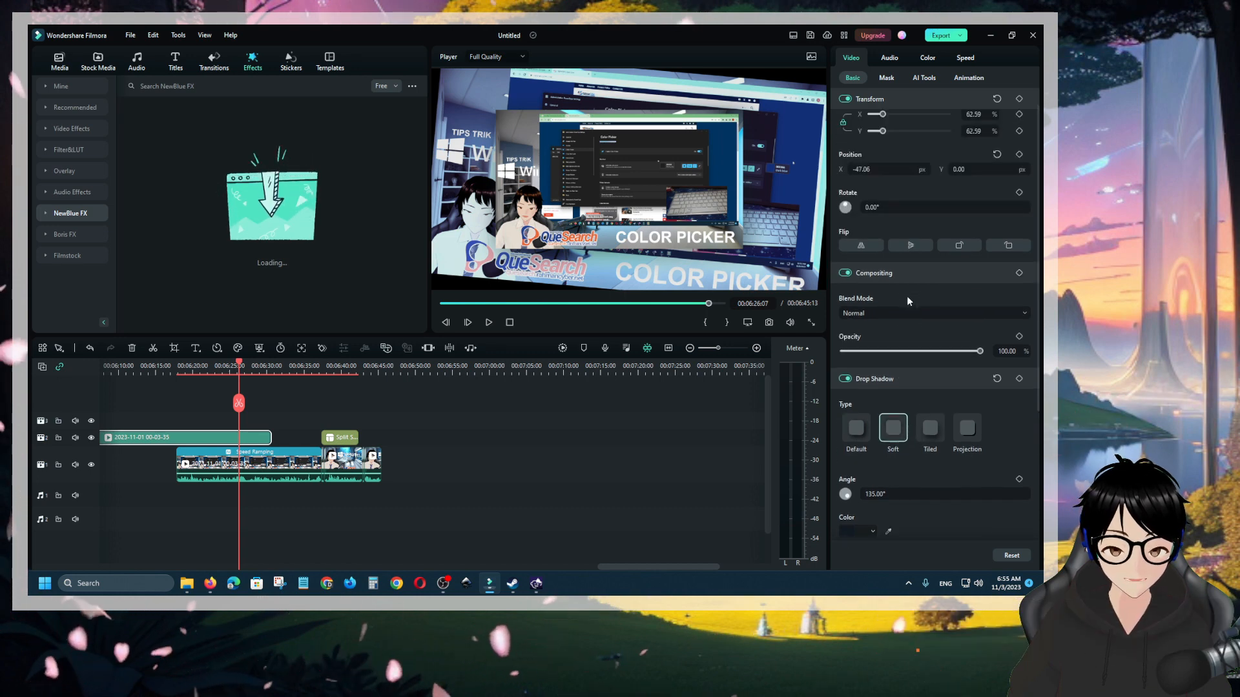
Step: Try a rectangle mask on the overlaid clip, narrowed to 11.36% width and placed over the avatar
left_click(887, 78)
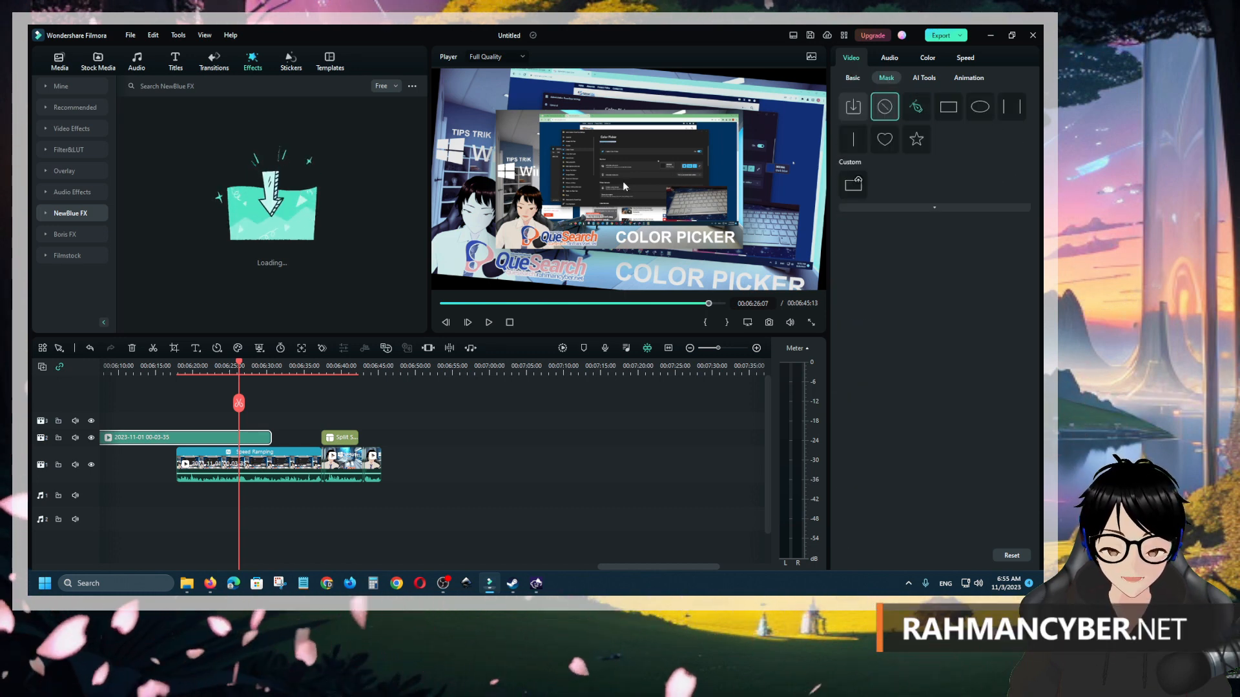
left_click(946, 107)
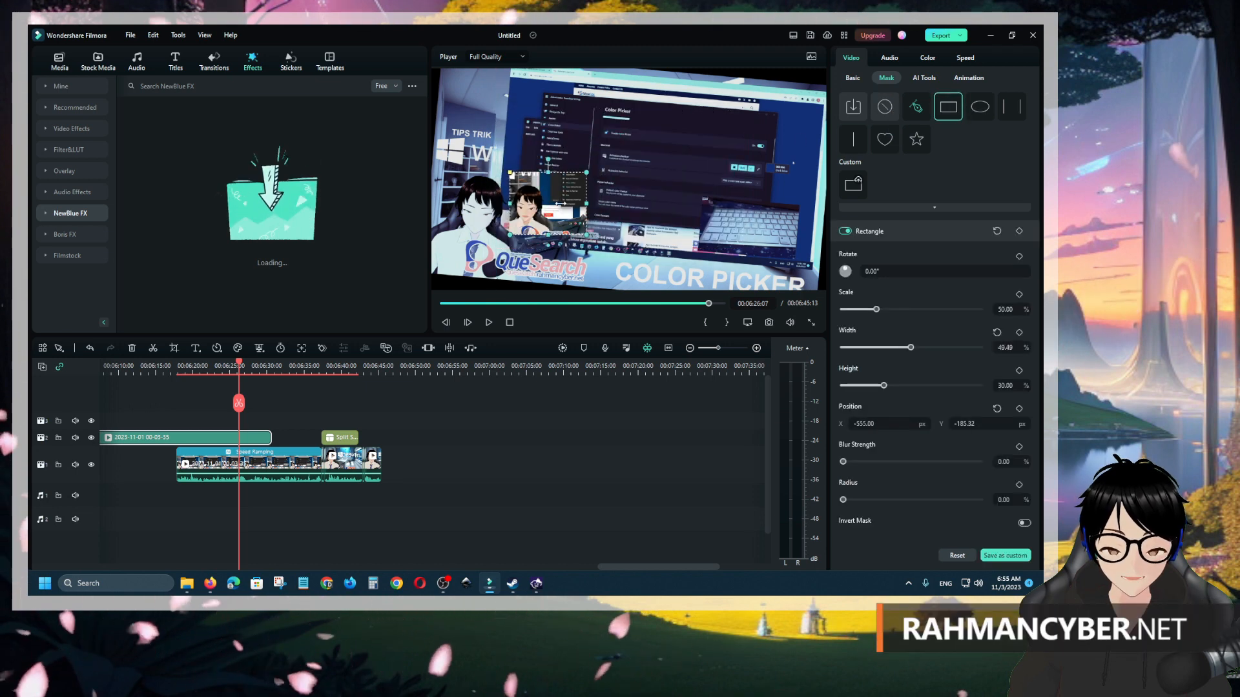
left_click_drag(561, 203, 523, 210)
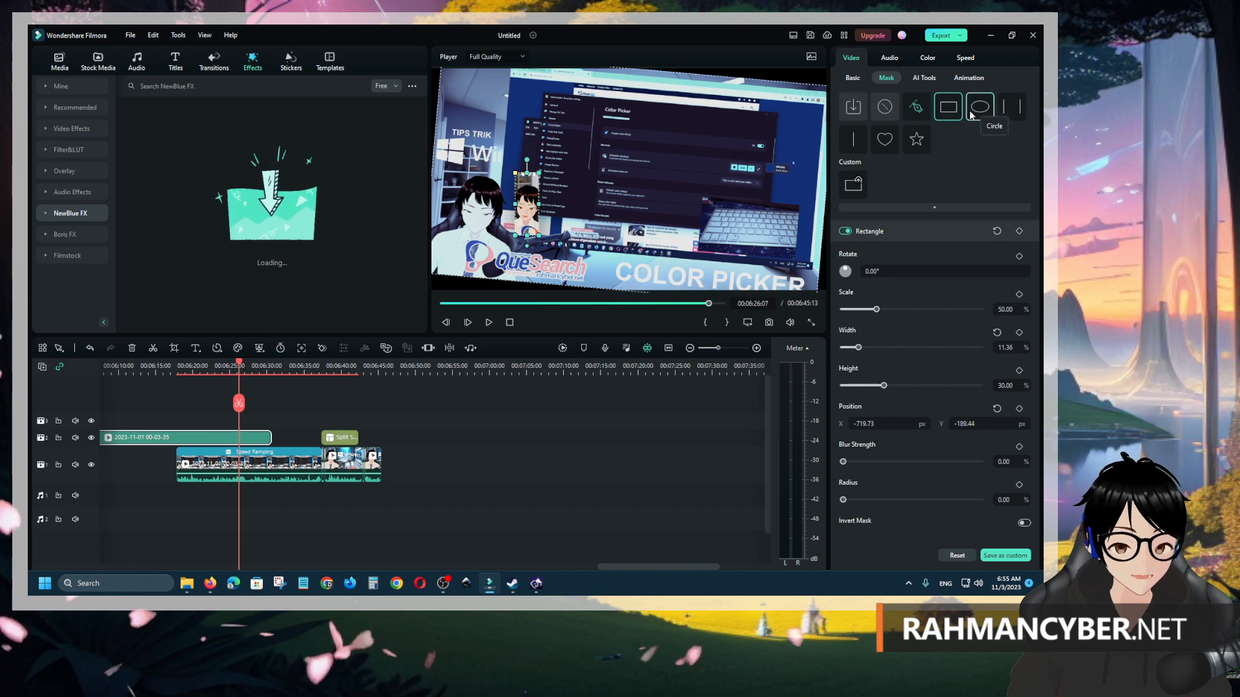
Step: Replace the rectangle with a freehand Draw Mask outlining the avatar's head on the overlaid clip
left_click(919, 108)
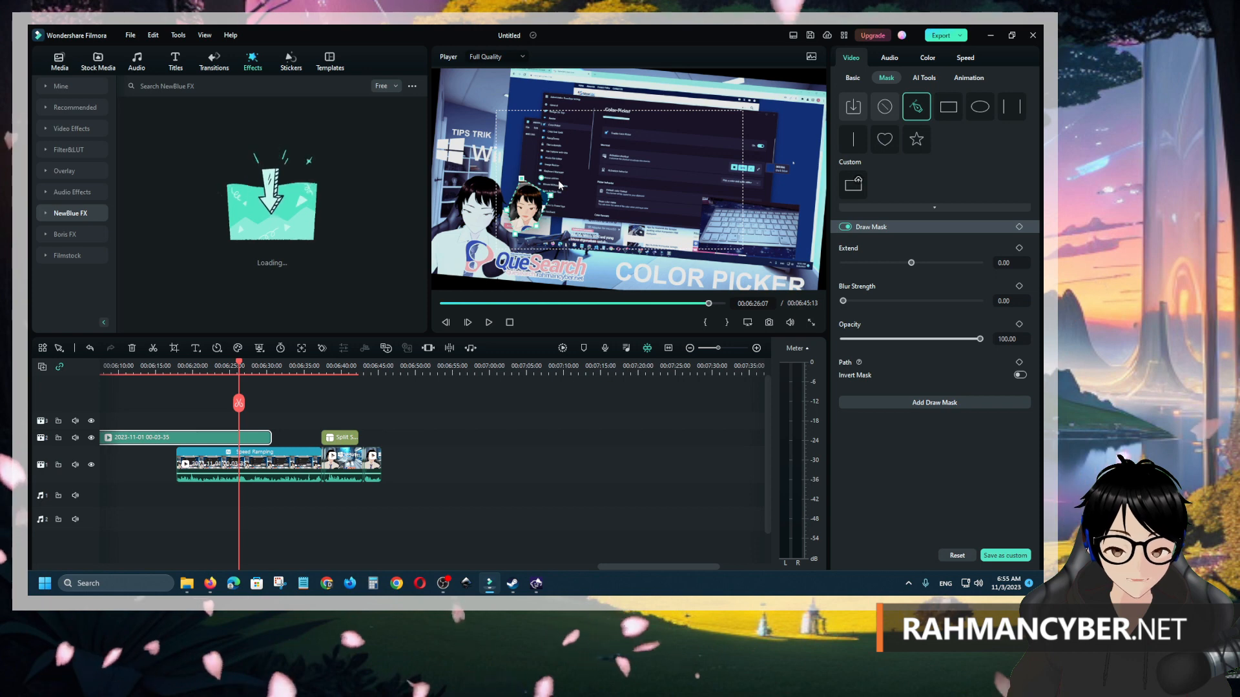
left_click(852, 78)
left_click(890, 78)
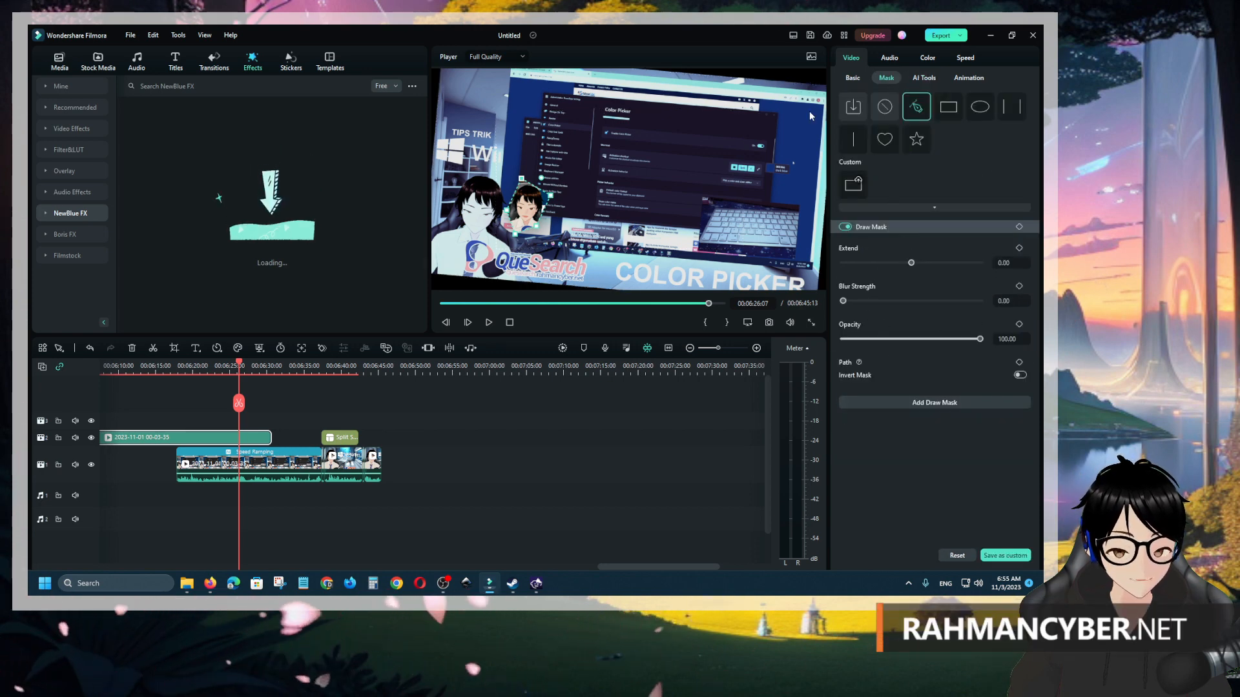
Step: Look through the AI tools, from Chroma Key, AI Portrait and Smart Cutout to Stabilization and Lens Correction
left_click(931, 79)
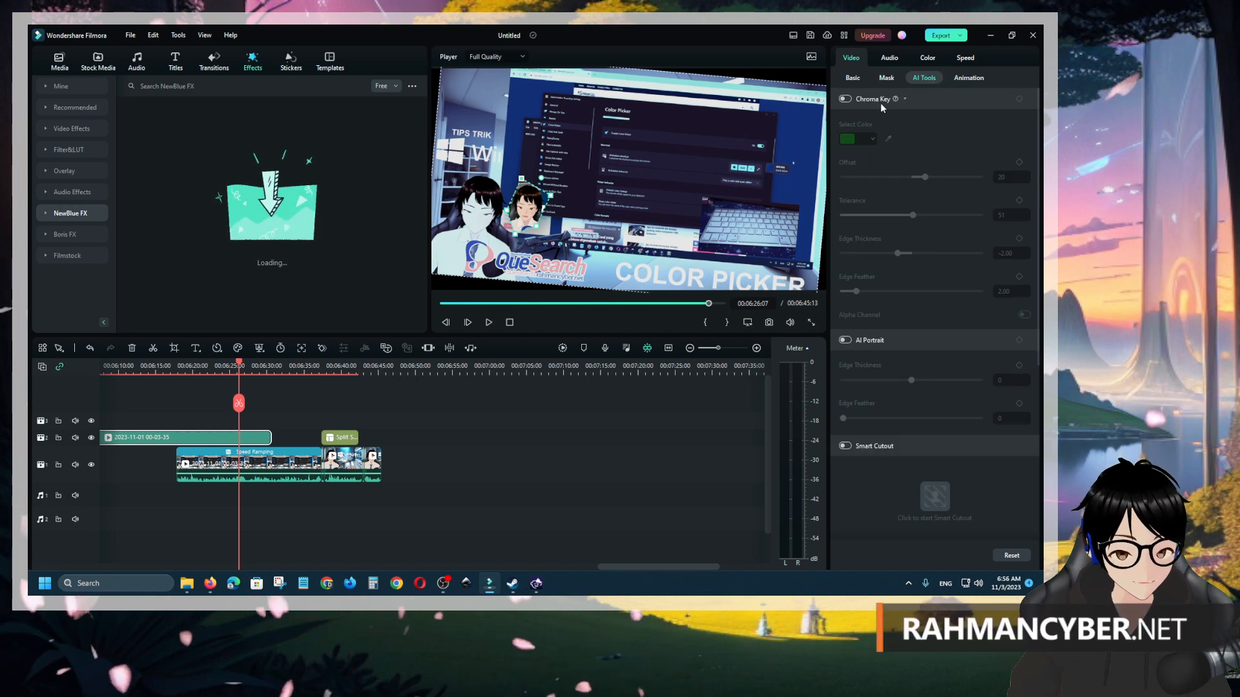
scroll(909, 237, "down", 5)
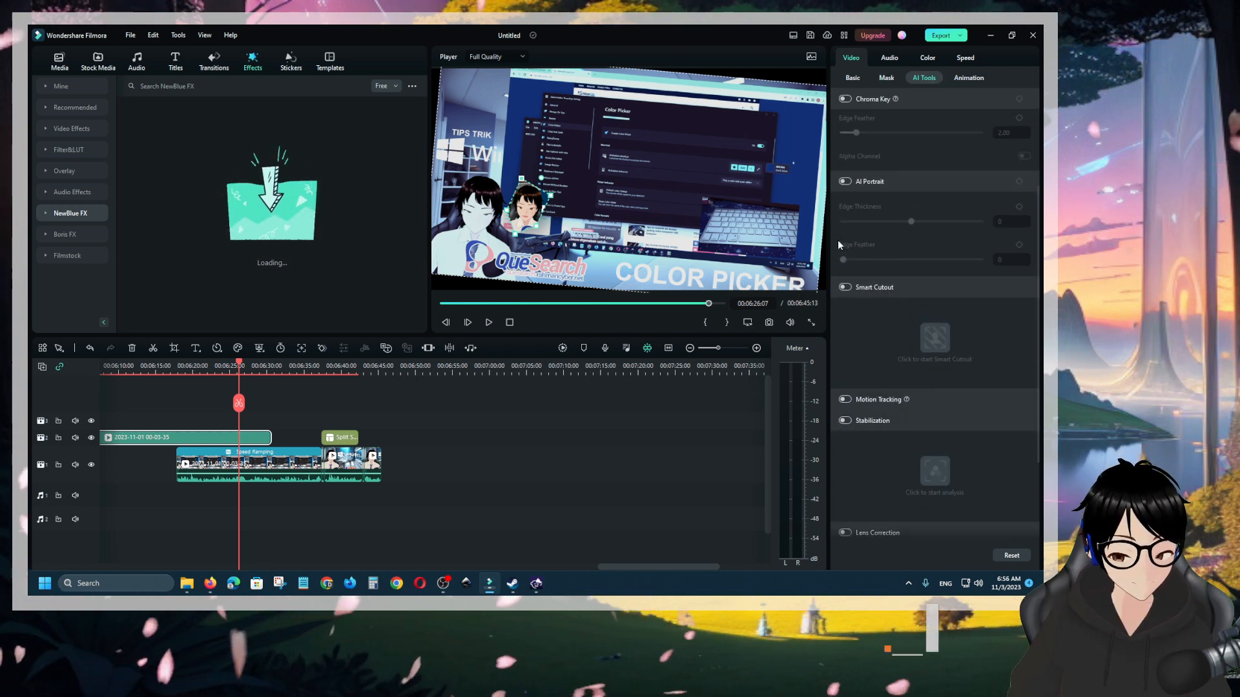
left_click(307, 398)
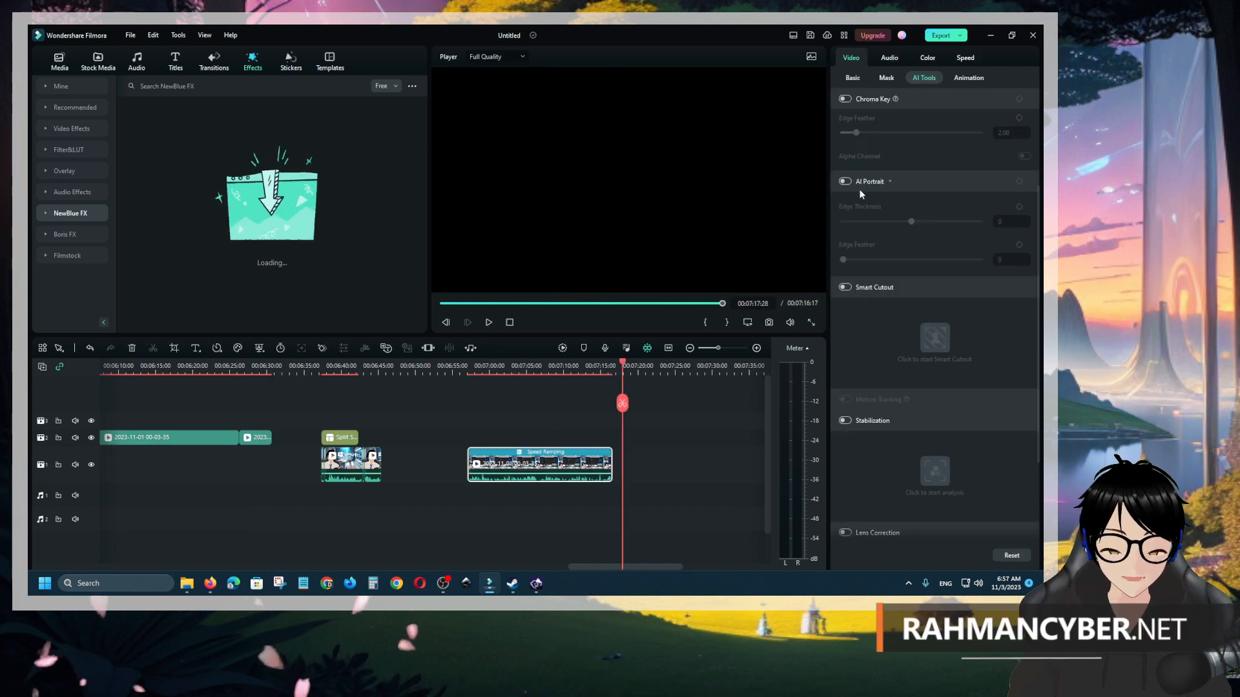
scroll(859, 194, "up", 1)
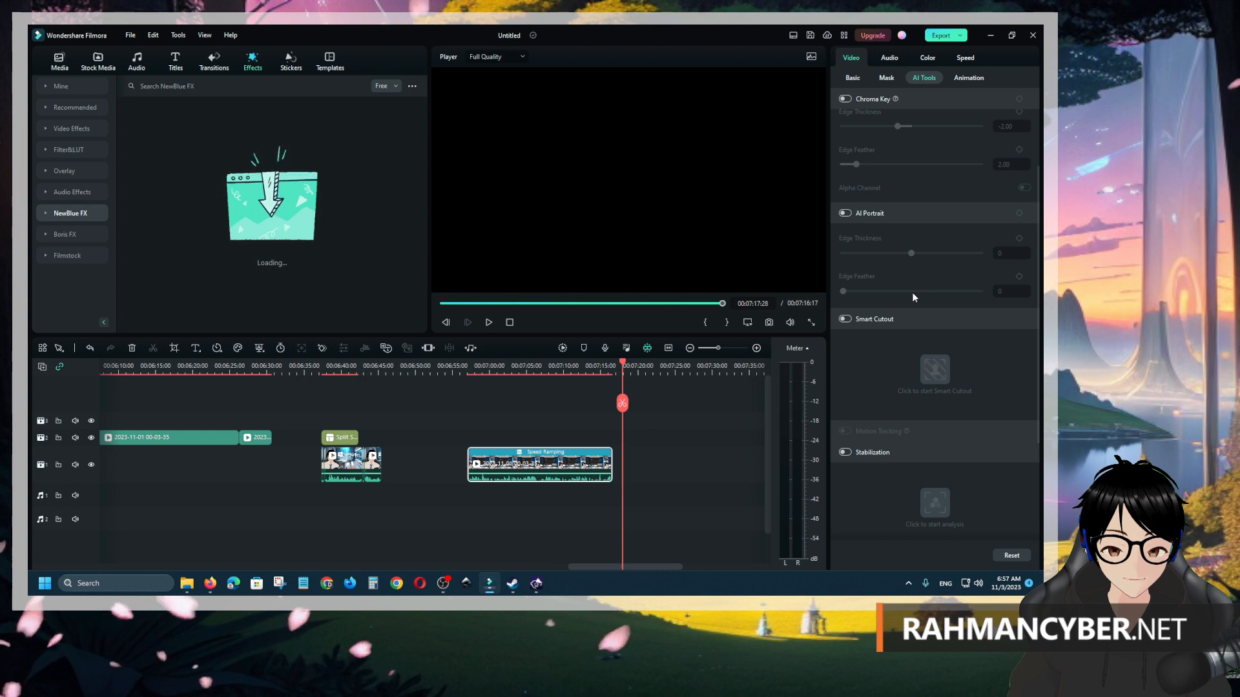
scroll(911, 293, "down", 3)
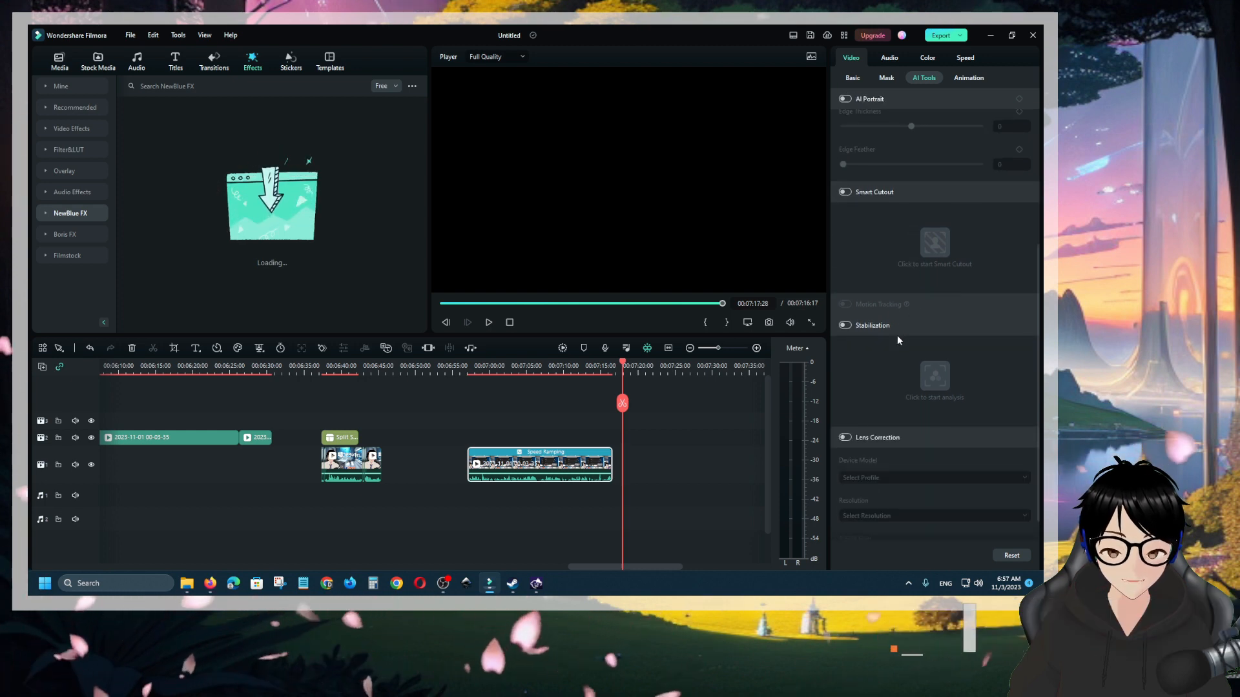
scroll(897, 341, "down", 1)
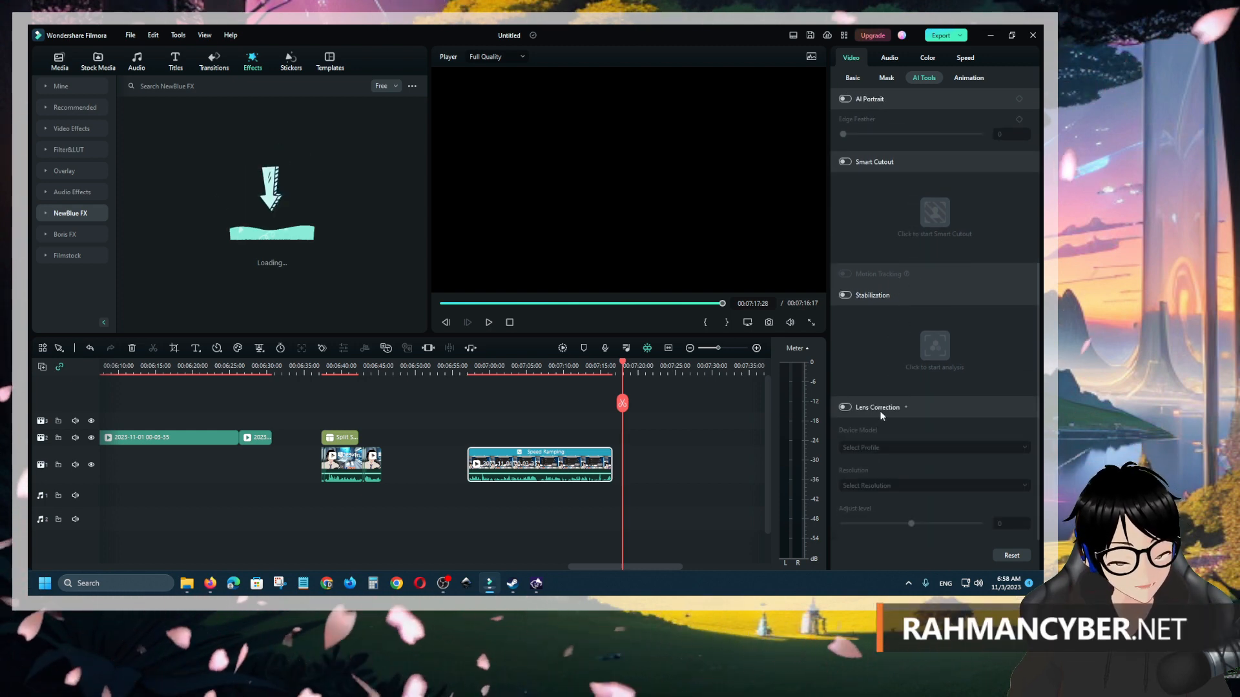
Step: Check several frames of the speed-ramped clip, ending at 00:07:08:22, and review its AI tool options
left_click(563, 372)
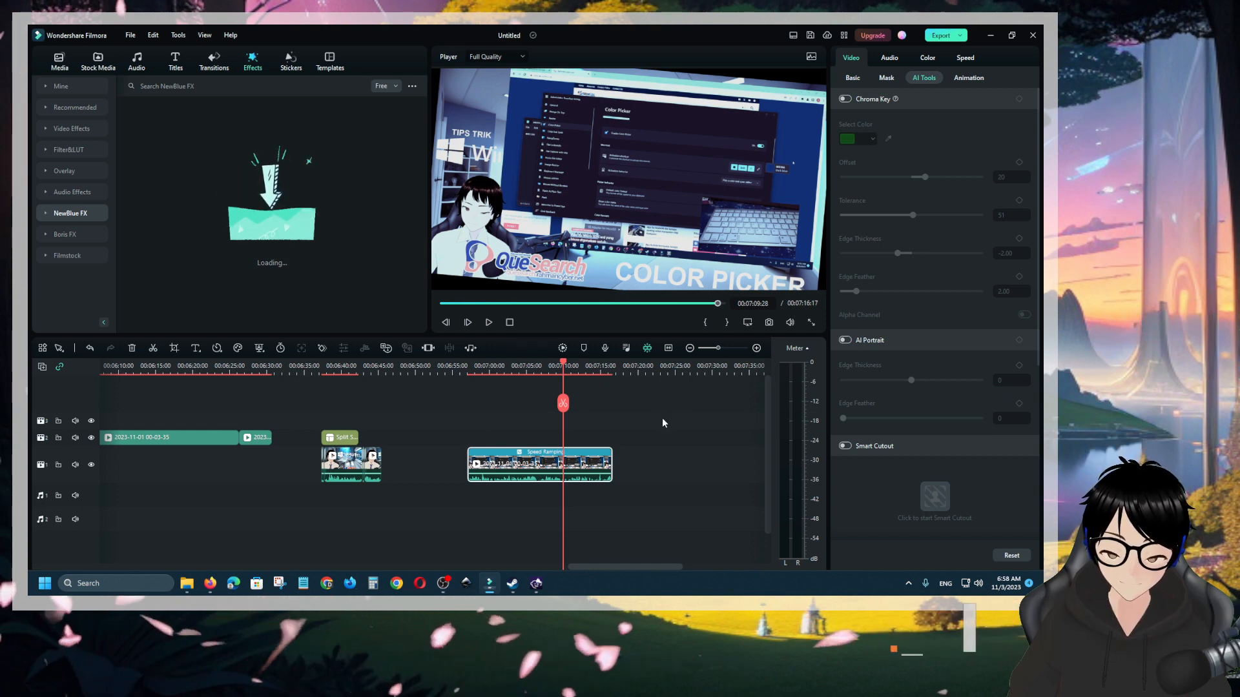
left_click(591, 365)
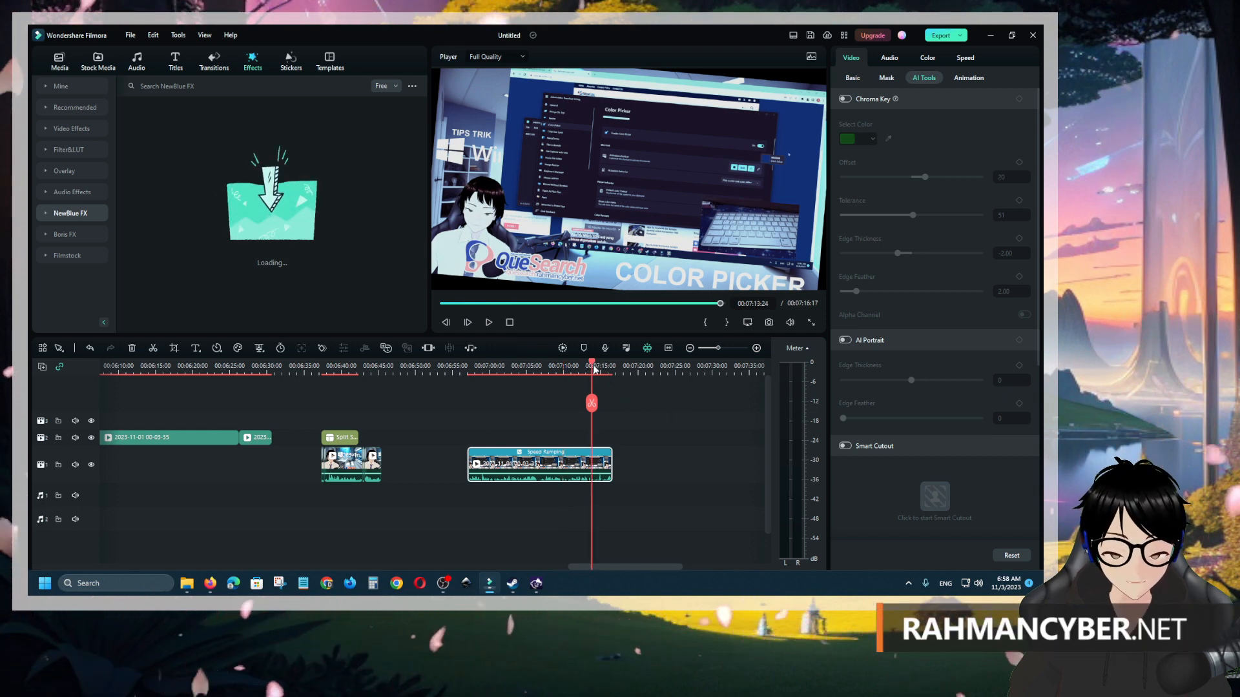
left_click_drag(593, 366, 554, 384)
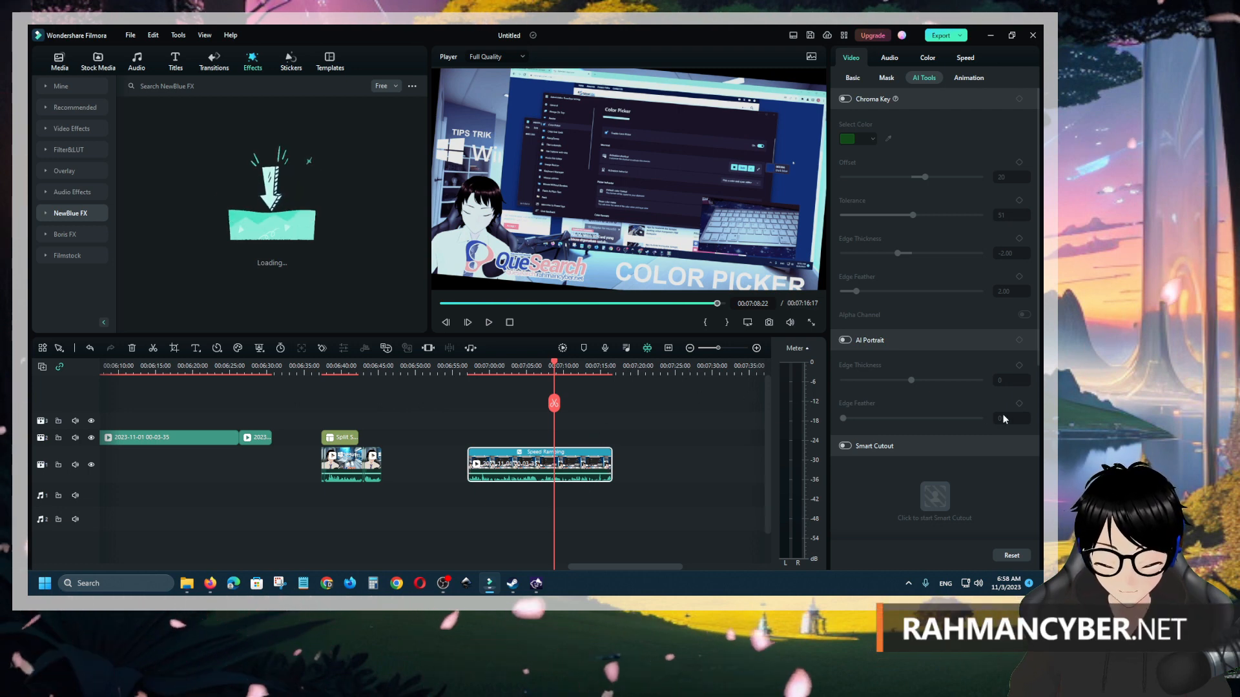
scroll(898, 455, "down", 3)
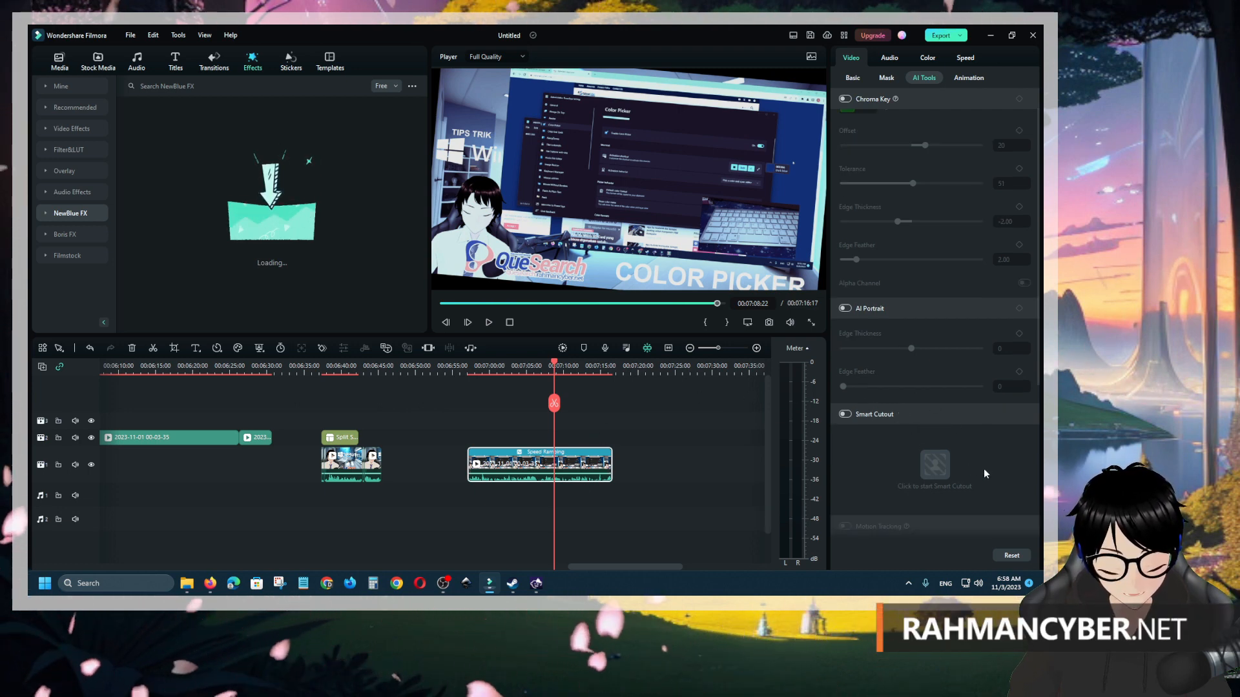